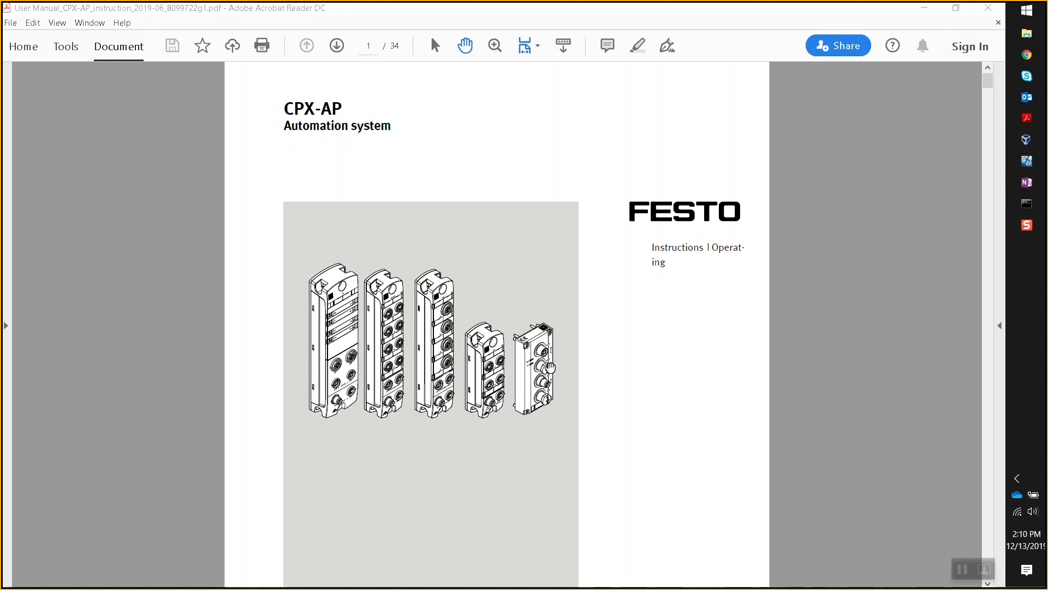
- Switch Acrobat to the CPX-AP-I-EP-M12 EtherNet/IP interface manual, showing page 1 of 48
{"action": "left_click", "coordinate": [550, 351]}
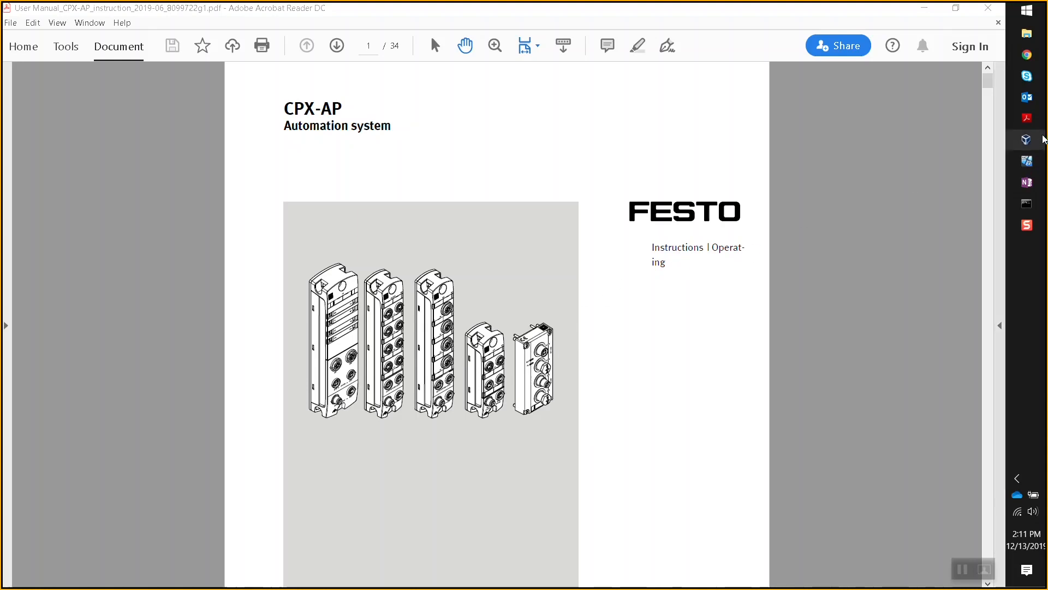
{"action": "mouse_move", "coordinate": [1027, 118]}
{"action": "left_click", "coordinate": [923, 161]}
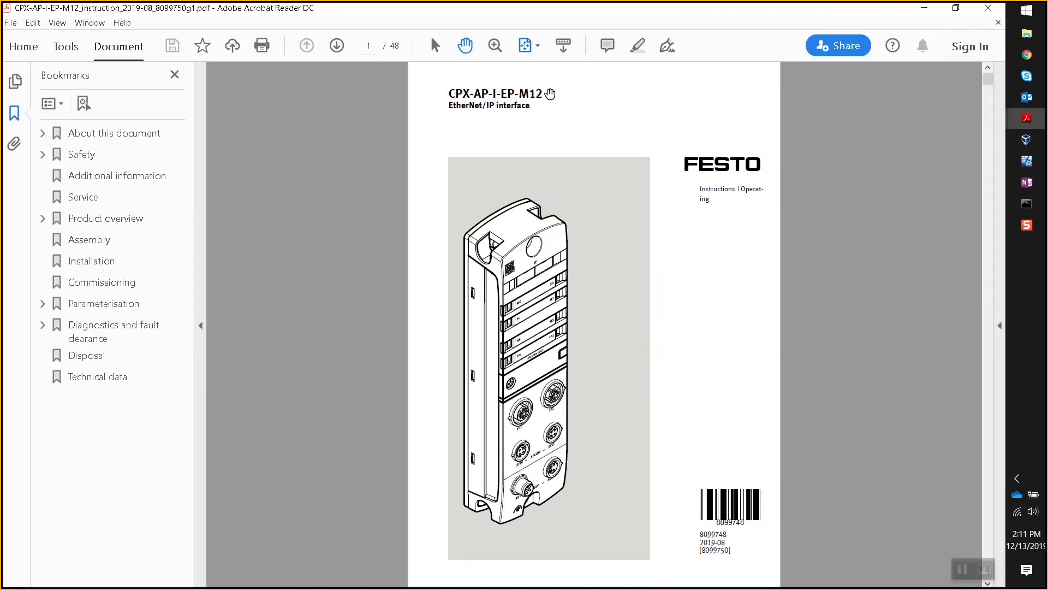
{"action": "left_click_drag", "start_coordinate": [550, 93], "coordinate": [451, 95]}
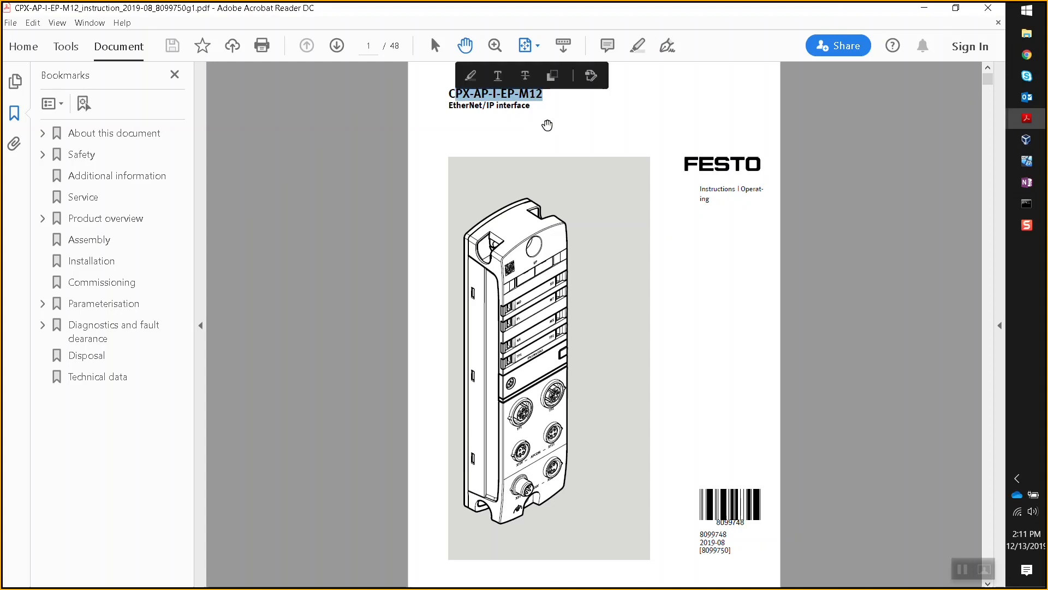
{"action": "left_click", "coordinate": [547, 125]}
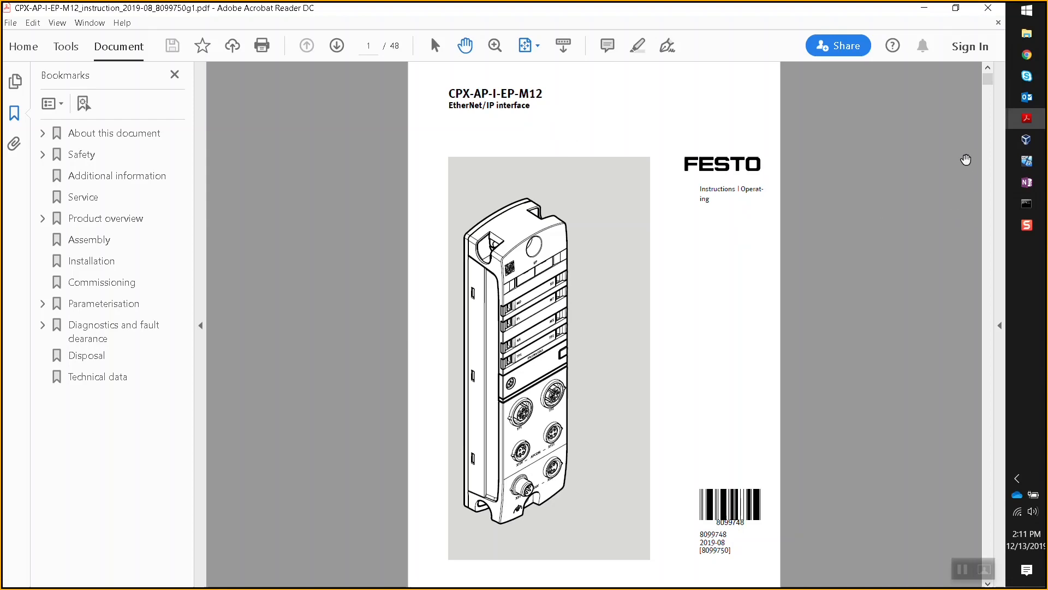
{"action": "mouse_move", "coordinate": [1025, 141]}
{"action": "mouse_move", "coordinate": [1032, 168]}
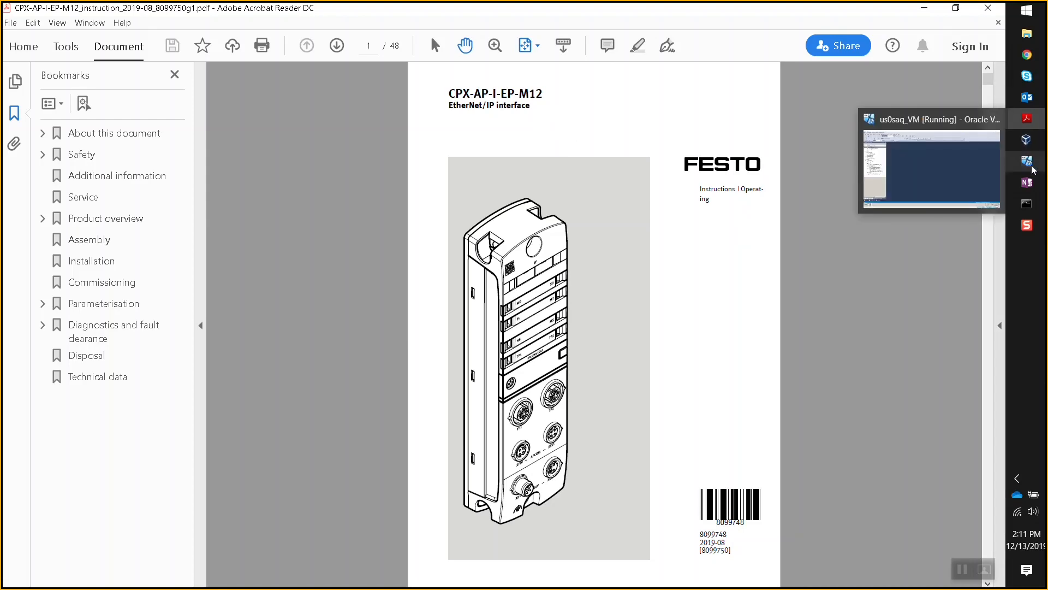
{"action": "left_click", "coordinate": [1032, 169]}
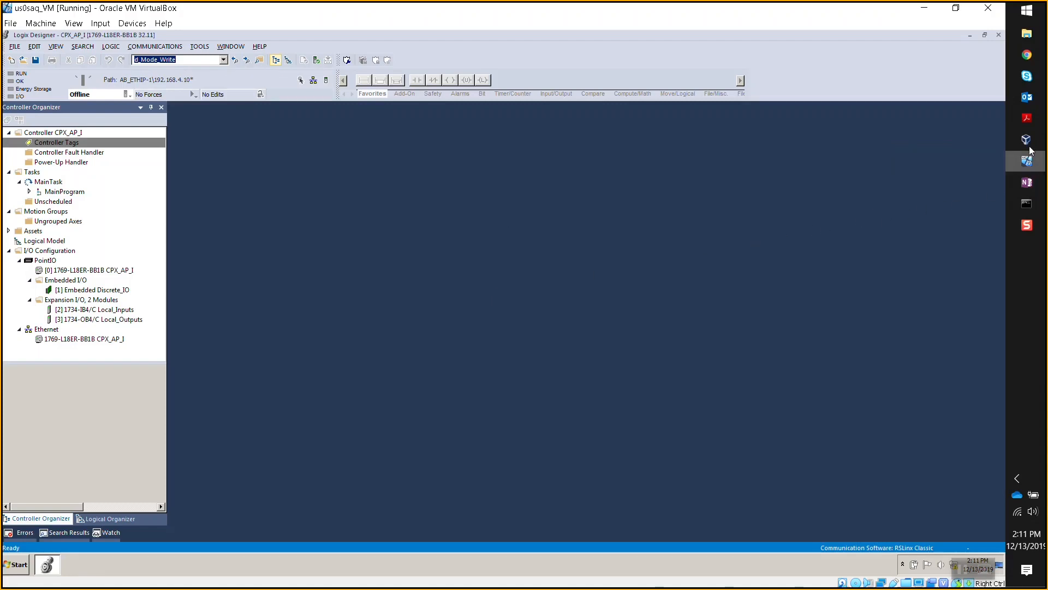
{"action": "mouse_move", "coordinate": [1027, 118]}
{"action": "left_click", "coordinate": [925, 83]}
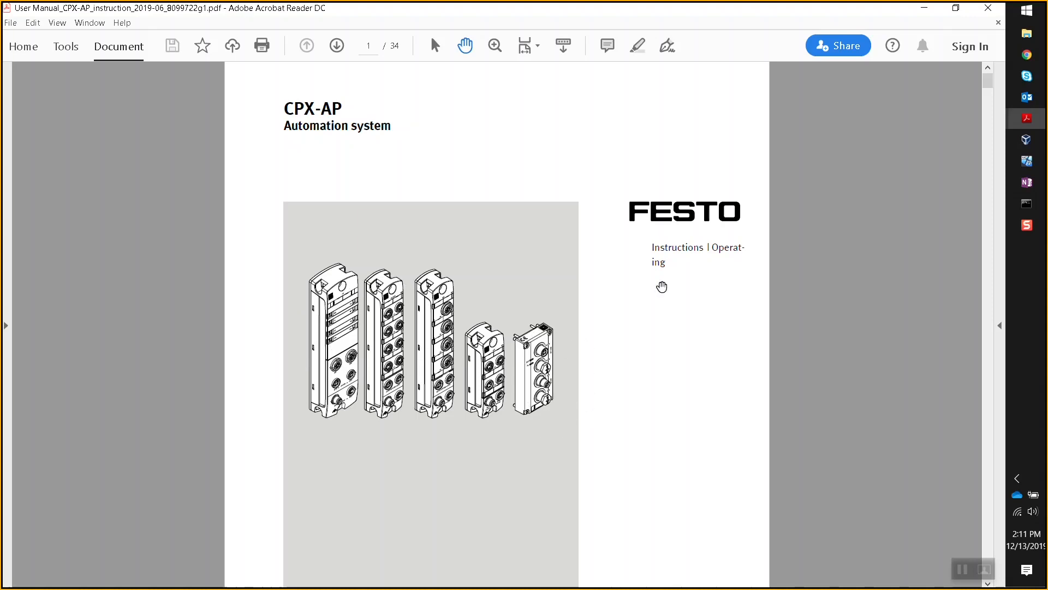
{"action": "left_click", "coordinate": [931, 11]}
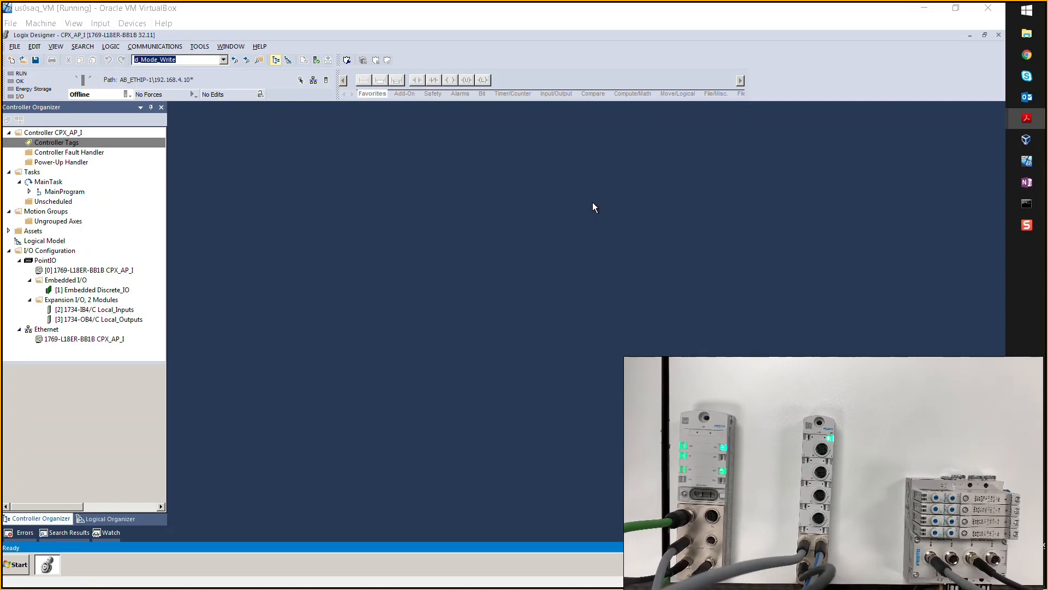
{"action": "key", "text": "alt+Tab"}
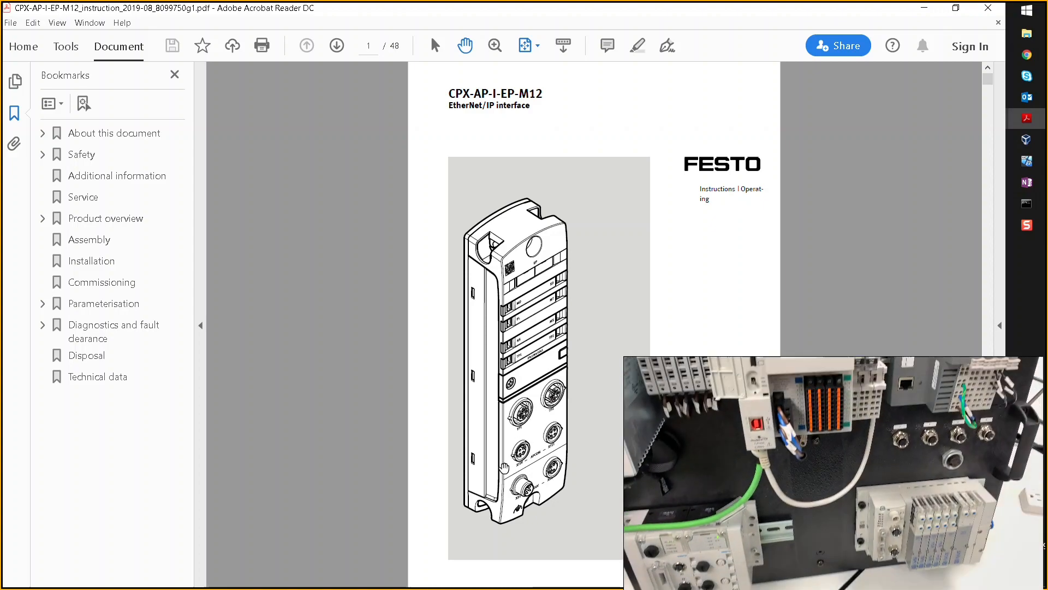
{"action": "scroll", "coordinate": [516, 467], "scroll_direction": "up", "scroll_amount": 4}
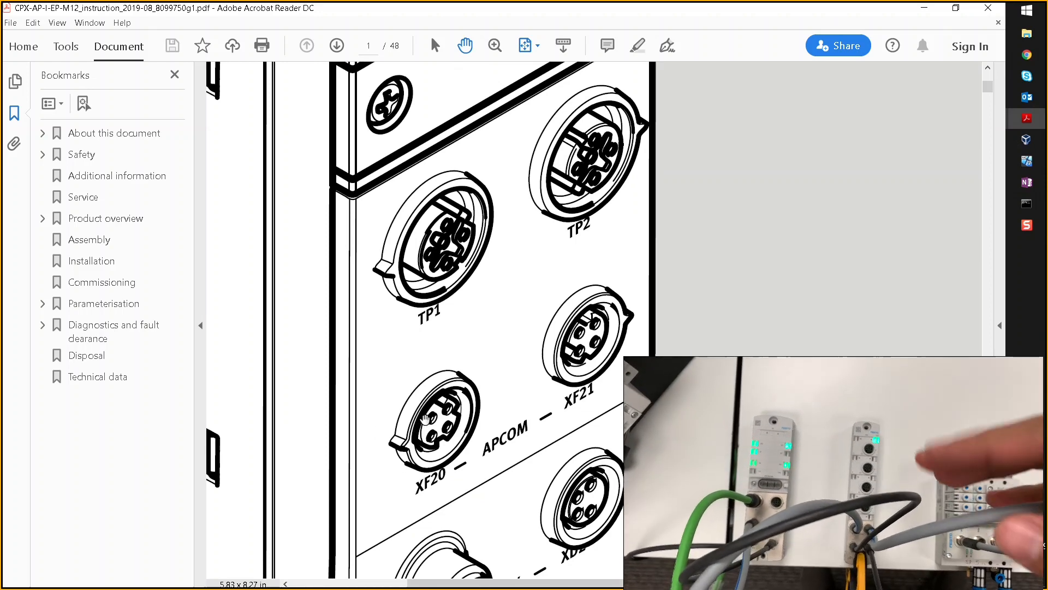
{"action": "scroll", "coordinate": [426, 419], "scroll_direction": "down", "scroll_amount": 1}
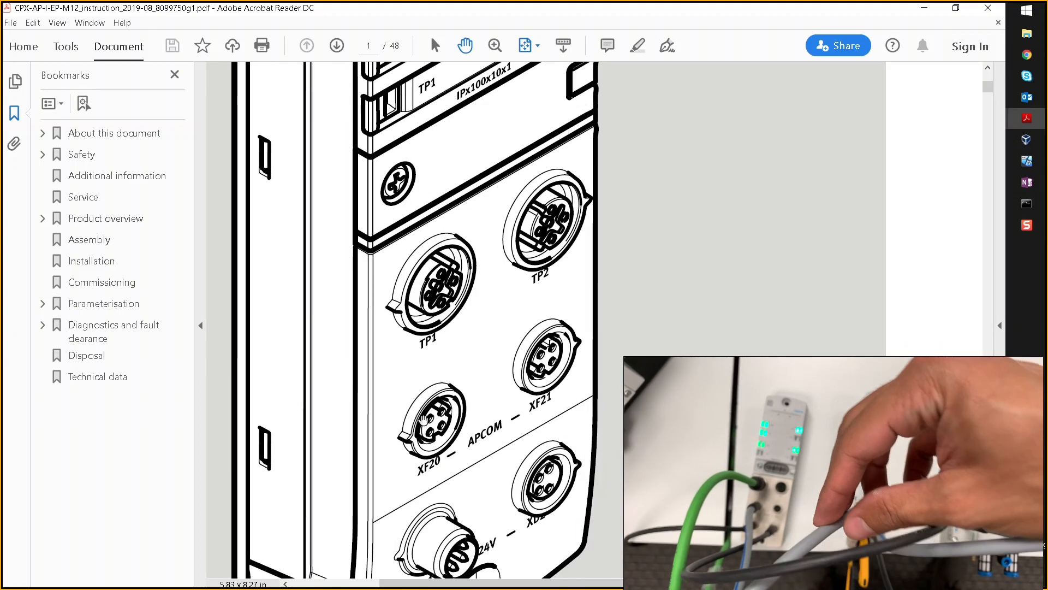
{"action": "key", "text": "ctrl"}
{"action": "key", "text": "ctrl"}
{"action": "key", "text": "ctrl"}
{"action": "key", "text": "ctrl"}
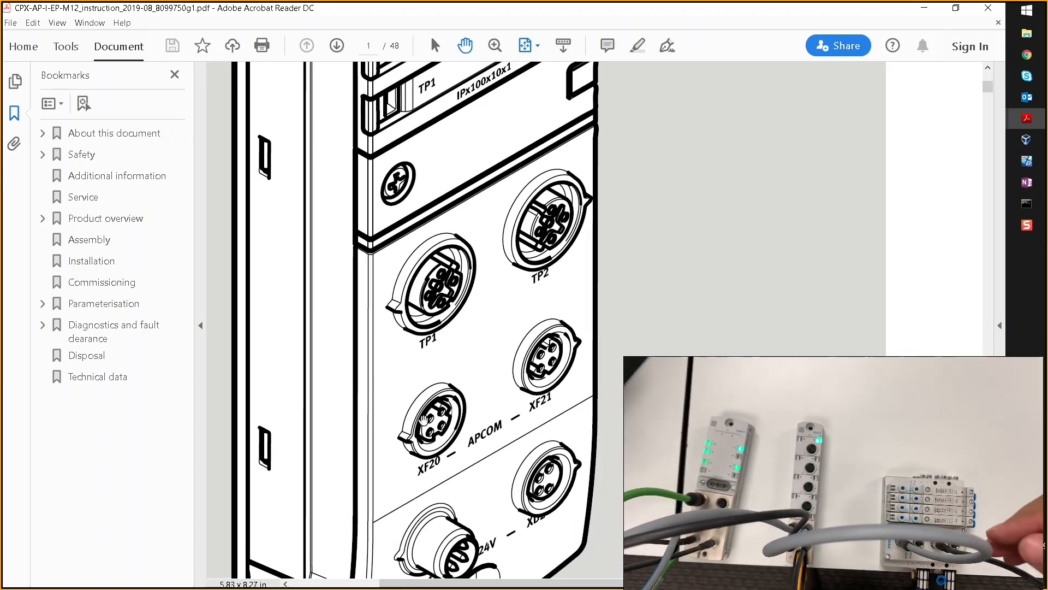
{"action": "scroll", "coordinate": [424, 420], "scroll_direction": "down", "scroll_amount": 1}
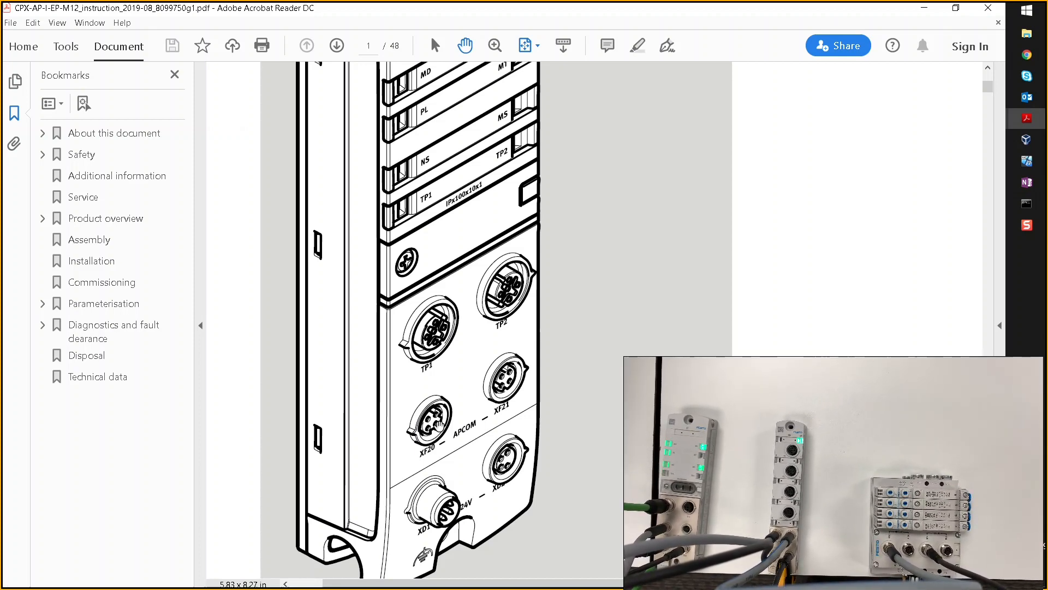
{"action": "scroll", "coordinate": [441, 420], "scroll_direction": "down", "scroll_amount": 1}
{"action": "scroll", "coordinate": [440, 420], "scroll_direction": "down", "scroll_amount": 3}
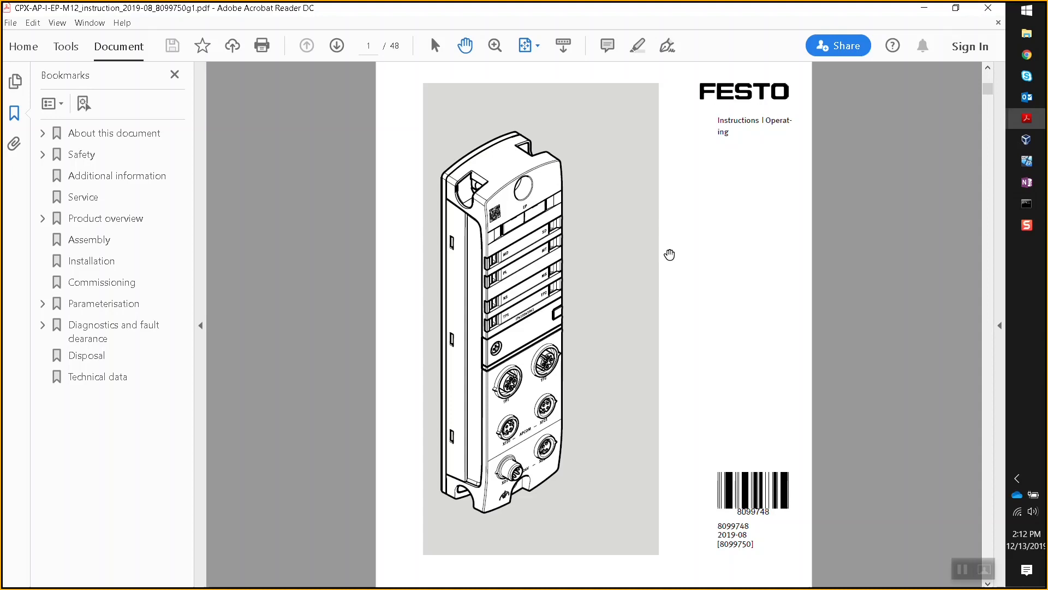
{"action": "scroll", "coordinate": [748, 234], "scroll_direction": "up", "scroll_amount": 1}
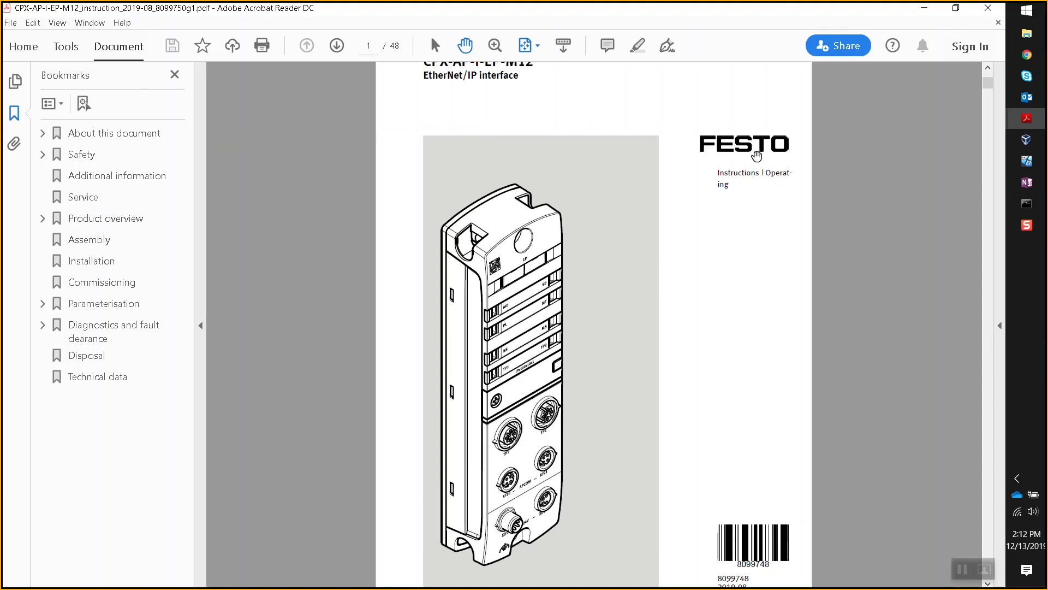
{"action": "scroll", "coordinate": [639, 299], "scroll_direction": "down", "scroll_amount": 1}
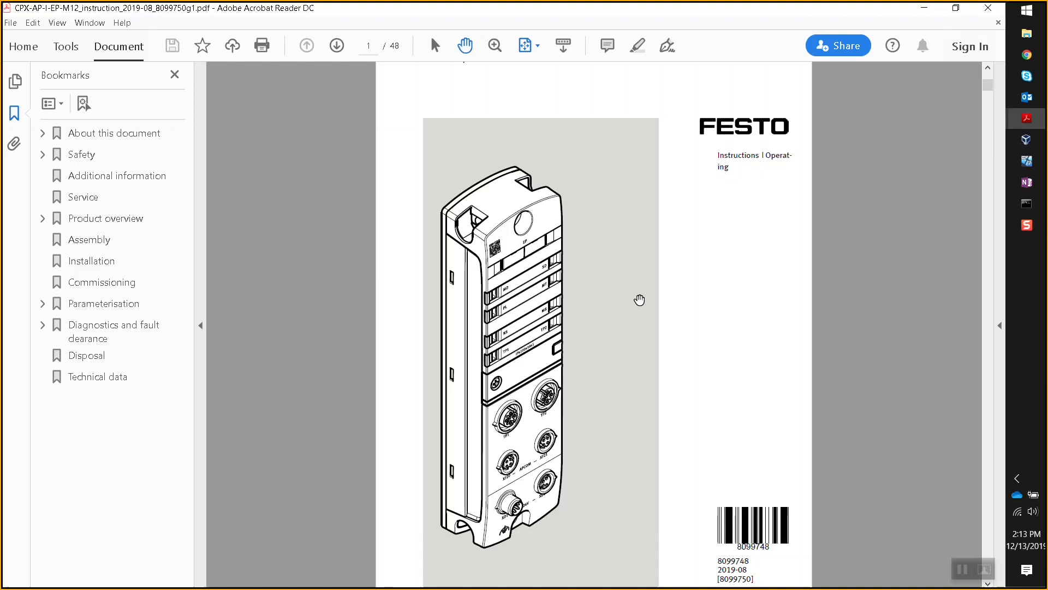
- In the VM, search the Start menu for 'bootp' and launch the BootP-DHCP Tool
{"action": "left_click", "coordinate": [1026, 160]}
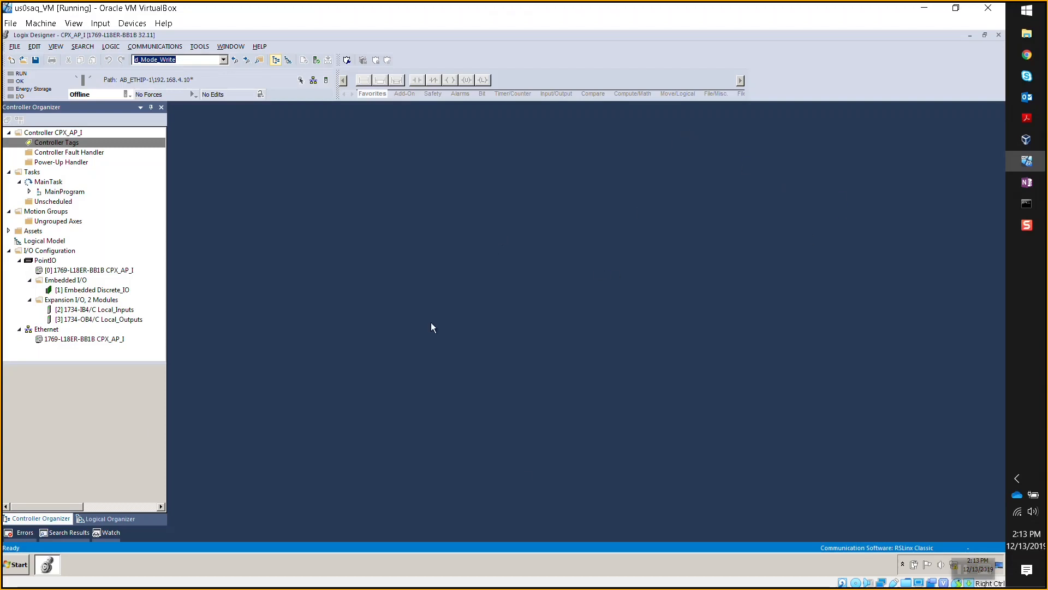
{"action": "left_click", "coordinate": [20, 565]}
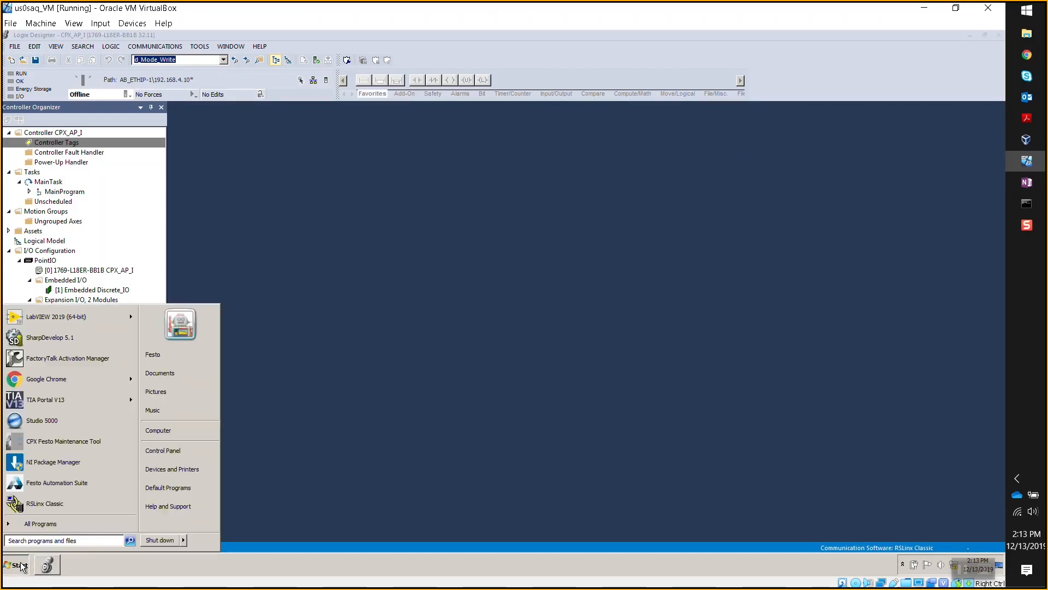
{"action": "type", "text": "bootp"}
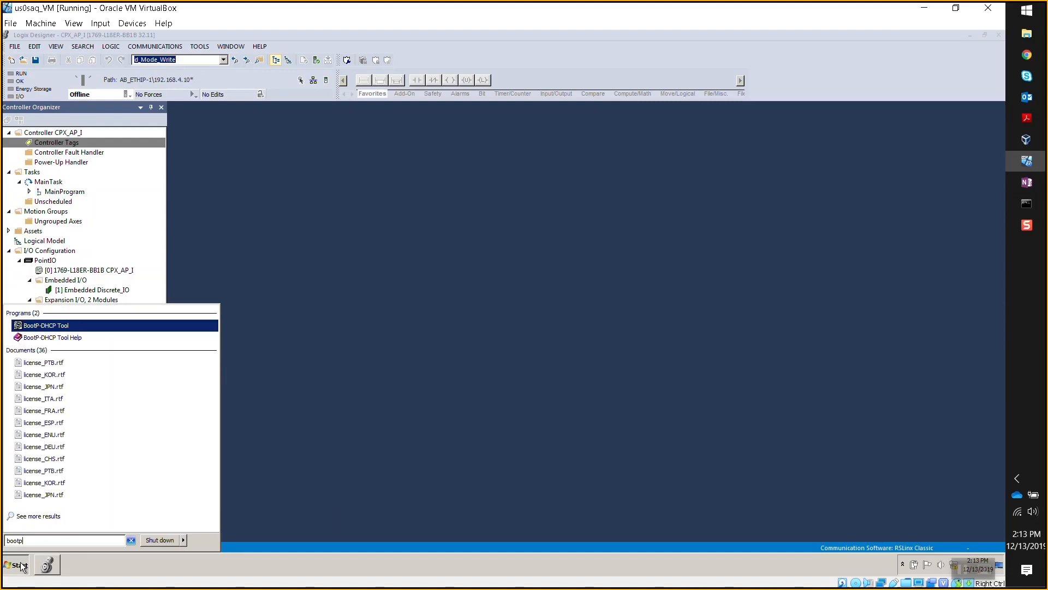
{"action": "key", "text": "Return"}
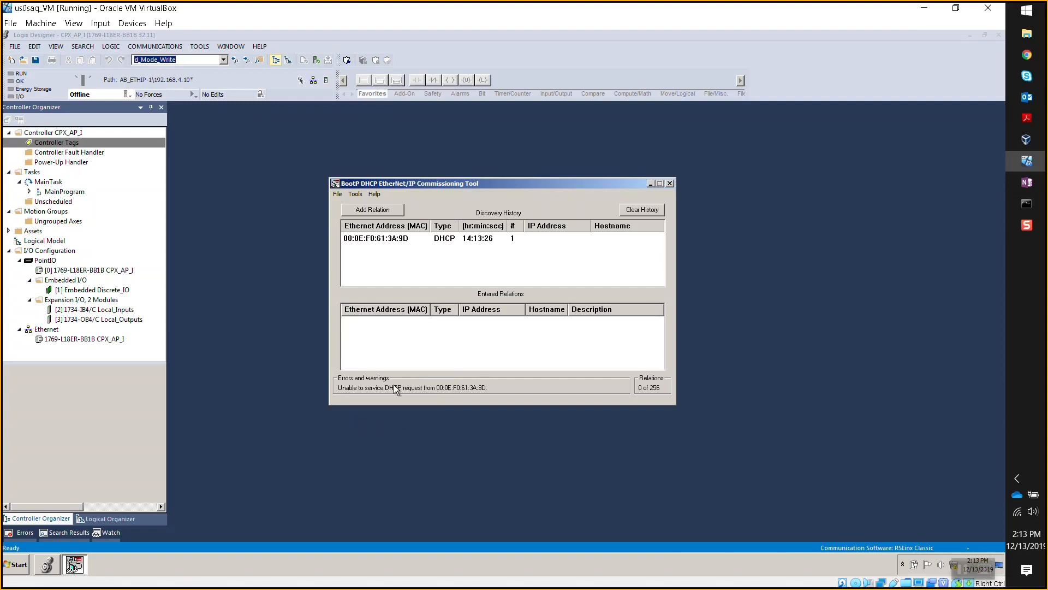
- Check the 00:0E:F0:61:3A:9D request against the device label and create a New Entry for it
{"action": "left_click", "coordinate": [388, 238]}
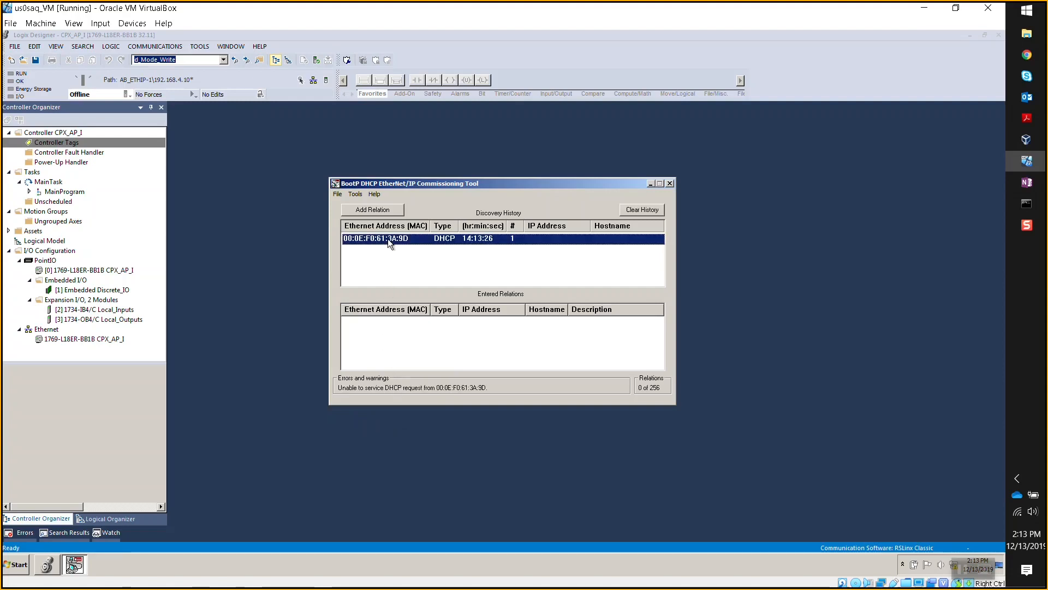
{"action": "left_click", "coordinate": [407, 241]}
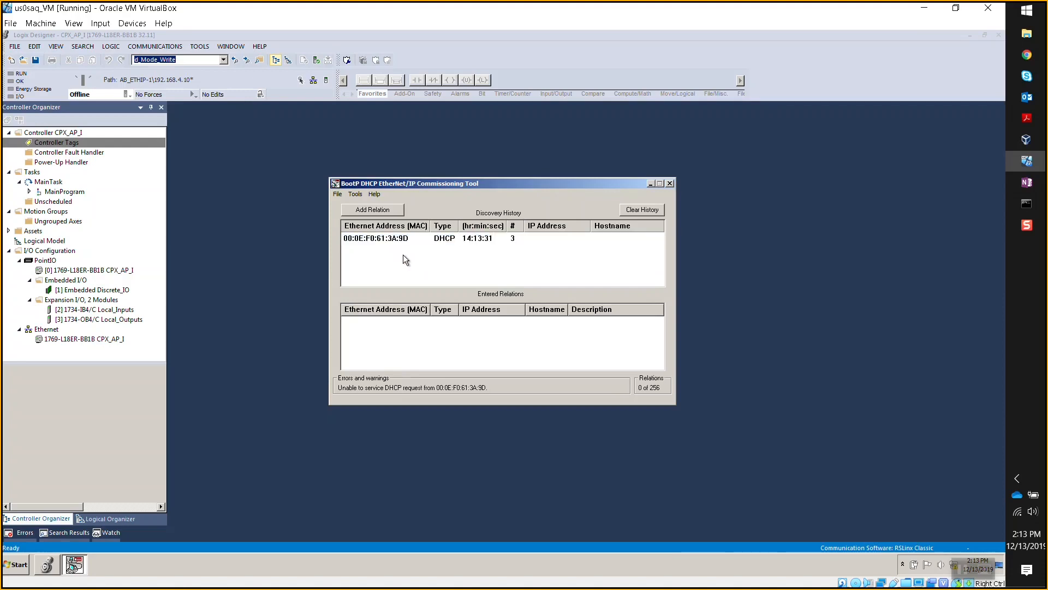
{"action": "left_click", "coordinate": [404, 243]}
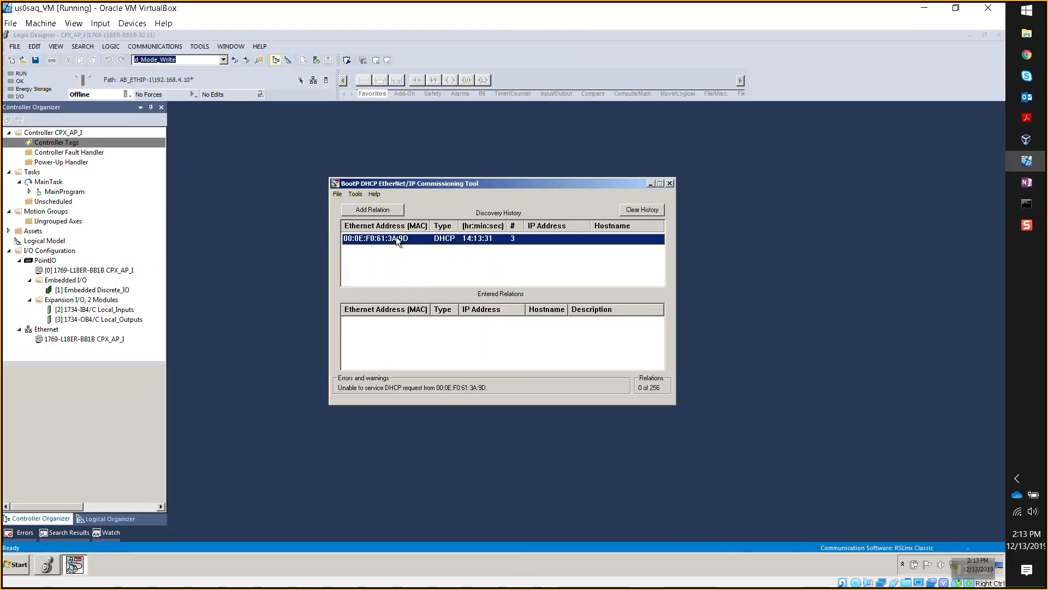
{"action": "double_click", "coordinate": [395, 237]}
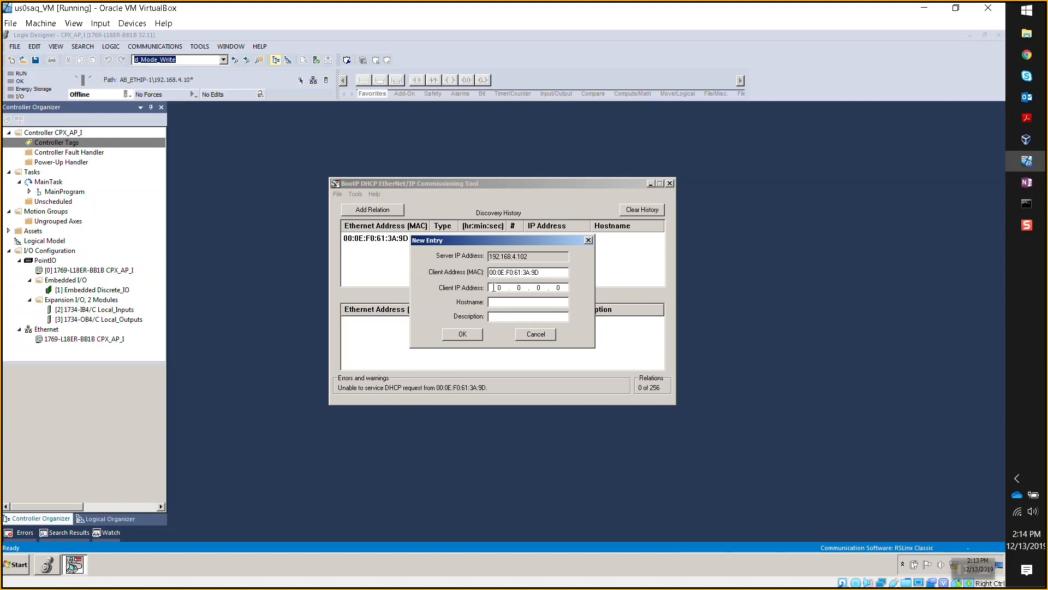
- Enter client IP address 192.168.4.13 for MAC 00:0E:F0:61:3A:9D and confirm the relation
{"action": "left_click", "coordinate": [494, 288]}
{"action": "type", "text": "192 . 168 . "}
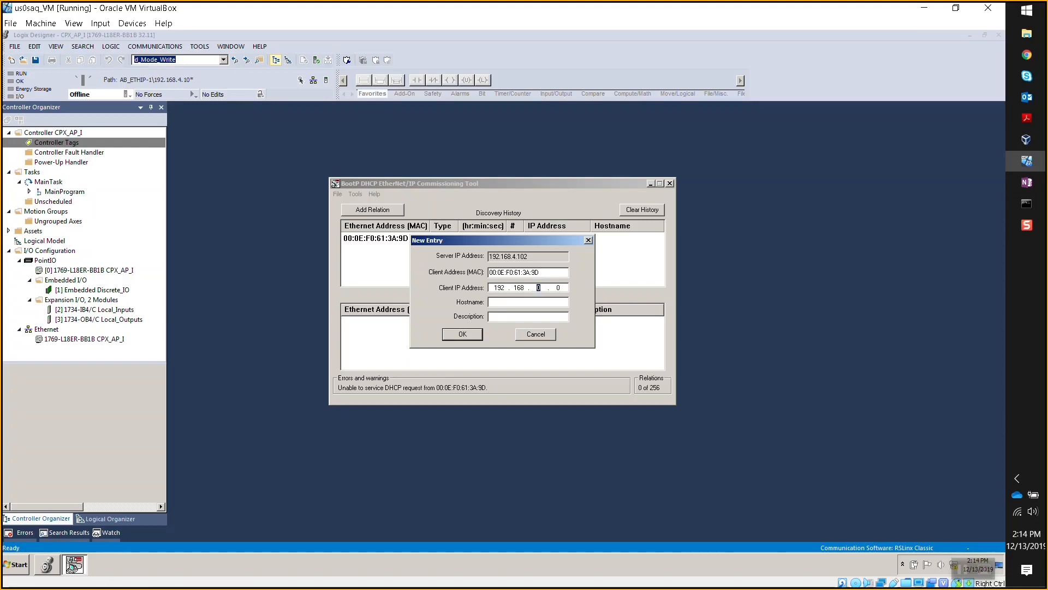
{"action": "type", "text": "4"}
{"action": "left_click", "coordinate": [556, 287]}
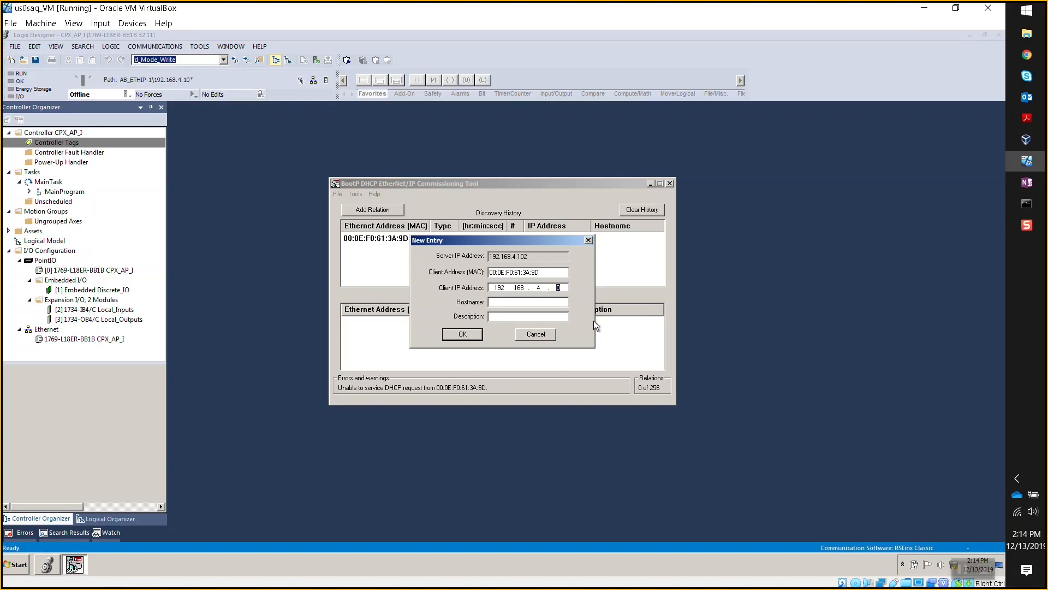
{"action": "type", "text": "13"}
{"action": "left_click", "coordinate": [463, 334]}
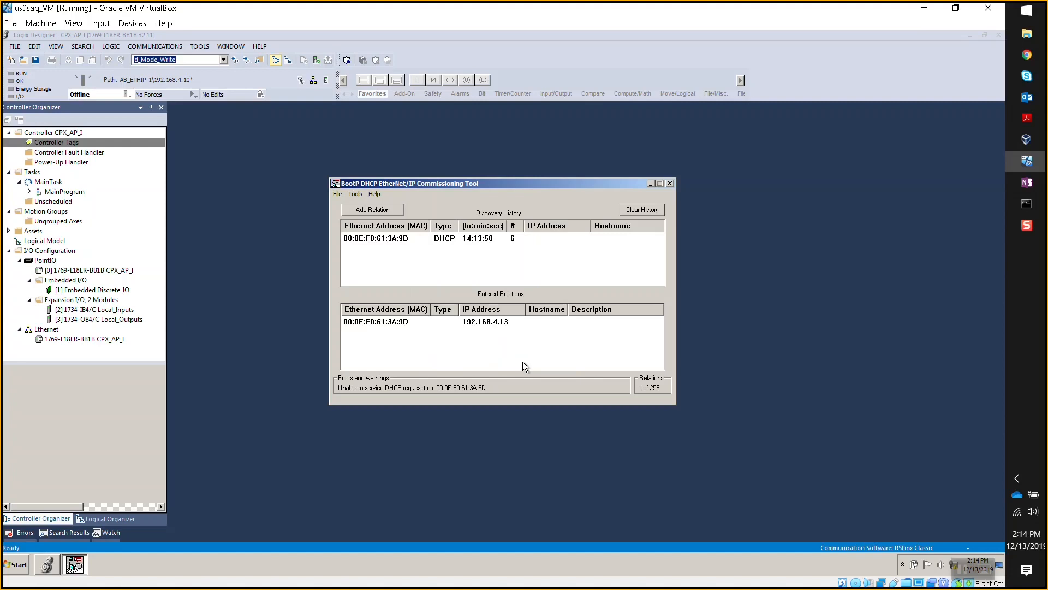
- Disable BOOTP/DHCP on the 192.168.4.13 relation until the status reads 'Command successful'
{"action": "left_click", "coordinate": [496, 324]}
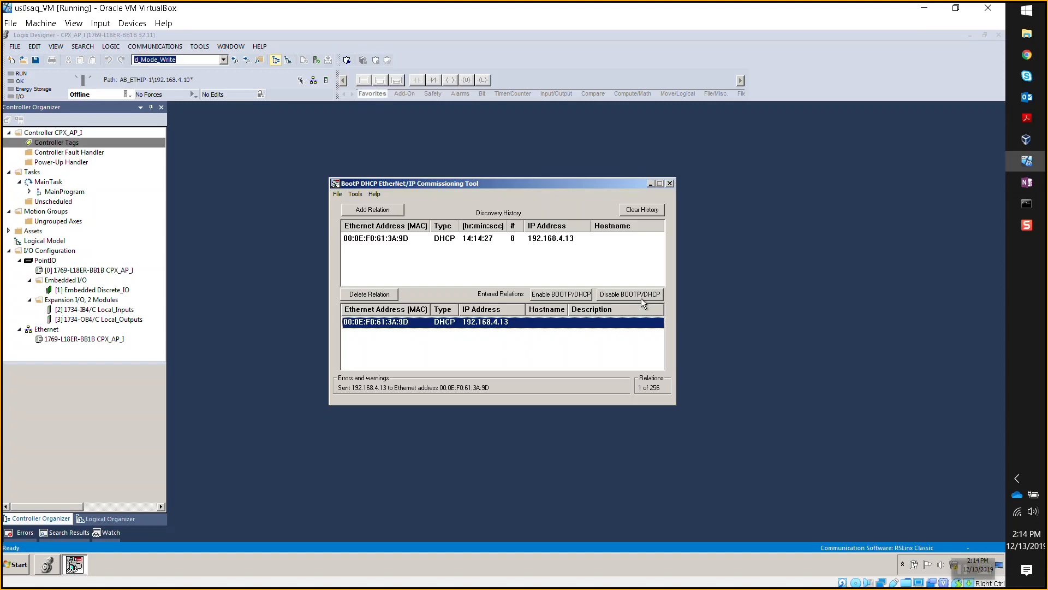
{"action": "key", "text": "ctrl"}
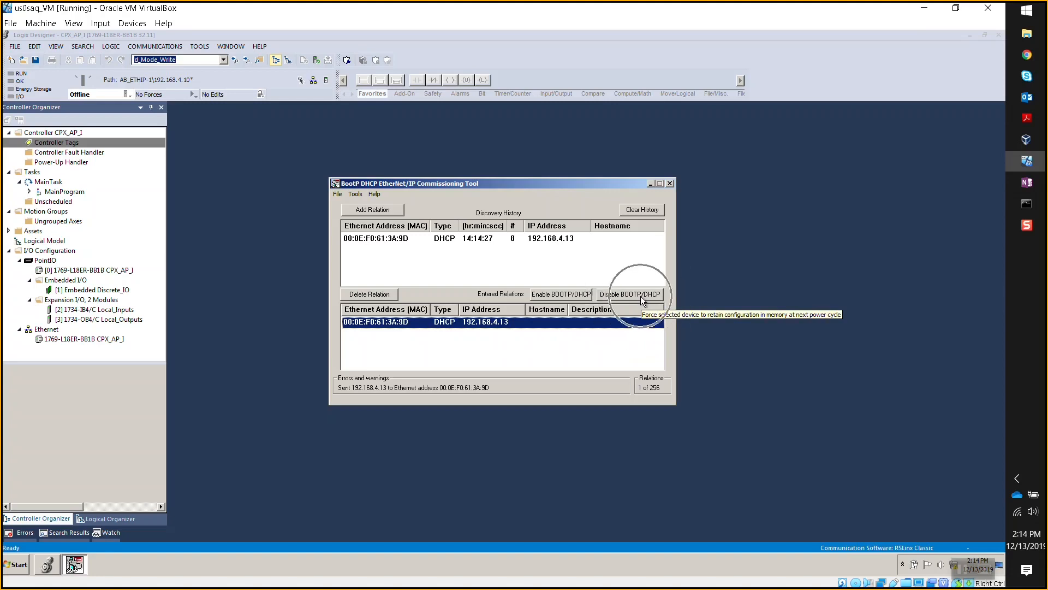
{"action": "left_click", "coordinate": [640, 296]}
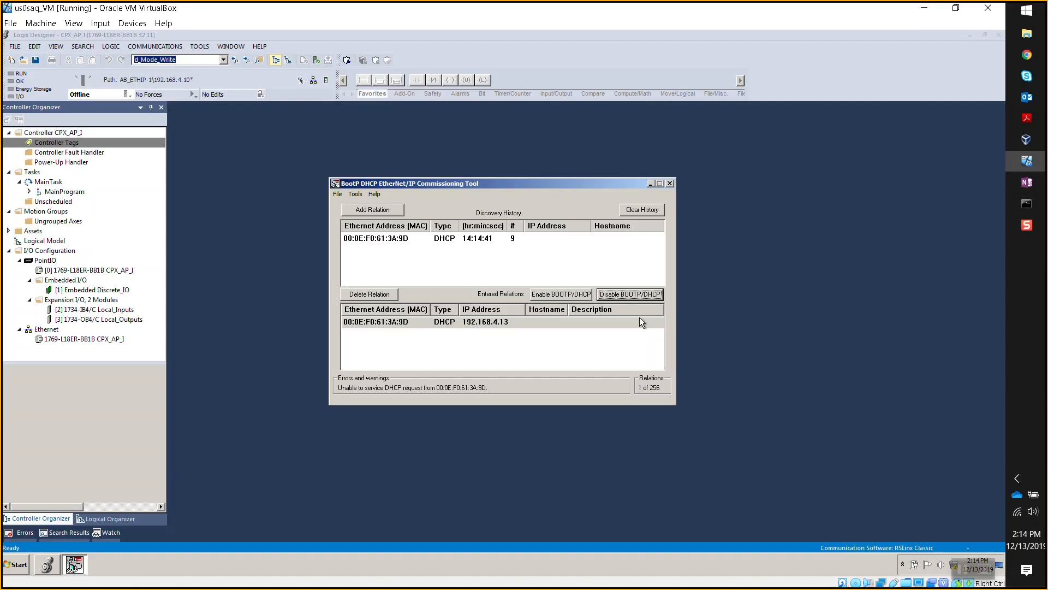
{"action": "key", "text": "ctrl"}
{"action": "key", "text": "ctrl"}
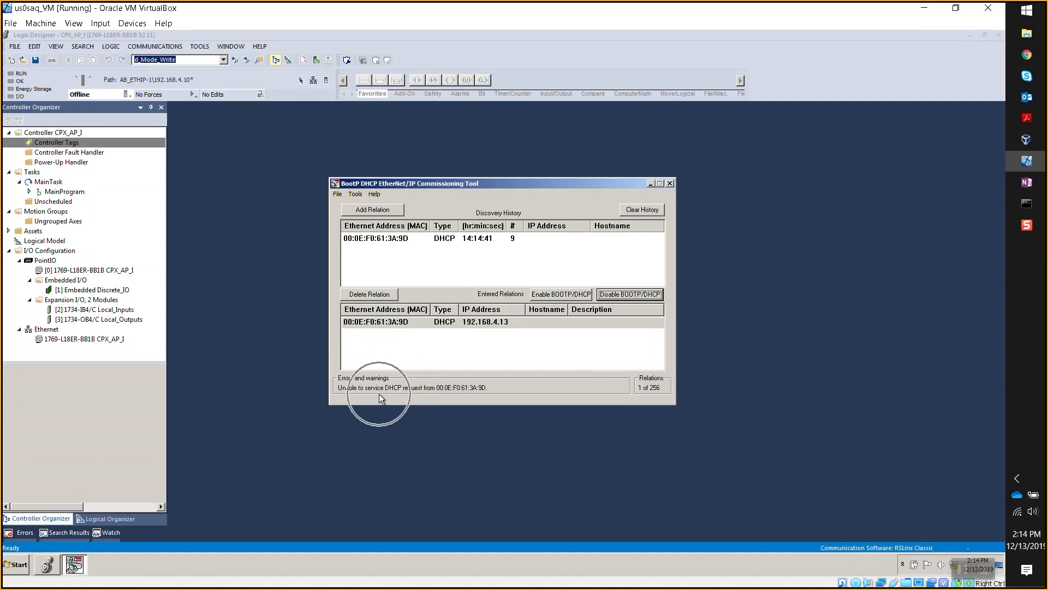
{"action": "left_click", "coordinate": [612, 296]}
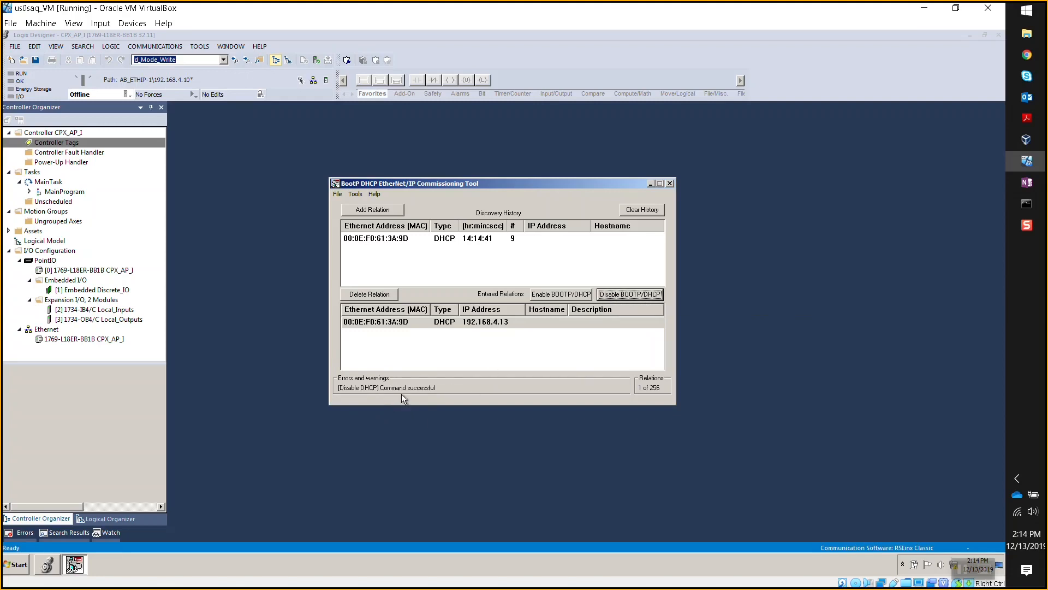
{"action": "key", "text": "ctrl"}
{"action": "key", "text": "ctrl"}
- Search the Start menu for 'fes' and launch the Festo Field Device Tool
{"action": "left_click", "coordinate": [1027, 18]}
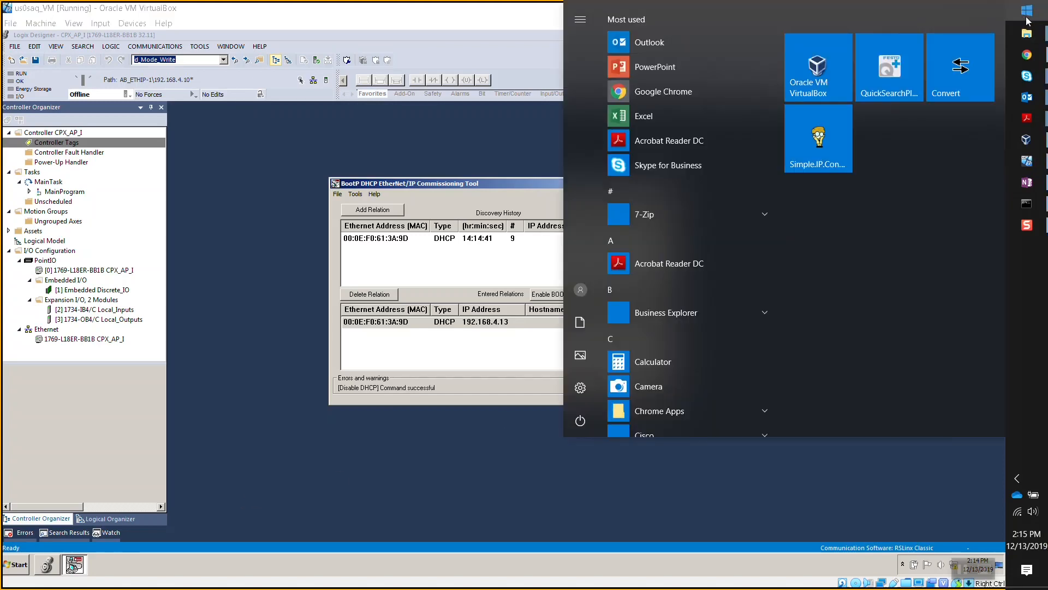
{"action": "type", "text": "fes"}
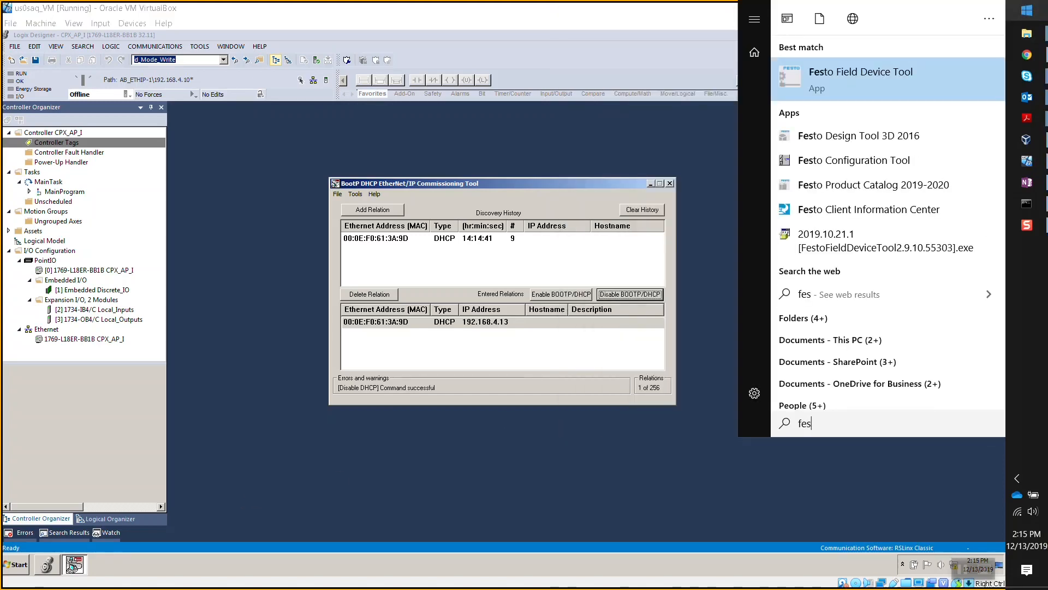
{"action": "left_click", "coordinate": [882, 71]}
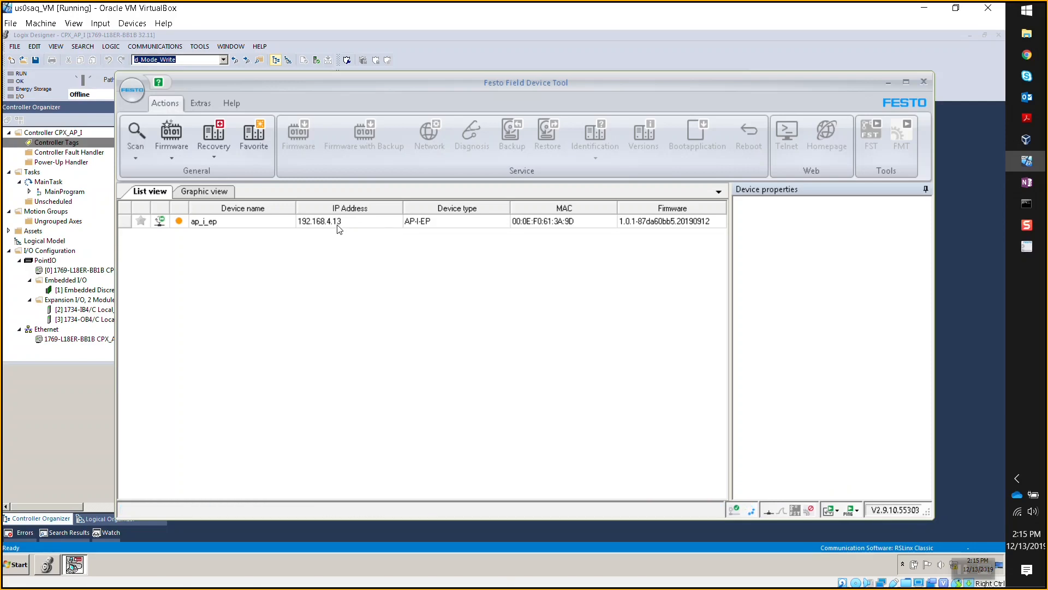
- Show the ap_i_ep device properties: DHCP off, netmask 255.255.255.0, gateway 0.0.0.0, Operational
{"action": "left_click", "coordinate": [337, 223]}
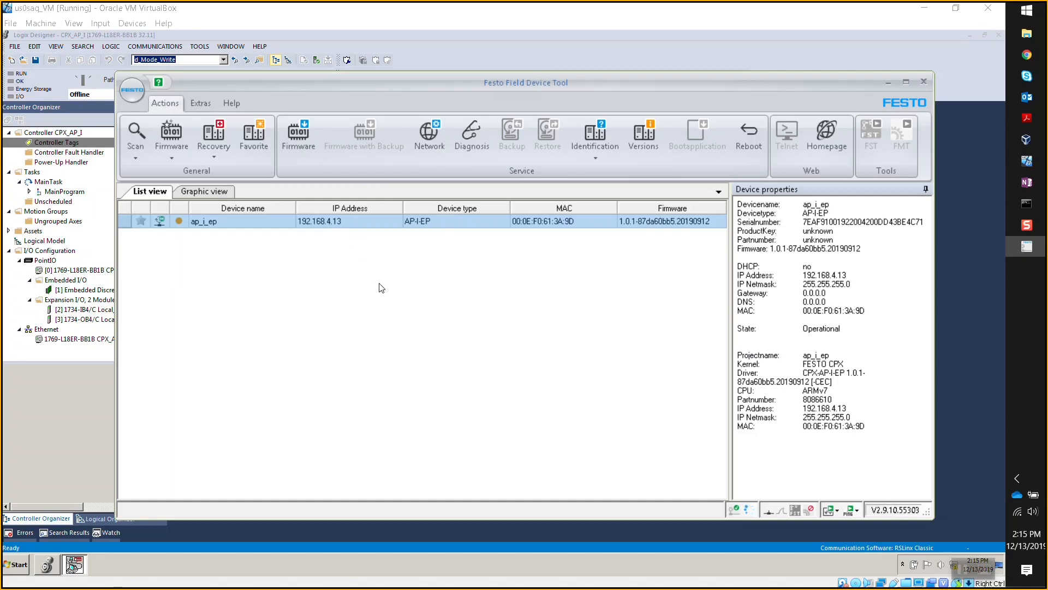
{"action": "right_click", "coordinate": [335, 224]}
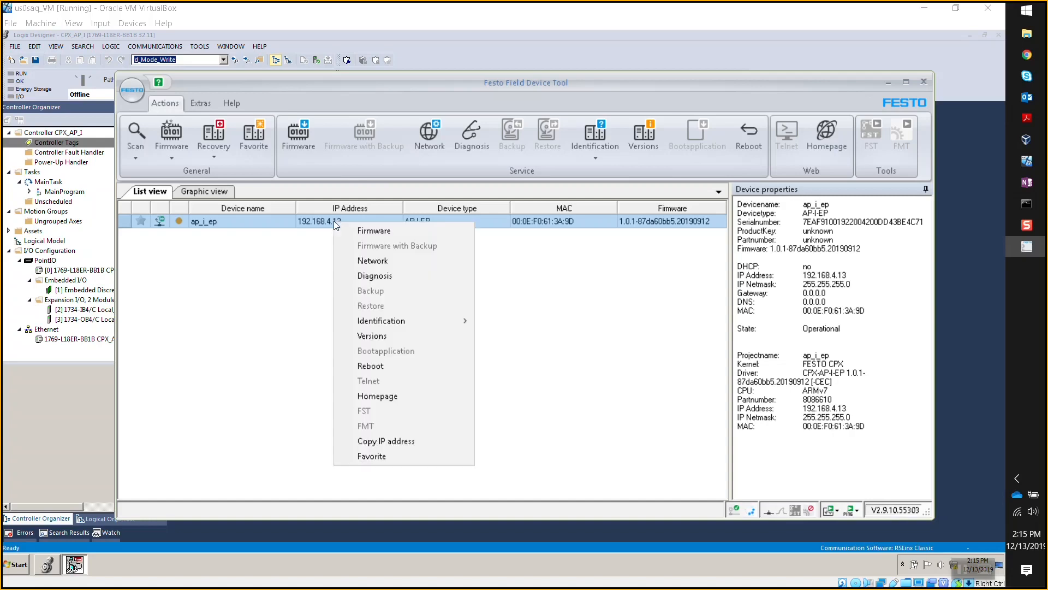
- Write fixed IP 192.168.4.13 with mask 255.255.255.0 to ap_i_ep, then close the Festo tool
{"action": "left_click", "coordinate": [362, 260]}
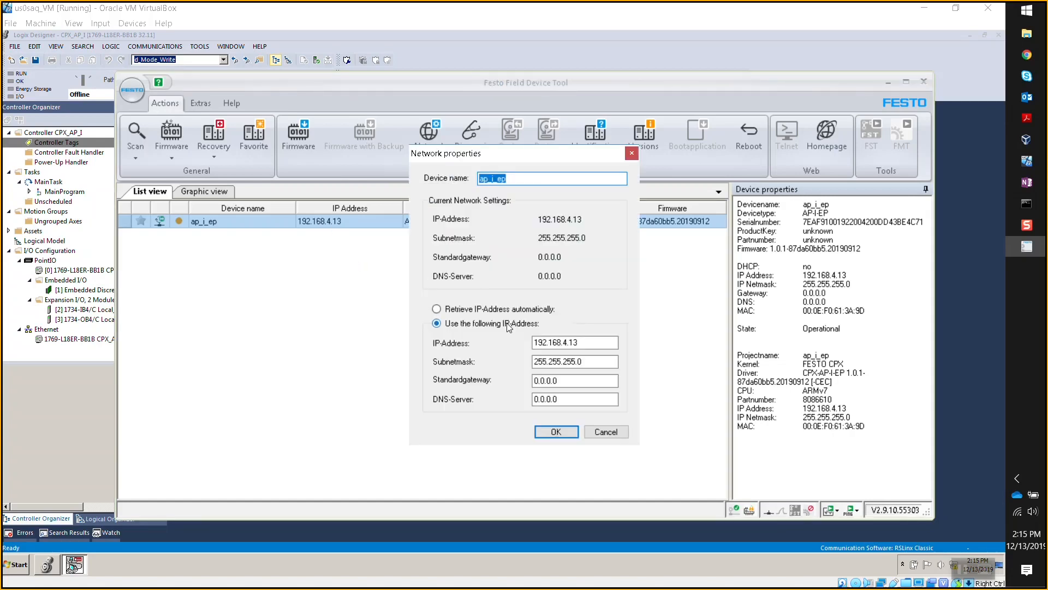
{"action": "key", "text": "ctrl"}
{"action": "key", "text": "ctrl"}
{"action": "left_click", "coordinate": [552, 432]}
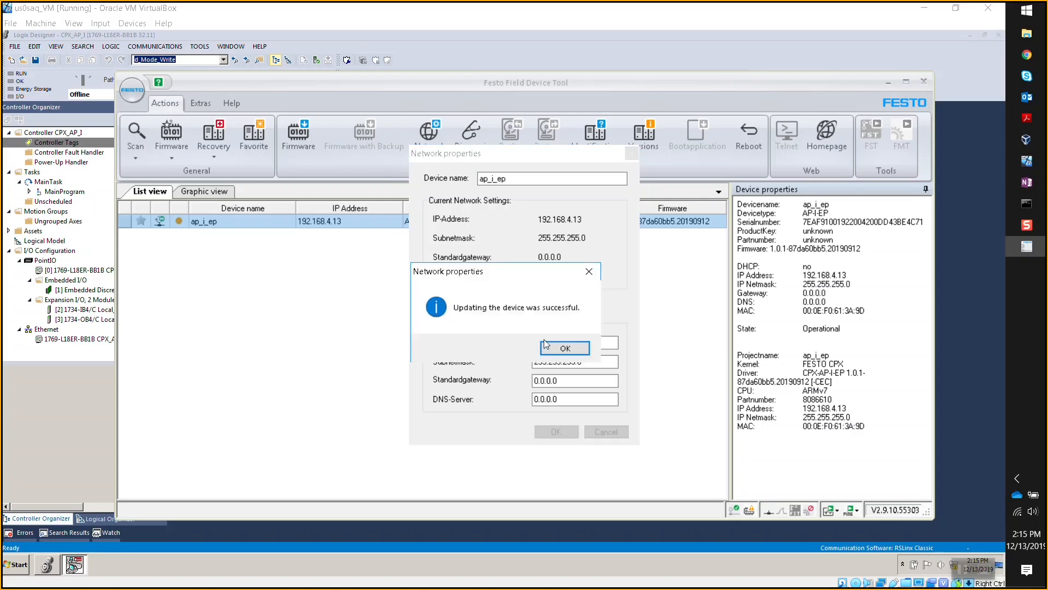
{"action": "left_click", "coordinate": [561, 350]}
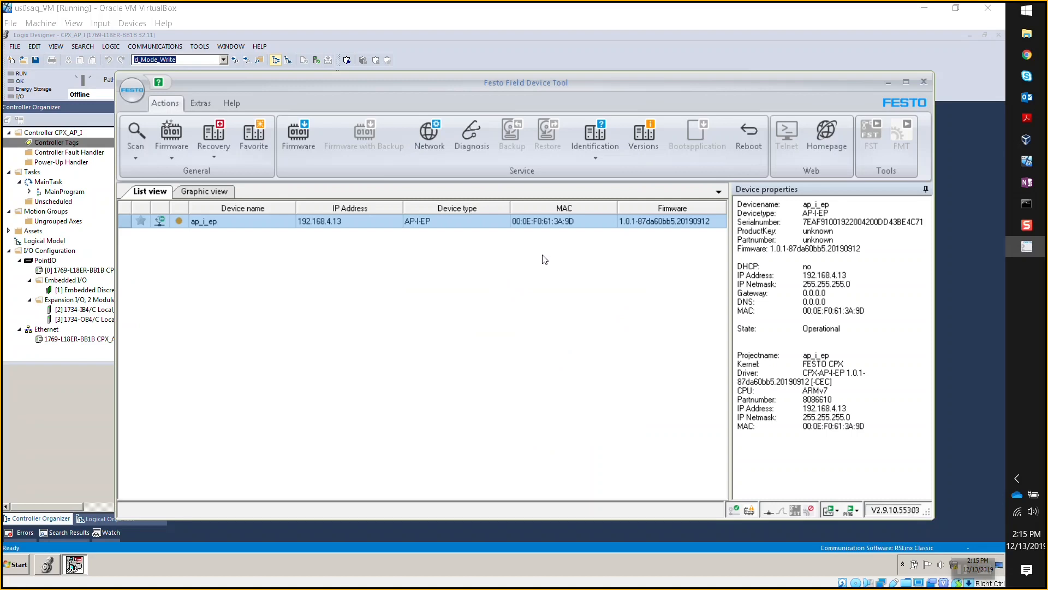
{"action": "left_click", "coordinate": [924, 82]}
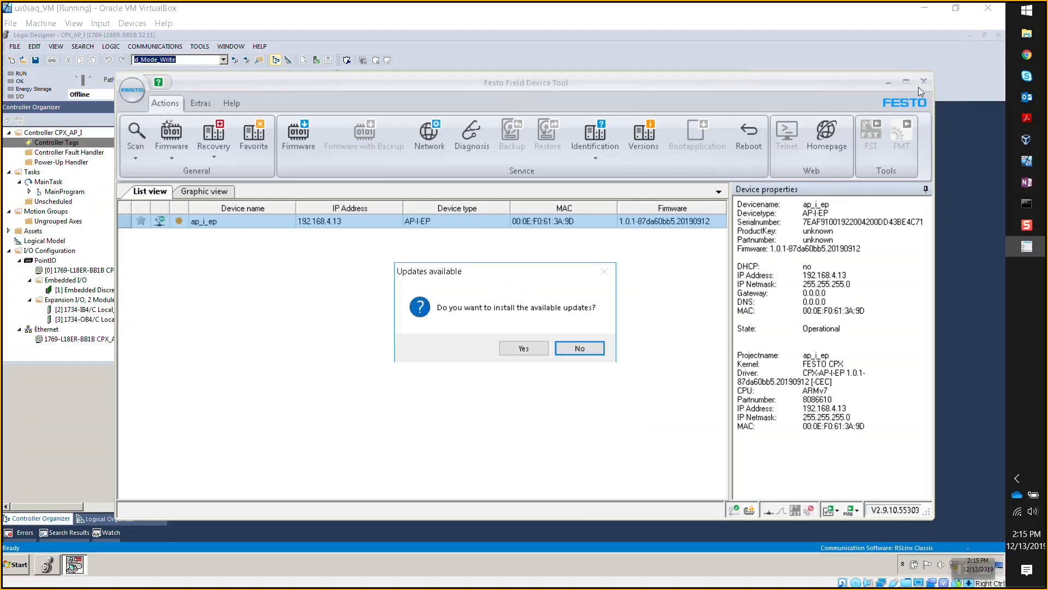
- Decline the Festo updates prompt and close the BootP-DHCP Tool without saving relations
{"action": "left_click", "coordinate": [574, 348]}
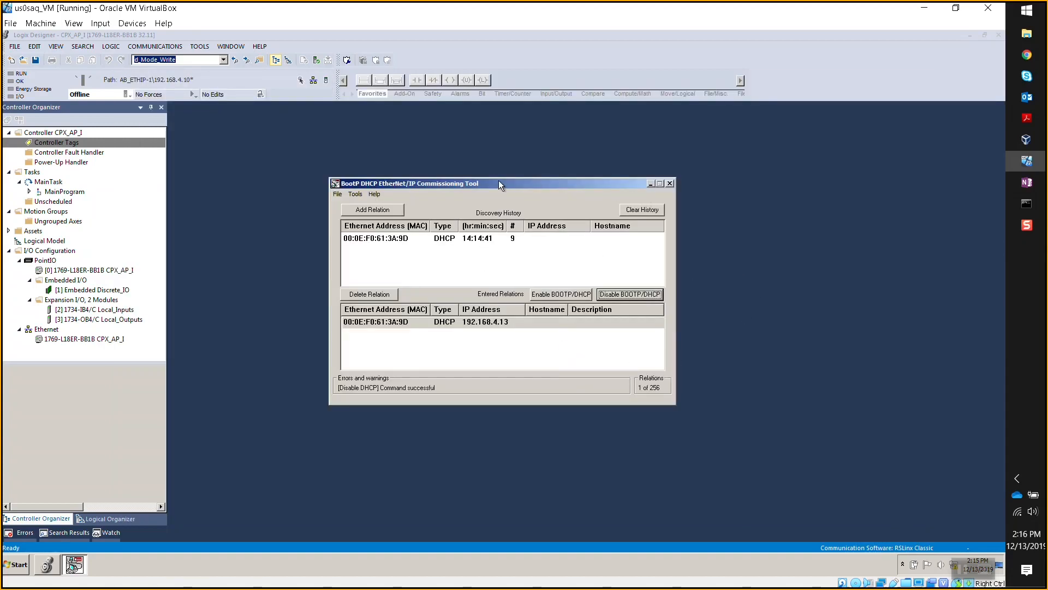
{"action": "left_click", "coordinate": [670, 183]}
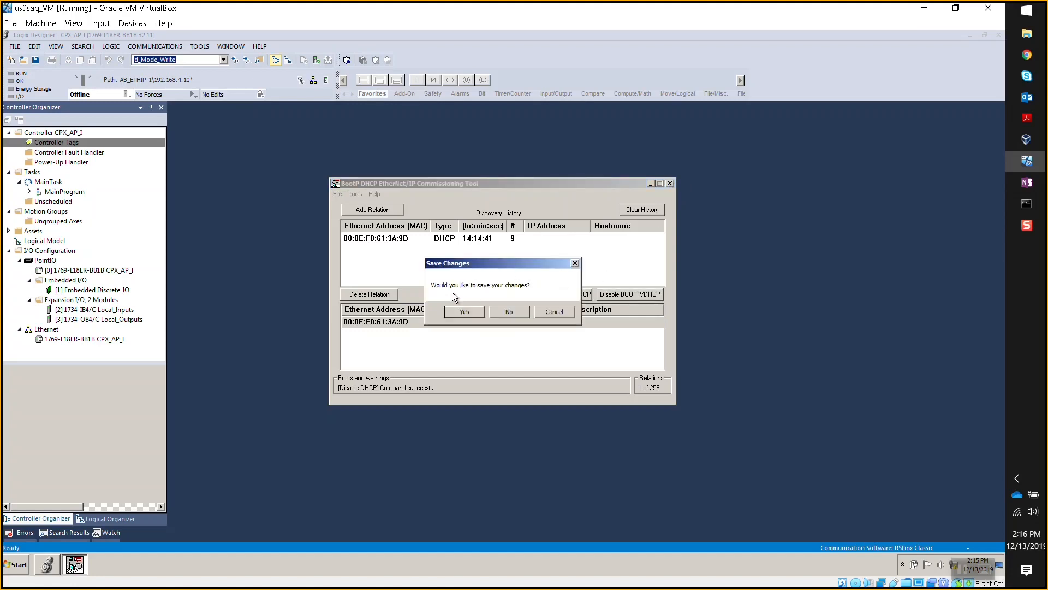
{"action": "left_click", "coordinate": [509, 312]}
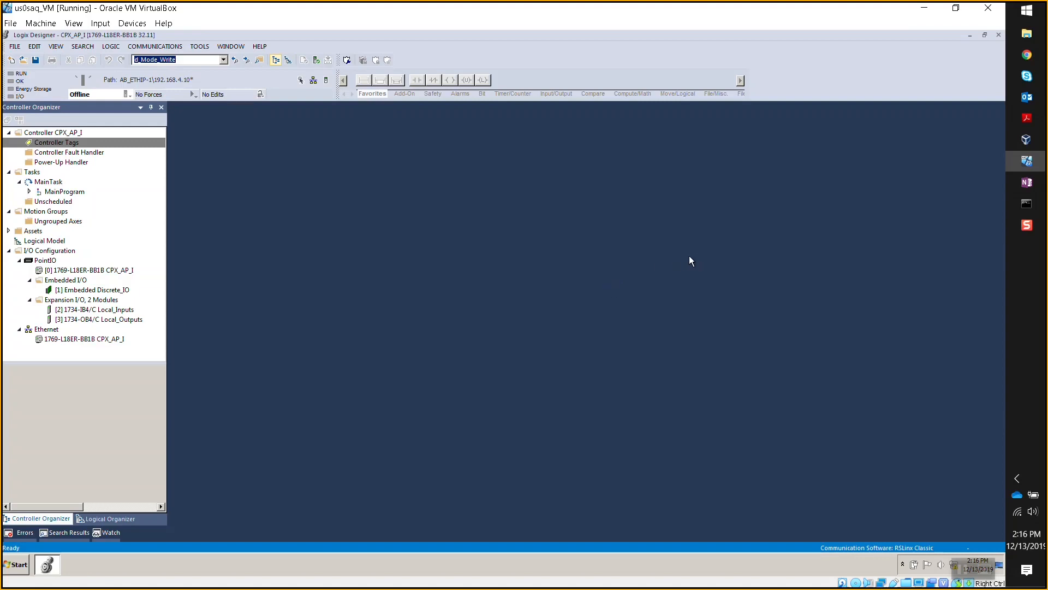
- Load the module's web page at 192.168.4.13 in a new Chrome tab
{"action": "left_click", "coordinate": [1017, 56]}
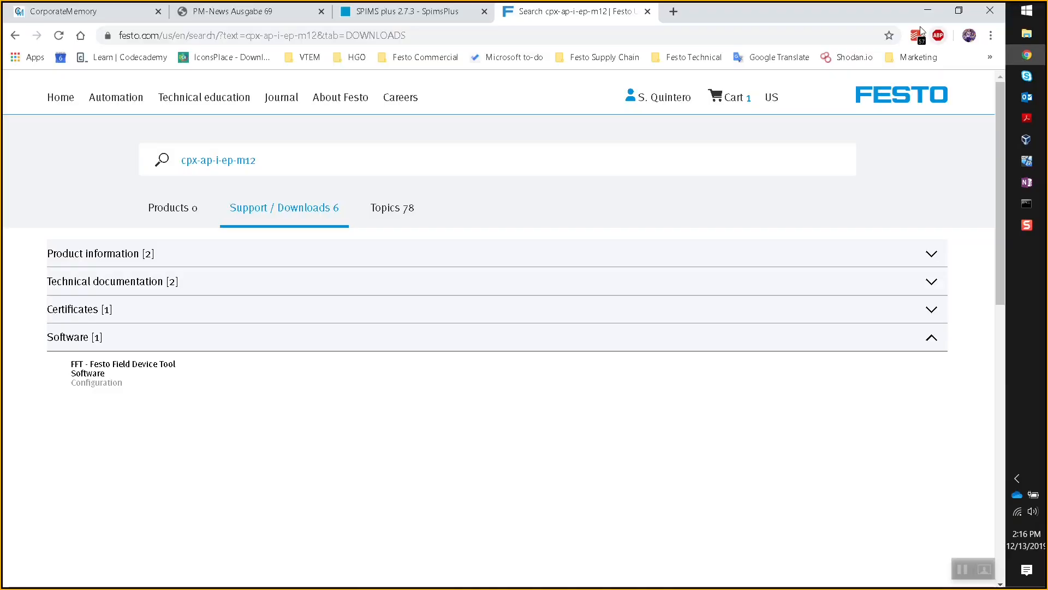
{"action": "left_click", "coordinate": [673, 11]}
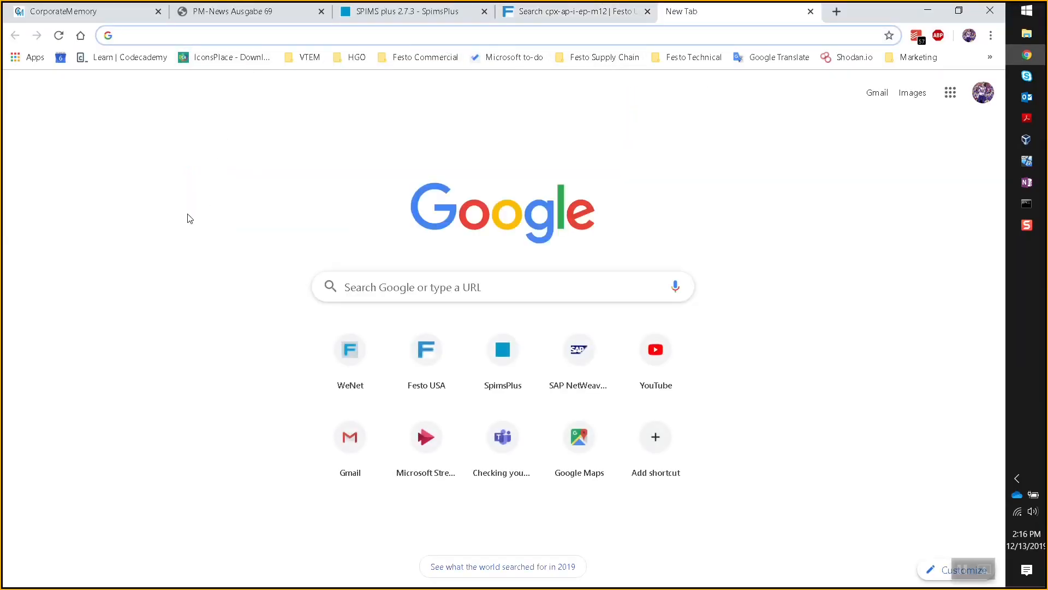
{"action": "type", "text": "192.4"}
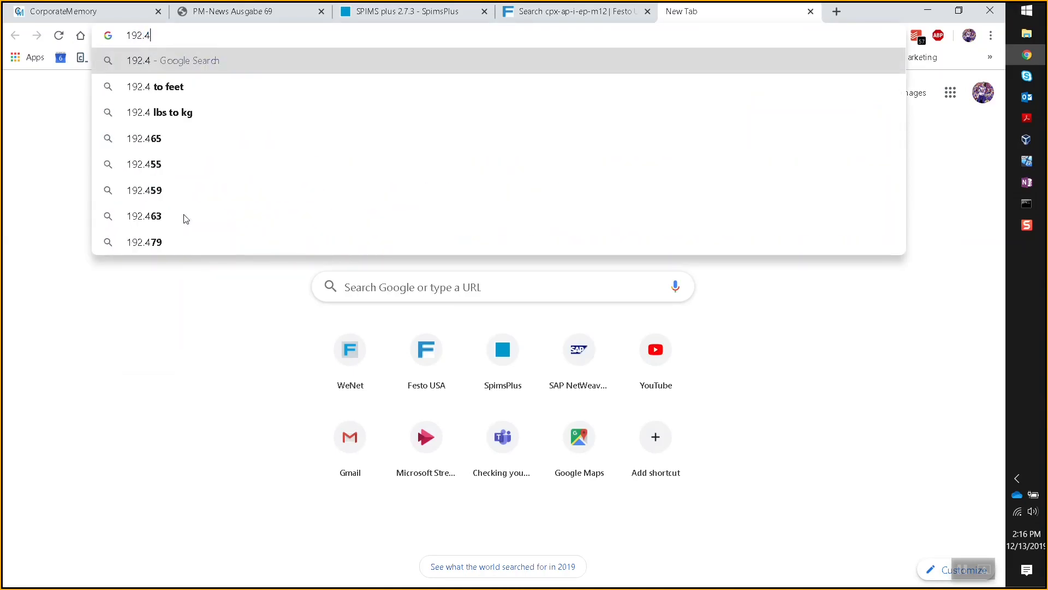
{"action": "key", "text": "BackSpace"}
{"action": "type", "text": "168.4.13"}
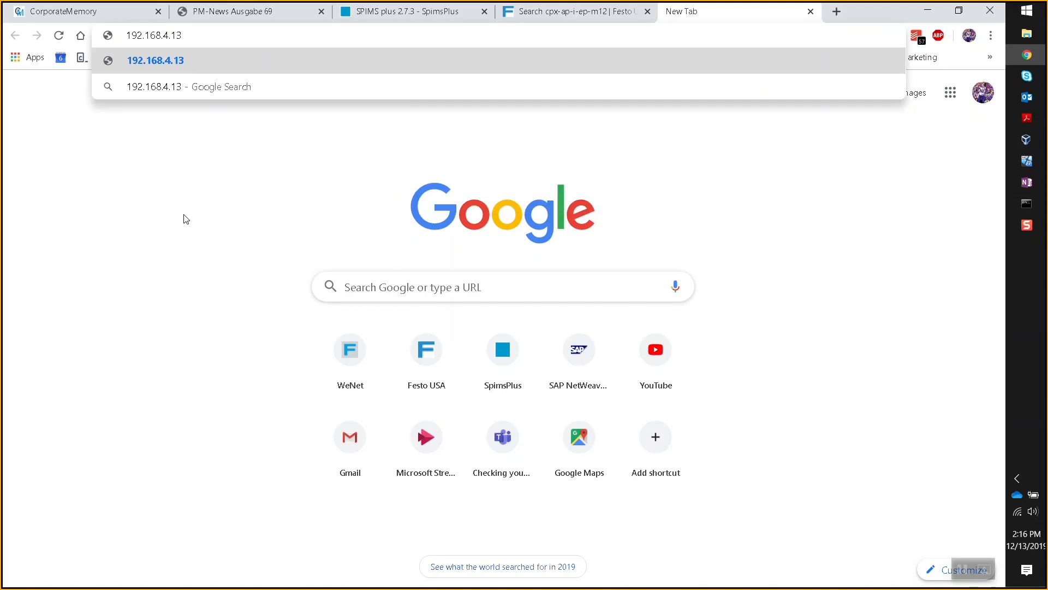
{"action": "key", "text": "Return"}
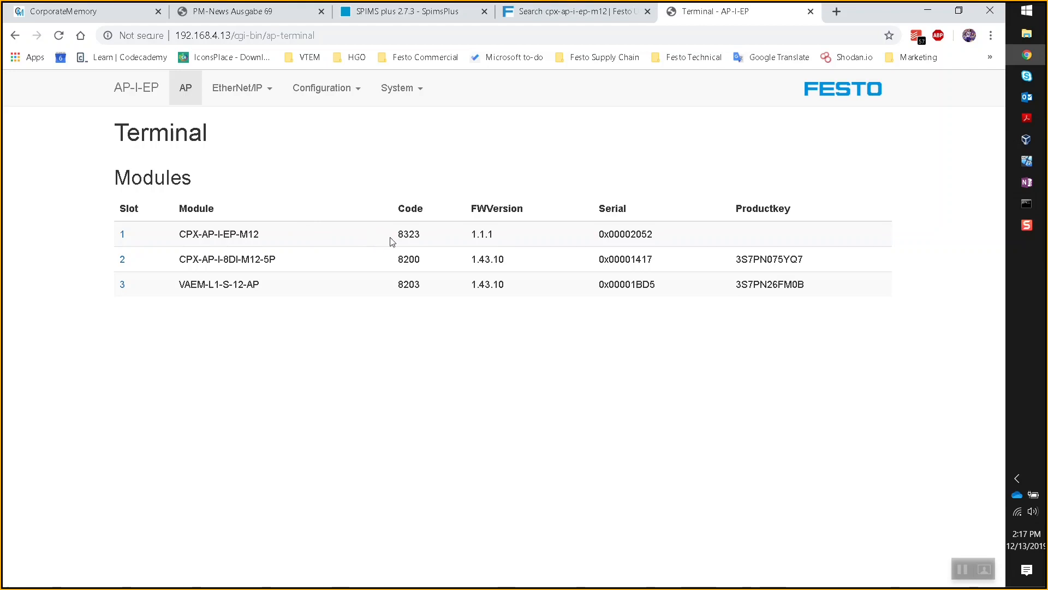
- Expand the parameters of the slot 1, 2 and 3 modules, including VAEM-L1-S-12-AP
{"action": "left_click", "coordinate": [122, 235]}
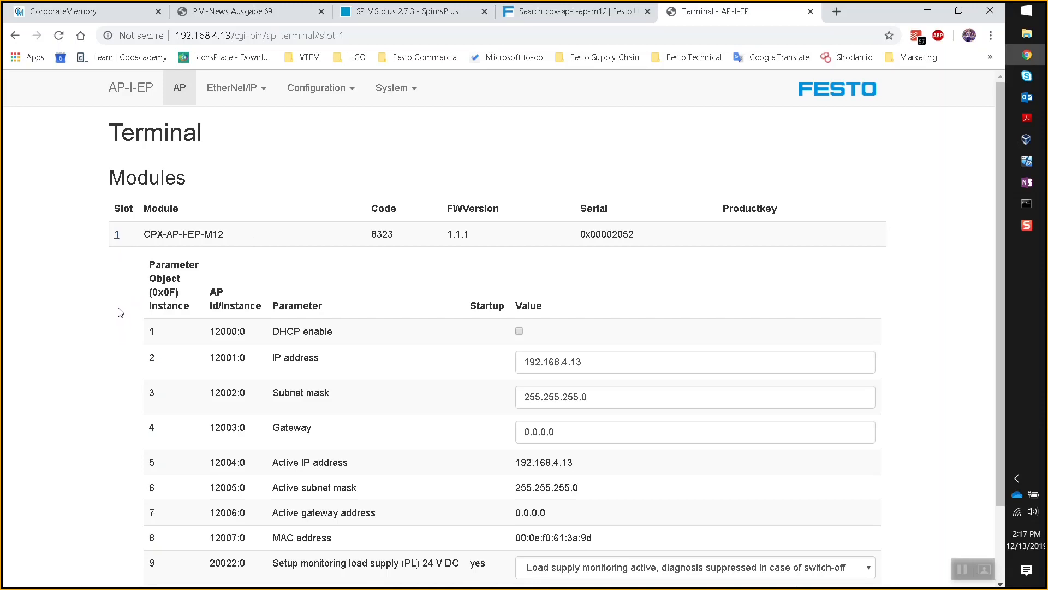
{"action": "scroll", "coordinate": [121, 310], "scroll_direction": "down", "scroll_amount": 2}
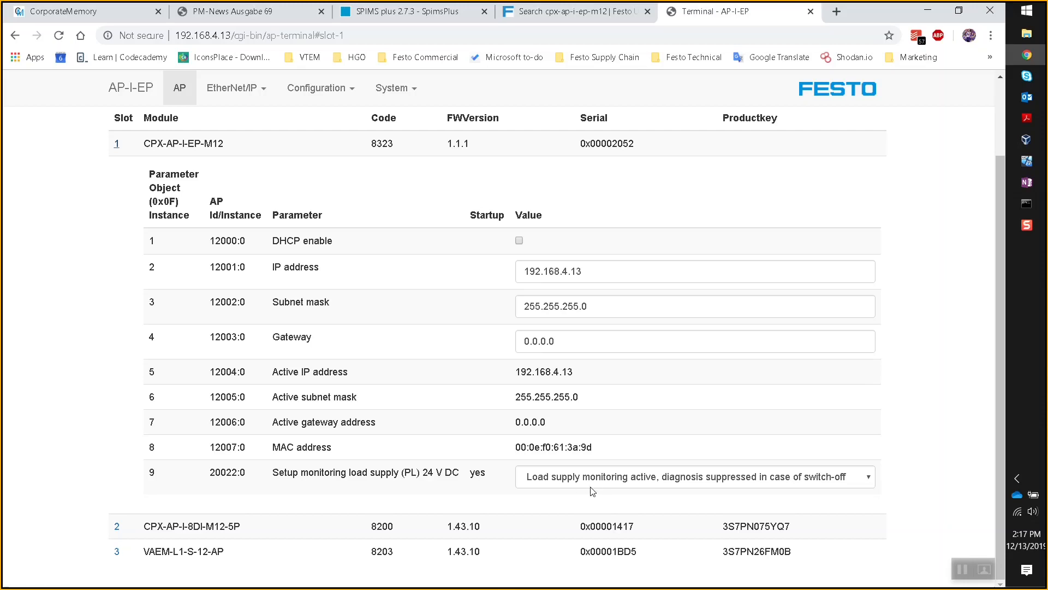
{"action": "left_click", "coordinate": [116, 525]}
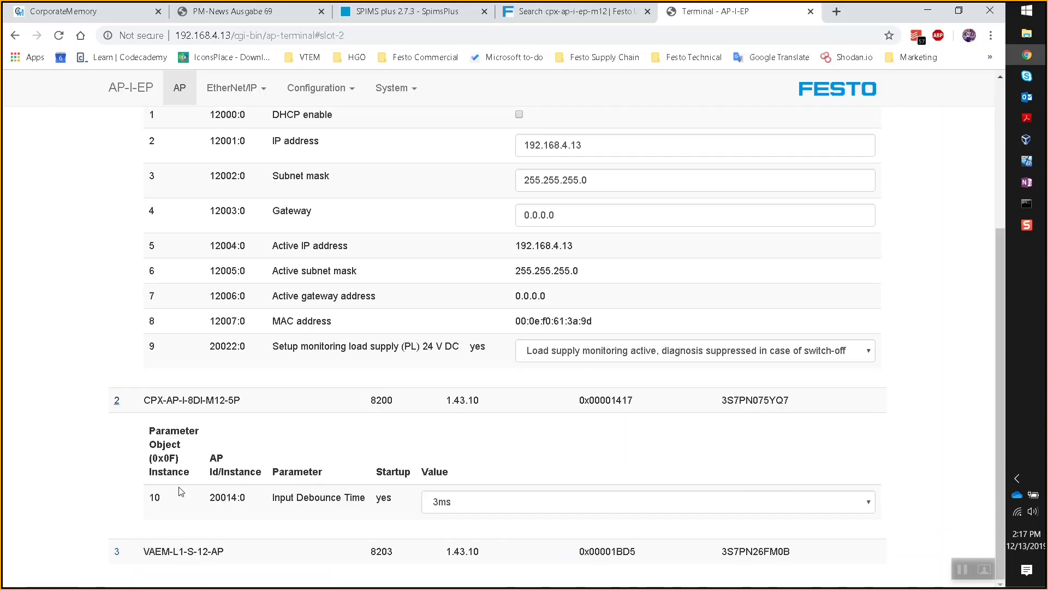
{"action": "left_click", "coordinate": [117, 553]}
{"action": "left_click", "coordinate": [117, 552]}
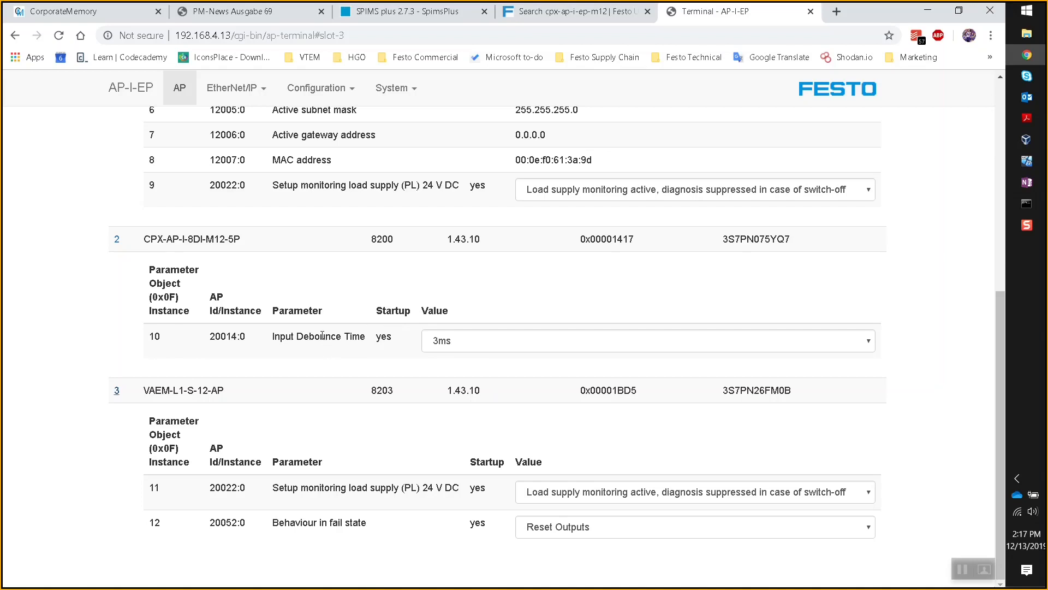
- Collapse the parameters of all three slots and return to Logix Designer in the VM
{"action": "scroll", "coordinate": [350, 377], "scroll_direction": "up", "scroll_amount": 7}
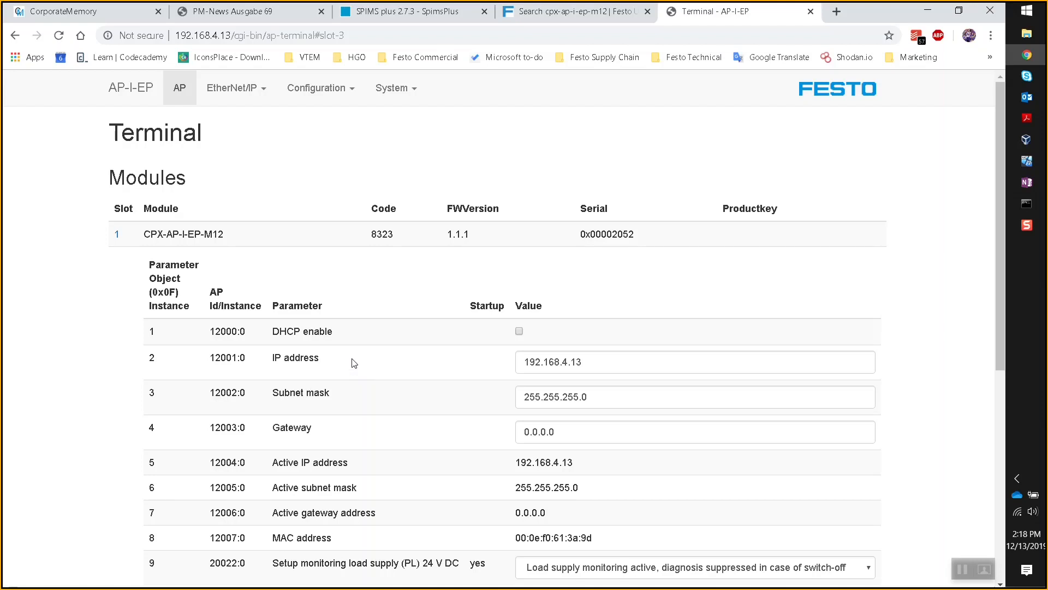
{"action": "left_click", "coordinate": [118, 236]}
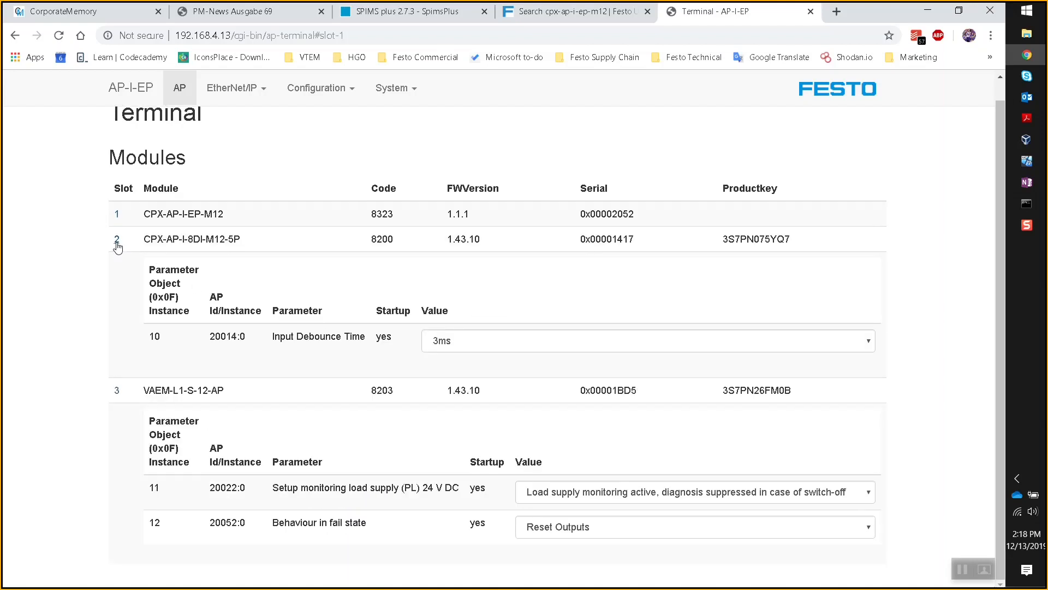
{"action": "left_click", "coordinate": [116, 239]}
{"action": "left_click", "coordinate": [118, 284]}
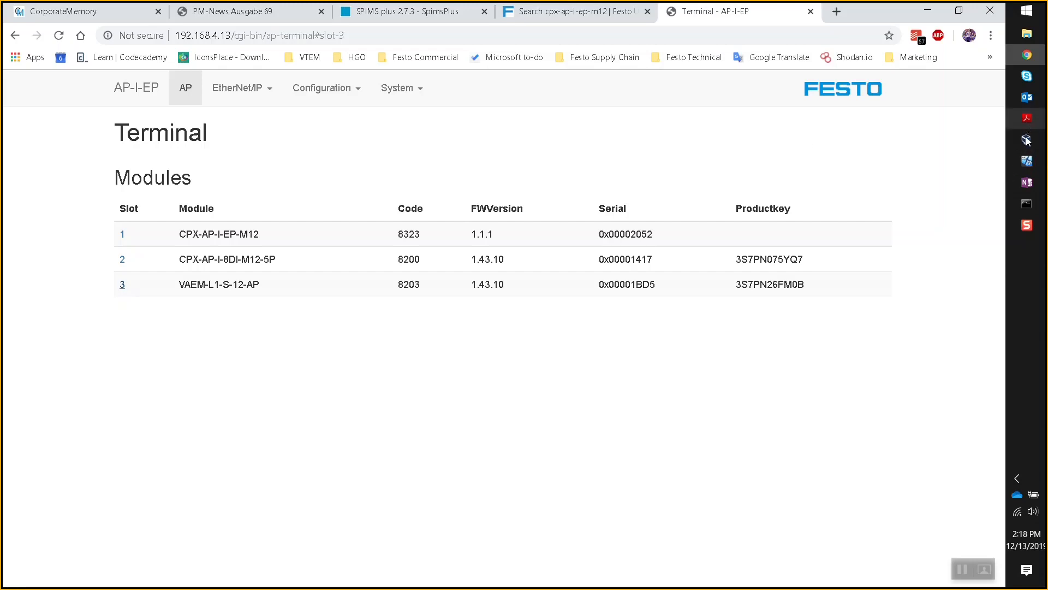
{"action": "left_click", "coordinate": [1026, 160]}
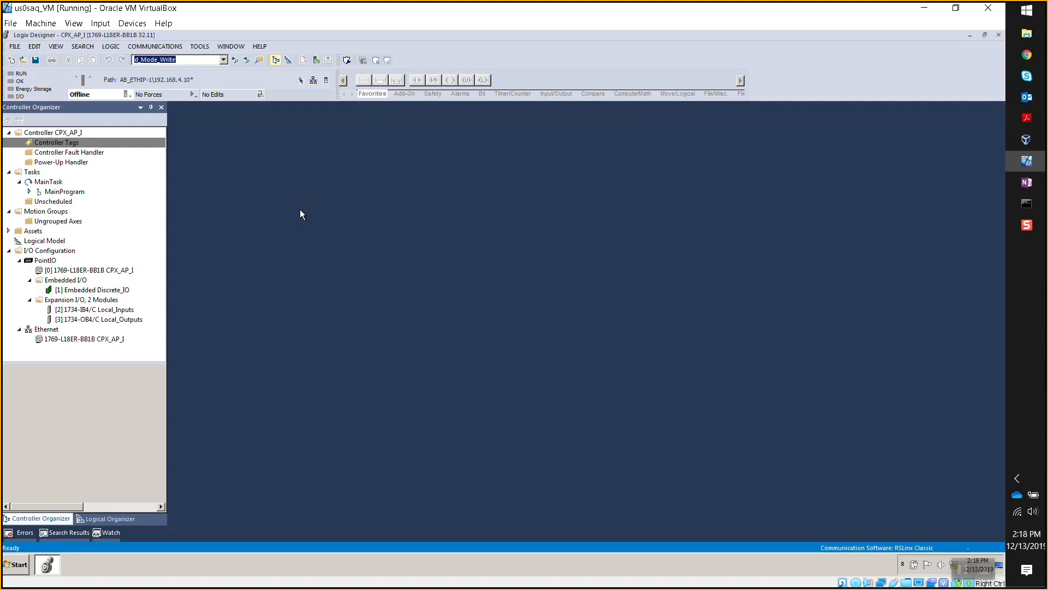
- Start adding a new module under the Ethernet network in the I/O configuration
{"action": "right_click", "coordinate": [90, 338]}
{"action": "left_click", "coordinate": [49, 330]}
{"action": "right_click", "coordinate": [52, 331]}
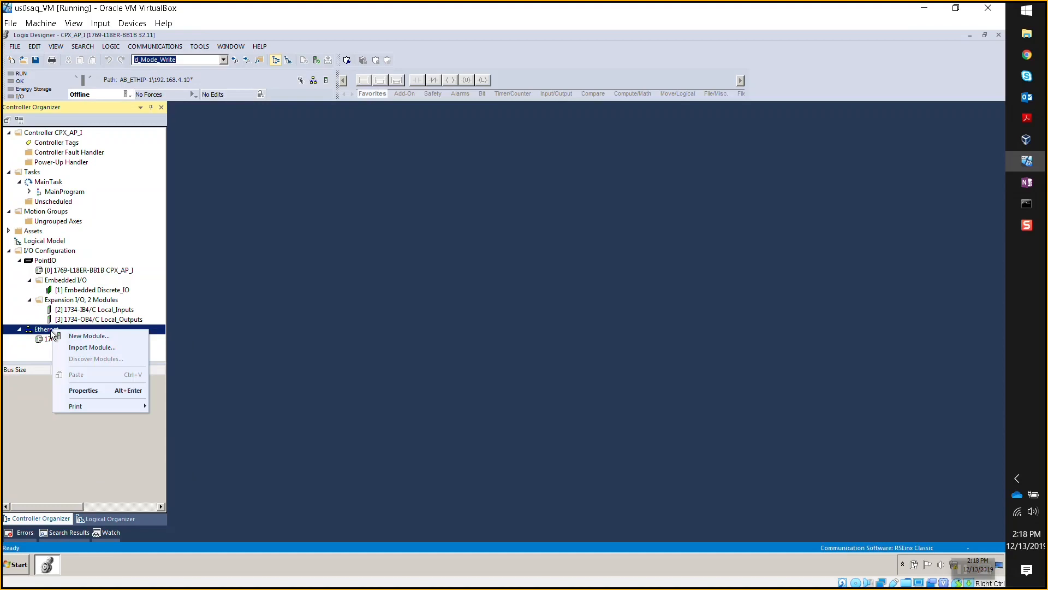
{"action": "left_click", "coordinate": [88, 337]}
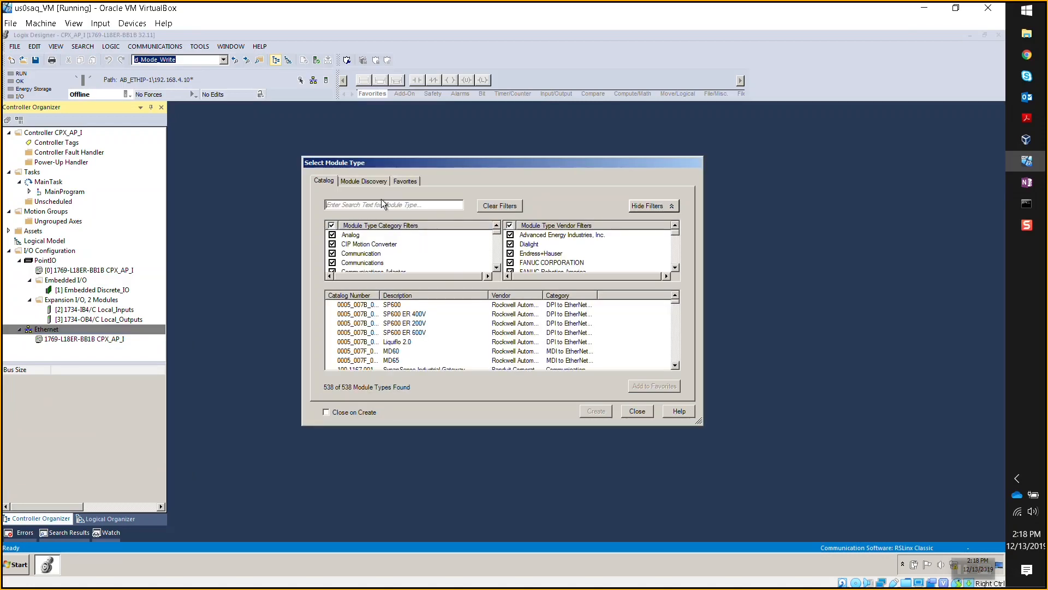
- Search the catalog for 'generic', pick Generic Ethernet Module (ETHERNET-MODULE) and create it
{"action": "left_click", "coordinate": [382, 204]}
{"action": "type", "text": "generui"}
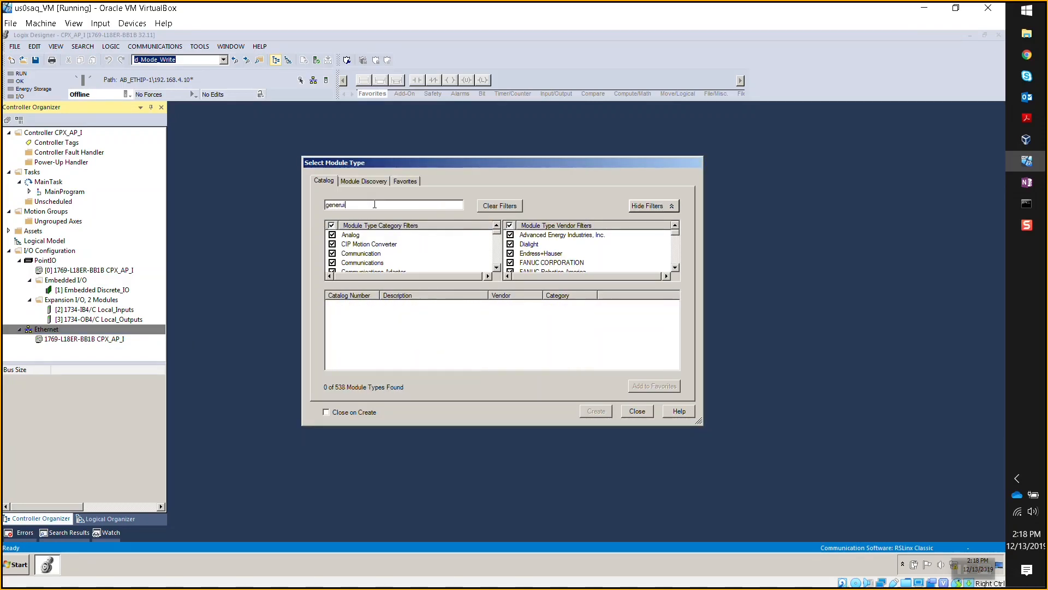
{"action": "key", "text": "BackSpace"}
{"action": "key", "text": "BackSpace"}
{"action": "type", "text": "i"}
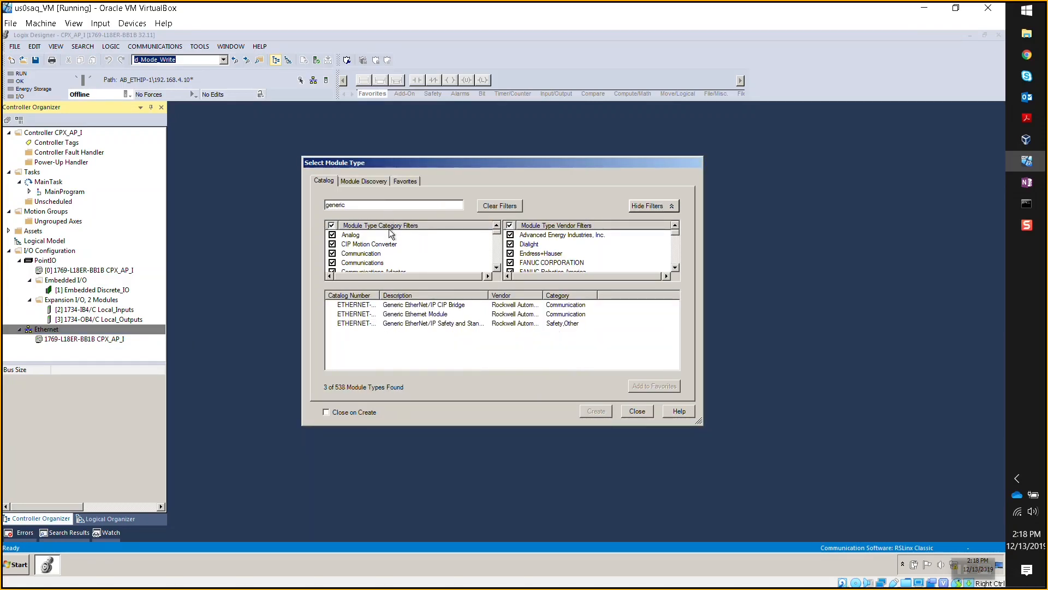
{"action": "left_click", "coordinate": [443, 315]}
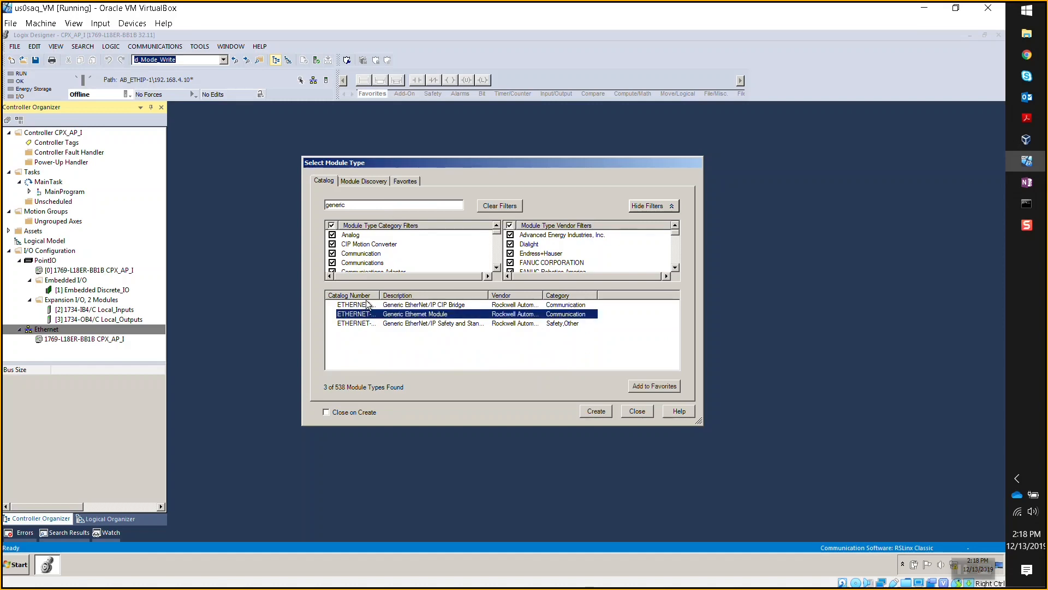
{"action": "left_click_drag", "start_coordinate": [381, 295], "coordinate": [443, 294]}
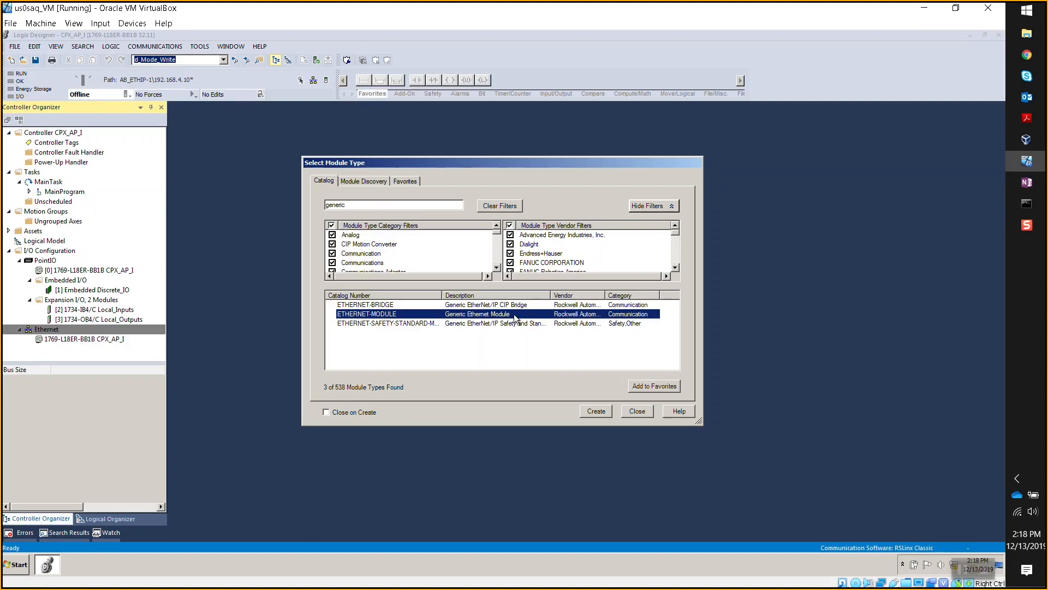
{"action": "left_click", "coordinate": [599, 411]}
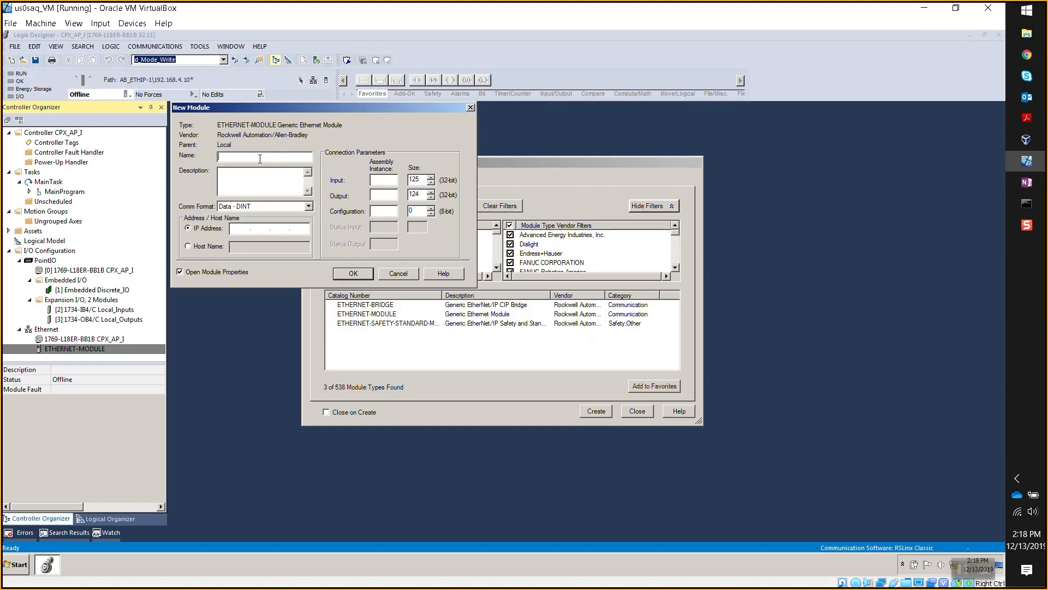
- Enter name Festo_CPX_AP and description 'Festo CPX-AP-I module', then open the Comm Format list
{"action": "type", "text": "Festp_"}
{"action": "key", "text": "BackSpace"}
{"action": "key", "text": "BackSpace"}
{"action": "type", "text": "o_CPX_AP"}
{"action": "left_click", "coordinate": [253, 178]}
{"action": "type", "text": "Festo CPX-A"}
{"action": "type", "text": "A"}
{"action": "type", "text": "P-I module"}
{"action": "left_click", "coordinate": [309, 207]}
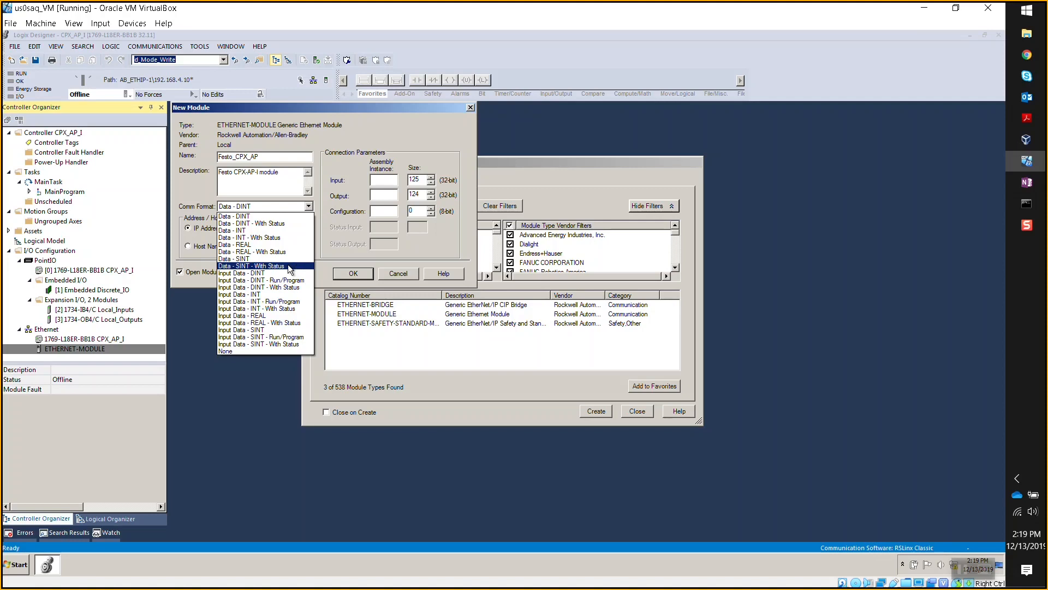
- Set the Comm Format to Data - SINT - With Status
{"action": "left_click", "coordinate": [289, 266]}
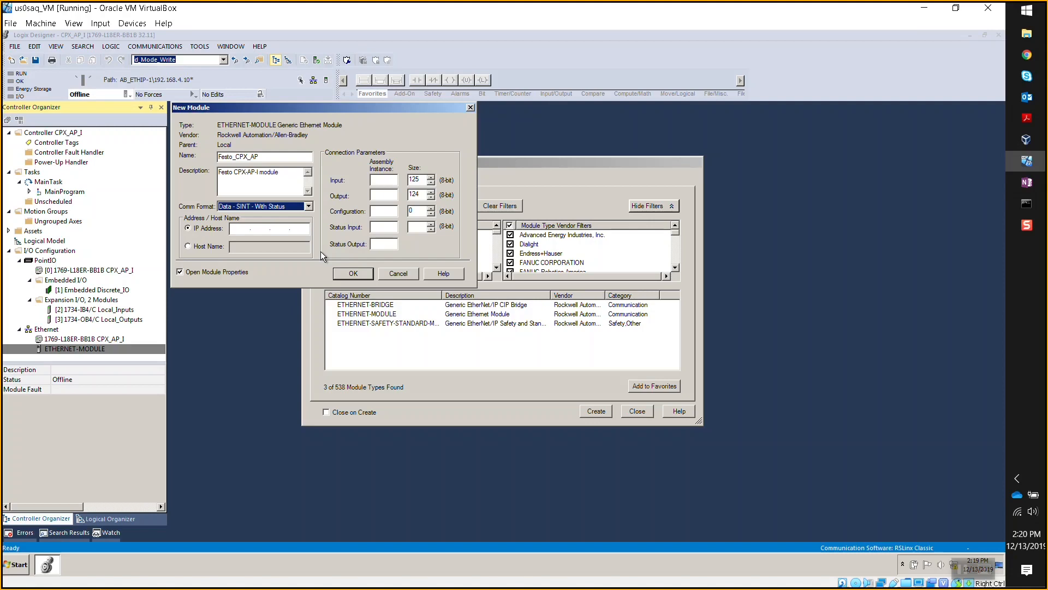
{"action": "left_click", "coordinate": [309, 207]}
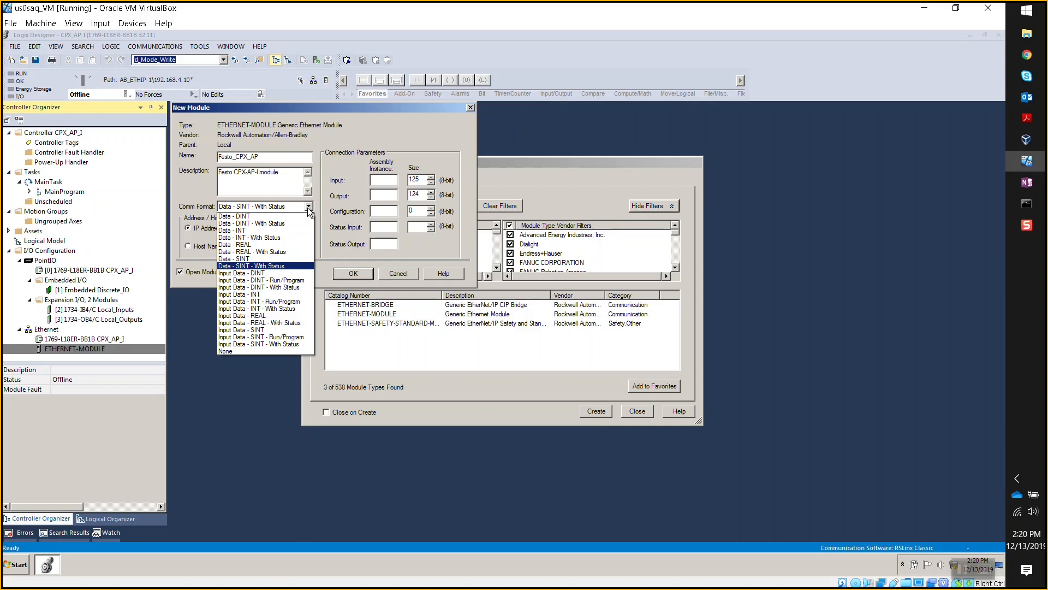
{"action": "left_click", "coordinate": [275, 267]}
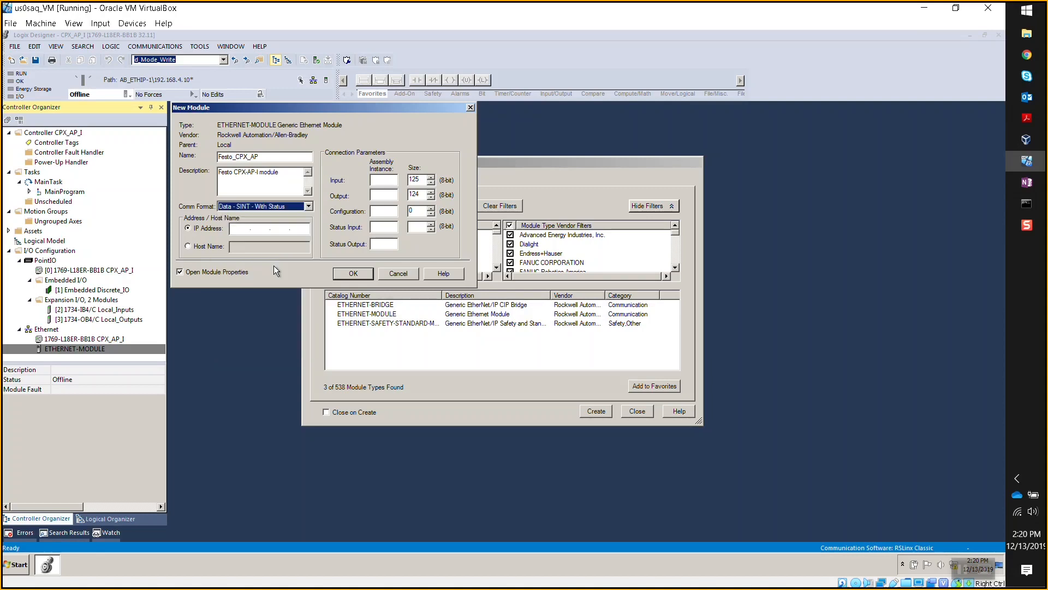
- Enter IP address 192.168.4.13 and switch to the Festo web server
{"action": "left_click", "coordinate": [239, 229]}
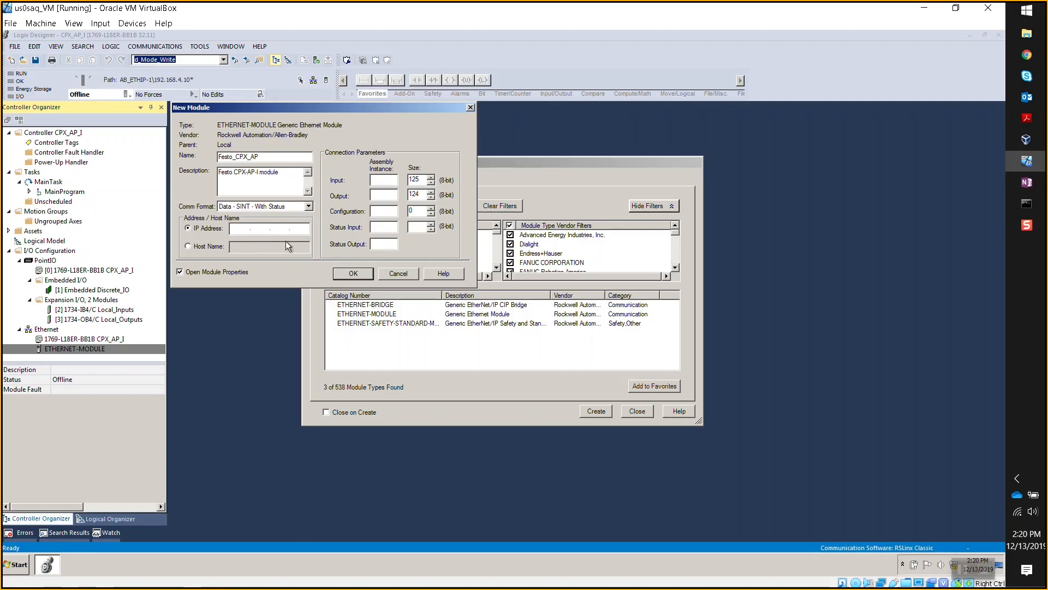
{"action": "type", "text": "192 . 168 . 4 ."}
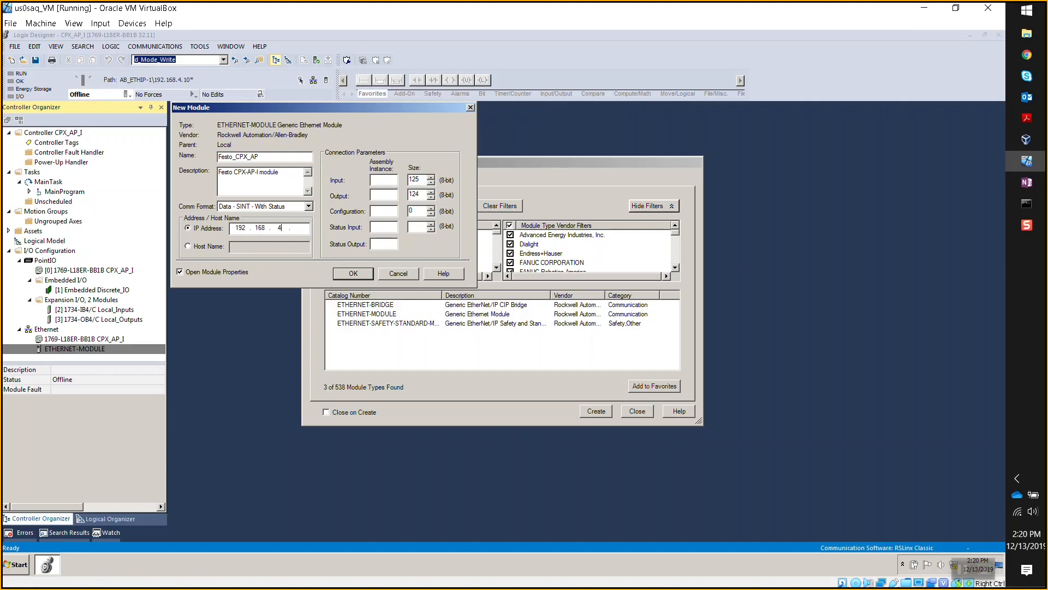
{"action": "type", "text": " 13"}
{"action": "left_click", "coordinate": [1027, 54]}
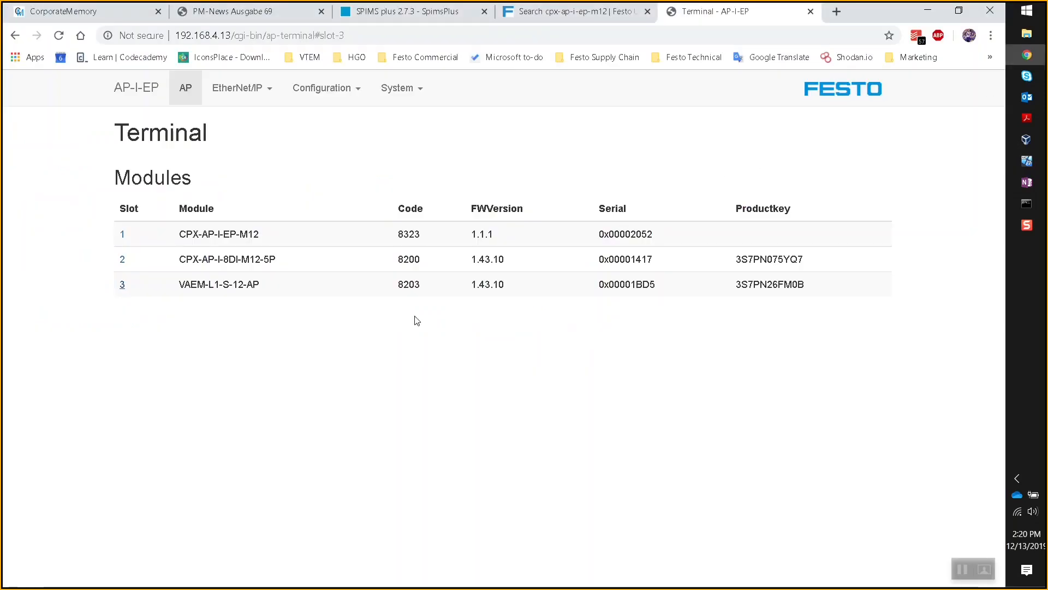
- Browse Assembly View assemblies, leaving 100 - Input Exact SINT (Module 2's eight inputs) selected
{"action": "left_click", "coordinate": [272, 93]}
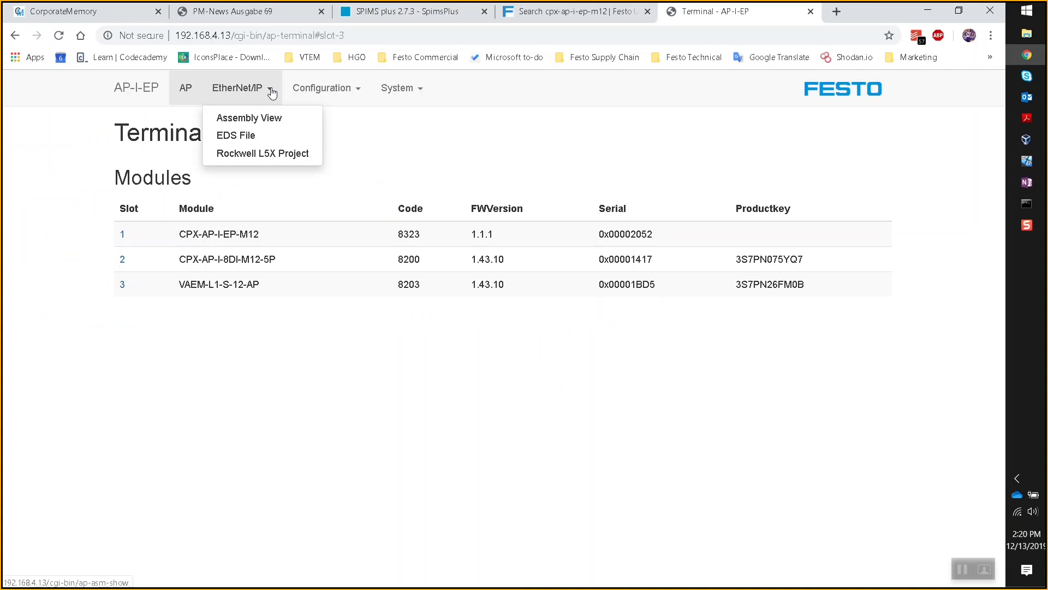
{"action": "left_click", "coordinate": [261, 122]}
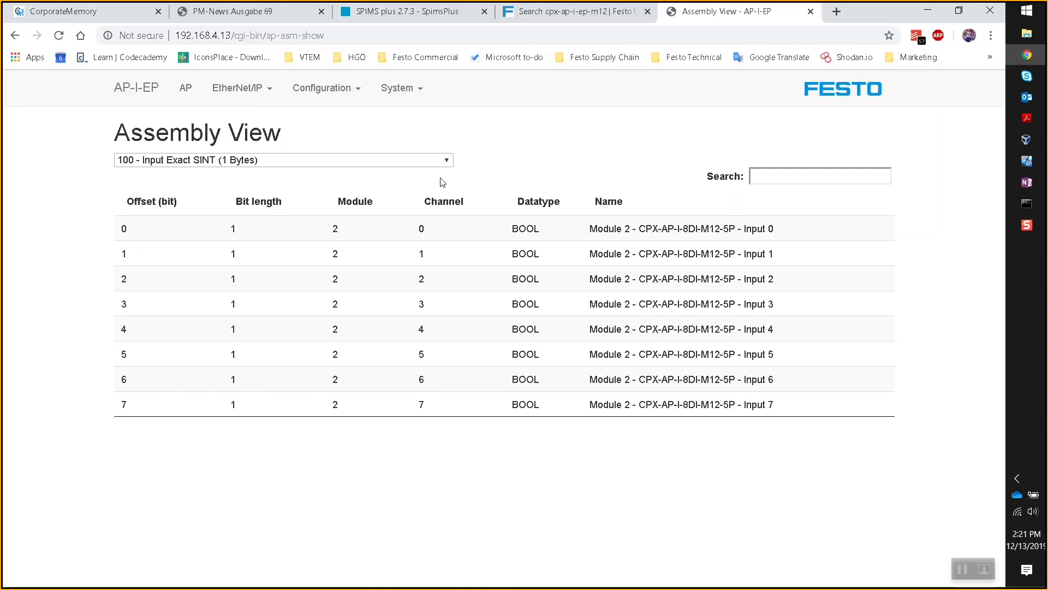
{"action": "left_click", "coordinate": [447, 160]}
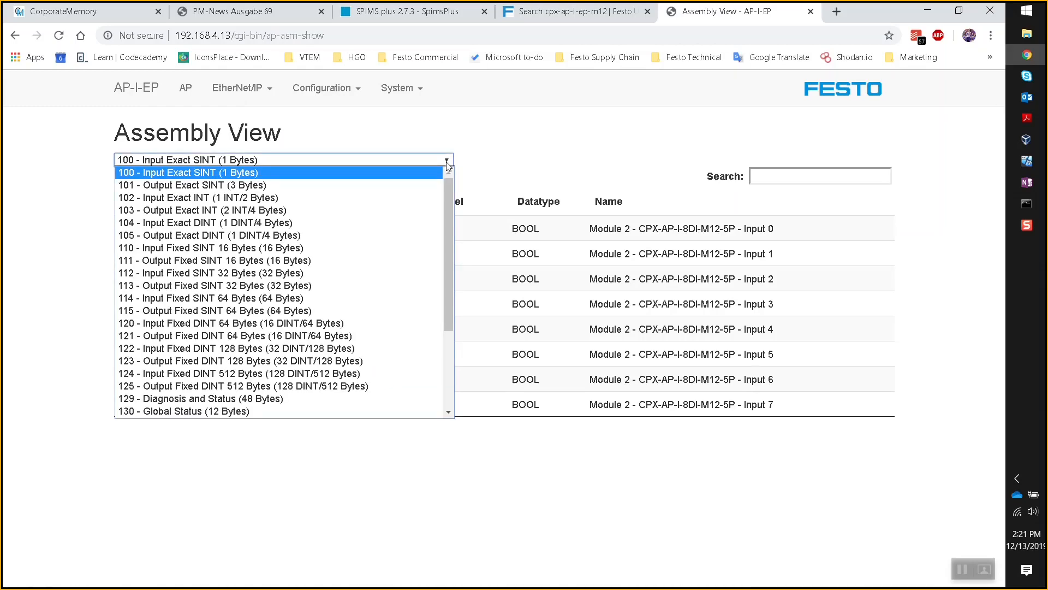
{"action": "key", "text": "Down"}
{"action": "key", "text": "Down"}
{"action": "key", "text": "Down"}
{"action": "left_click_drag", "start_coordinate": [444, 201], "coordinate": [454, 295]}
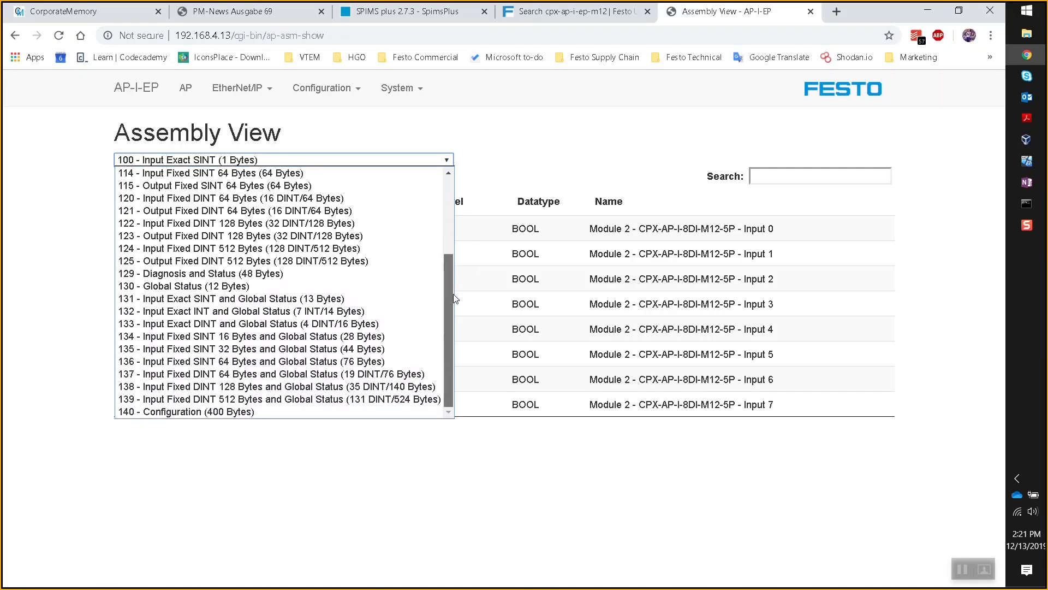
{"action": "left_click_drag", "start_coordinate": [453, 279], "coordinate": [448, 195]}
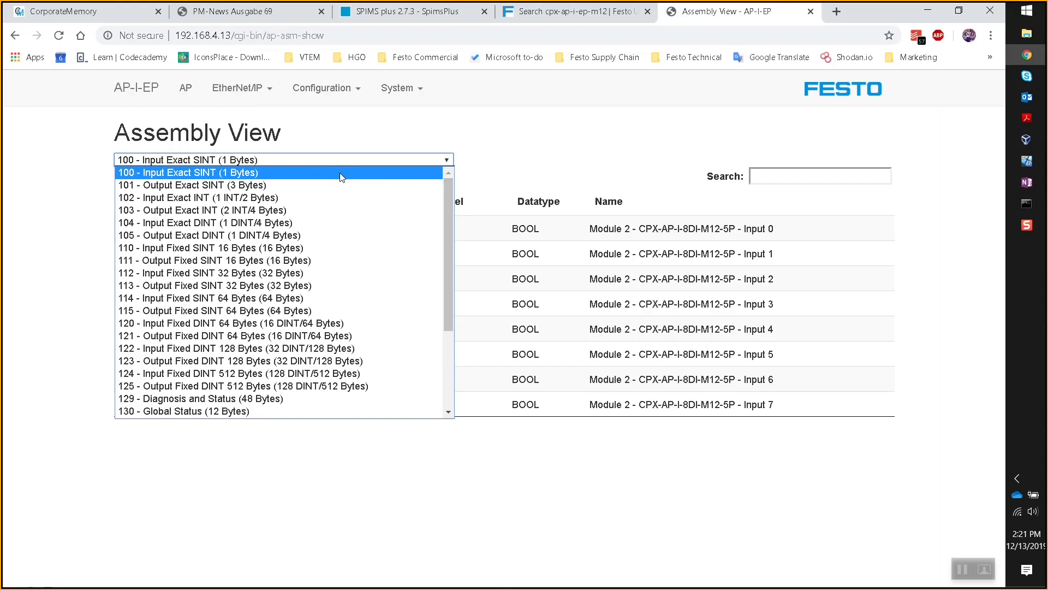
{"action": "left_click", "coordinate": [579, 188]}
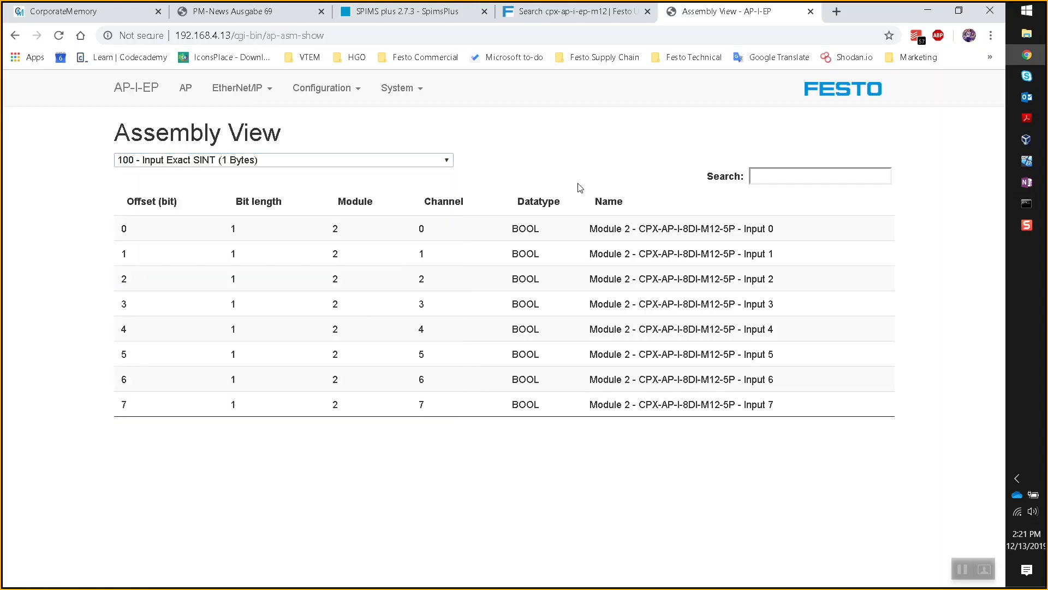
{"action": "left_click", "coordinate": [451, 160]}
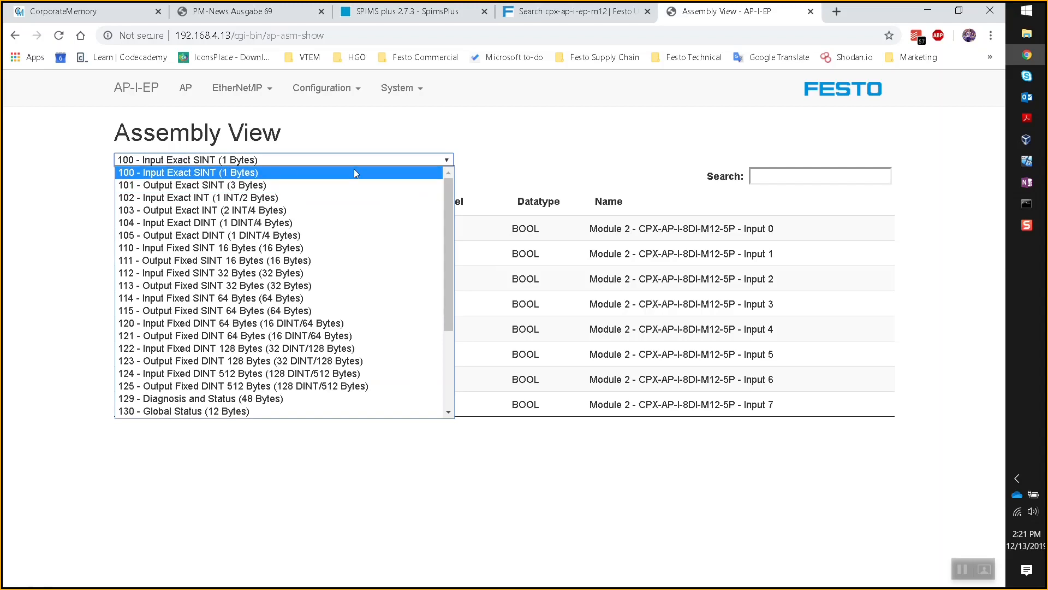
{"action": "left_click", "coordinate": [529, 174]}
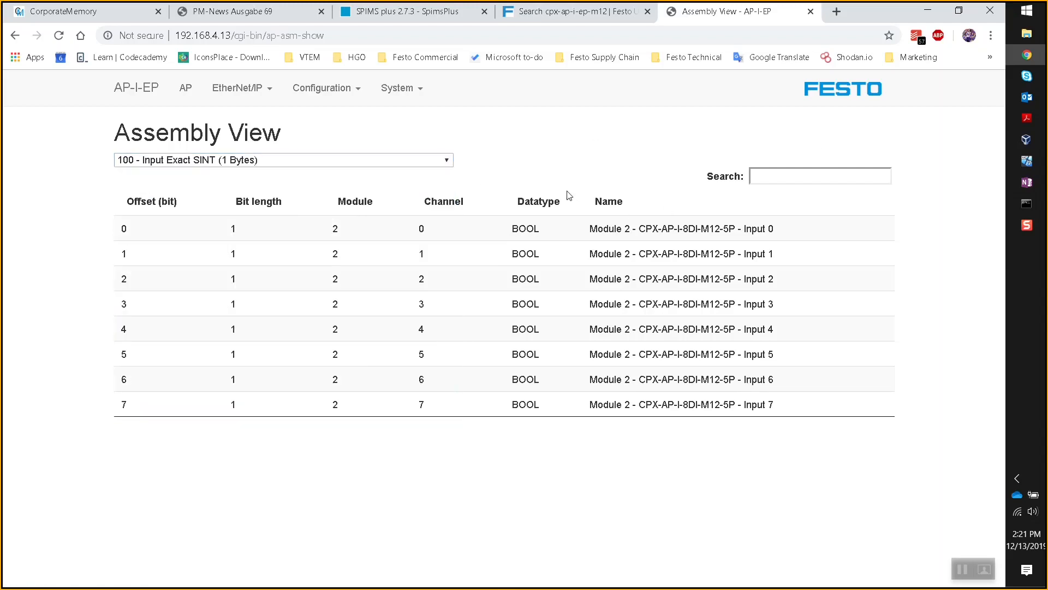
{"action": "key", "text": "alt+Tab"}
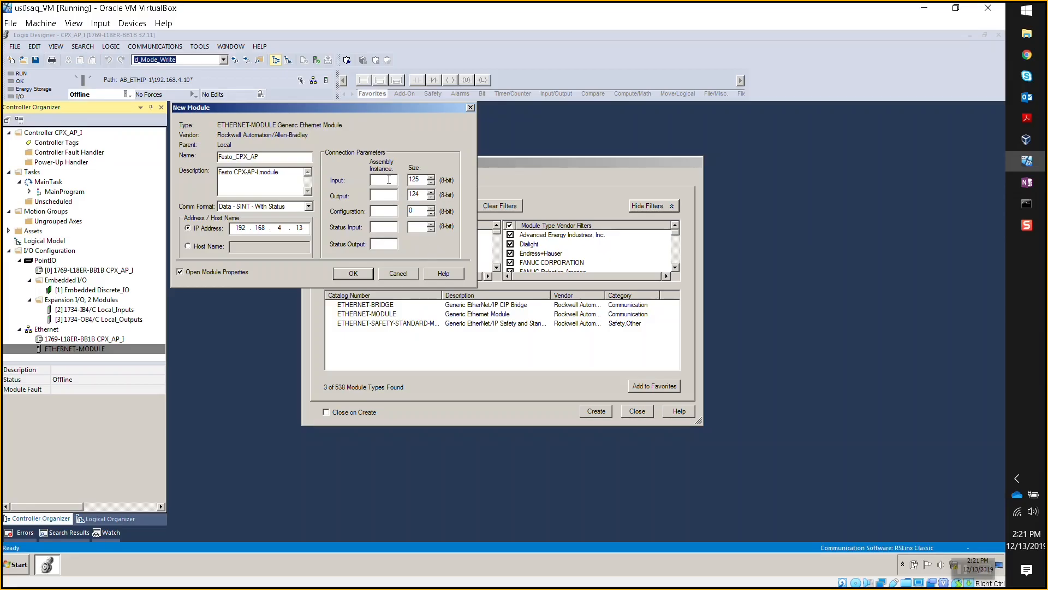
- Set input assembly instance 100 with size 1, then switch back to the web server
{"action": "left_click", "coordinate": [392, 180]}
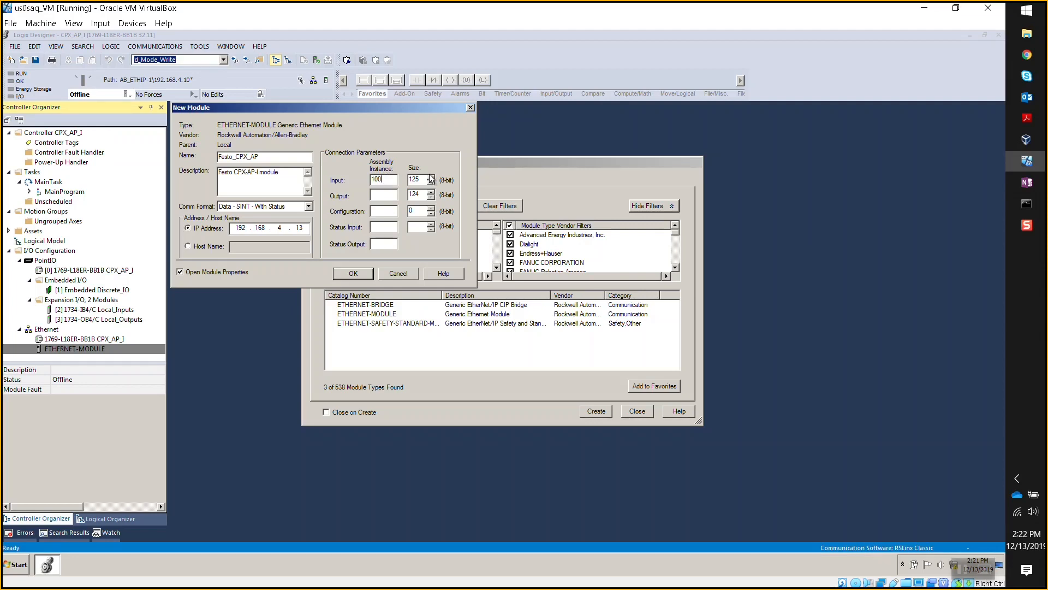
{"action": "key", "text": "Tab"}
{"action": "type", "text": "1"}
{"action": "left_click", "coordinate": [1026, 55]}
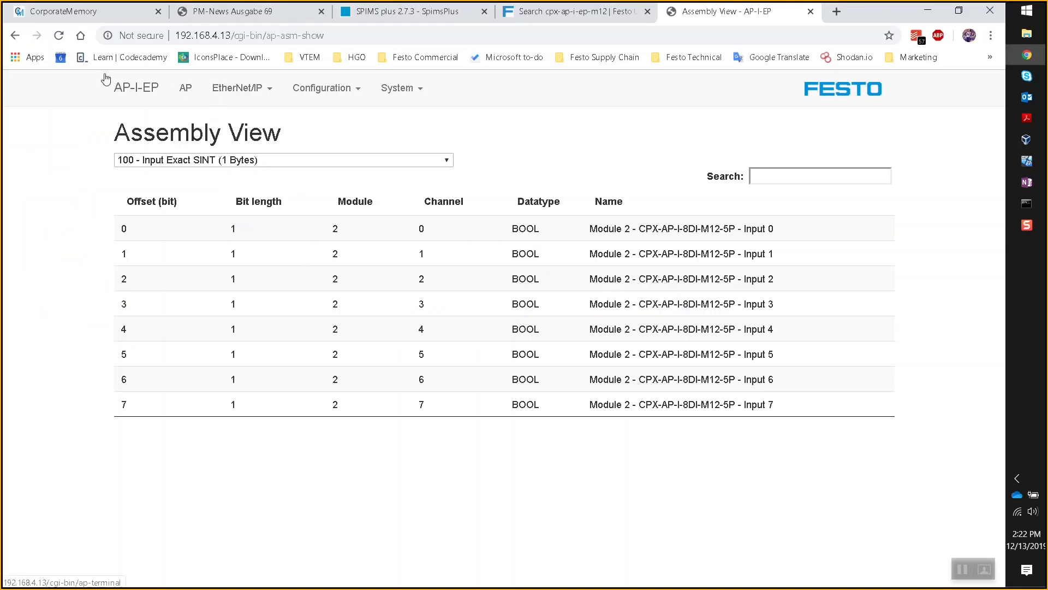
- Check the CPX-AP-I-8DI-M12-5P module entry in the terminal's AP module overview
{"action": "left_click", "coordinate": [186, 88]}
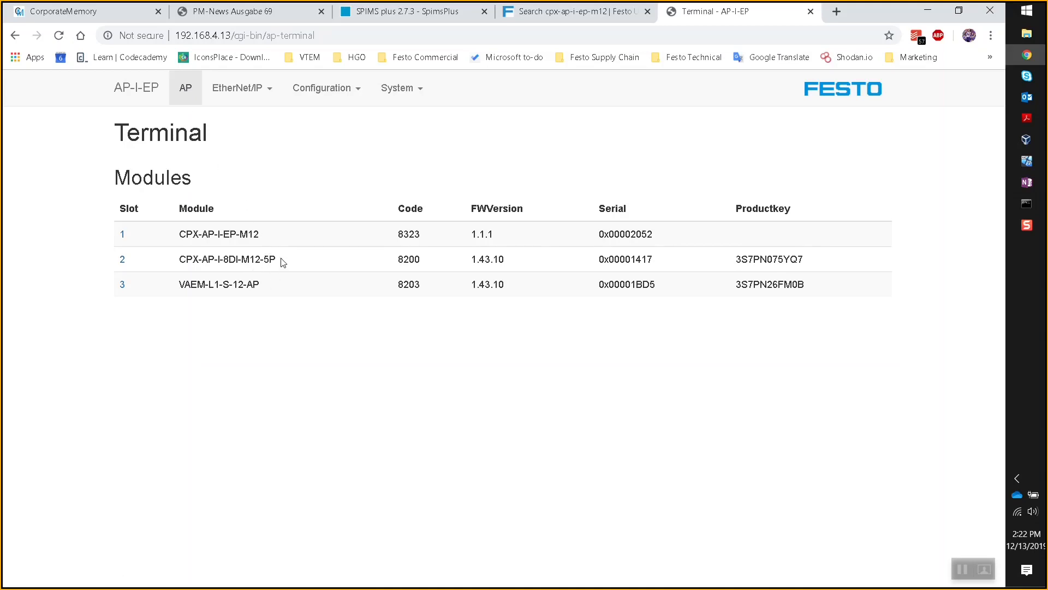
{"action": "left_click_drag", "start_coordinate": [270, 260], "coordinate": [221, 260]}
{"action": "left_click", "coordinate": [221, 260]}
- Reopen Assembly View confirming 100 - Input Exact SINT, then return to Logix Designer
{"action": "left_click", "coordinate": [272, 95]}
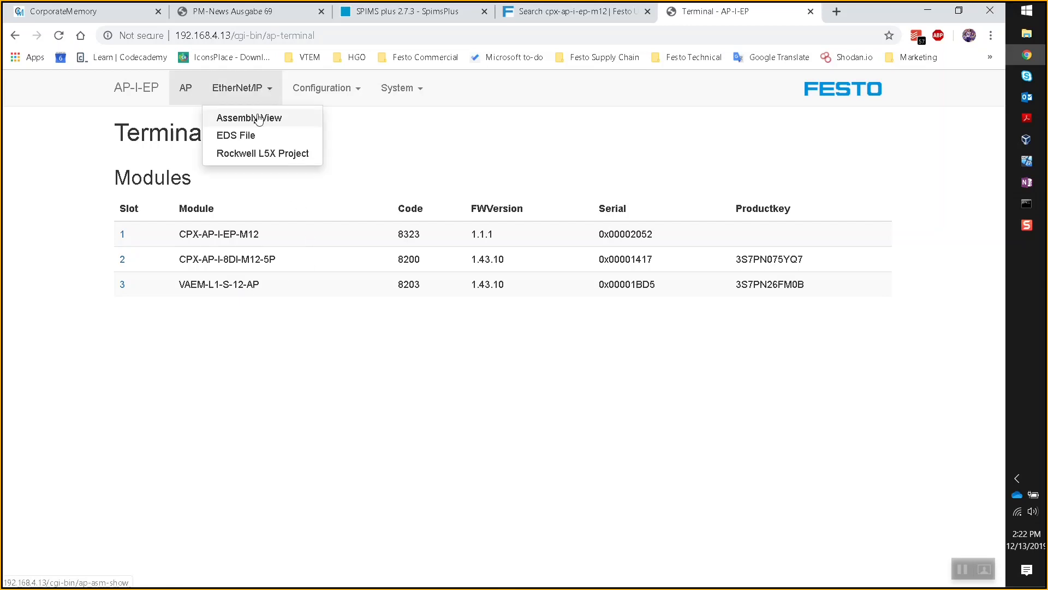
{"action": "left_click", "coordinate": [261, 118]}
{"action": "left_click", "coordinate": [421, 161]}
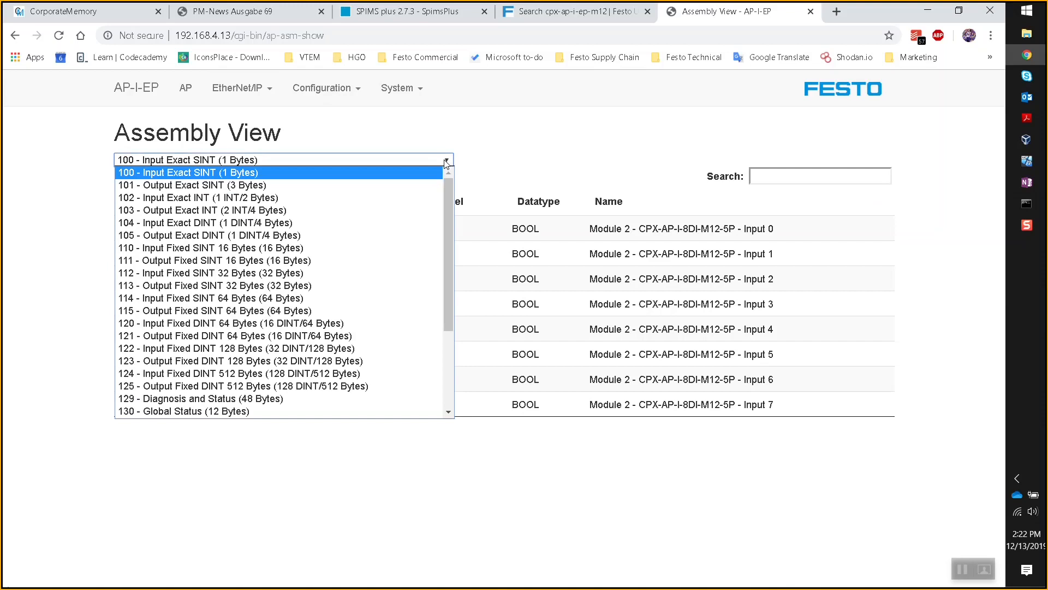
{"action": "left_click", "coordinate": [255, 174]}
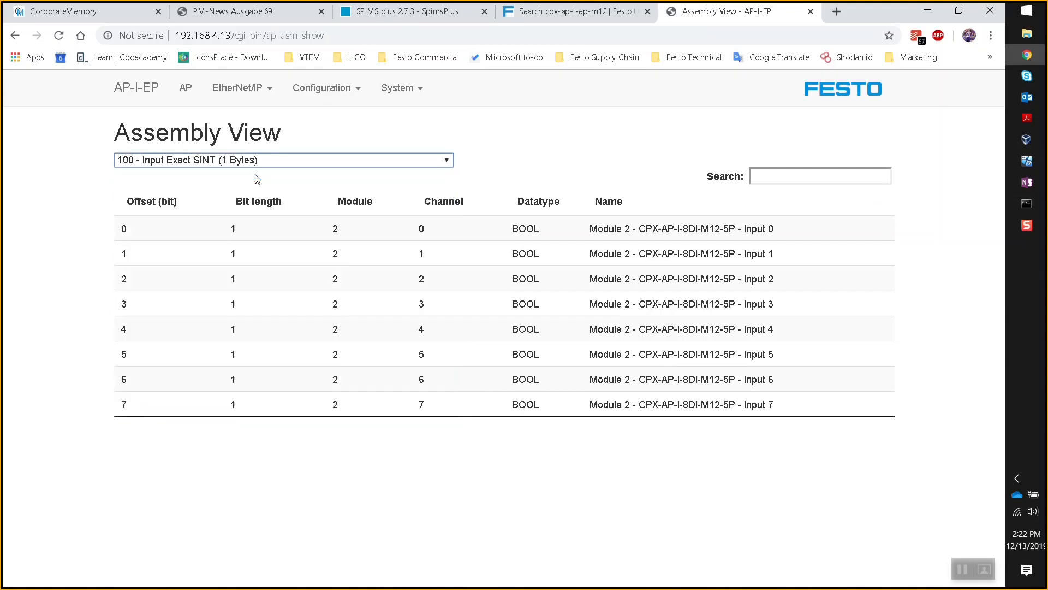
{"action": "key", "text": "alt+Tab"}
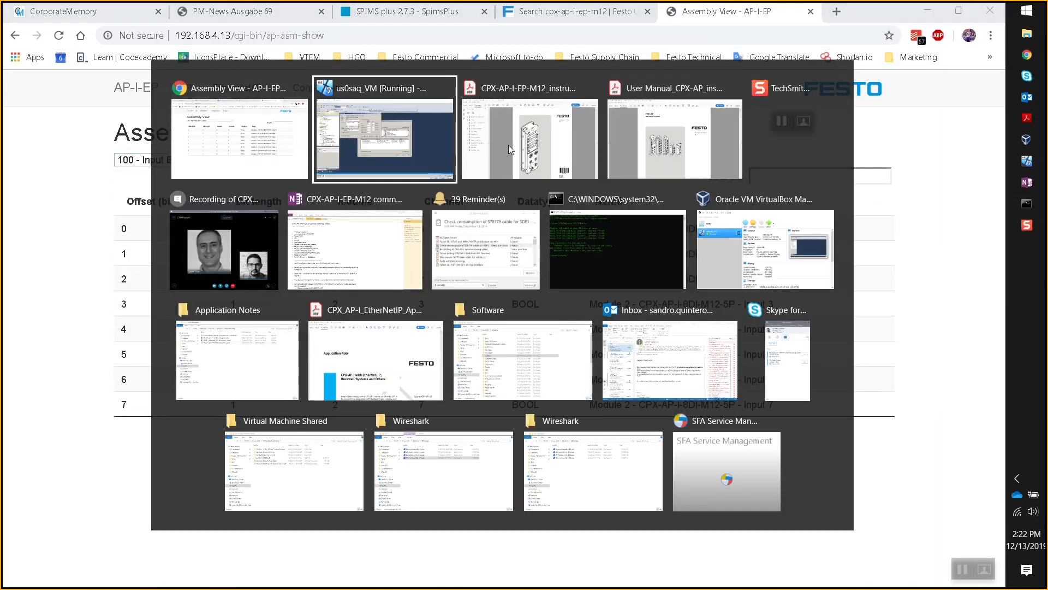
- Compare the dialog's input instance 100 and size 1 against the web server's Assembly View
{"action": "left_click", "coordinate": [421, 102]}
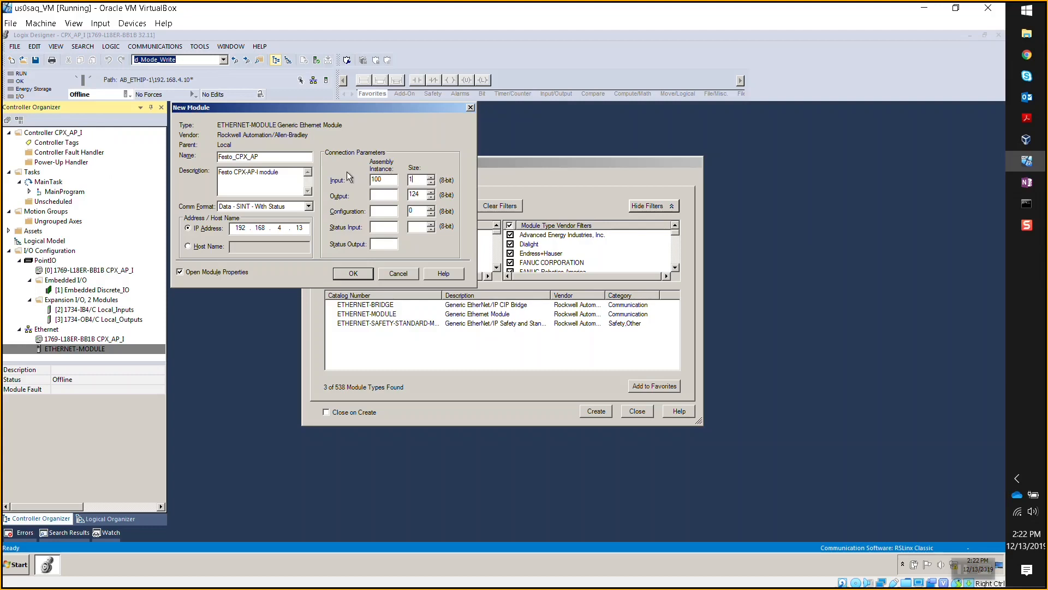
{"action": "left_click", "coordinate": [1026, 54]}
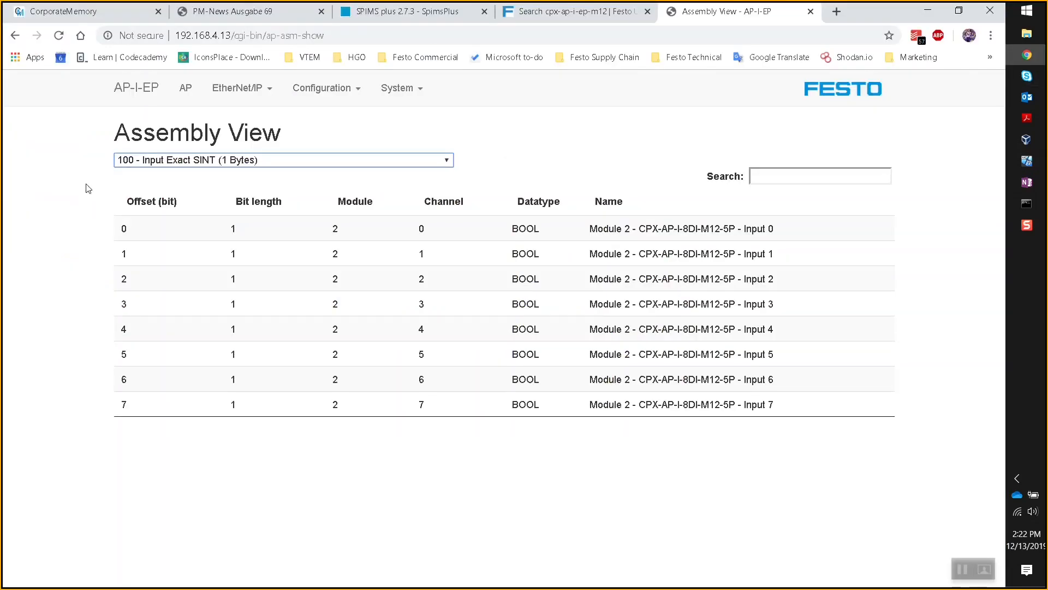
{"action": "left_click", "coordinate": [127, 164]}
{"action": "left_click", "coordinate": [1027, 161]}
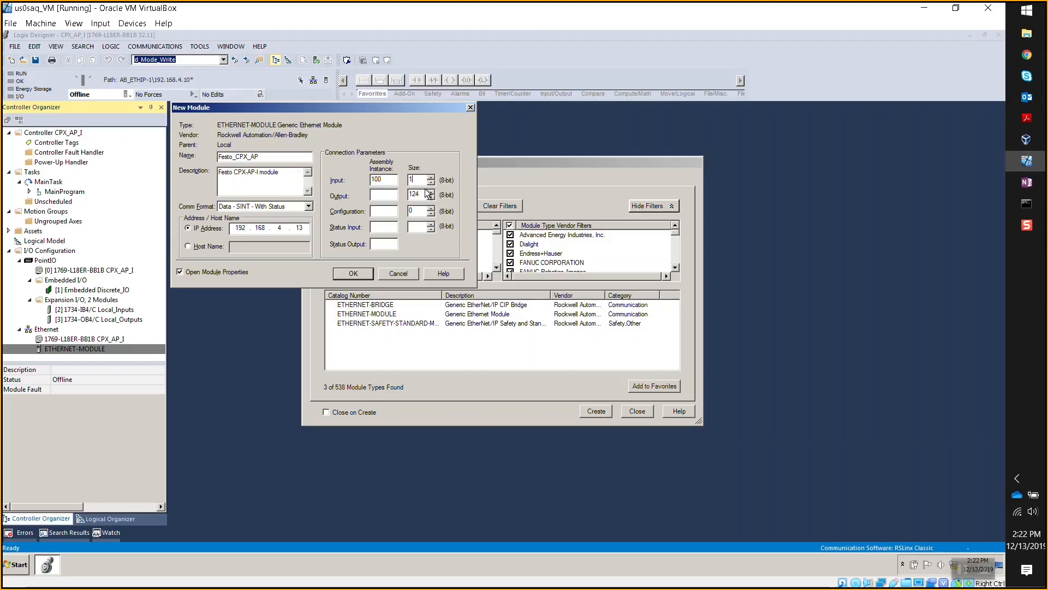
{"action": "double_click", "coordinate": [411, 180]}
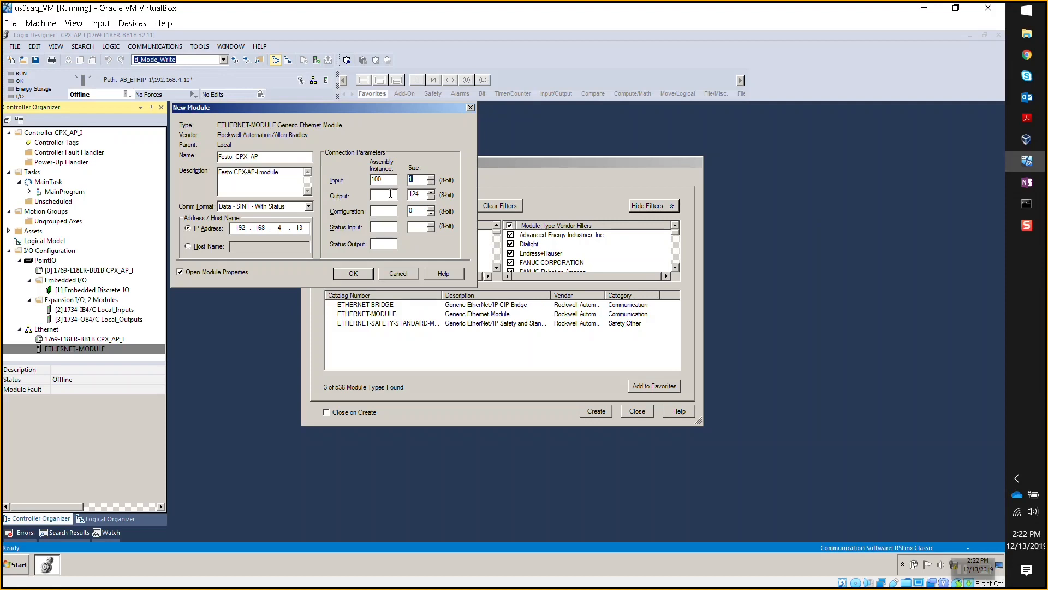
{"action": "left_click", "coordinate": [391, 194]}
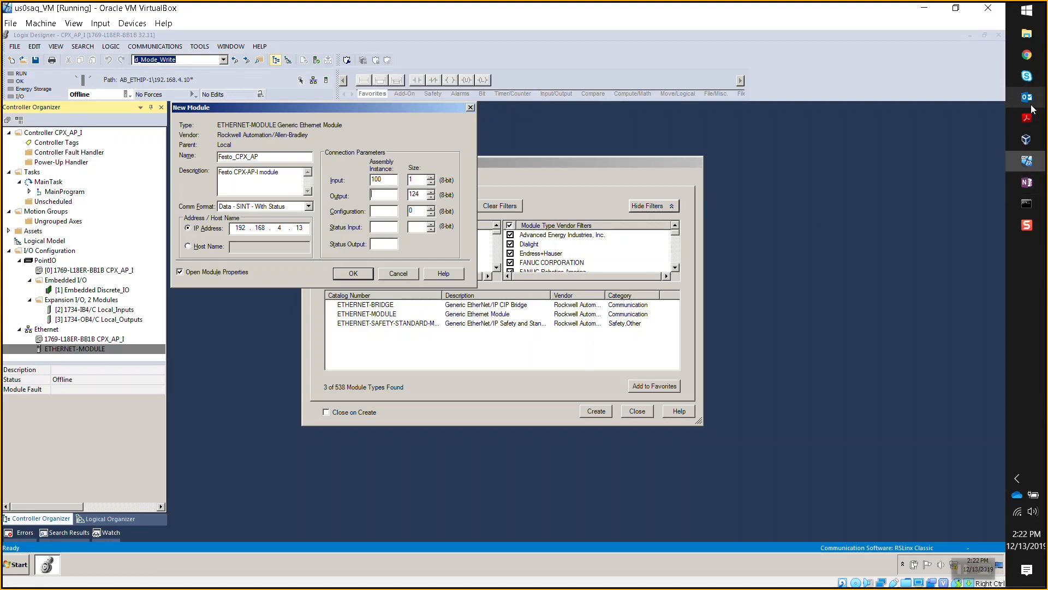
{"action": "left_click", "coordinate": [1027, 54]}
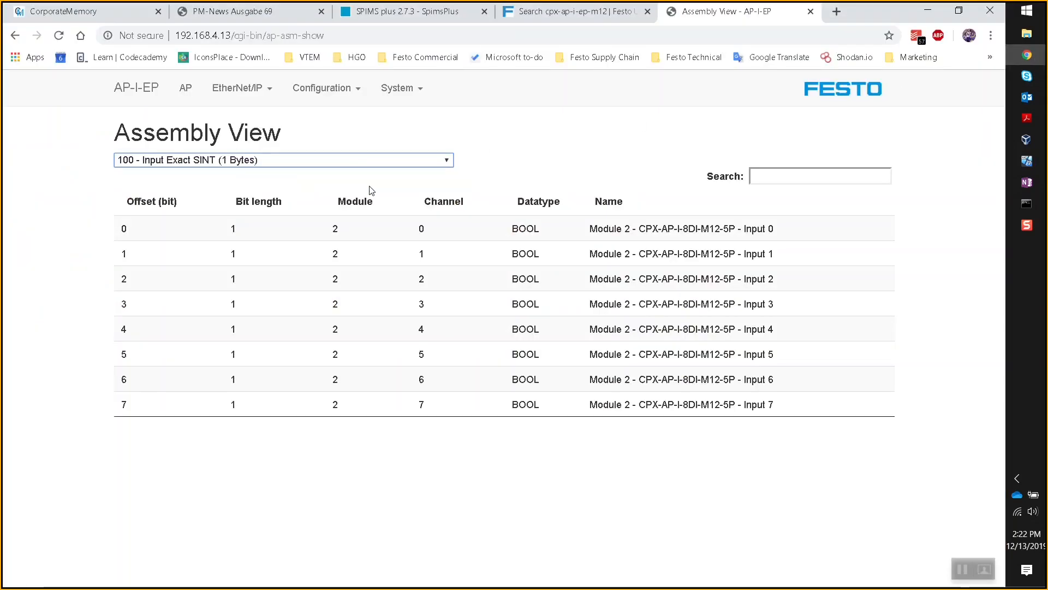
- Select assembly 101 - Output Exact SINT (3 Bytes) and scroll through its Module 3 coil layout
{"action": "left_click", "coordinate": [449, 159]}
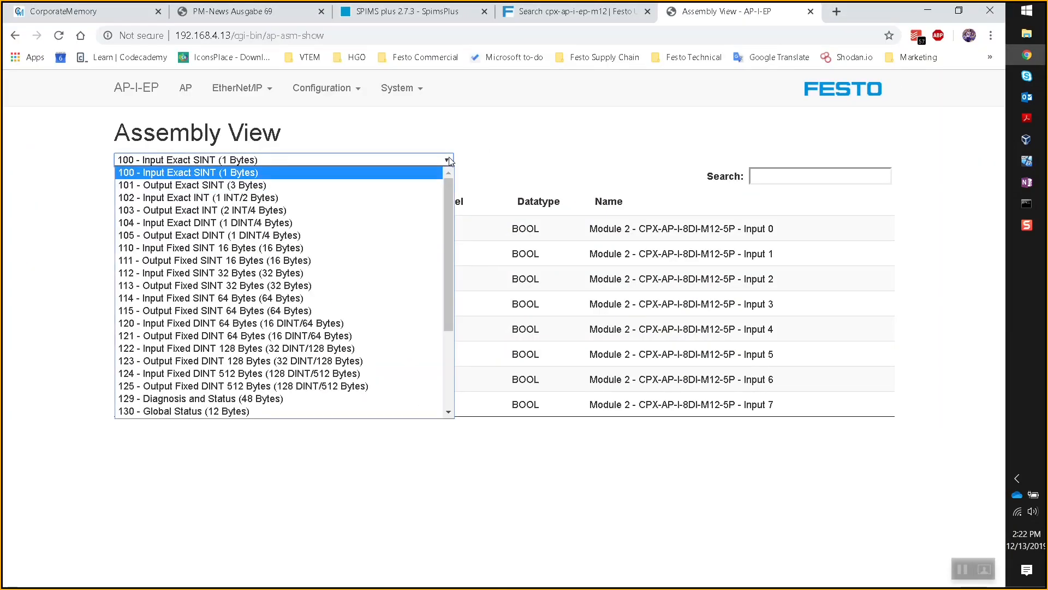
{"action": "left_click", "coordinate": [449, 159]}
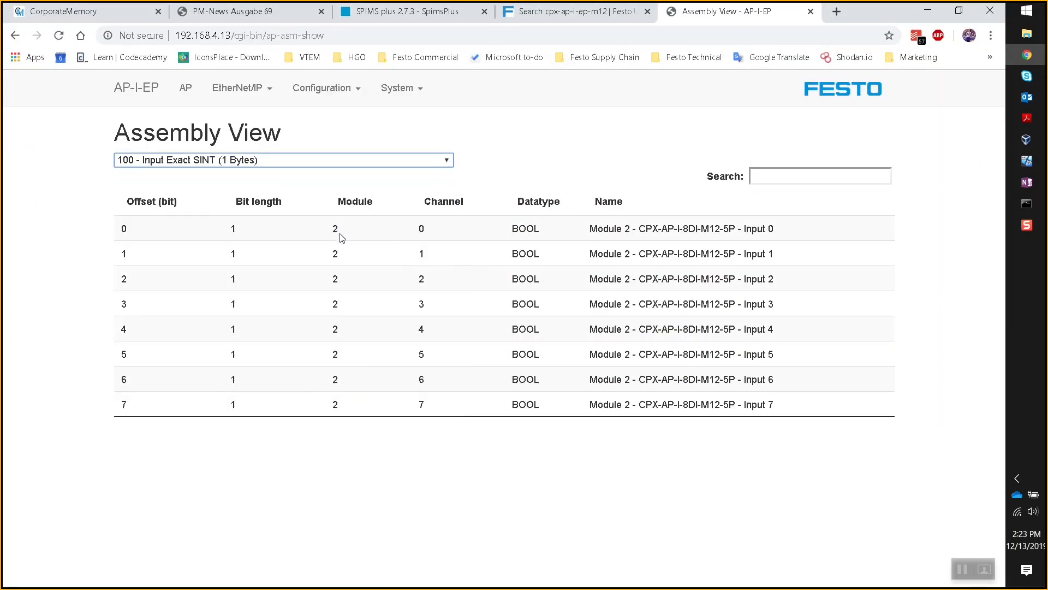
{"action": "left_click", "coordinate": [448, 160]}
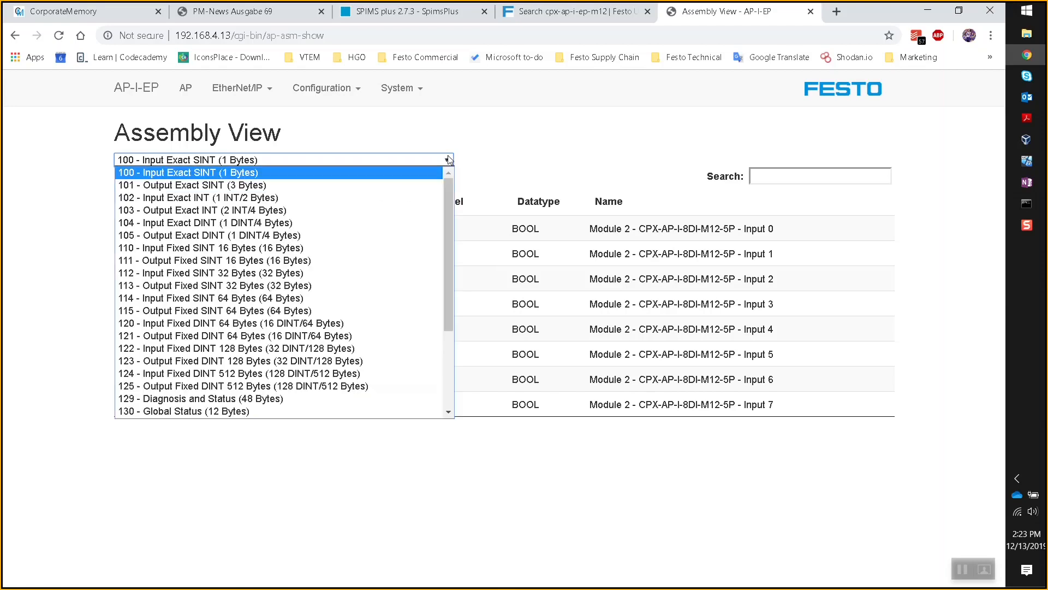
{"action": "left_click", "coordinate": [228, 186]}
{"action": "scroll", "coordinate": [445, 285], "scroll_direction": "down", "scroll_amount": 5}
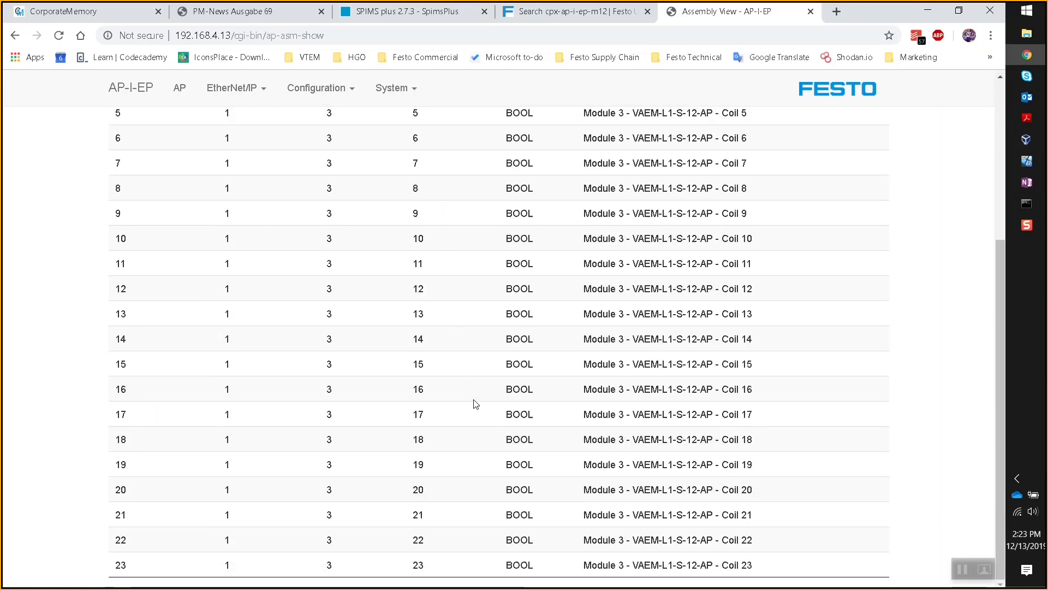
{"action": "scroll", "coordinate": [473, 401], "scroll_direction": "up", "scroll_amount": 5}
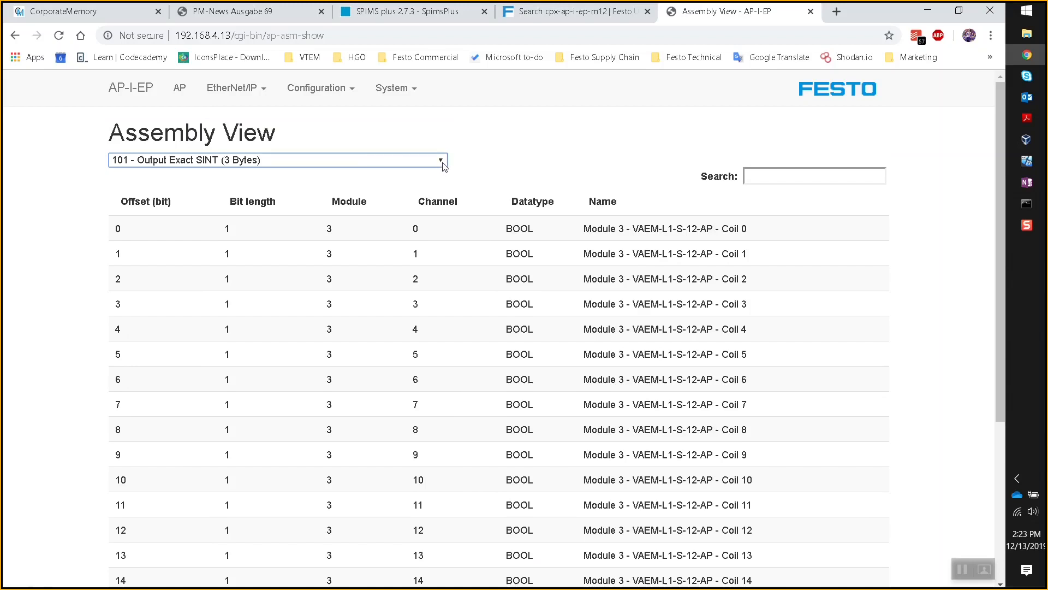
{"action": "scroll", "coordinate": [737, 338], "scroll_direction": "down", "scroll_amount": 5}
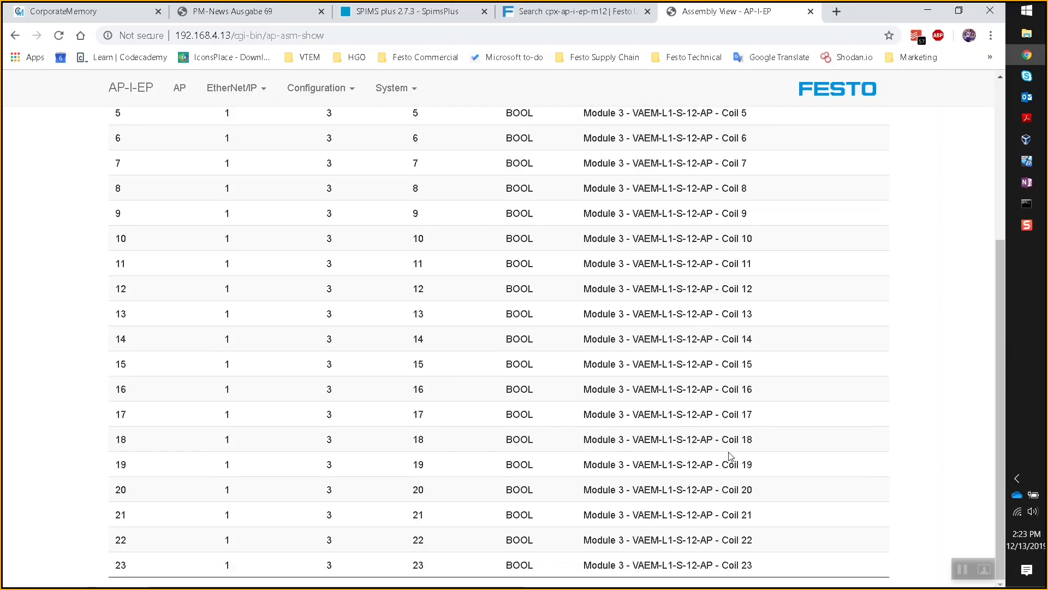
{"action": "scroll", "coordinate": [639, 358], "scroll_direction": "up", "scroll_amount": 5}
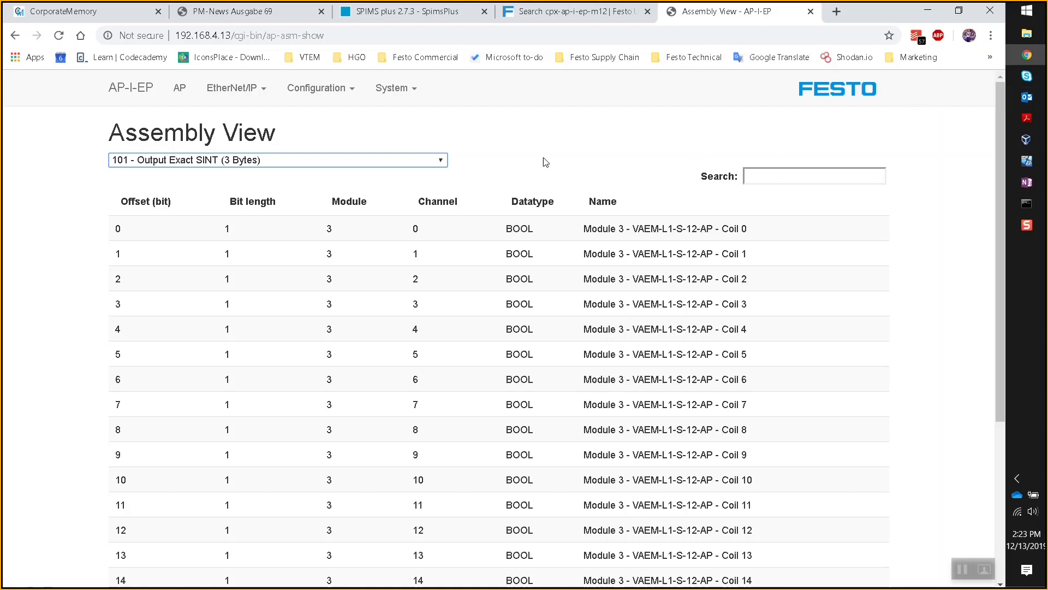
{"action": "scroll", "coordinate": [733, 348], "scroll_direction": "down", "scroll_amount": 3}
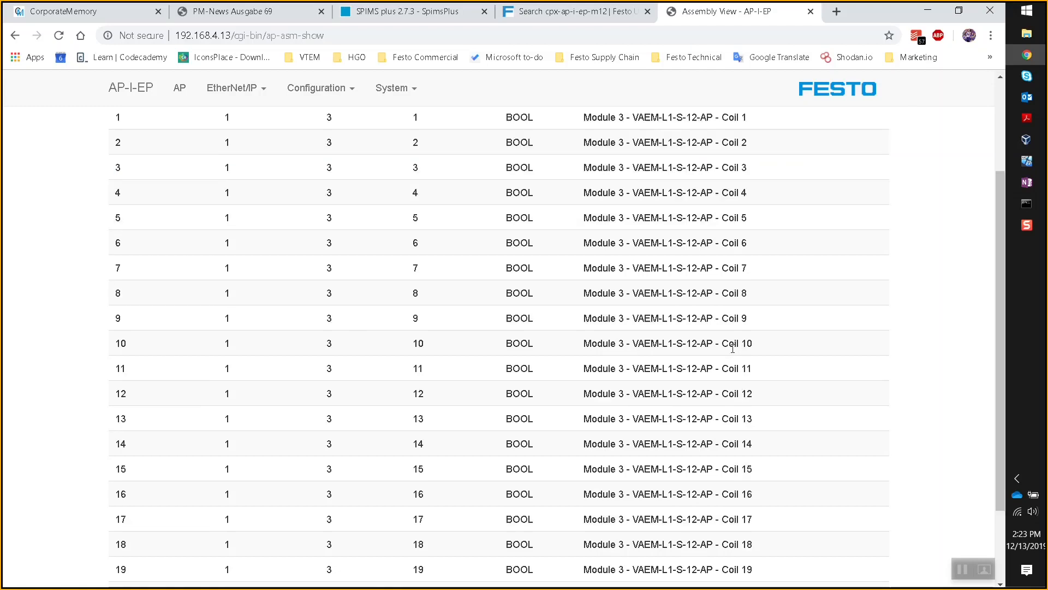
{"action": "scroll", "coordinate": [732, 349], "scroll_direction": "down", "scroll_amount": 2}
{"action": "scroll", "coordinate": [770, 438], "scroll_direction": "up", "scroll_amount": 5}
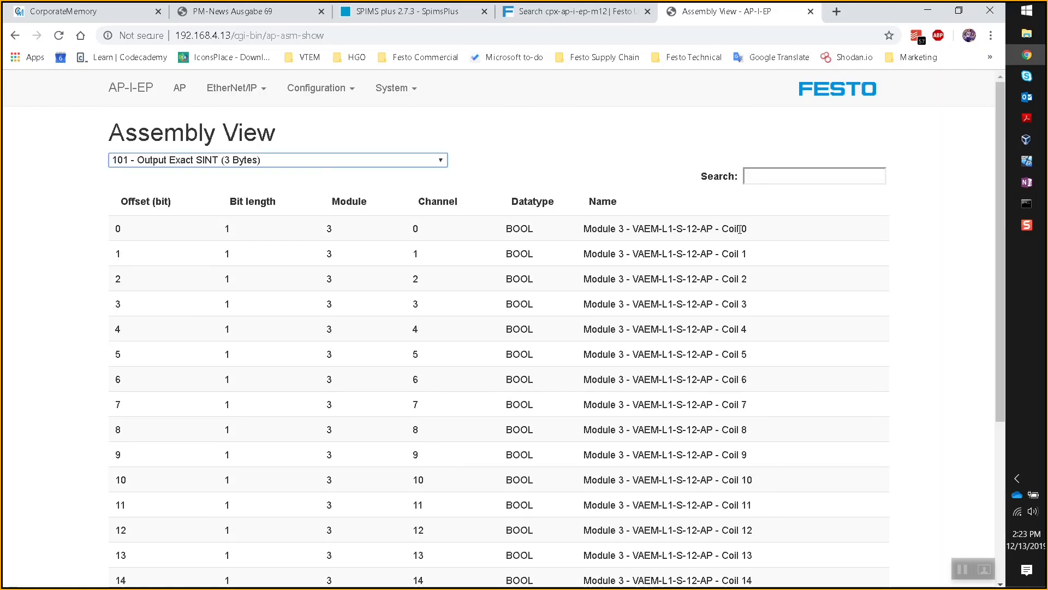
{"action": "scroll", "coordinate": [740, 229], "scroll_direction": "down", "scroll_amount": 5}
{"action": "scroll", "coordinate": [754, 547], "scroll_direction": "up", "scroll_amount": 5}
- Inspect the VAEM-L1-S-12-AP module entry on the AP Terminal page
{"action": "left_click", "coordinate": [178, 92]}
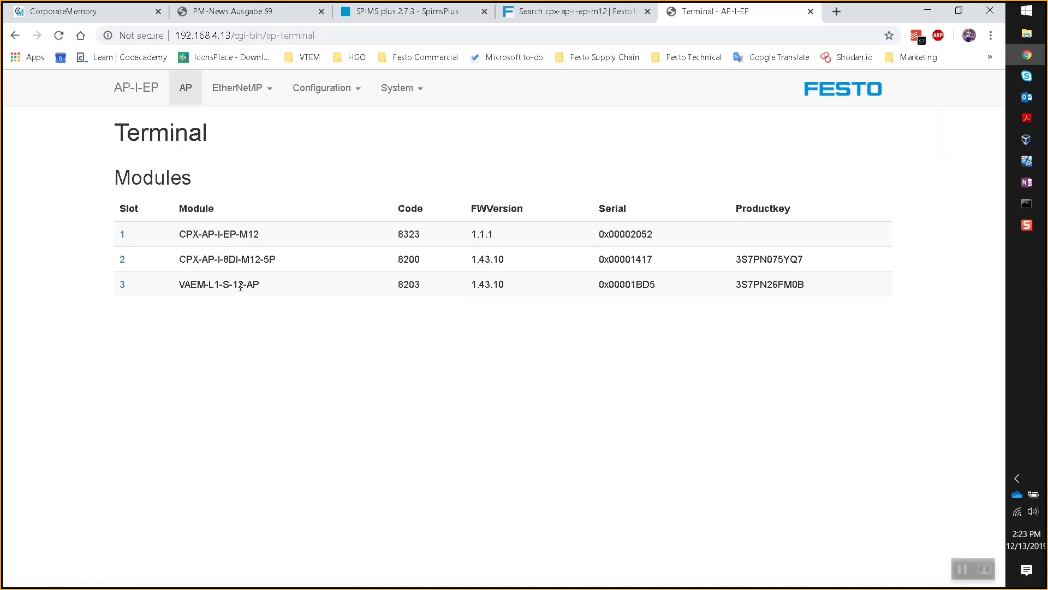
{"action": "left_click_drag", "start_coordinate": [264, 290], "coordinate": [192, 292]}
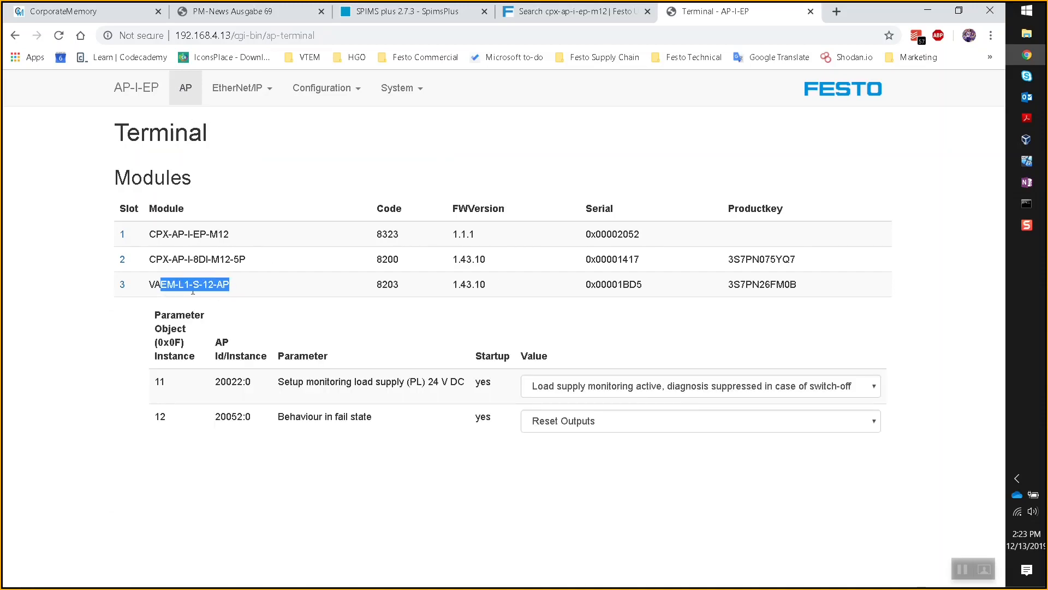
{"action": "left_click", "coordinate": [209, 292]}
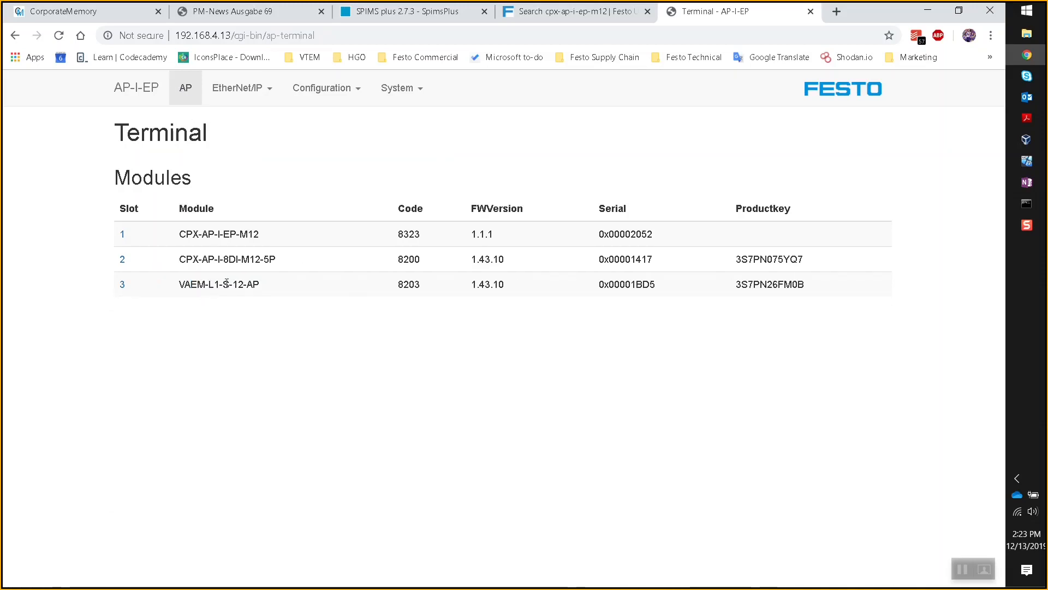
{"action": "double_click", "coordinate": [235, 283]}
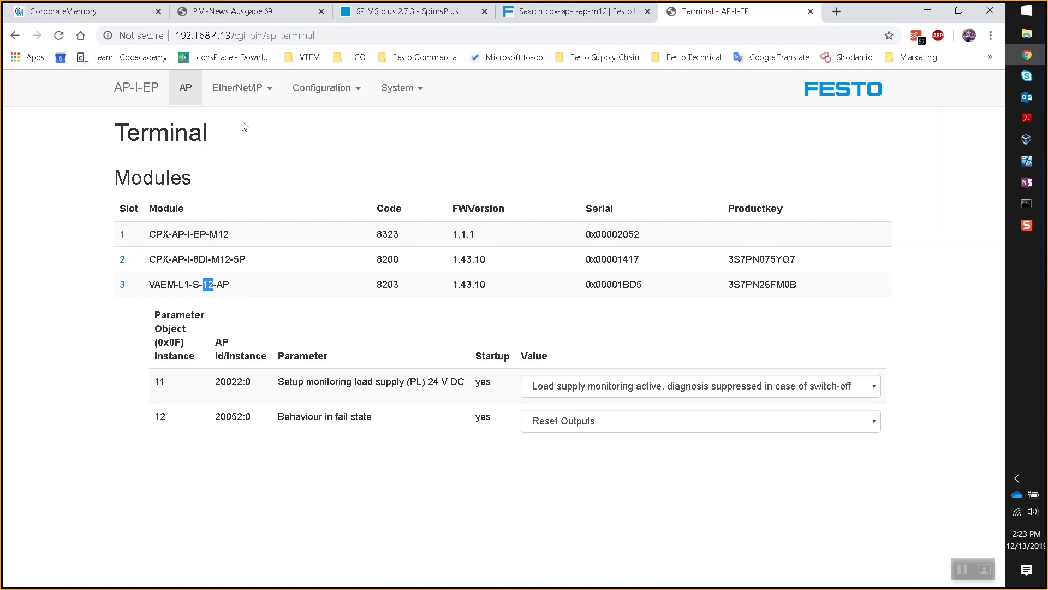
- Reselect assembly 101 in Assembly View and return to the Logix Designer module dialog
{"action": "left_click", "coordinate": [267, 90]}
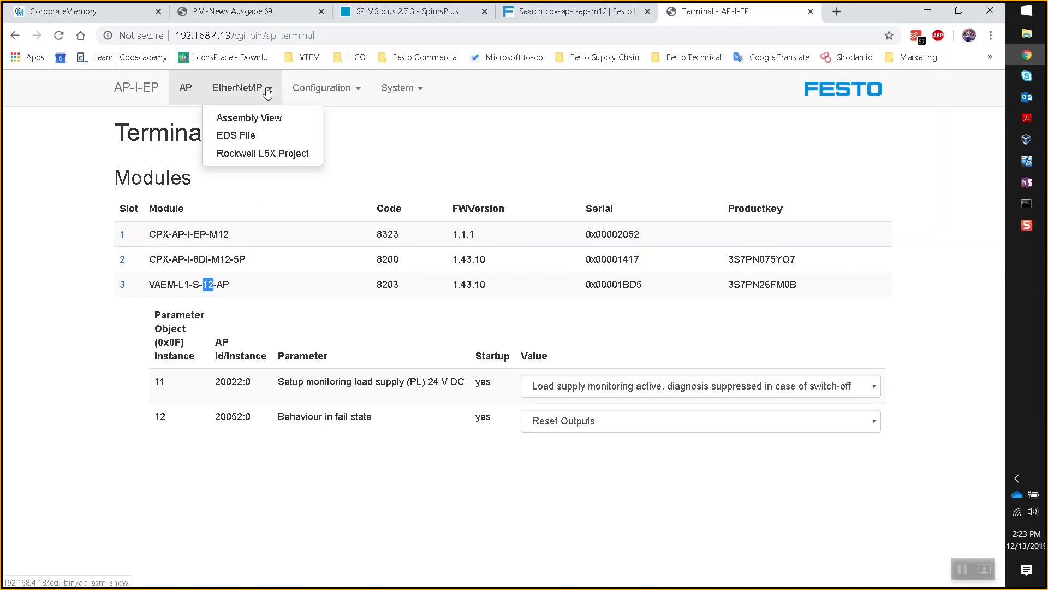
{"action": "left_click", "coordinate": [266, 120]}
{"action": "left_click", "coordinate": [382, 160]}
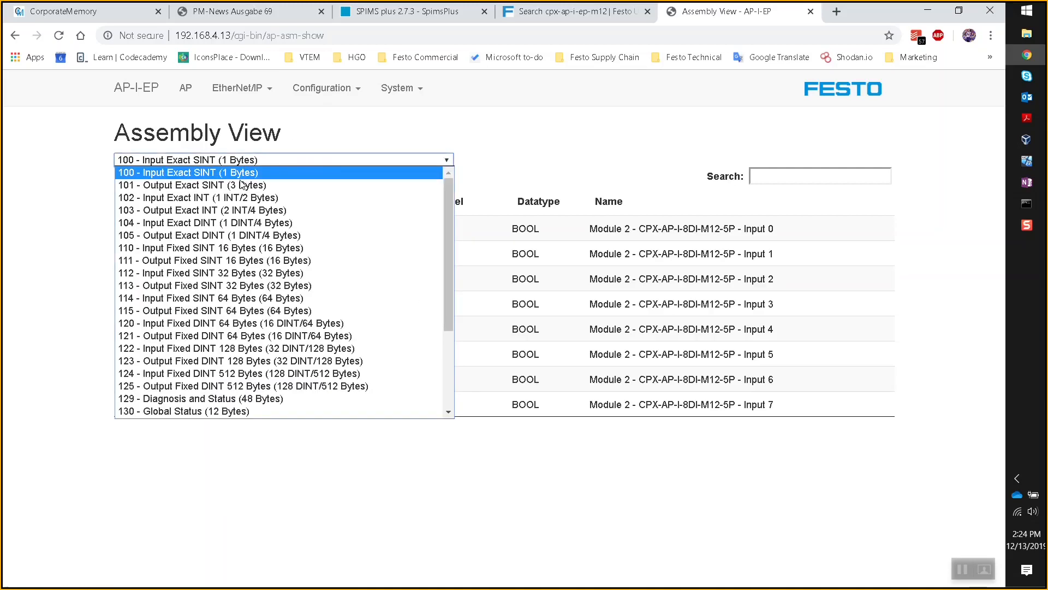
{"action": "left_click", "coordinate": [191, 186]}
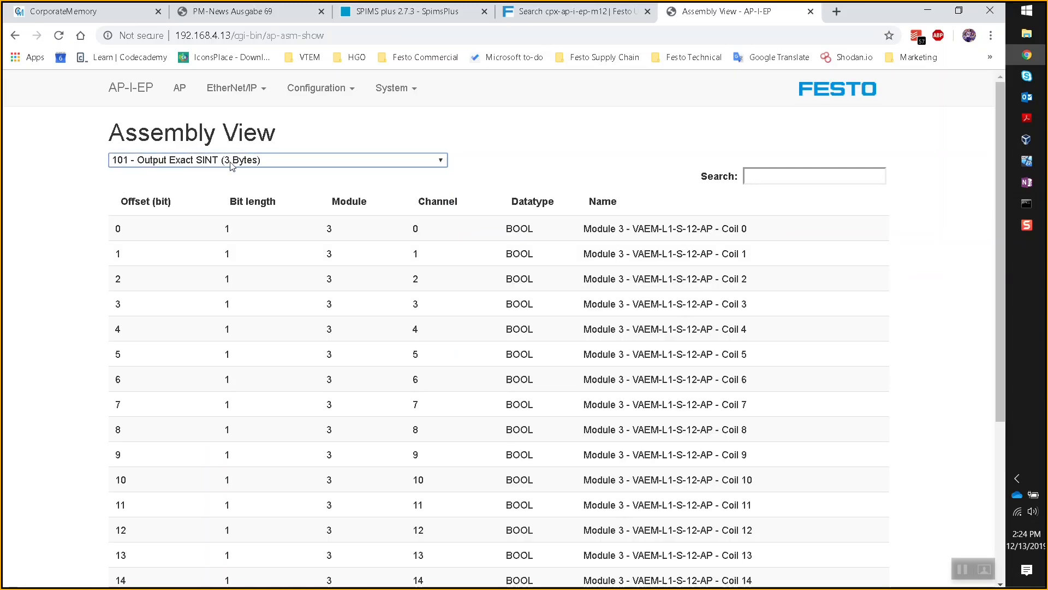
{"action": "left_click", "coordinate": [1027, 160]}
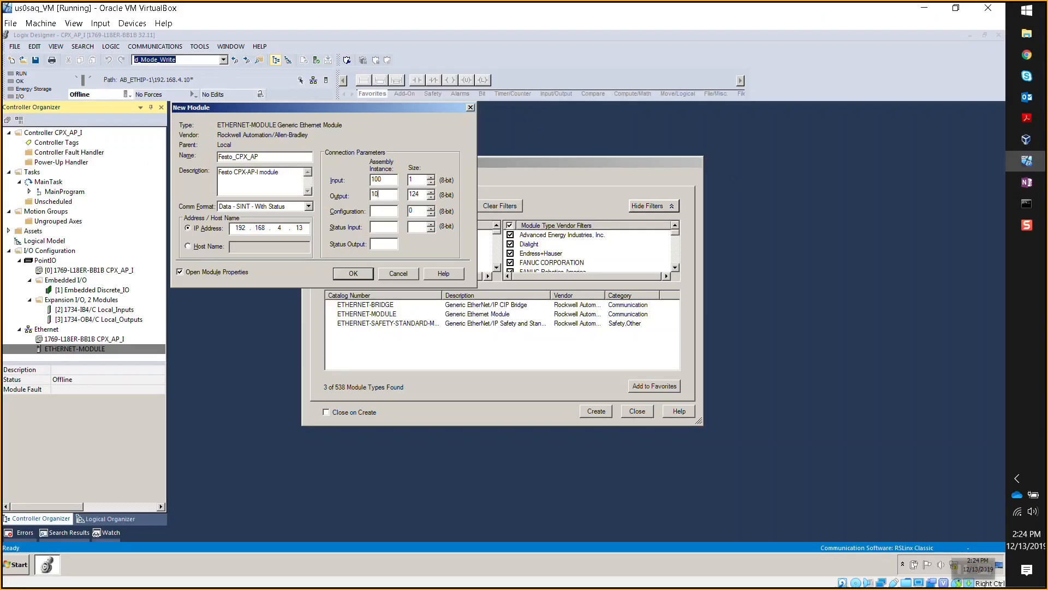
- Move from output assembly instance 101 to the output Size field for 3 bytes
{"action": "key", "text": "Tab"}
- Scroll the Assembly View list to 140 - Configuration (400 Bytes), then switch back to Logix Designer
{"action": "left_click", "coordinate": [1029, 55]}
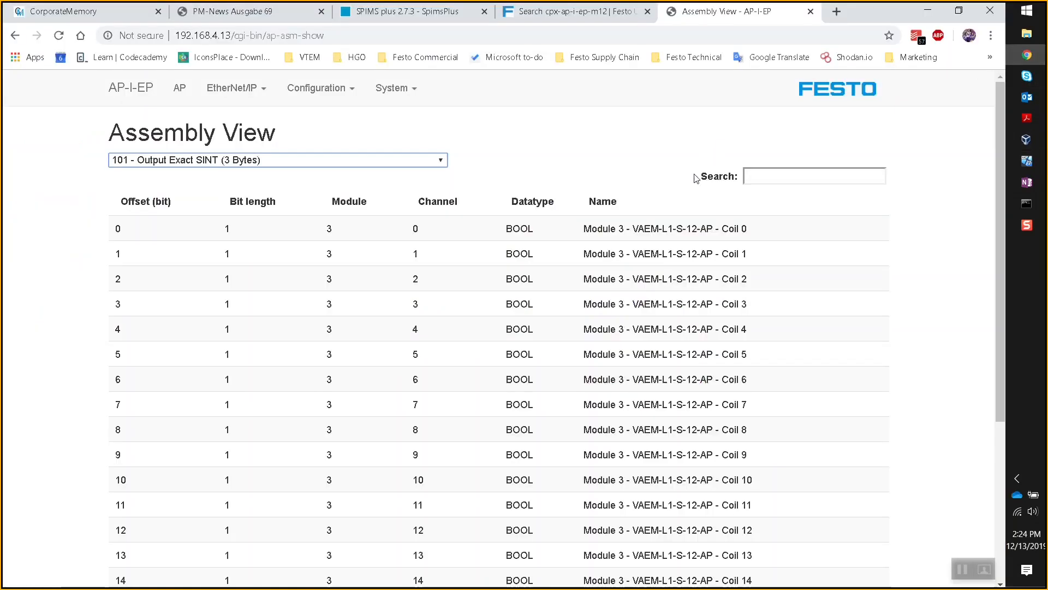
{"action": "left_click", "coordinate": [445, 160]}
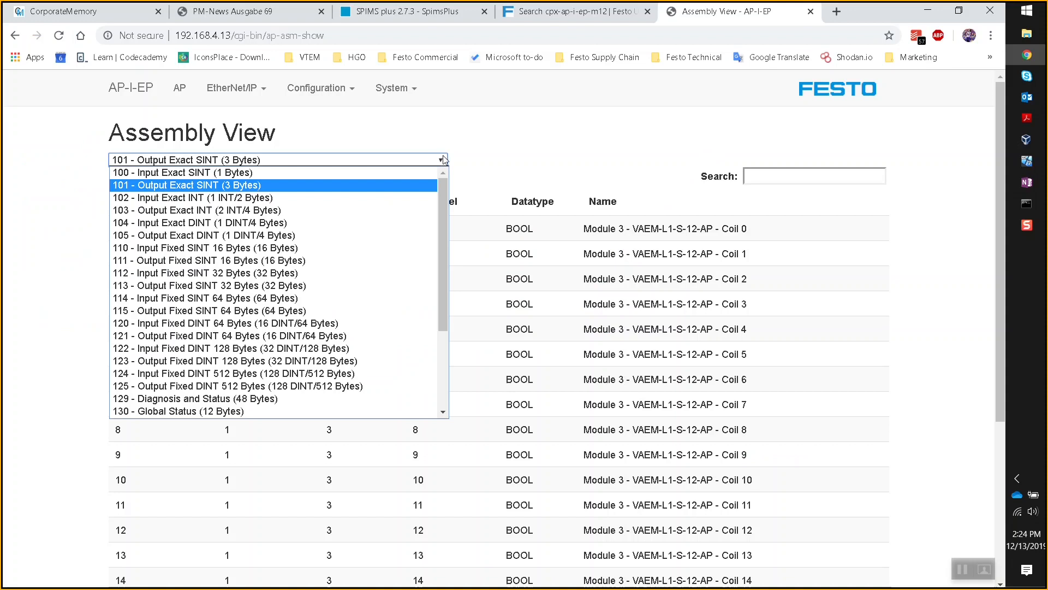
{"action": "left_click_drag", "start_coordinate": [439, 190], "coordinate": [441, 286]}
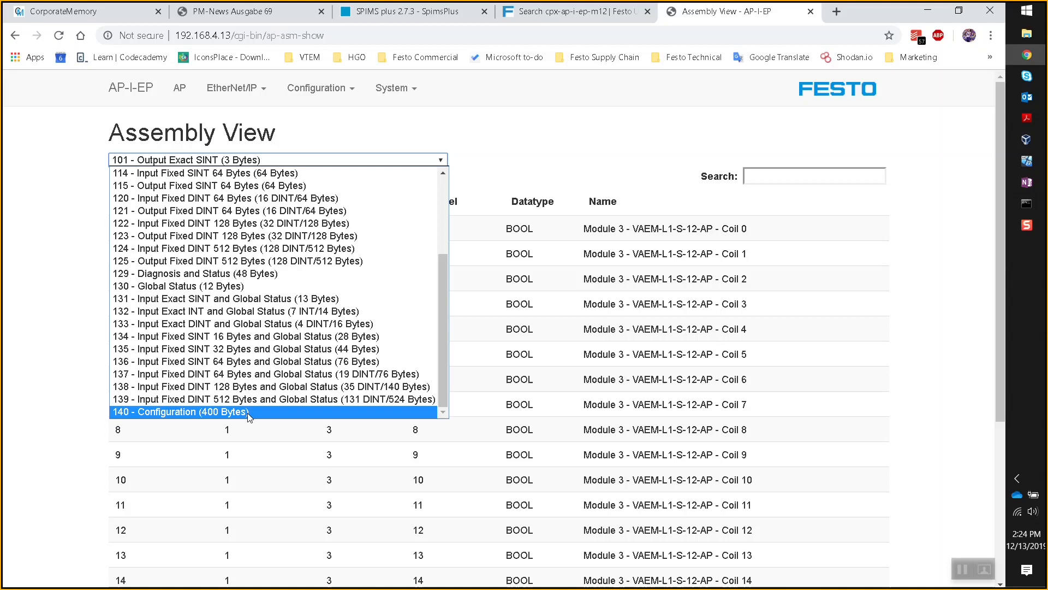
{"action": "key", "text": "alt+Tab"}
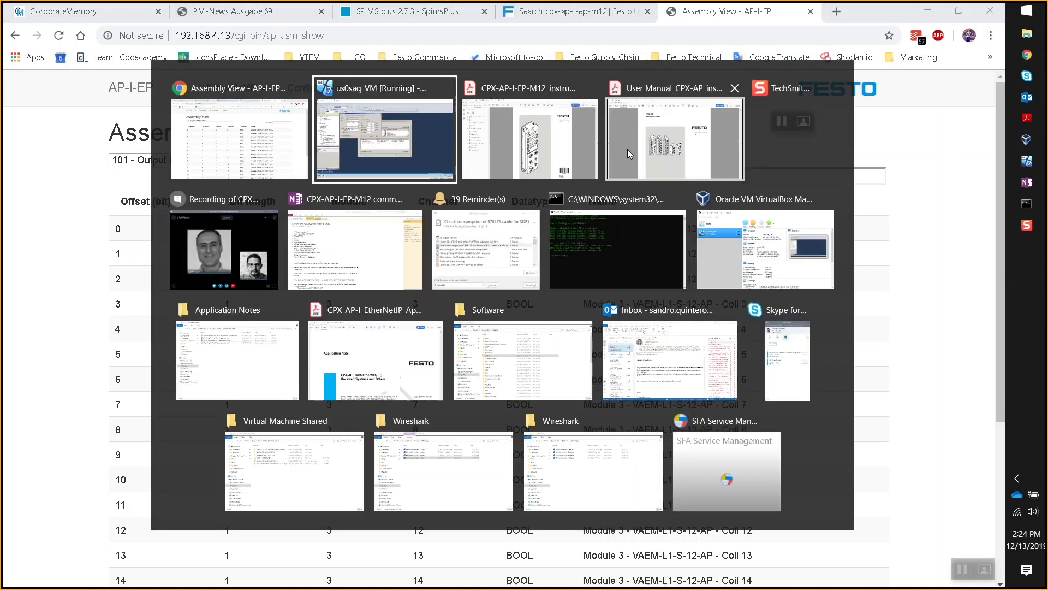
- Enter configuration assembly instance 140 with size 0, then return to the web server's Assembly View
{"action": "type", "text": "140"}
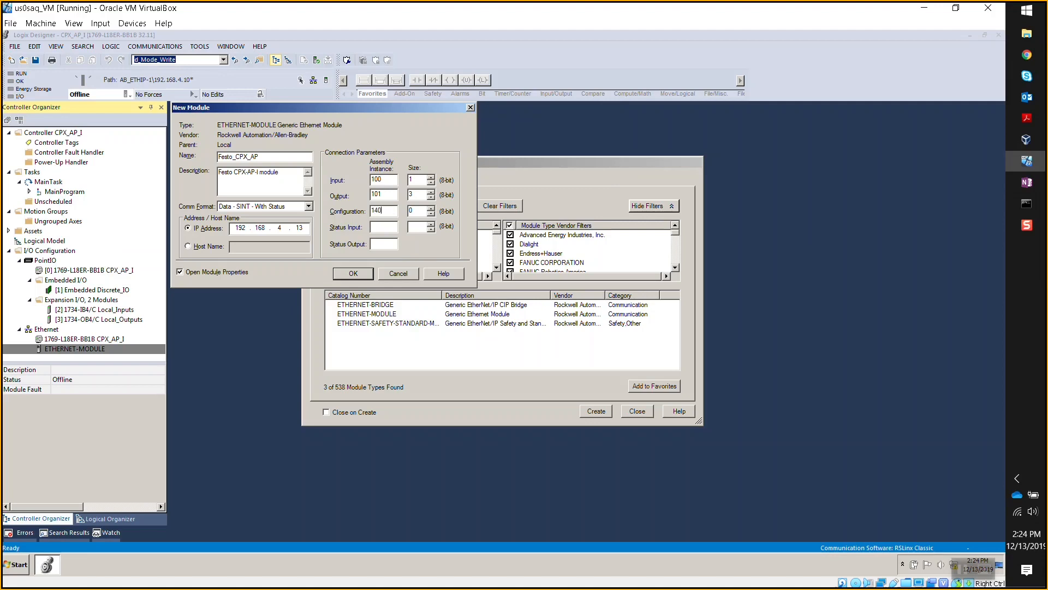
{"action": "key", "text": "Tab"}
{"action": "left_click", "coordinate": [382, 227]}
{"action": "left_click", "coordinate": [1026, 55]}
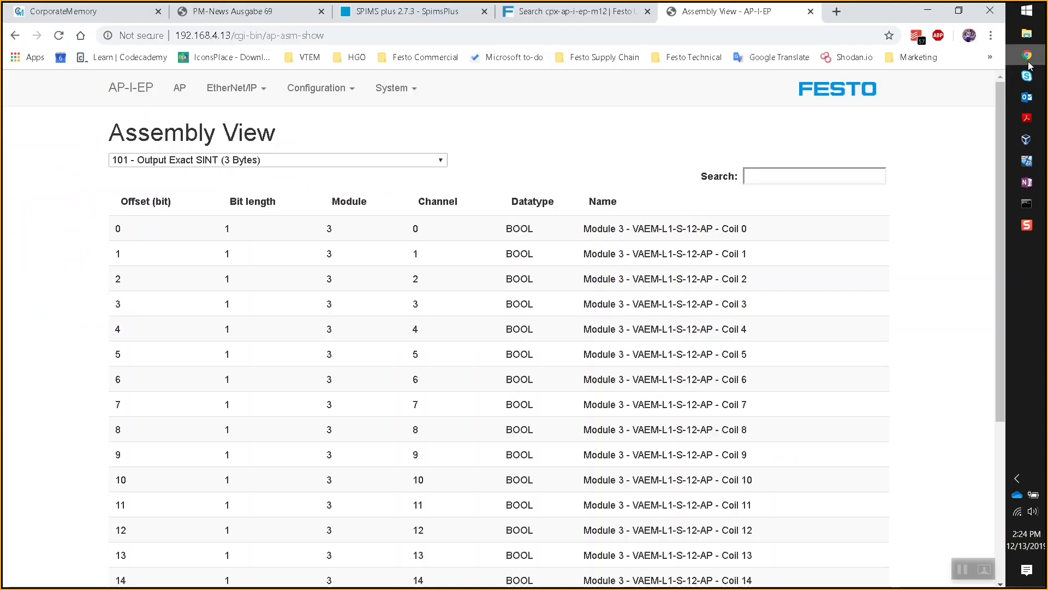
- Open the Assembly View dropdown and scroll through the assembly instances
{"action": "left_click", "coordinate": [440, 161]}
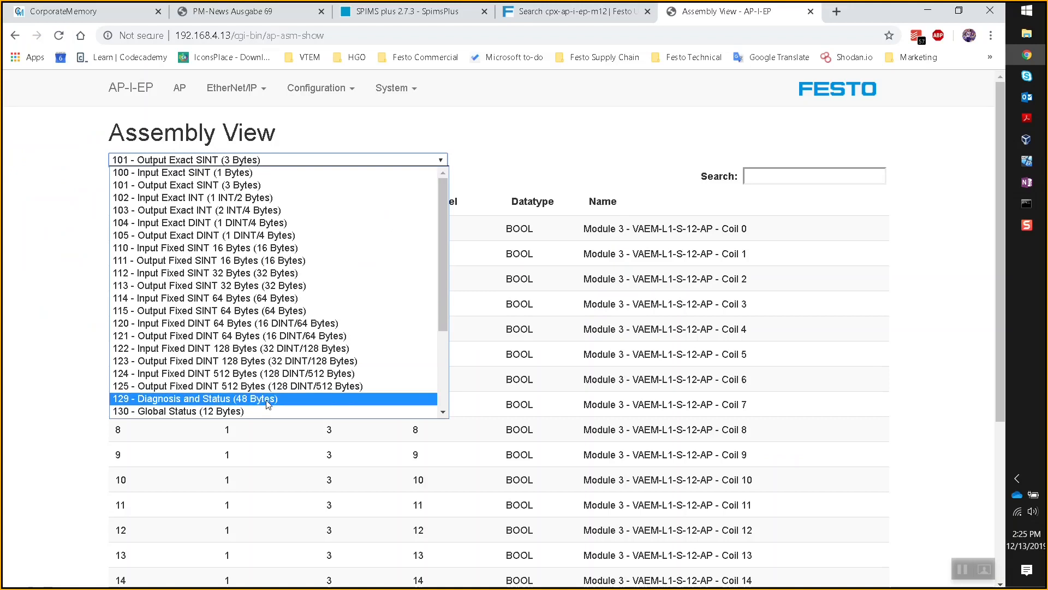
{"action": "scroll", "coordinate": [267, 405], "scroll_direction": "down", "scroll_amount": 5}
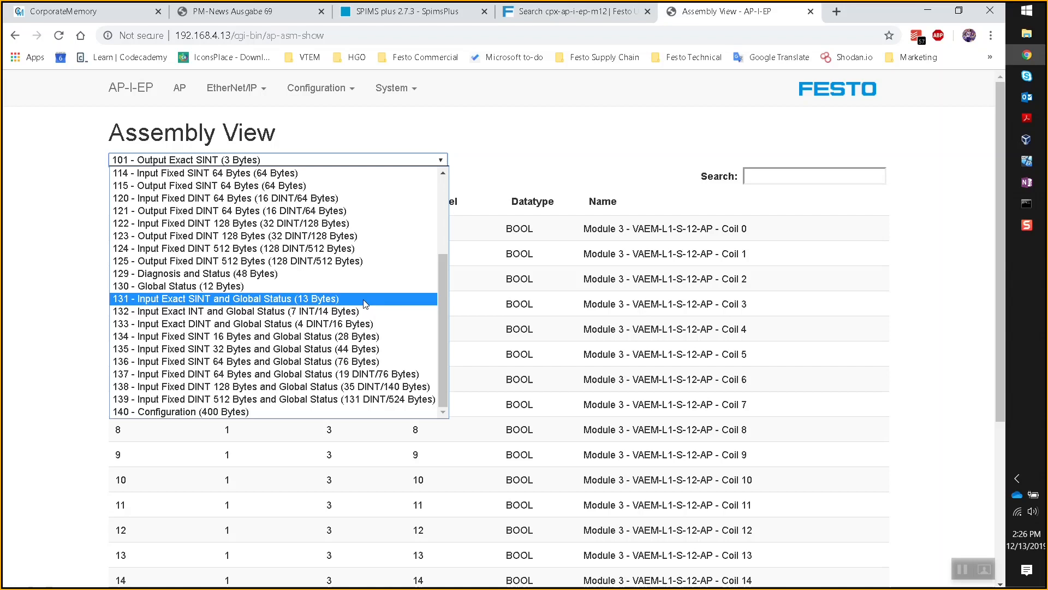
- Display assembly 129 - Diagnosis and Status (48 Bytes) in the Assembly View
{"action": "scroll", "coordinate": [309, 251], "scroll_direction": "up", "scroll_amount": 3}
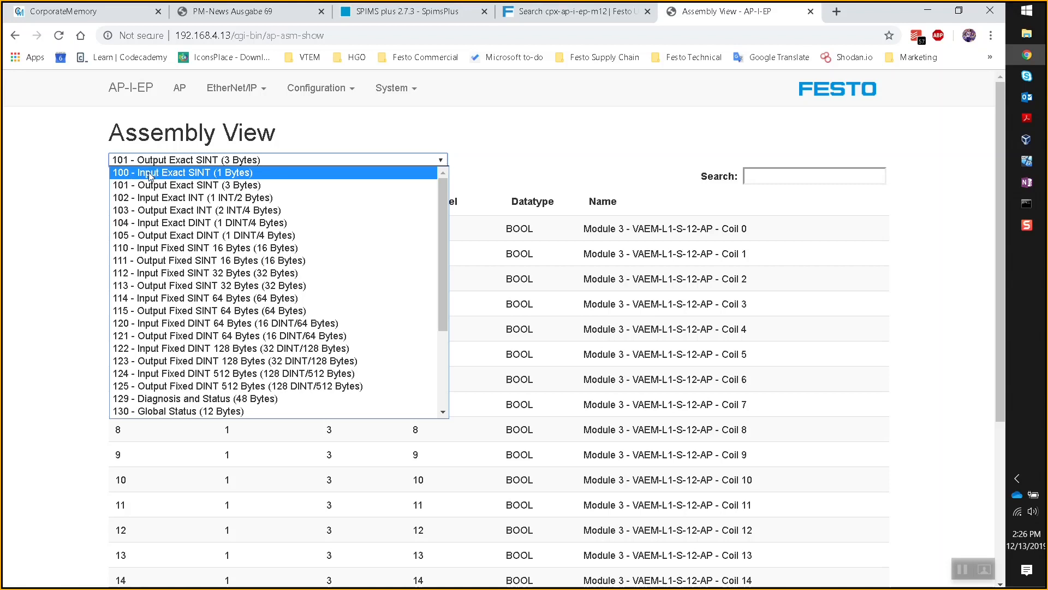
{"action": "scroll", "coordinate": [292, 181], "scroll_direction": "down", "scroll_amount": 3}
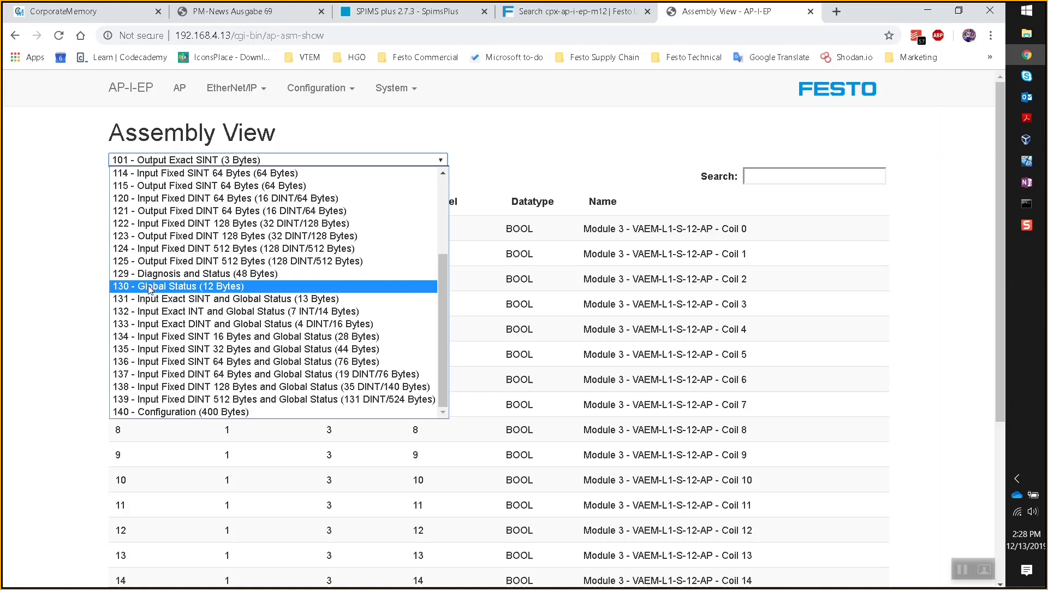
{"action": "left_click", "coordinate": [279, 273]}
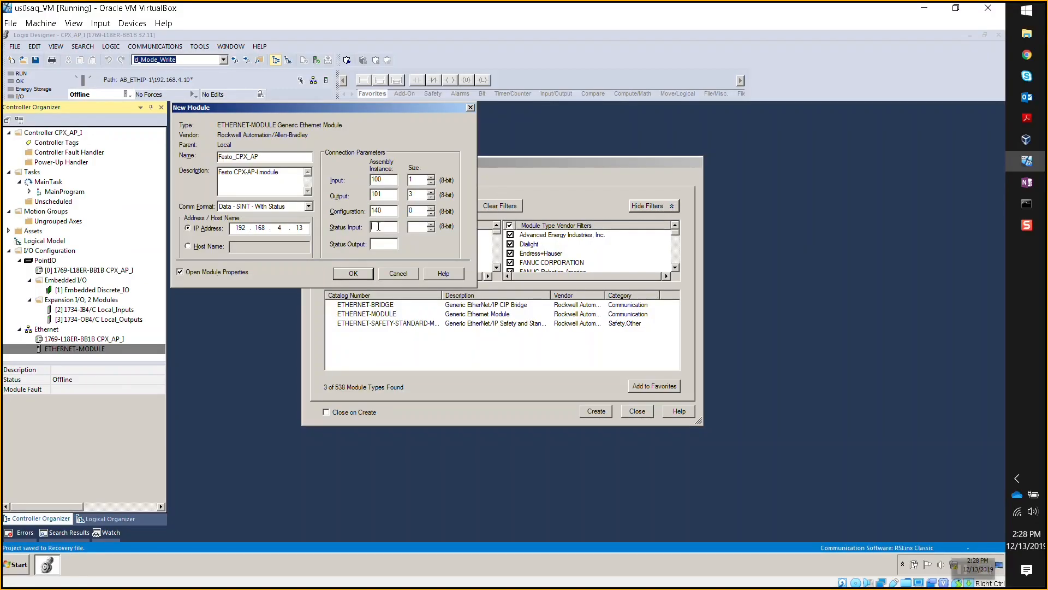
- Enter 129 as the Status Input assembly instance in Logix, then return to the web server
{"action": "type", "text": "129"}
{"action": "left_click", "coordinate": [420, 227]}
{"action": "left_click", "coordinate": [1027, 56]}
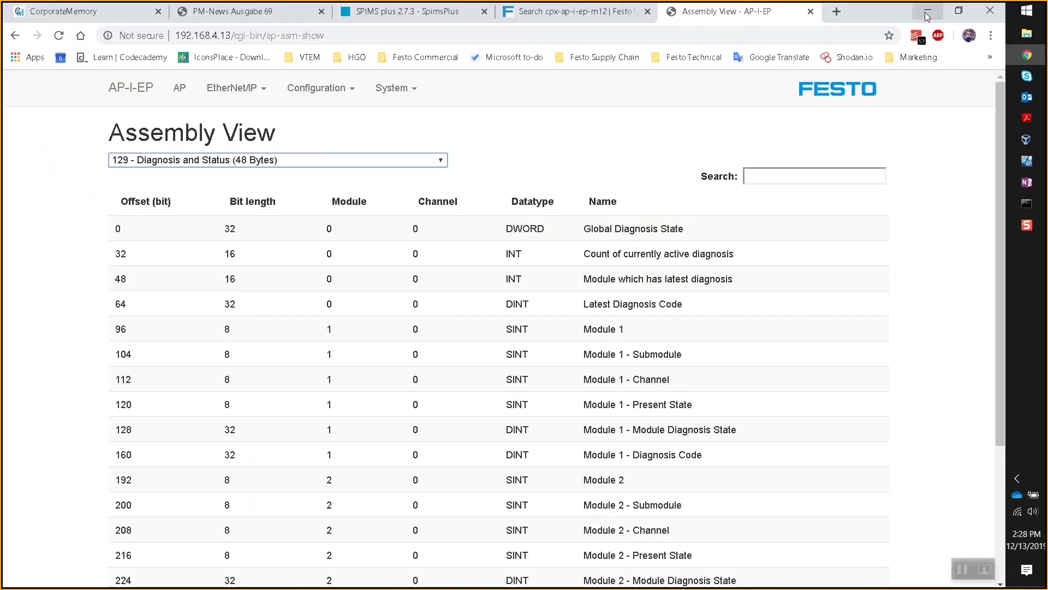
- Set Status Input size 48 and Status Output 254, then create Festo_CPX_AP with default connection properties
{"action": "left_click", "coordinate": [928, 17]}
{"action": "left_click", "coordinate": [417, 226]}
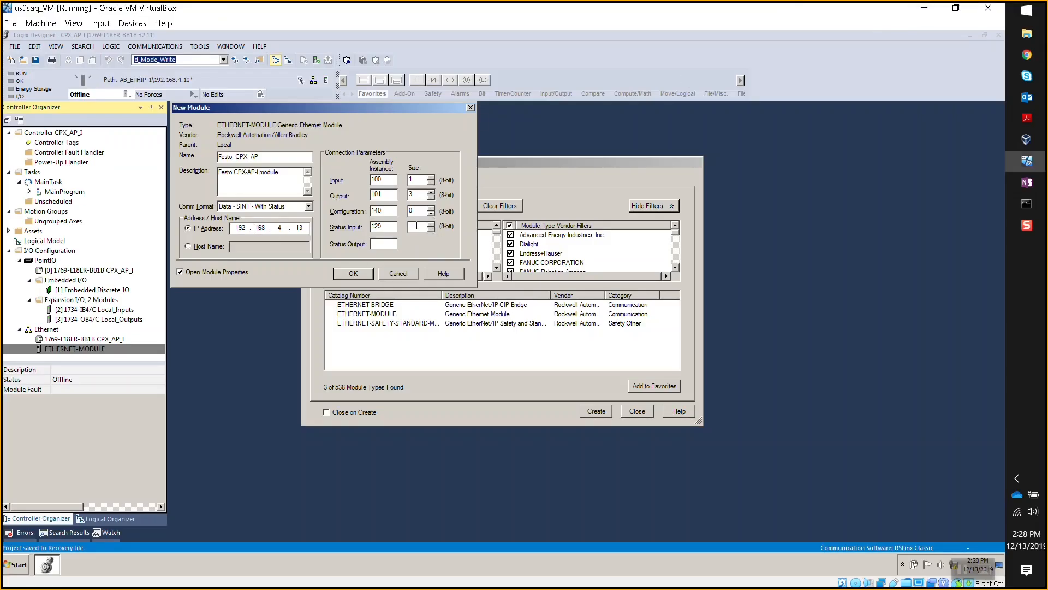
{"action": "type", "text": "48"}
{"action": "type", "text": "254"}
{"action": "left_click_drag", "start_coordinate": [387, 113], "coordinate": [537, 165]}
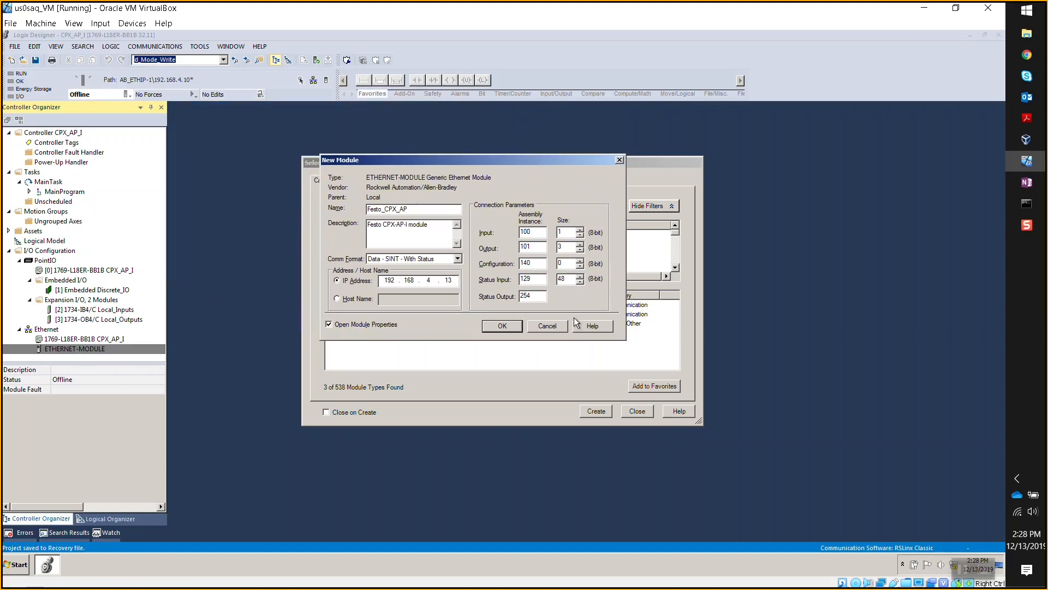
{"action": "left_click", "coordinate": [503, 328]}
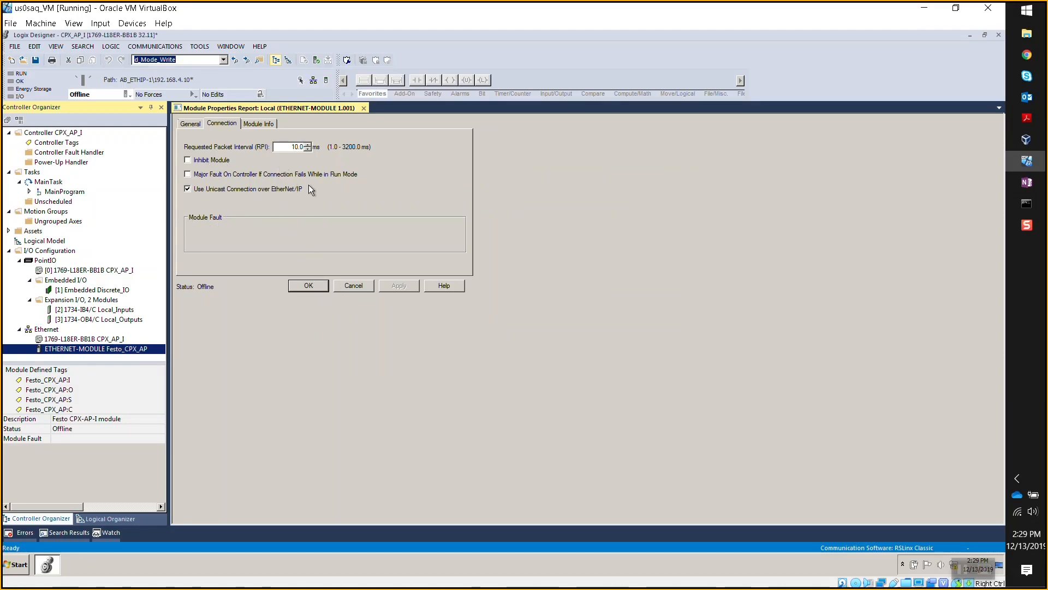
{"action": "left_click", "coordinate": [309, 283]}
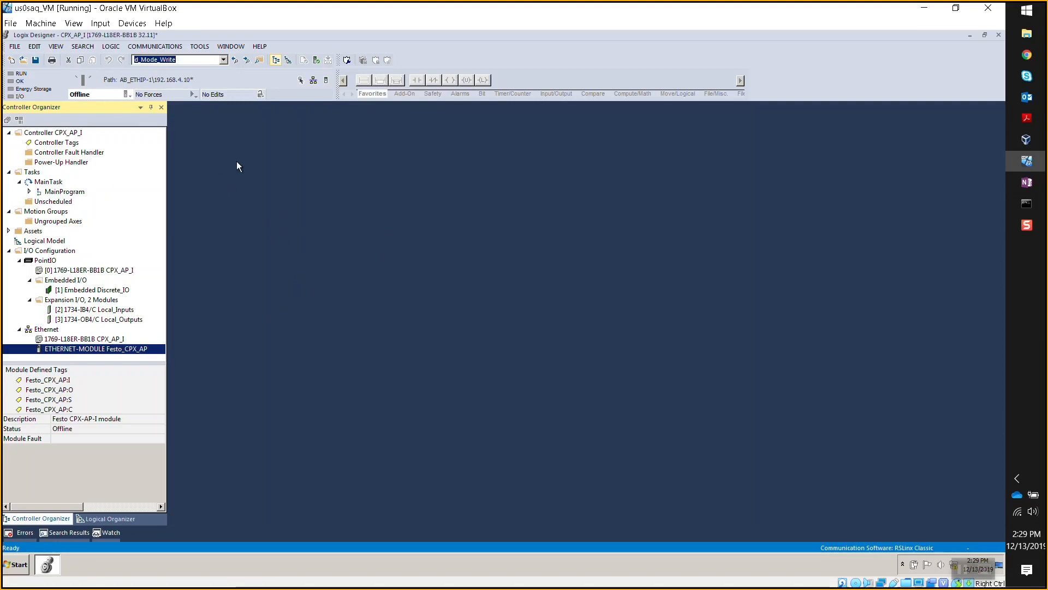
- Verify the controller project with 0 errors and open the Download dialog for CPX_AP_I
{"action": "left_click", "coordinate": [316, 60]}
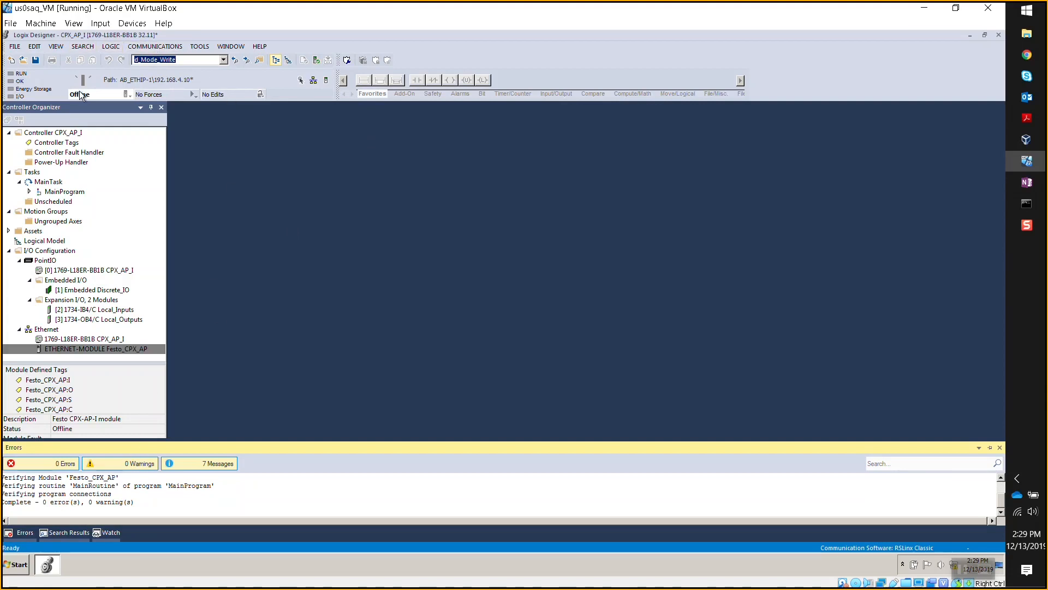
{"action": "left_click", "coordinate": [130, 97]}
{"action": "left_click", "coordinate": [158, 132]}
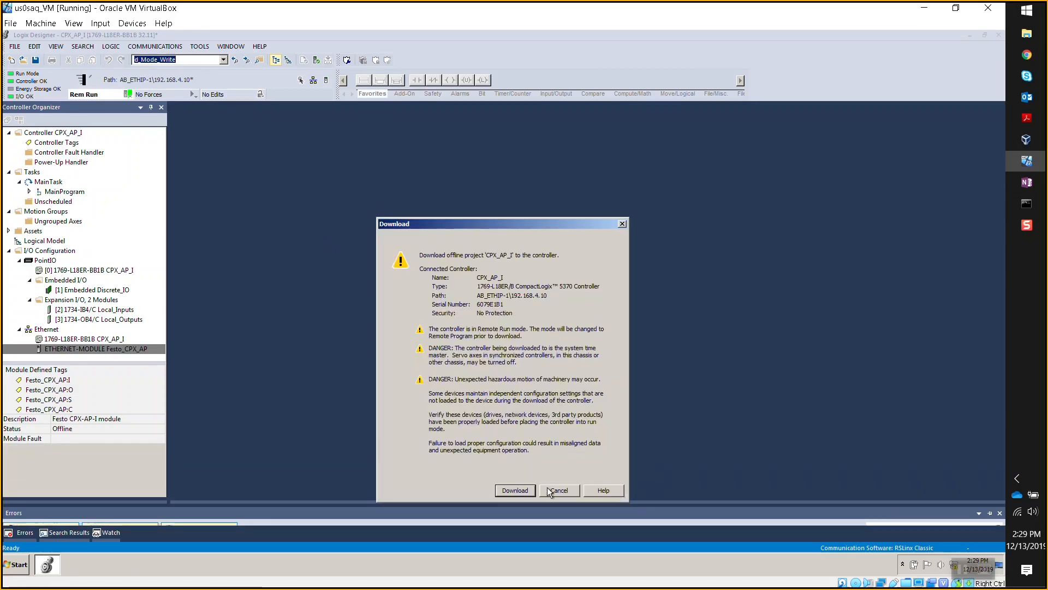
- Download the project to CPX_AP_I and return the controller to Remote Run
{"action": "left_click", "coordinate": [513, 491]}
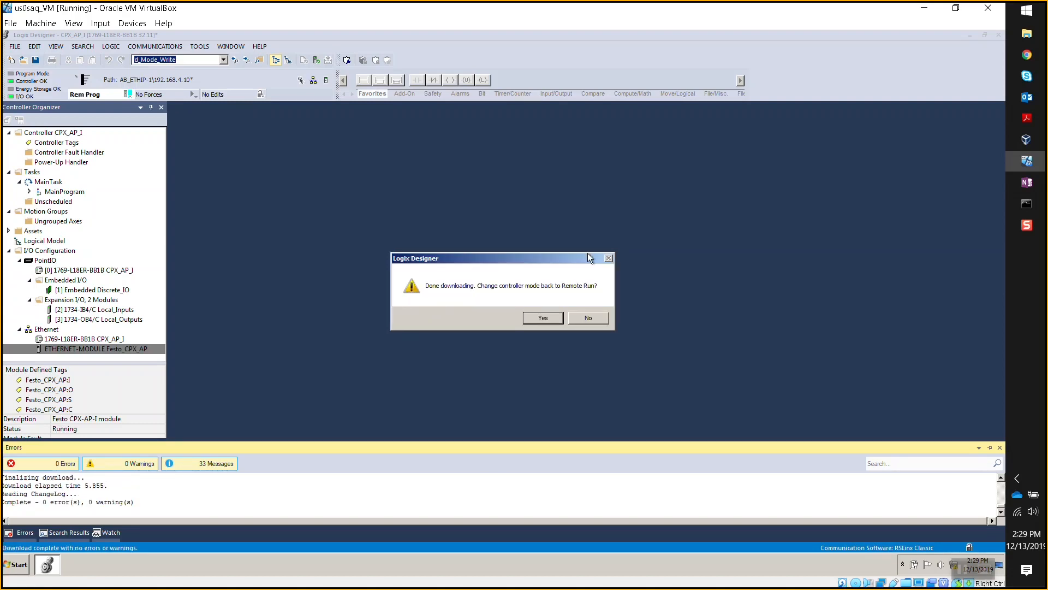
{"action": "left_click", "coordinate": [533, 321]}
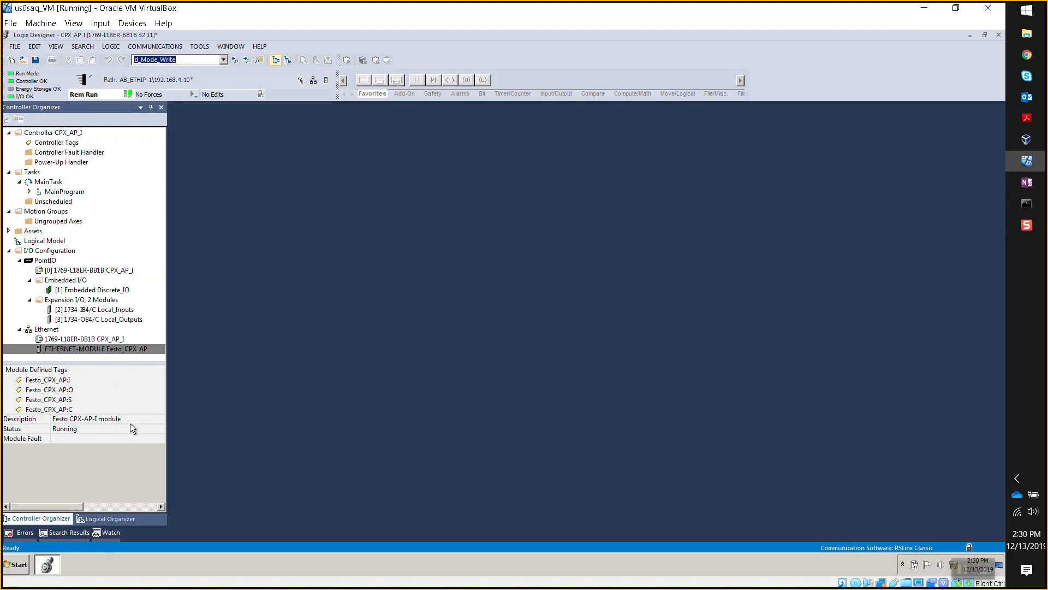
{"action": "left_click", "coordinate": [70, 433]}
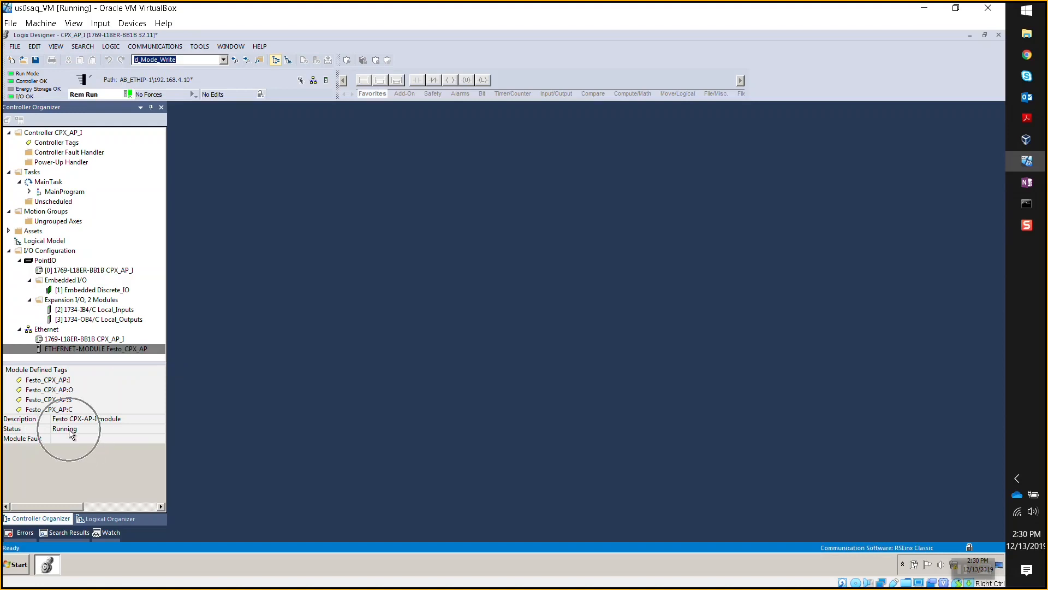
{"action": "mouse_move", "coordinate": [95, 349]}
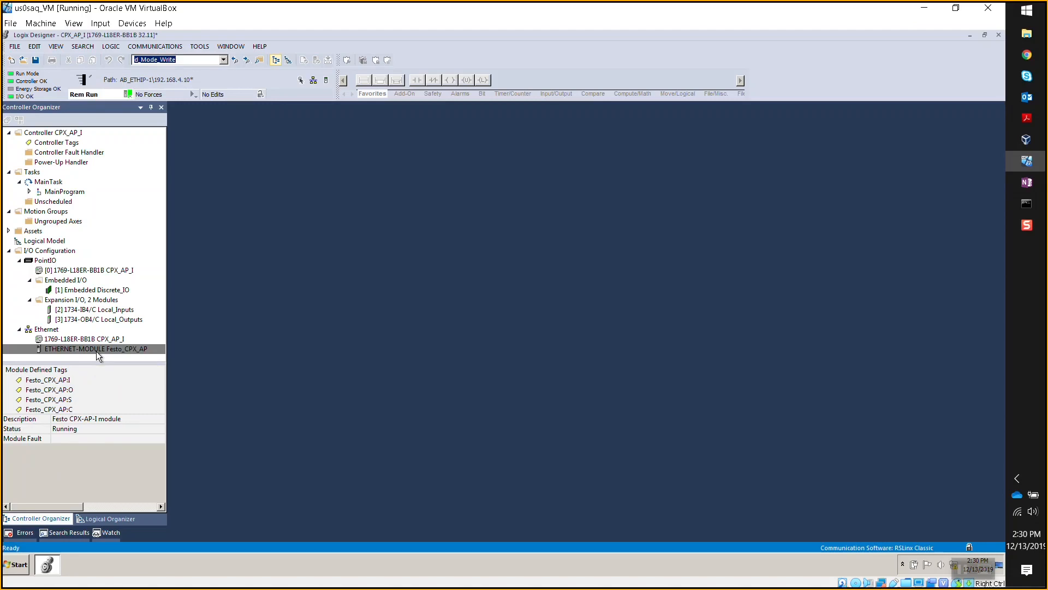
{"action": "mouse_move", "coordinate": [1027, 118]}
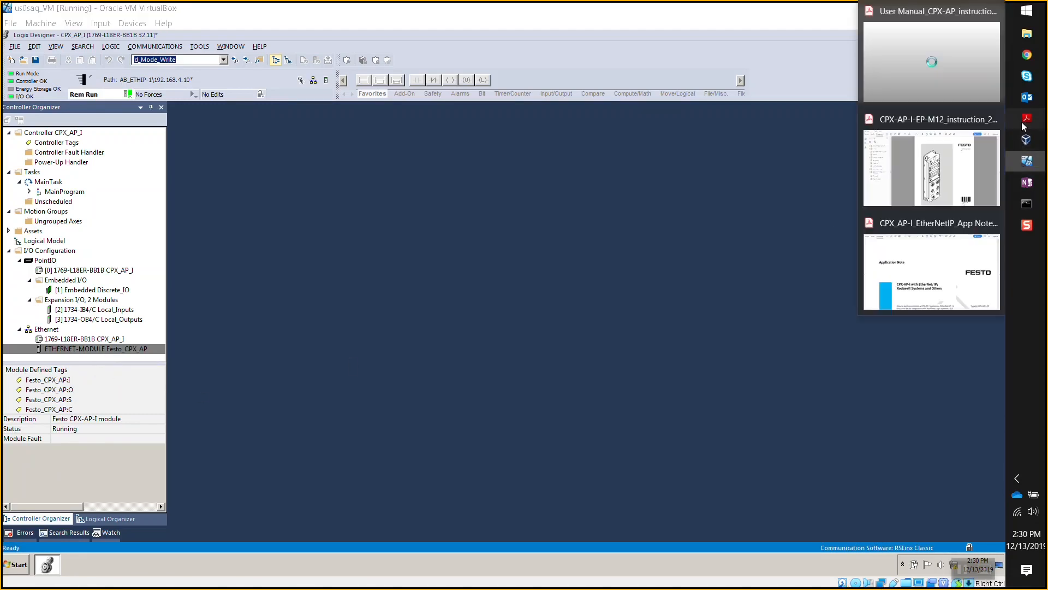
- Bring up the CPX-AP-I-EP-M12 manual and pan to the MD, MT, PL, MS, NS LED labels
{"action": "left_click", "coordinate": [932, 164]}
{"action": "scroll", "coordinate": [521, 318], "scroll_direction": "up", "scroll_amount": 5}
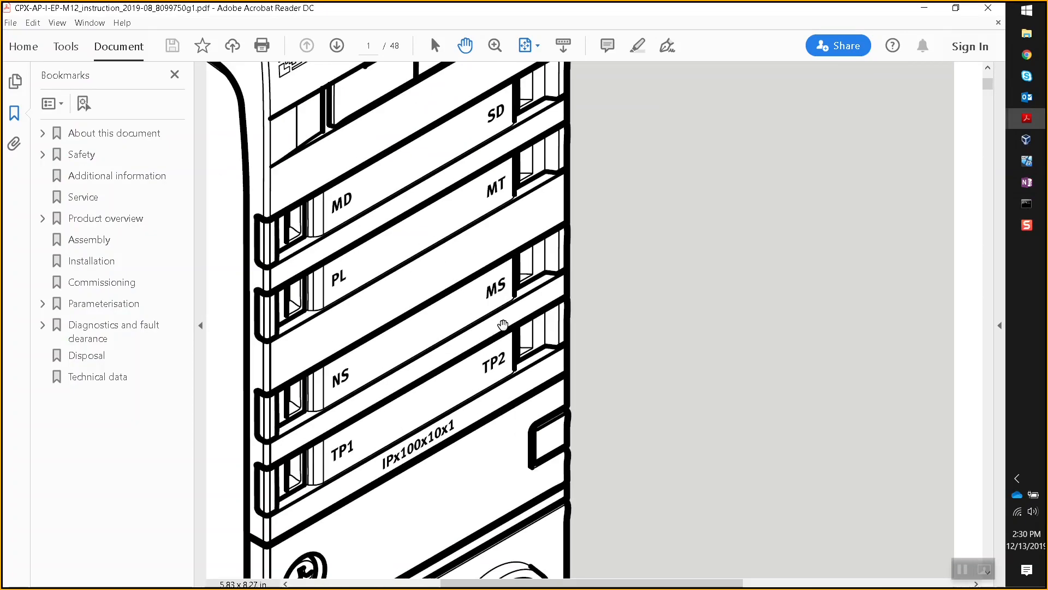
{"action": "scroll", "coordinate": [463, 316], "scroll_direction": "down", "scroll_amount": 2}
{"action": "left_click_drag", "start_coordinate": [448, 324], "coordinate": [500, 315]}
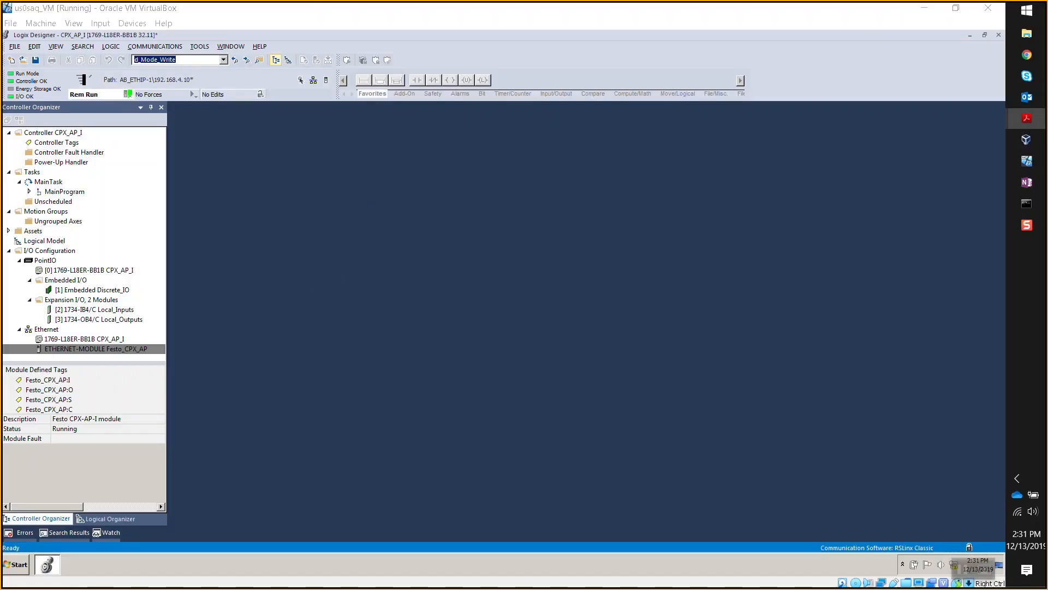
- In Controller Tags, expand Festo_CPX_AP:O.Data and set Data[0] to 1
{"action": "double_click", "coordinate": [65, 143]}
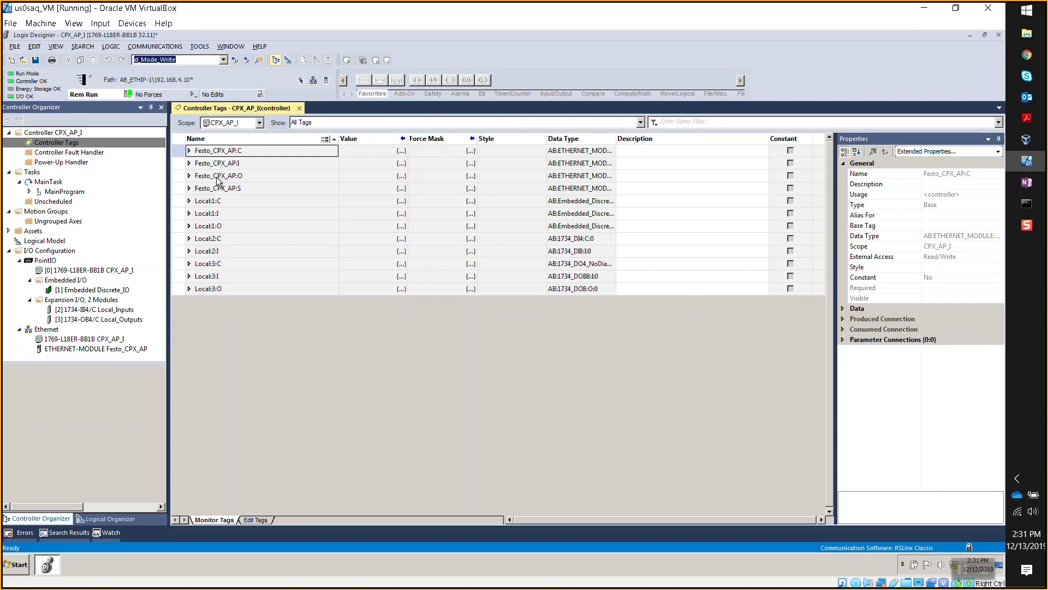
{"action": "left_click", "coordinate": [188, 178]}
{"action": "left_click", "coordinate": [188, 177]}
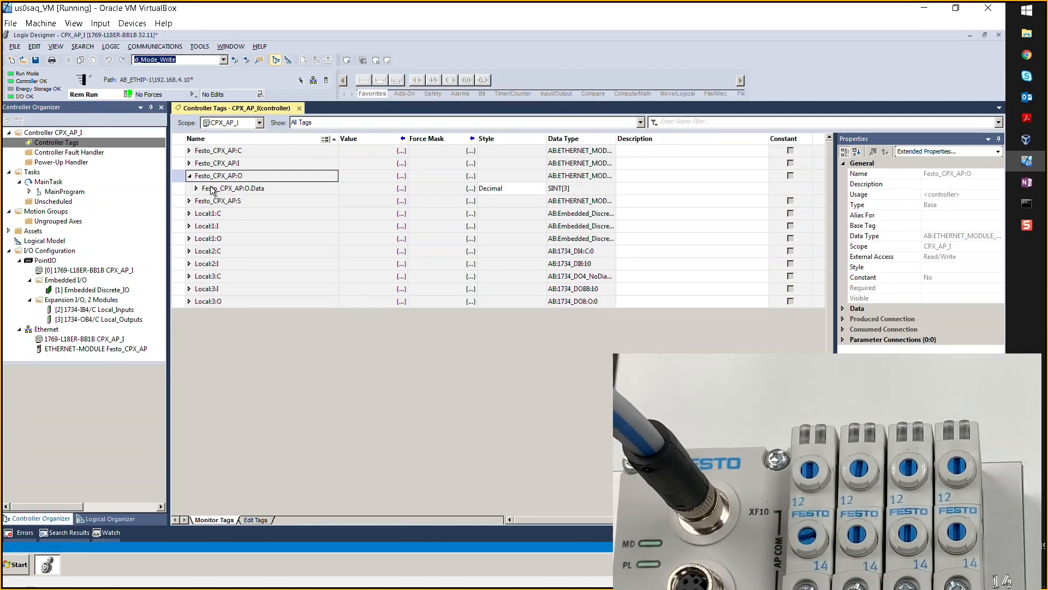
{"action": "left_click", "coordinate": [197, 189]}
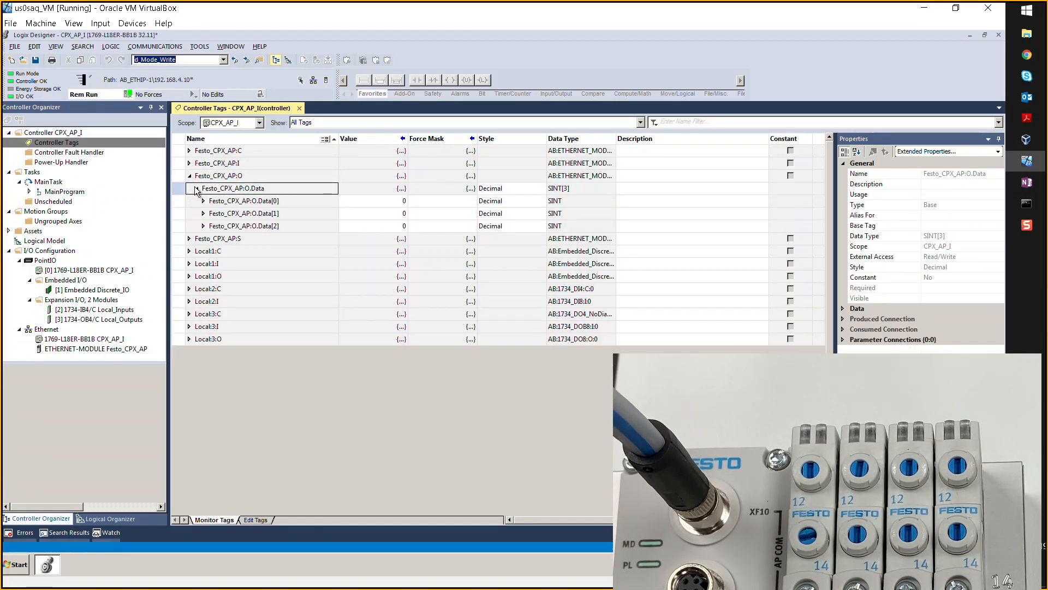
{"action": "left_click", "coordinate": [380, 203]}
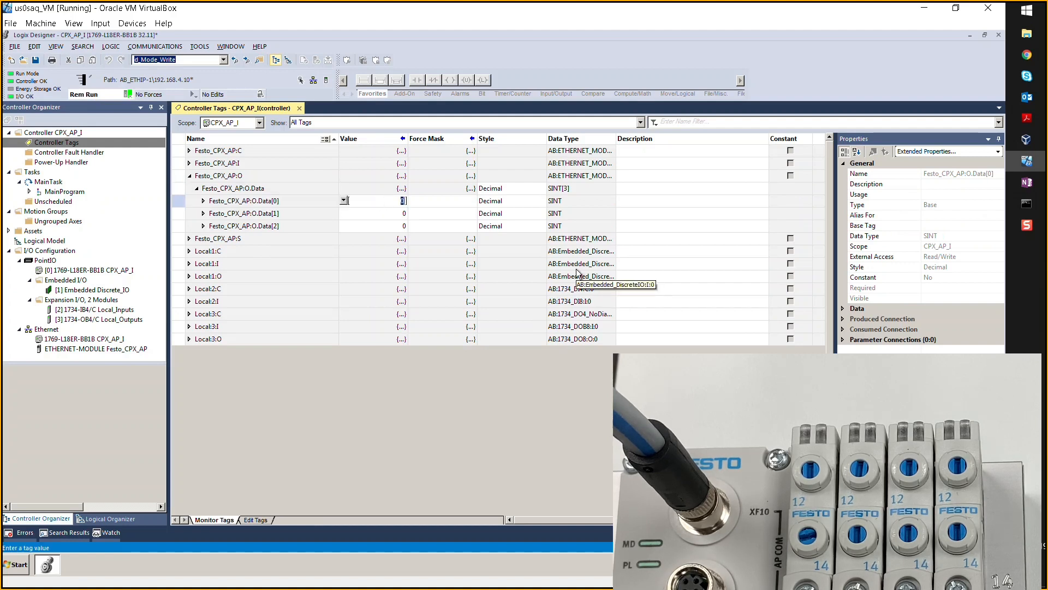
{"action": "type", "text": "1"}
{"action": "key", "text": "Return"}
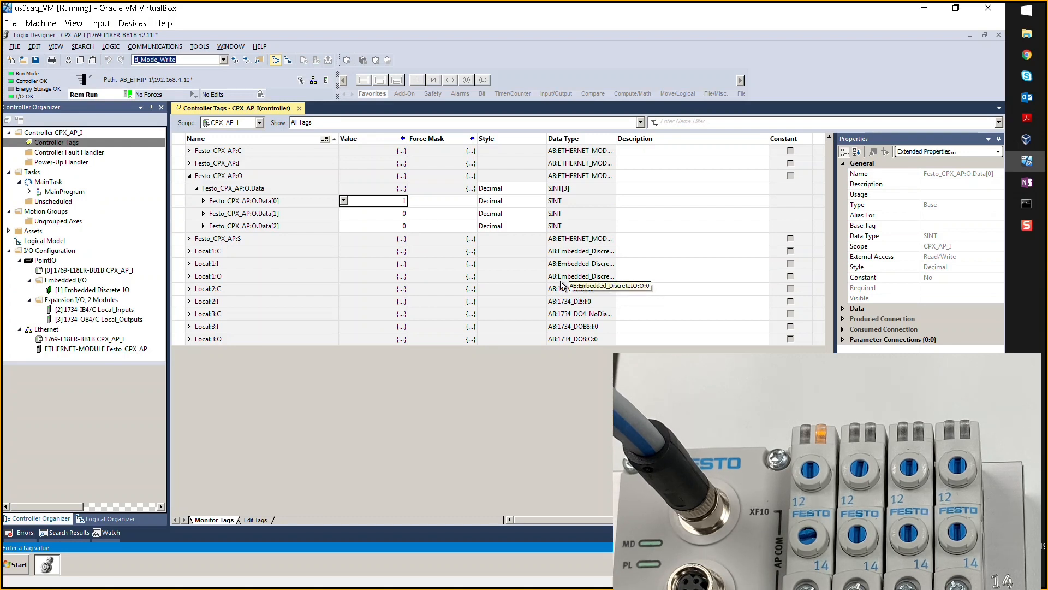
- Set Festo_CPX_AP:O.Data[0] to 3 to energize two valves
{"action": "left_click", "coordinate": [386, 202]}
{"action": "type", "text": "3"}
{"action": "key", "text": "Return"}
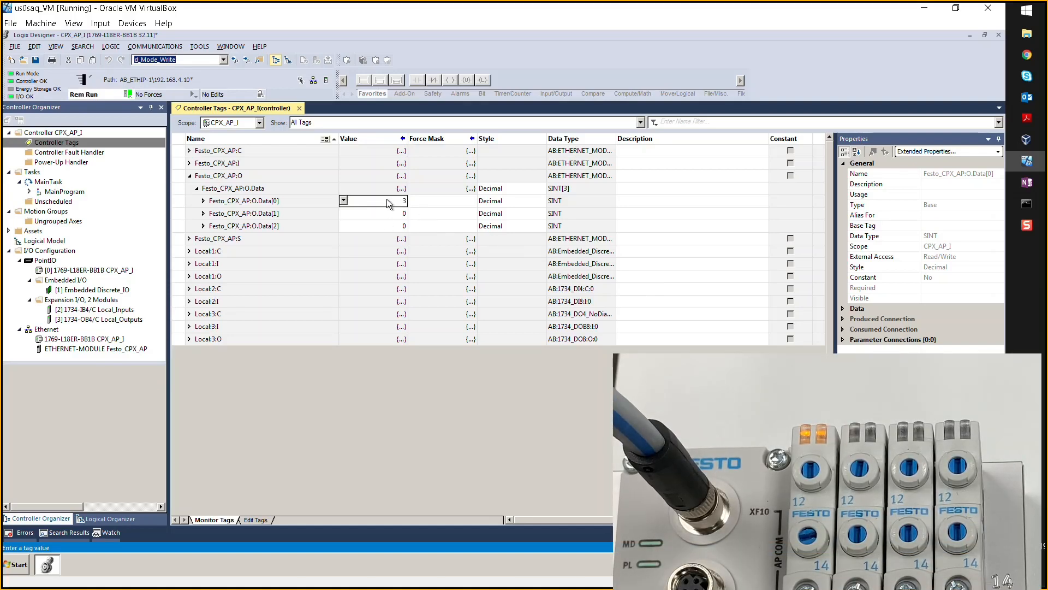
- Reset O.Data[0] to 0 to switch the valves off
{"action": "left_click", "coordinate": [387, 199]}
{"action": "type", "text": "0"}
{"action": "key", "text": "Return"}
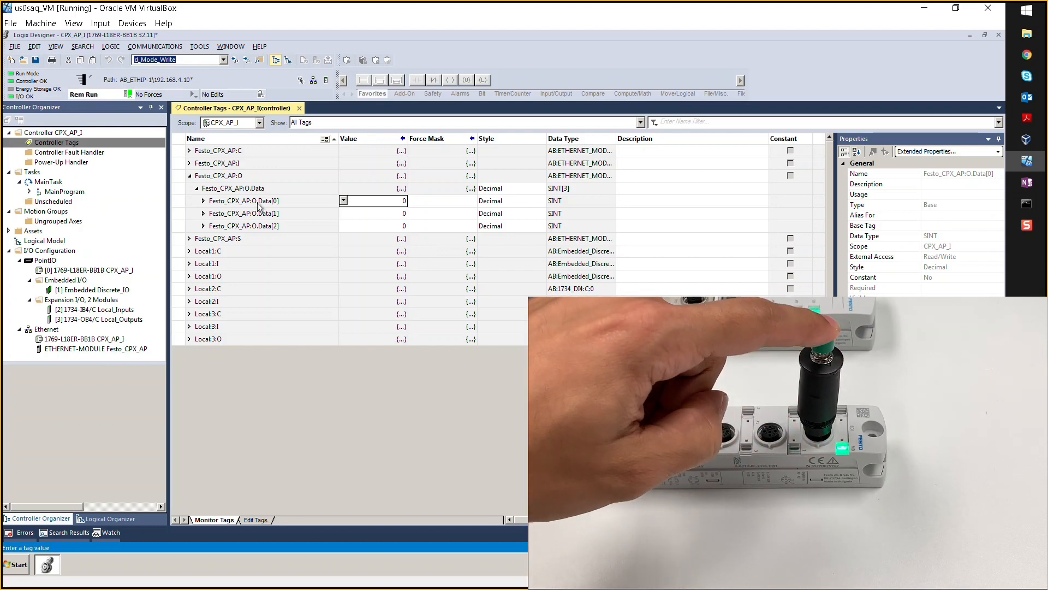
- Expand Festo_CPX_AP:I down to I.Data[0] to show input bits .0–.7, all reading 0
{"action": "left_click", "coordinate": [189, 163]}
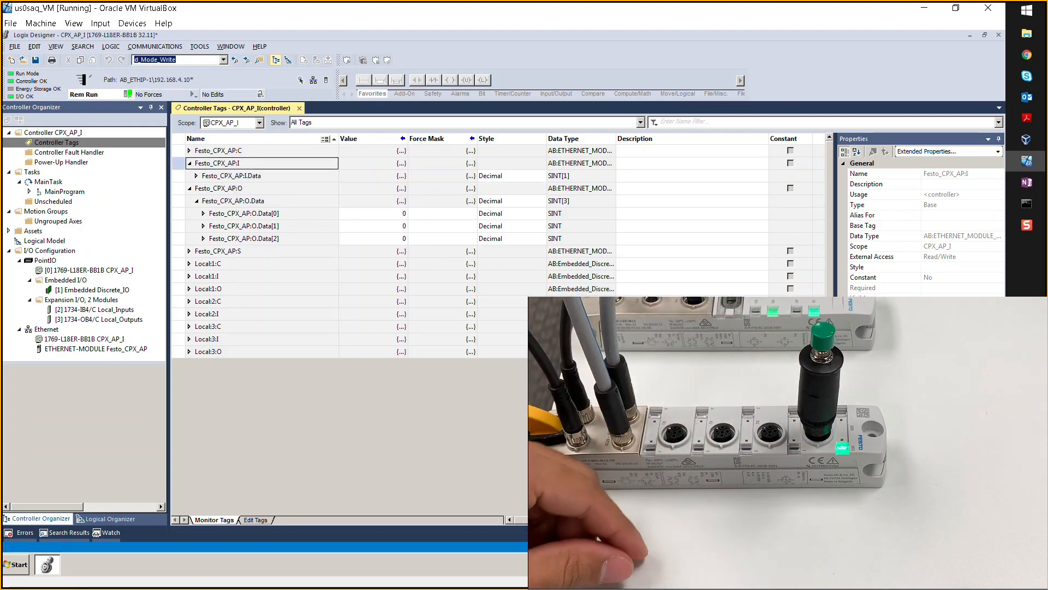
{"action": "left_click", "coordinate": [196, 176]}
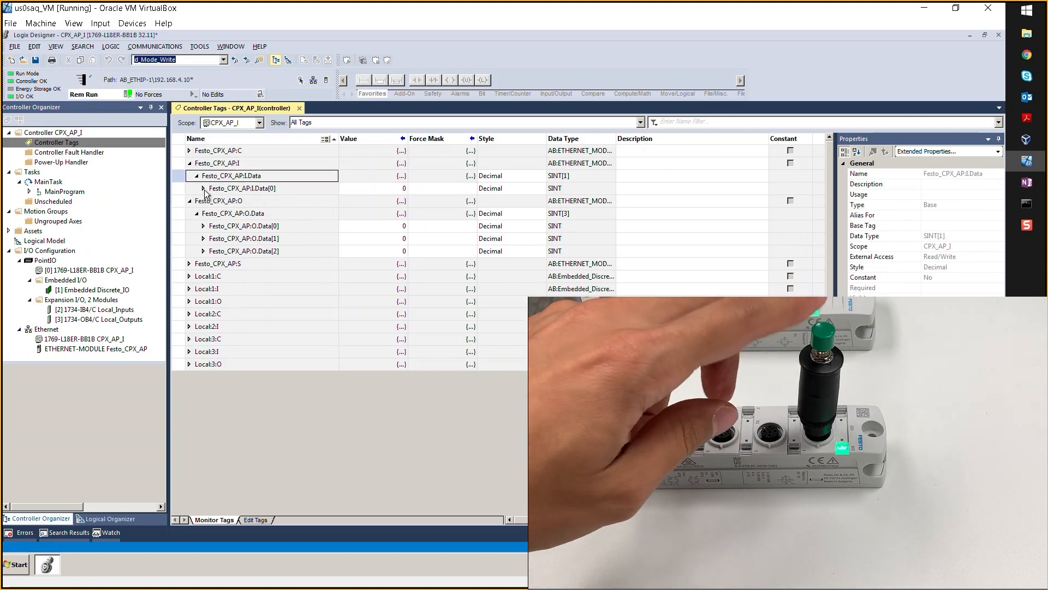
{"action": "left_click", "coordinate": [203, 188]}
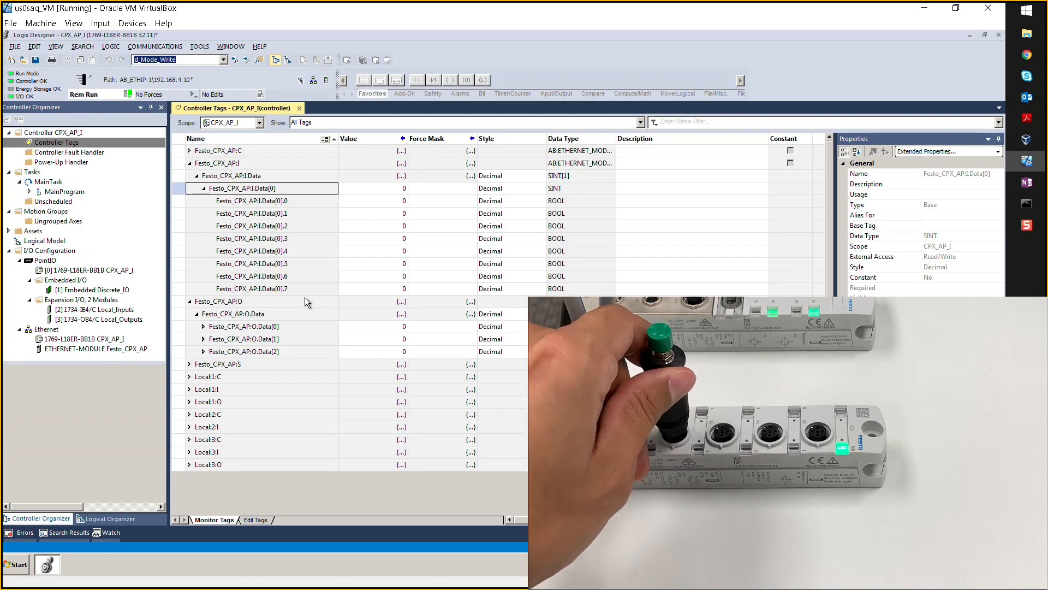
{"action": "left_click", "coordinate": [191, 367]}
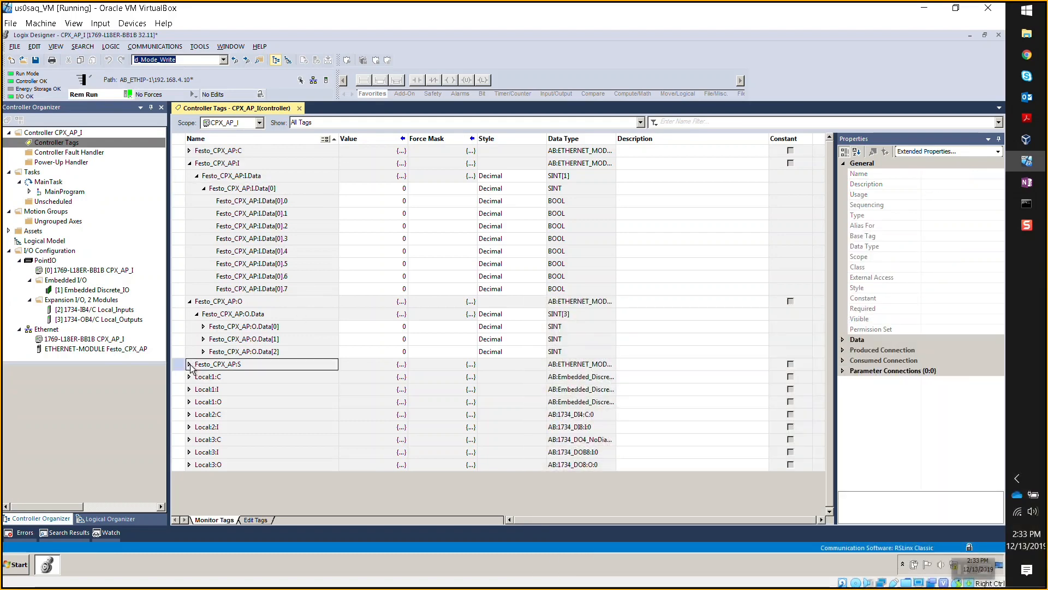
- Expand Festo_CPX_AP:S and S.Data to list status bytes Data[0]–Data[47] with live values
{"action": "left_click", "coordinate": [189, 364]}
{"action": "left_click", "coordinate": [196, 377]}
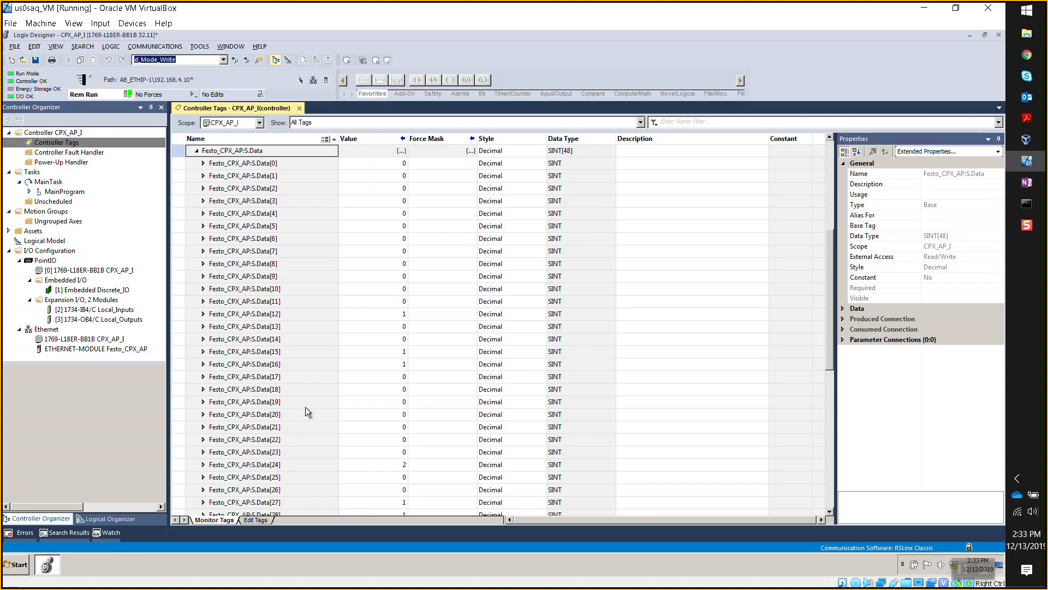
- Bring up the CPX-AP-I EtherNet/IP application note and go to page 21, Handling Diagnostic Events
{"action": "mouse_move", "coordinate": [1029, 125]}
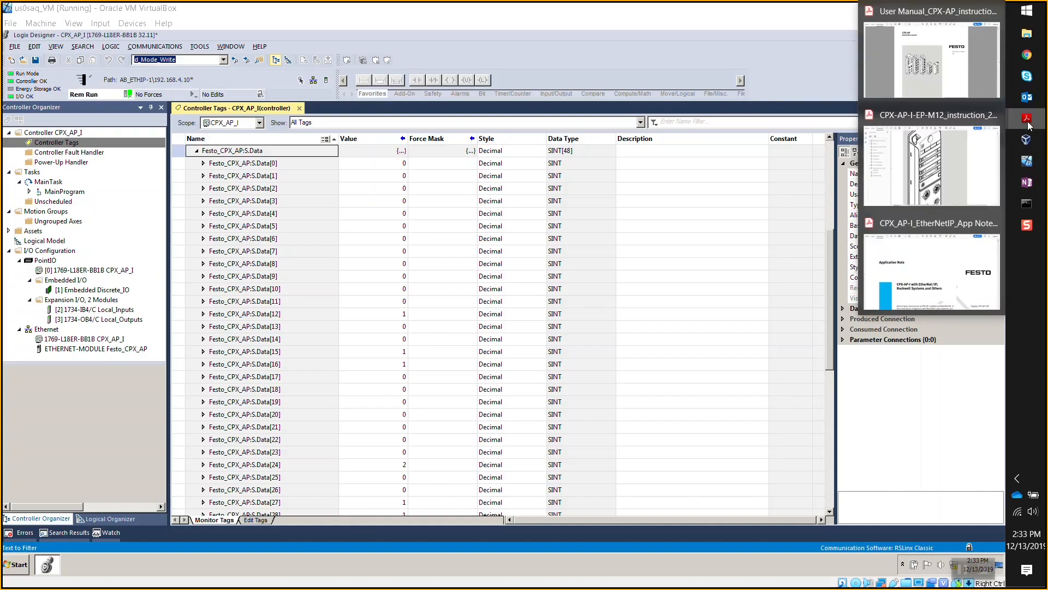
{"action": "left_click", "coordinate": [926, 261]}
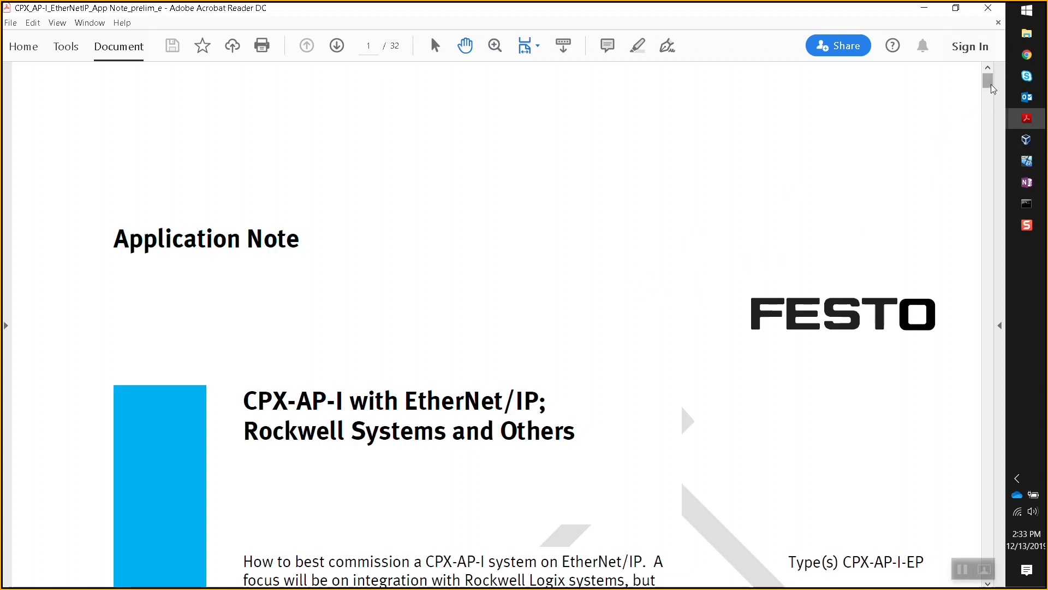
{"action": "left_click", "coordinate": [370, 46]}
{"action": "type", "text": "21"}
{"action": "key", "text": "Return"}
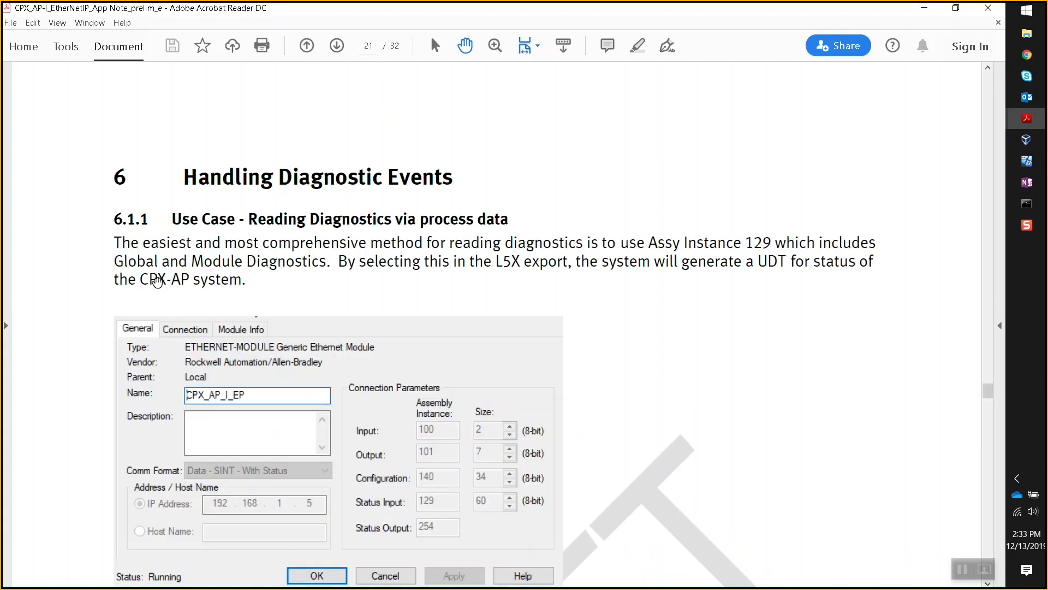
- Review the example ap_status diagnostic table, then return to the Logix Designer controller tags
{"action": "scroll", "coordinate": [91, 273], "scroll_direction": "down", "scroll_amount": 2}
{"action": "scroll", "coordinate": [89, 268], "scroll_direction": "down", "scroll_amount": 10}
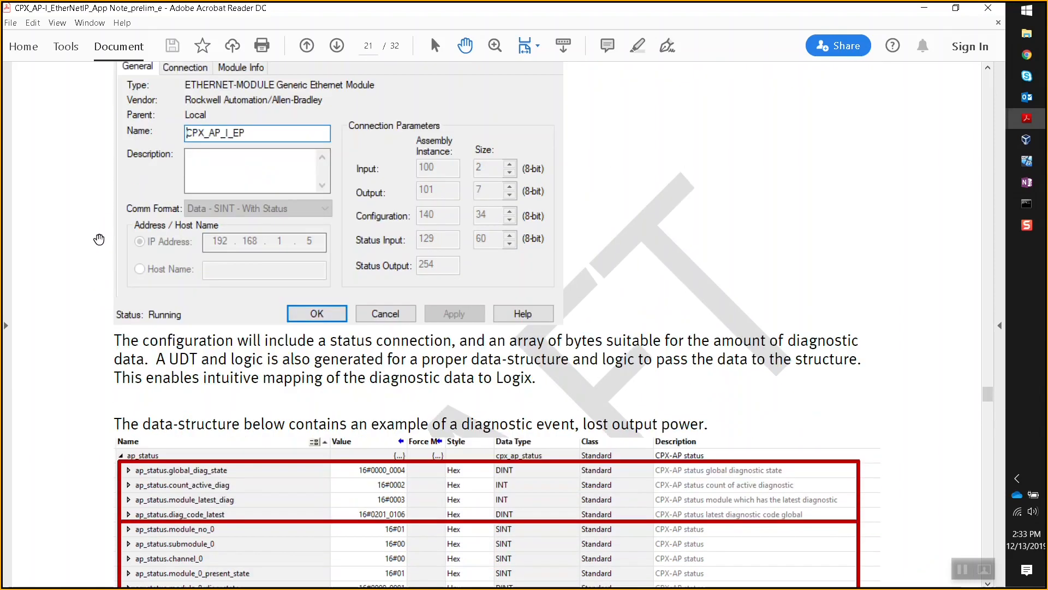
{"action": "scroll", "coordinate": [86, 263], "scroll_direction": "up", "scroll_amount": 2}
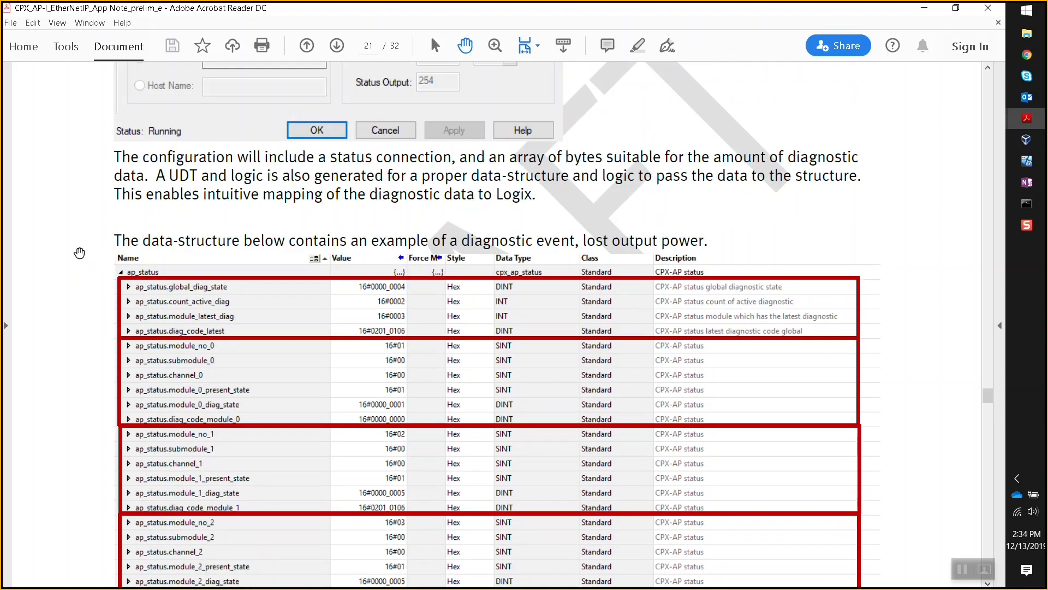
{"action": "scroll", "coordinate": [80, 252], "scroll_direction": "down", "scroll_amount": 1}
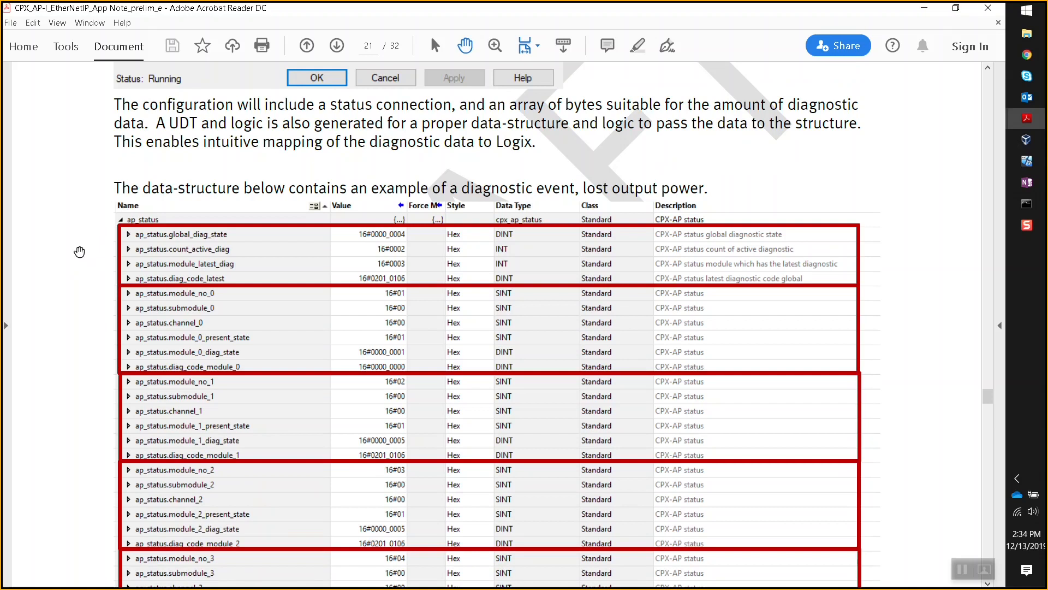
{"action": "scroll", "coordinate": [79, 252], "scroll_direction": "down", "scroll_amount": 1}
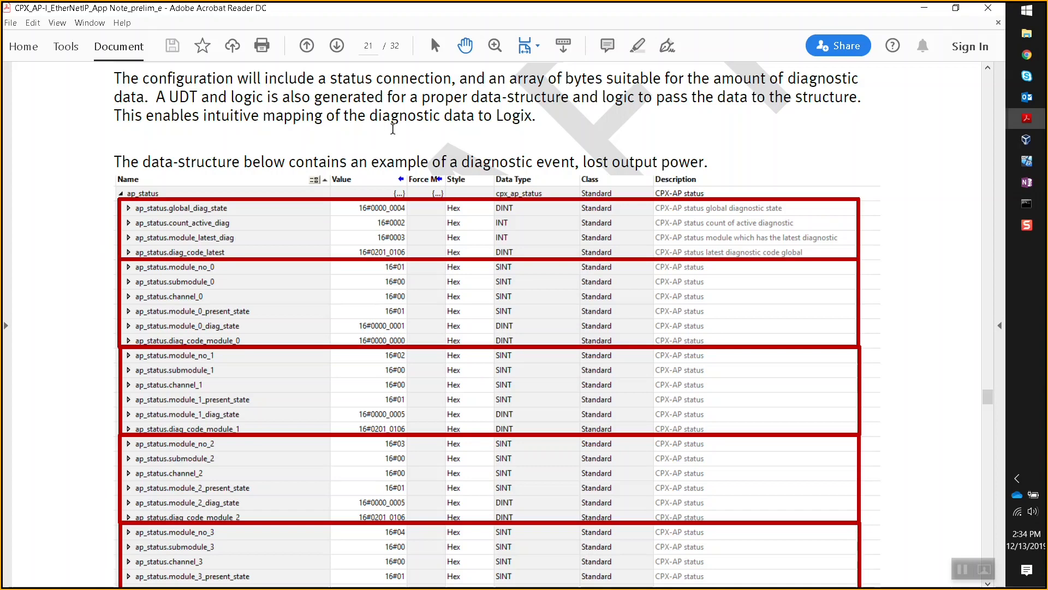
{"action": "left_click", "coordinate": [1027, 161]}
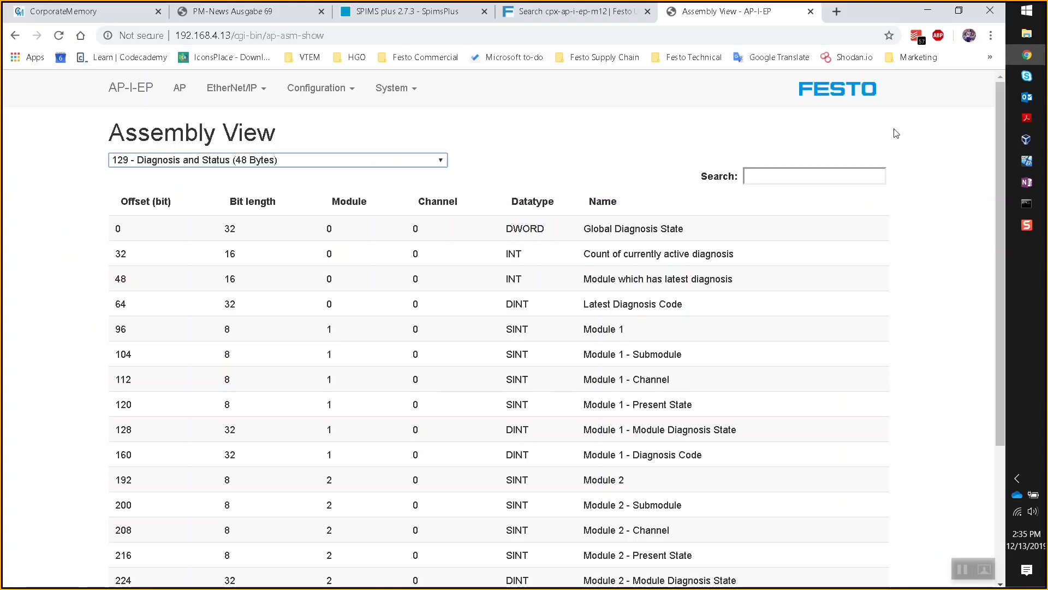
{"action": "left_click", "coordinate": [1027, 55]}
{"action": "mouse_move", "coordinate": [1039, 123]}
{"action": "left_click", "coordinate": [934, 158]}
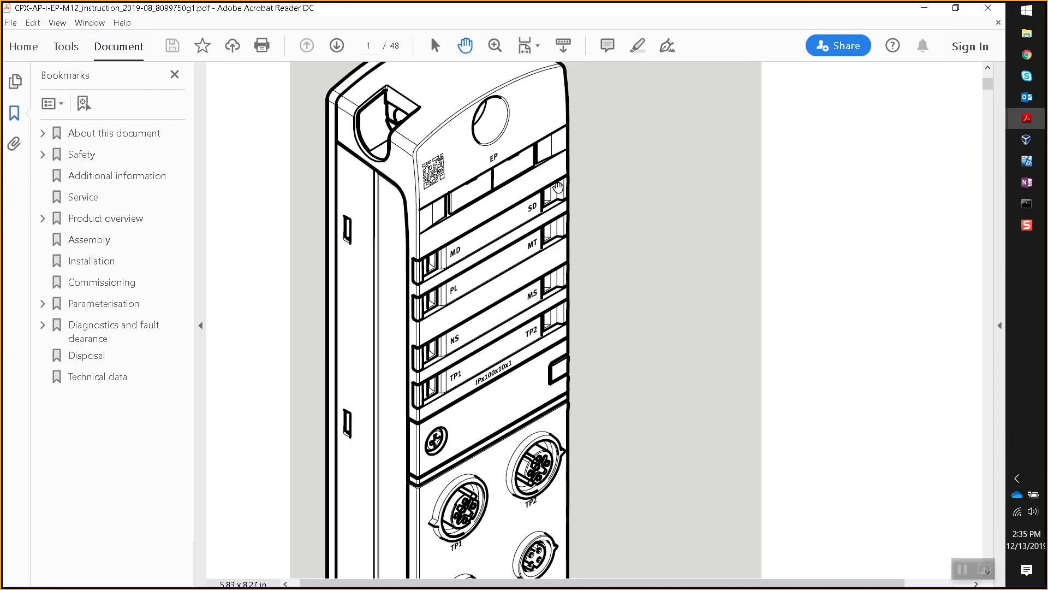
{"action": "key", "text": "ctrl"}
{"action": "key", "text": "ctrl"}
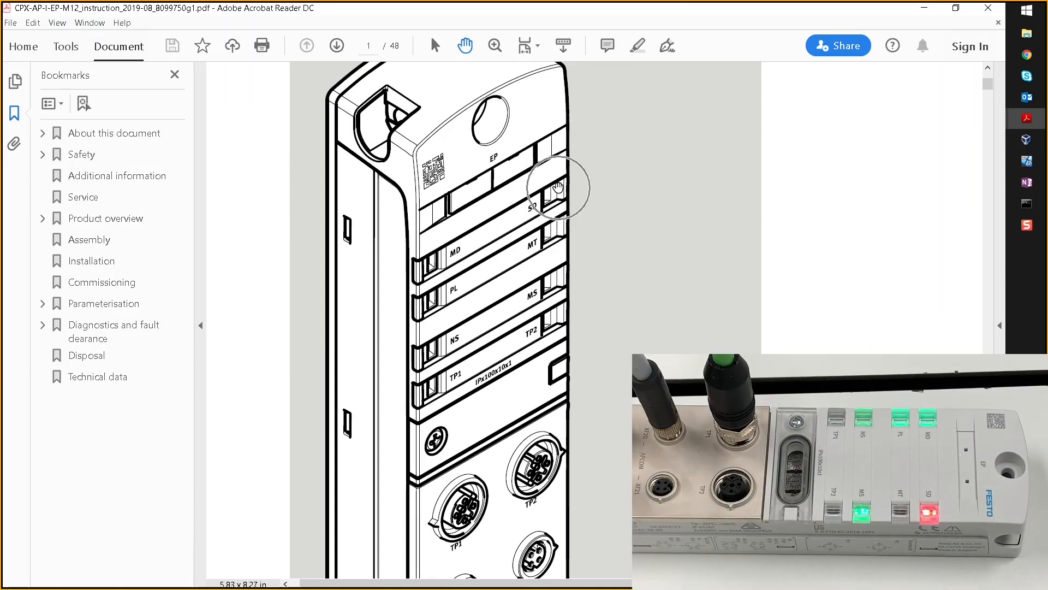
{"action": "key", "text": "ctrl"}
{"action": "key", "text": "ctrl"}
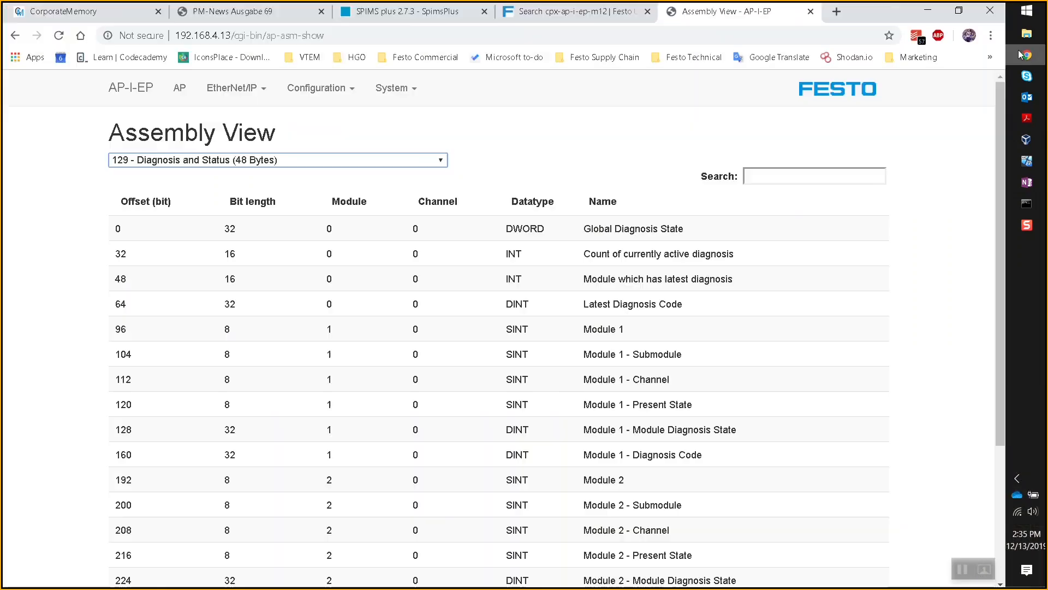
{"action": "left_click", "coordinate": [1027, 55]}
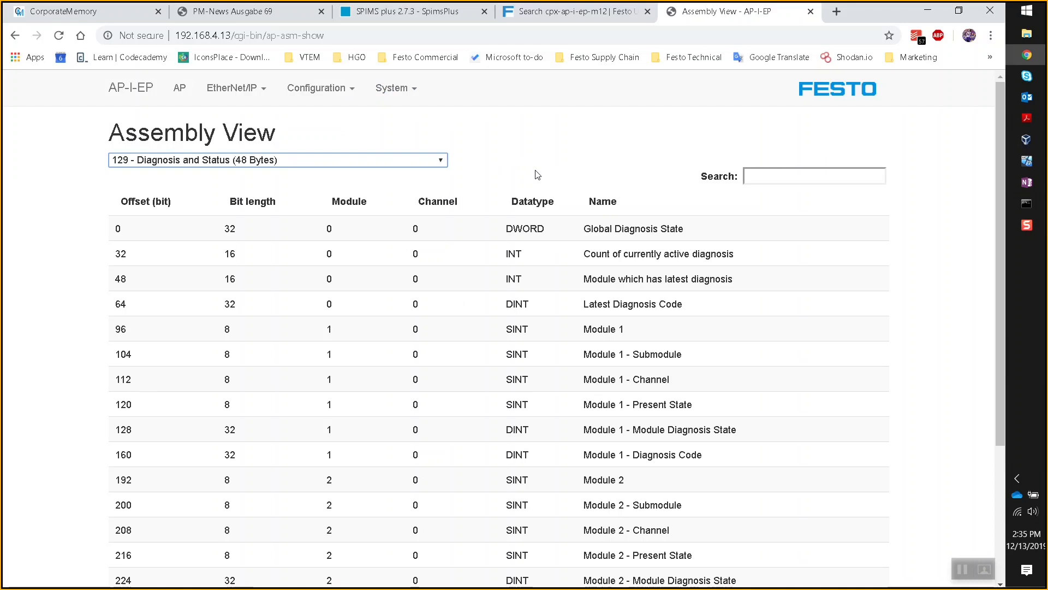
- Check the Diagnosis log's last AP Module Disconnected error for module 3, then return to Logix Designer
{"action": "left_click", "coordinate": [412, 91]}
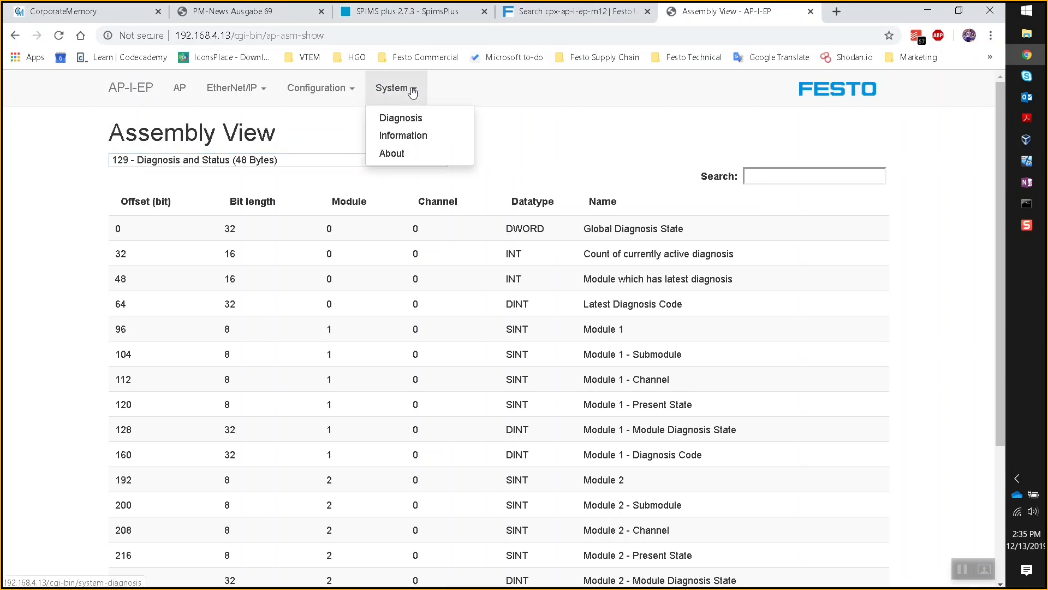
{"action": "left_click", "coordinate": [408, 118]}
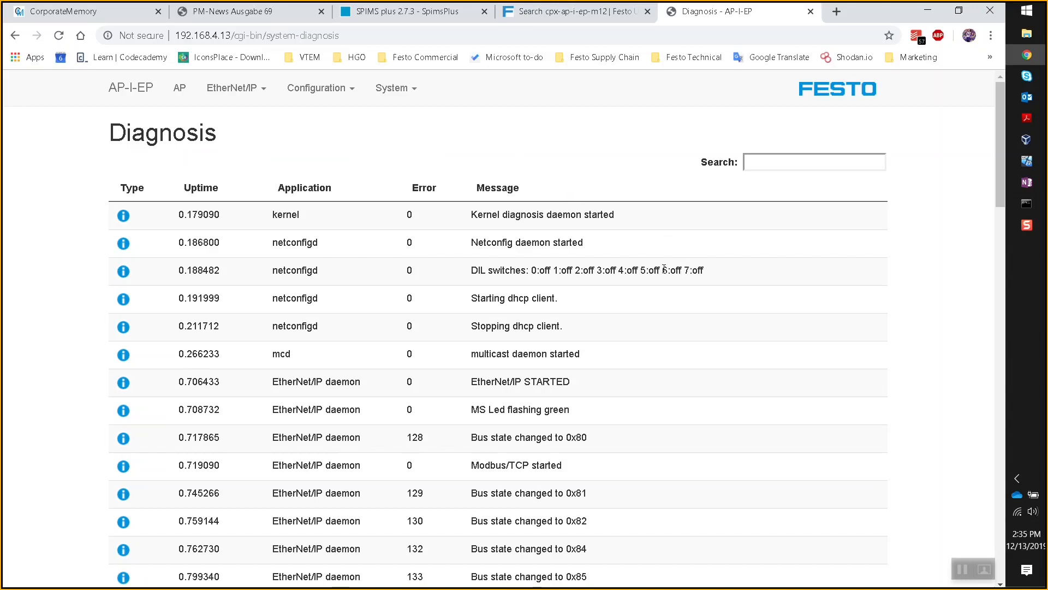
{"action": "scroll", "coordinate": [650, 269], "scroll_direction": "down", "scroll_amount": 15}
{"action": "scroll", "coordinate": [648, 267], "scroll_direction": "down", "scroll_amount": 12}
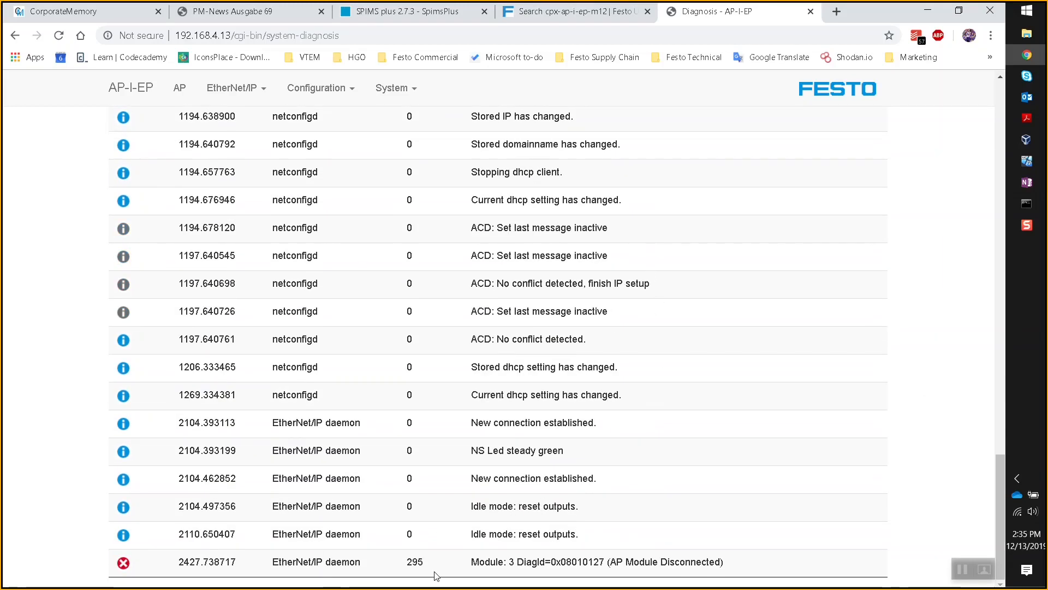
{"action": "left_click_drag", "start_coordinate": [711, 566], "coordinate": [475, 565]}
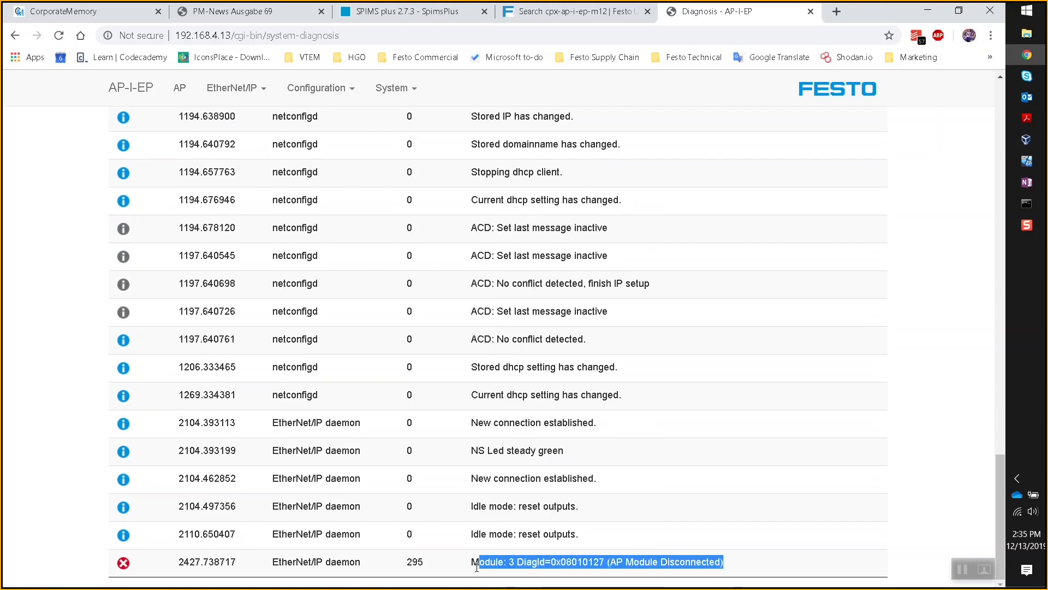
{"action": "left_click", "coordinate": [679, 462]}
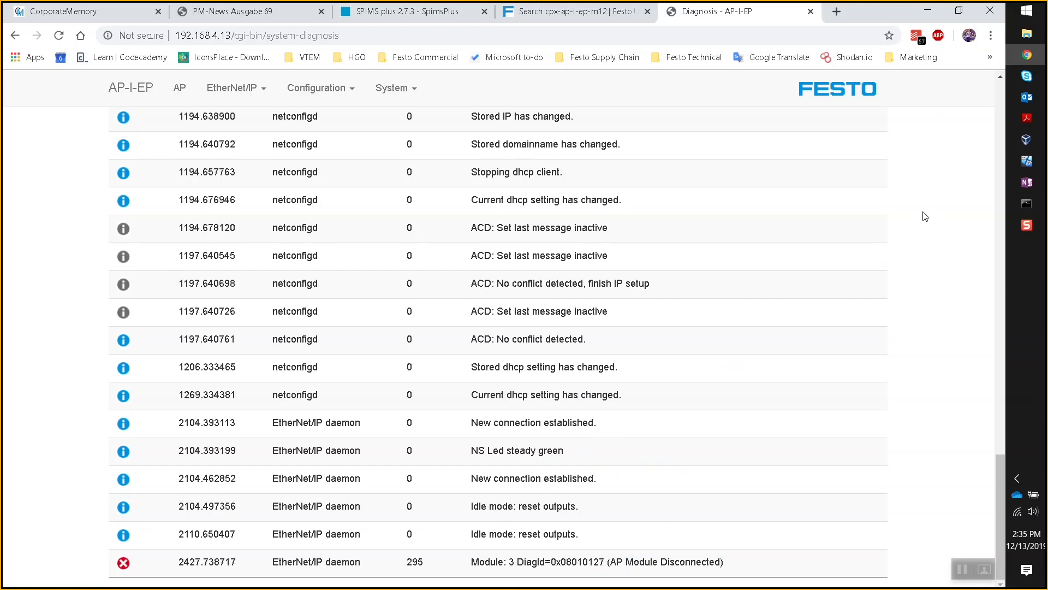
{"action": "left_click", "coordinate": [1024, 170]}
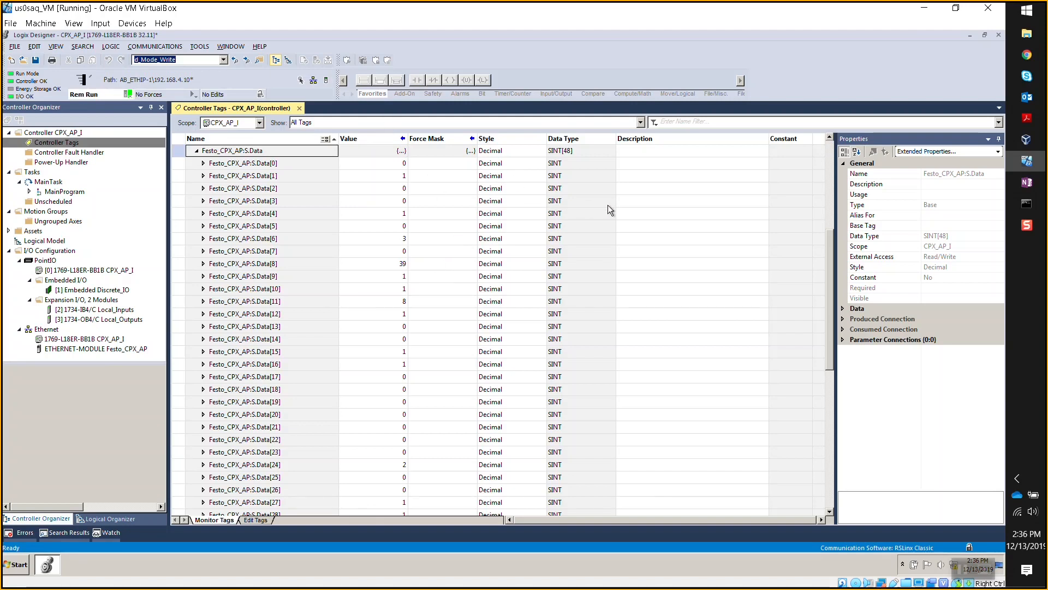
{"action": "left_click", "coordinate": [517, 139]}
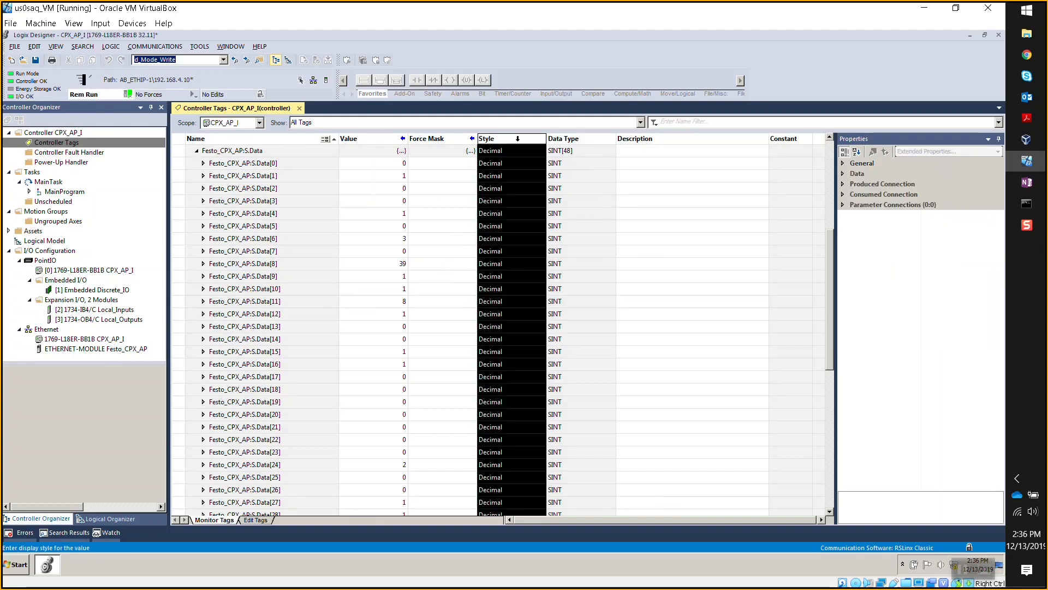
{"action": "left_click", "coordinate": [528, 275]}
{"action": "left_click", "coordinate": [529, 274]}
{"action": "left_click", "coordinate": [529, 274]}
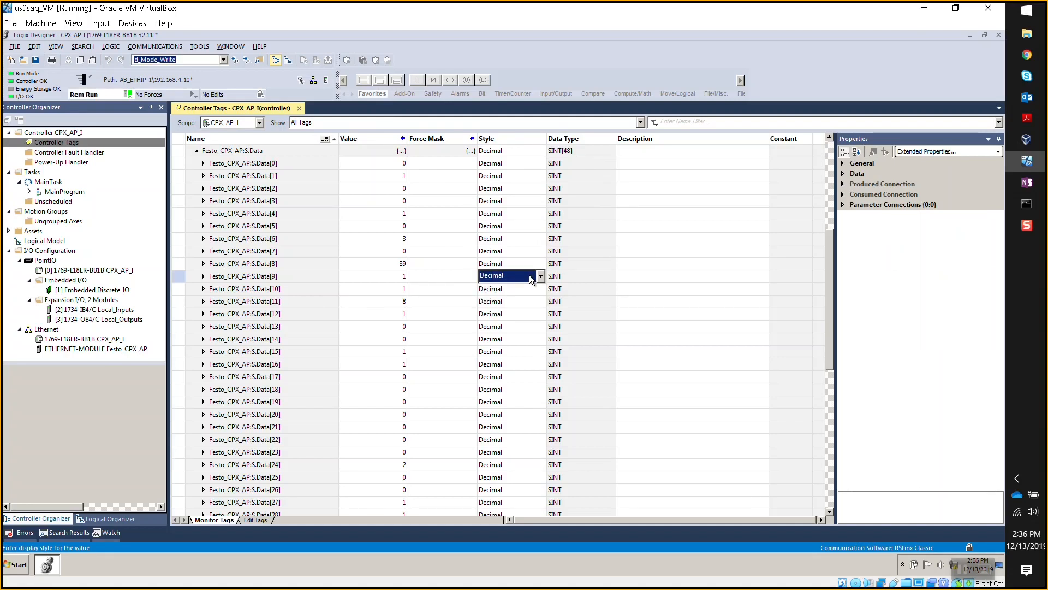
{"action": "left_click", "coordinate": [534, 262]}
{"action": "left_click", "coordinate": [534, 262]}
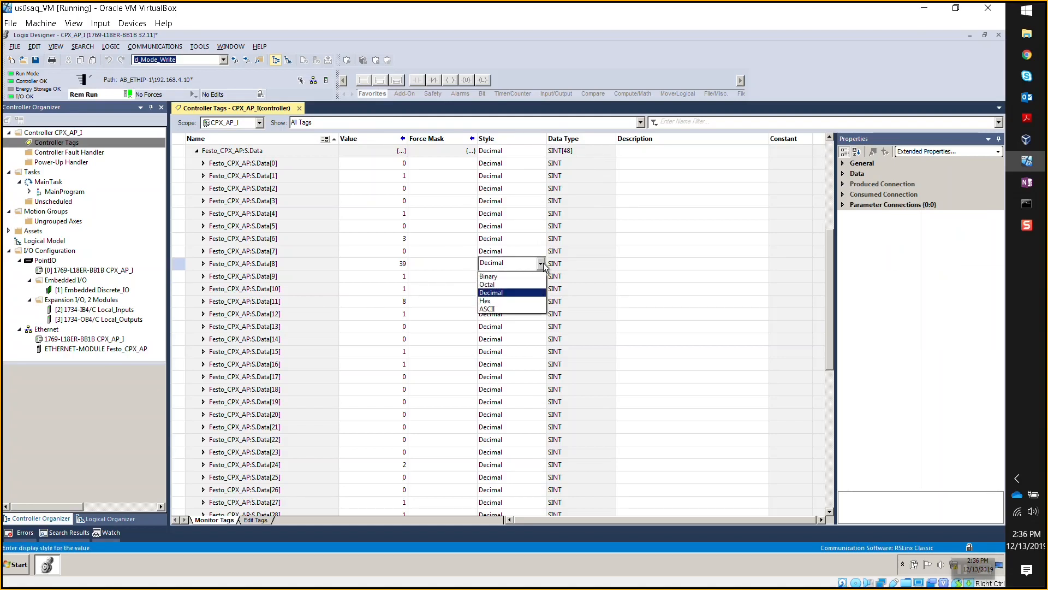
{"action": "left_click", "coordinate": [515, 305]}
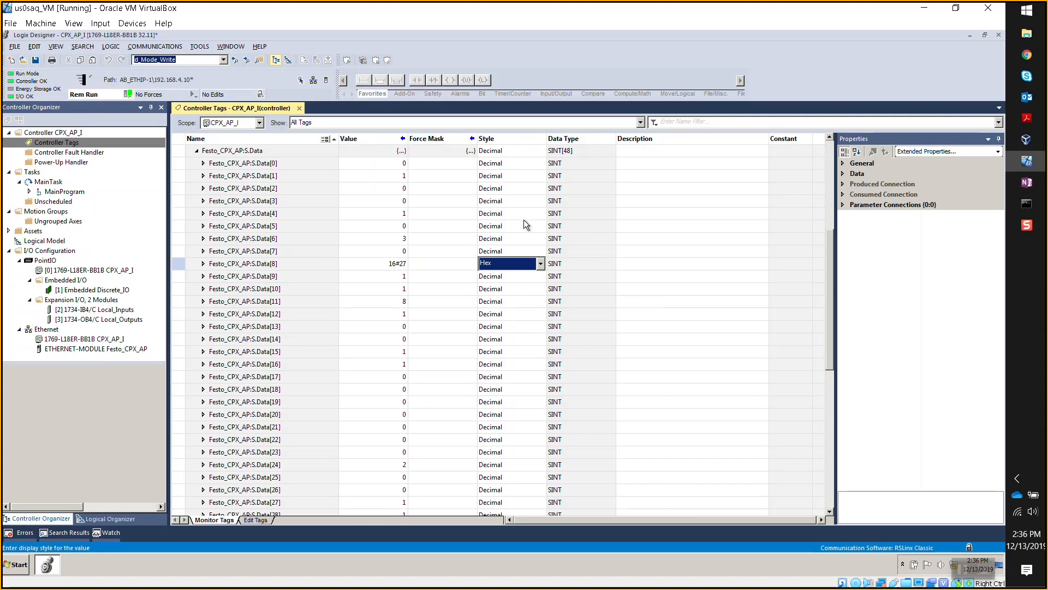
{"action": "left_click", "coordinate": [539, 264]}
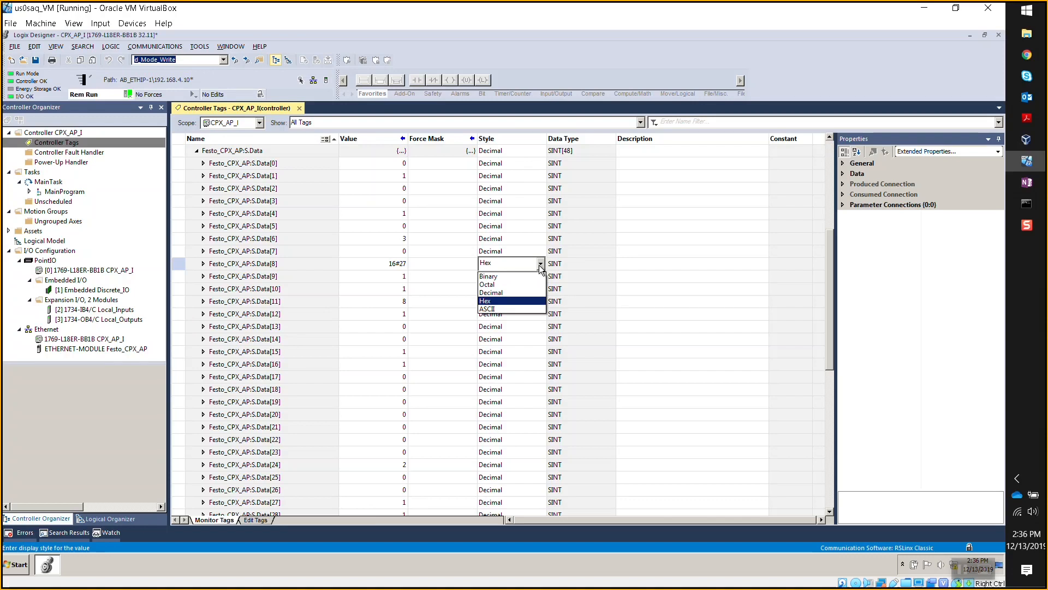
{"action": "left_click", "coordinate": [515, 293]}
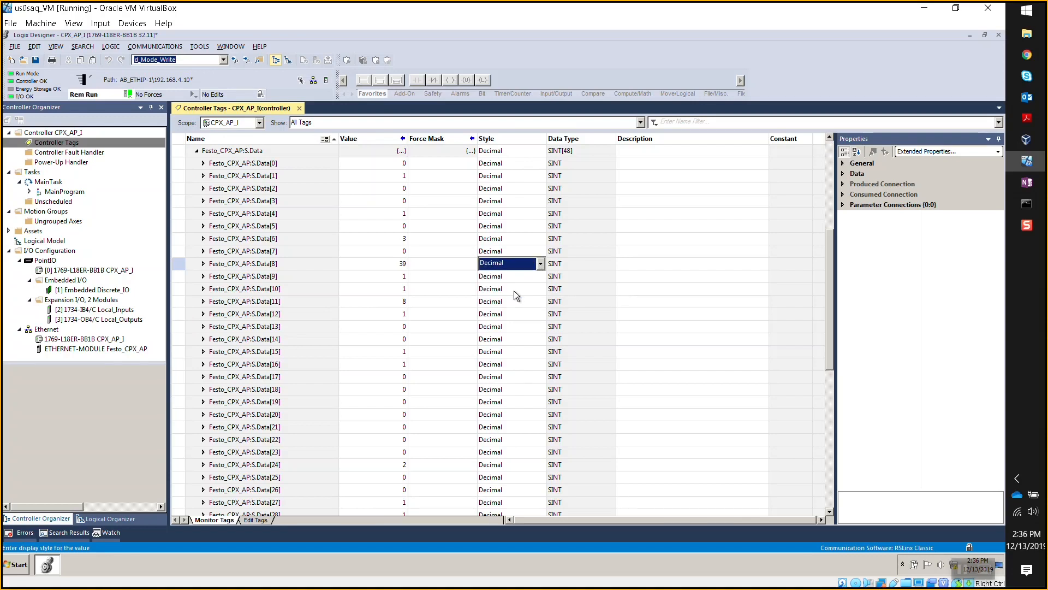
{"action": "left_click", "coordinate": [664, 271]}
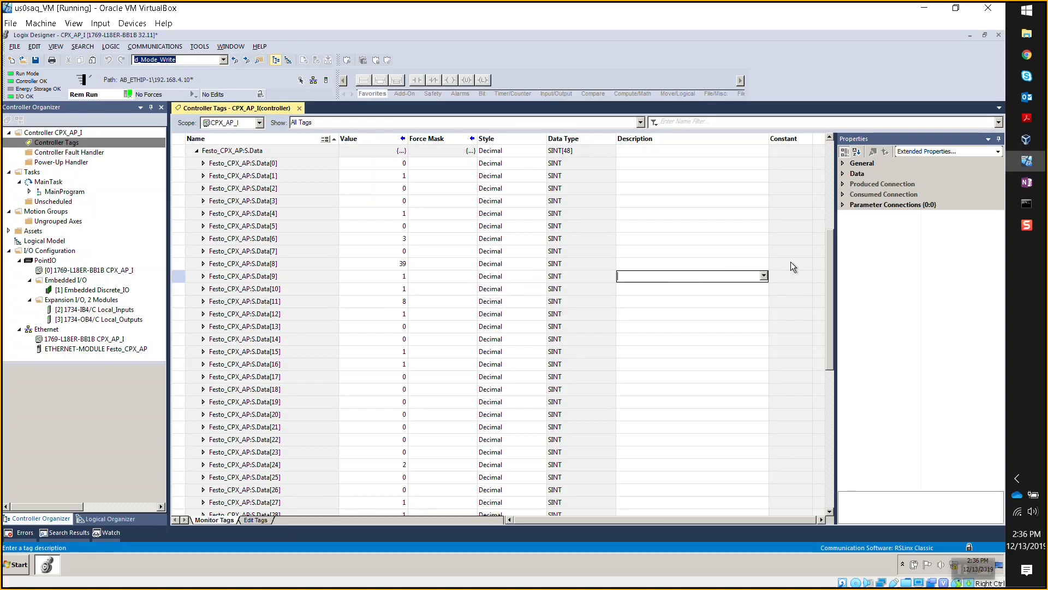
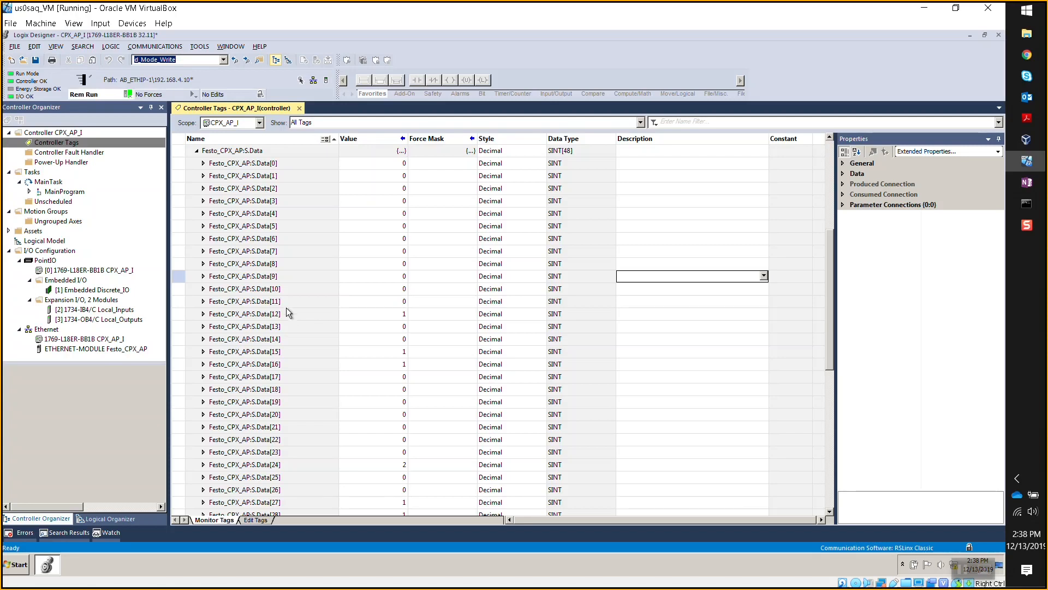
- Take the CPX_AP_I project offline and close the Controller Tags view
{"action": "left_click", "coordinate": [129, 95]}
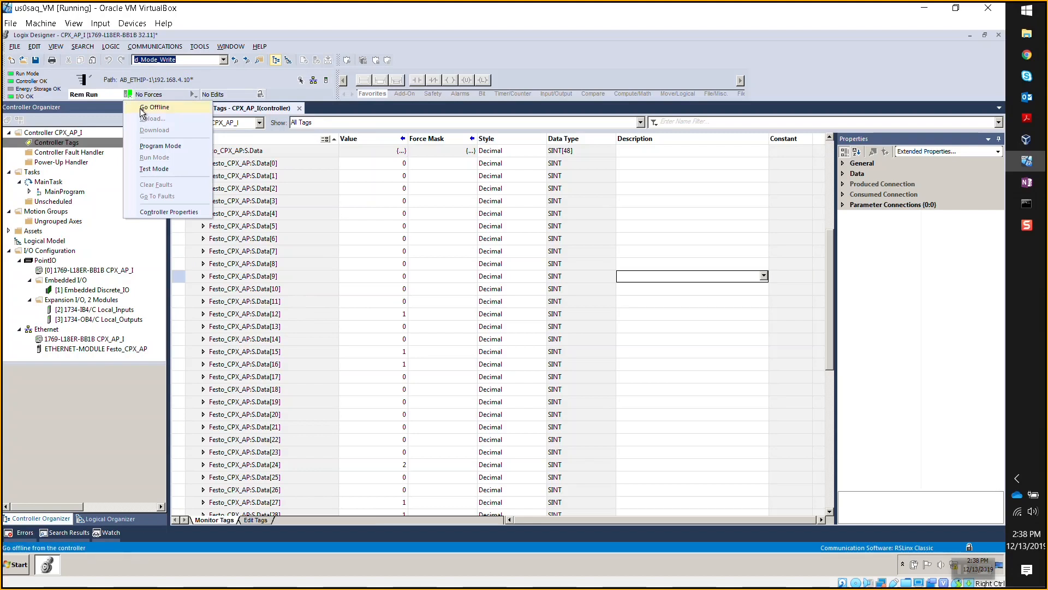
{"action": "left_click", "coordinate": [144, 109]}
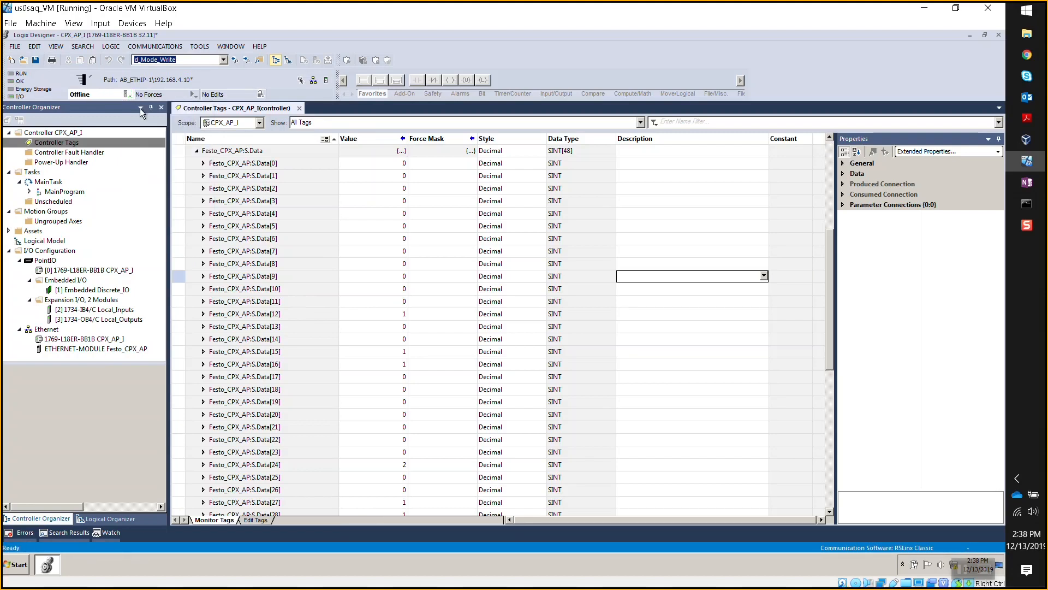
{"action": "left_click", "coordinate": [299, 108]}
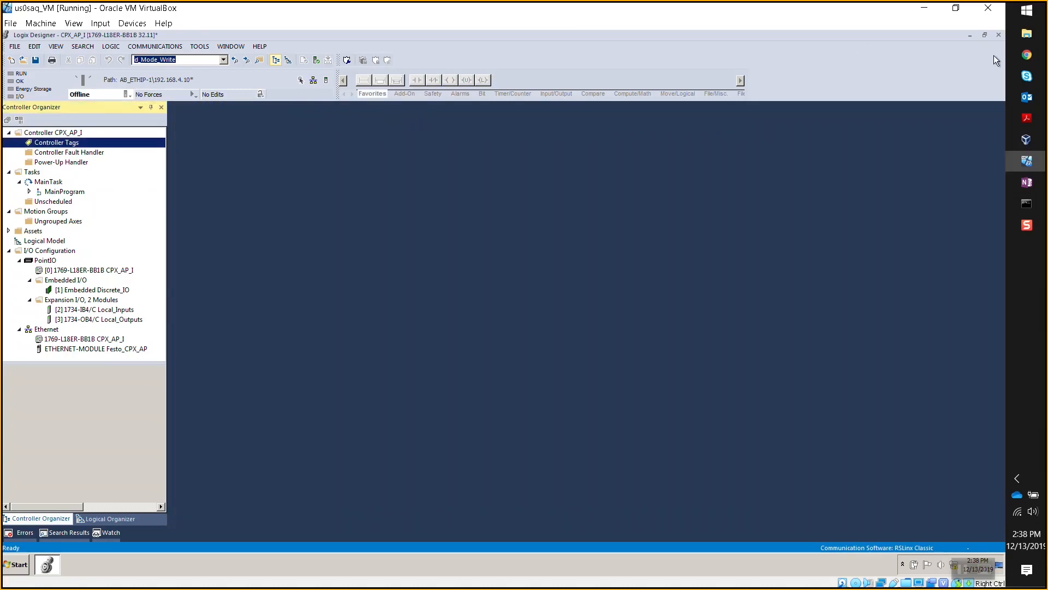
{"action": "left_click", "coordinate": [1026, 56]}
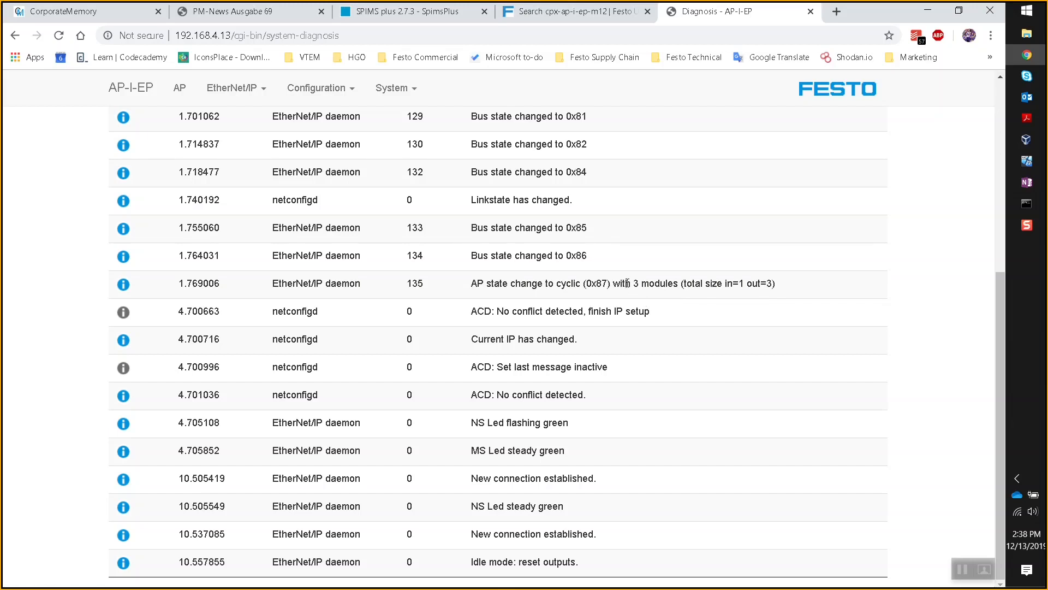
- Download the device's EDS file from the web server's EtherNet/IP menu
{"action": "scroll", "coordinate": [625, 282], "scroll_direction": "up", "scroll_amount": 1}
{"action": "left_click", "coordinate": [261, 90]}
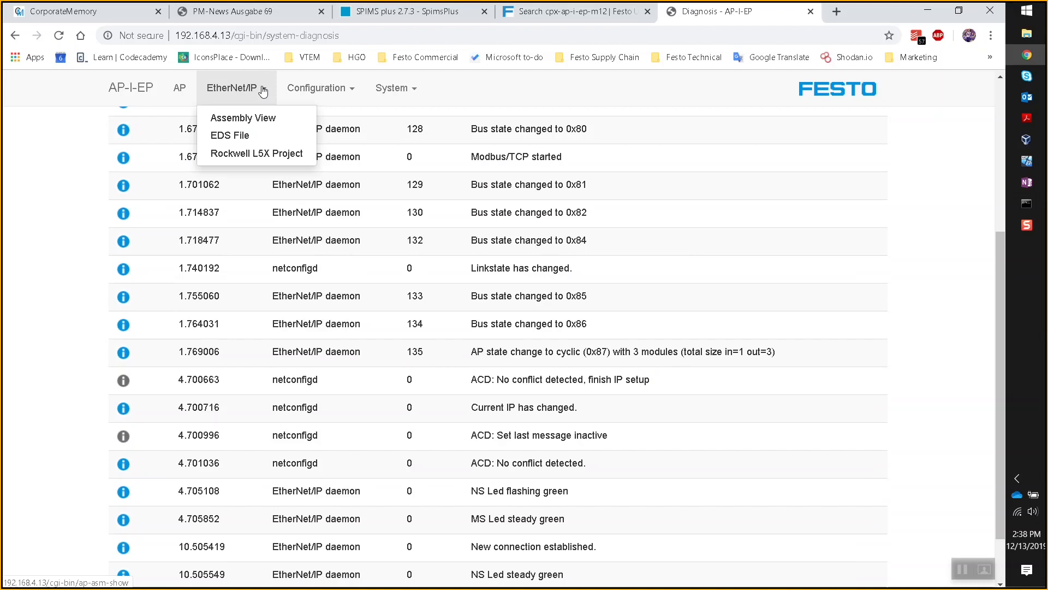
{"action": "left_click", "coordinate": [241, 137]}
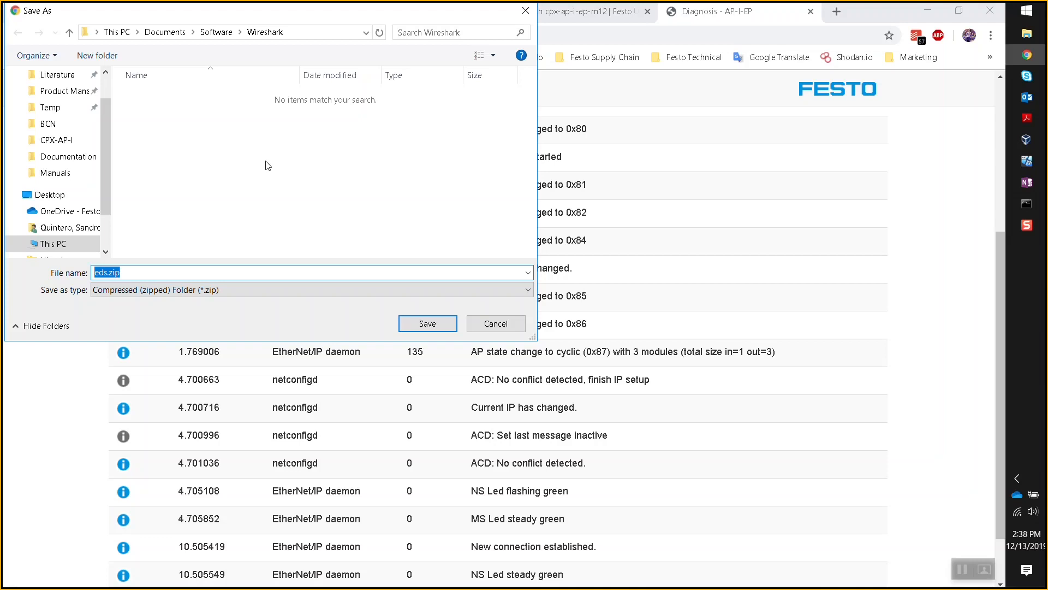
- Save eds.zip into a new folder named 'New folder' under Documents\Temp
{"action": "left_click", "coordinate": [165, 33]}
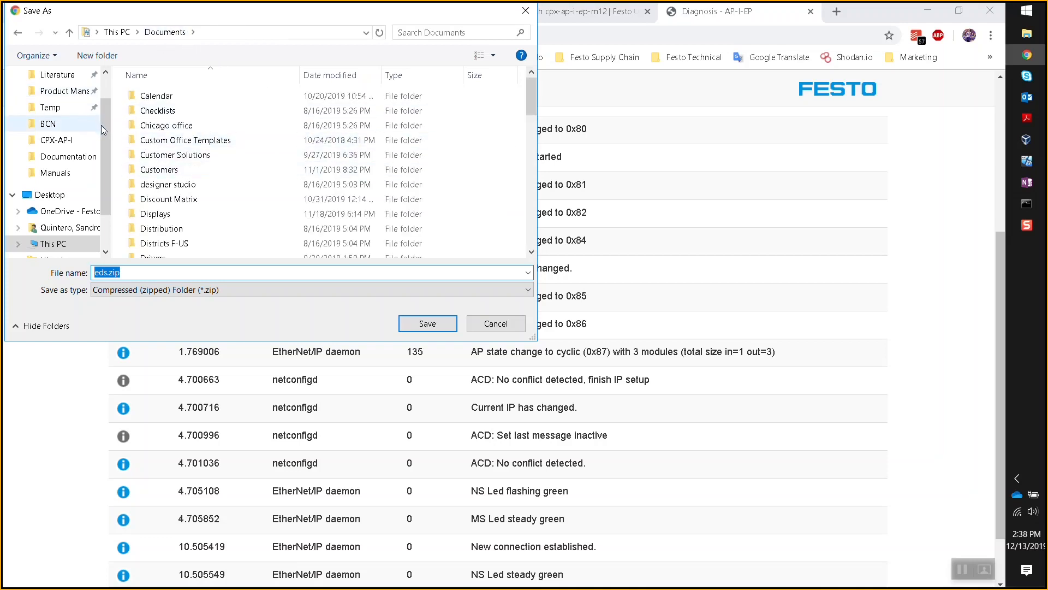
{"action": "scroll", "coordinate": [103, 130], "scroll_direction": "up", "scroll_amount": 2}
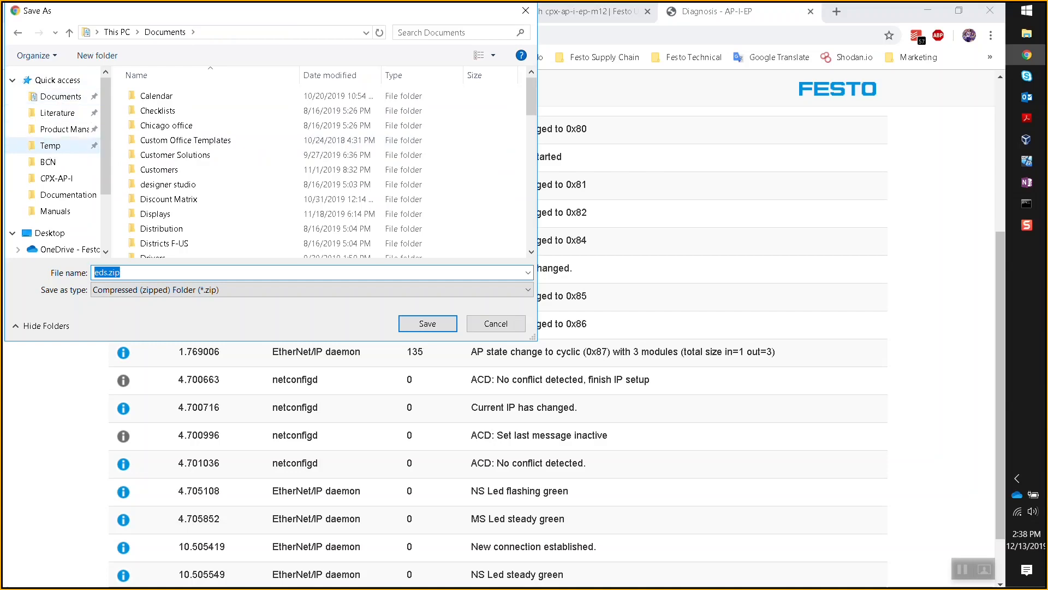
{"action": "left_click", "coordinate": [50, 146]}
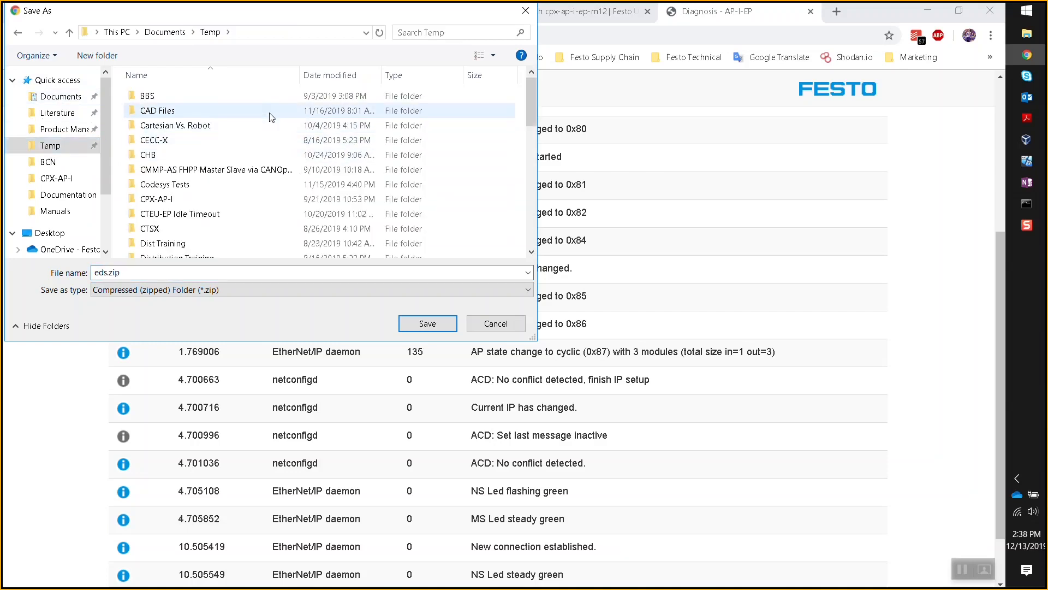
{"action": "right_click", "coordinate": [271, 117]}
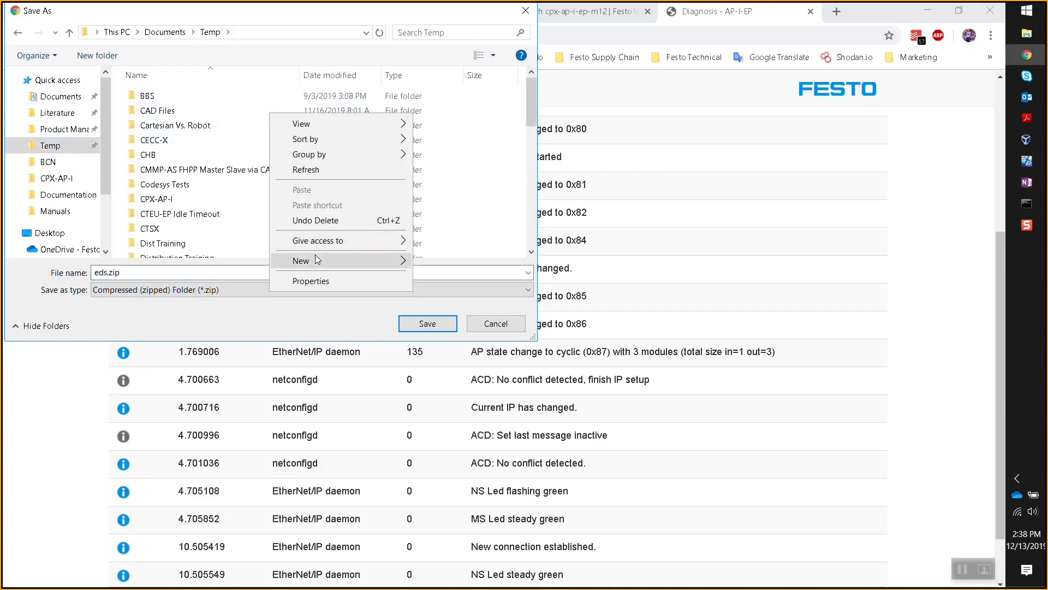
{"action": "mouse_move", "coordinate": [317, 259]}
{"action": "left_click", "coordinate": [442, 263]}
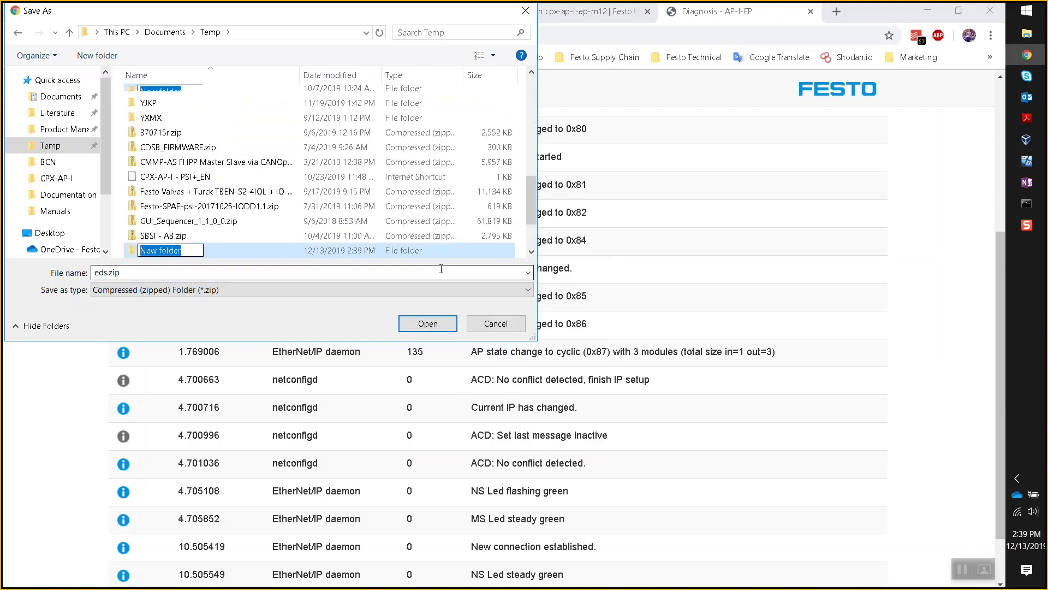
{"action": "key", "text": "Return"}
{"action": "key", "text": "Return"}
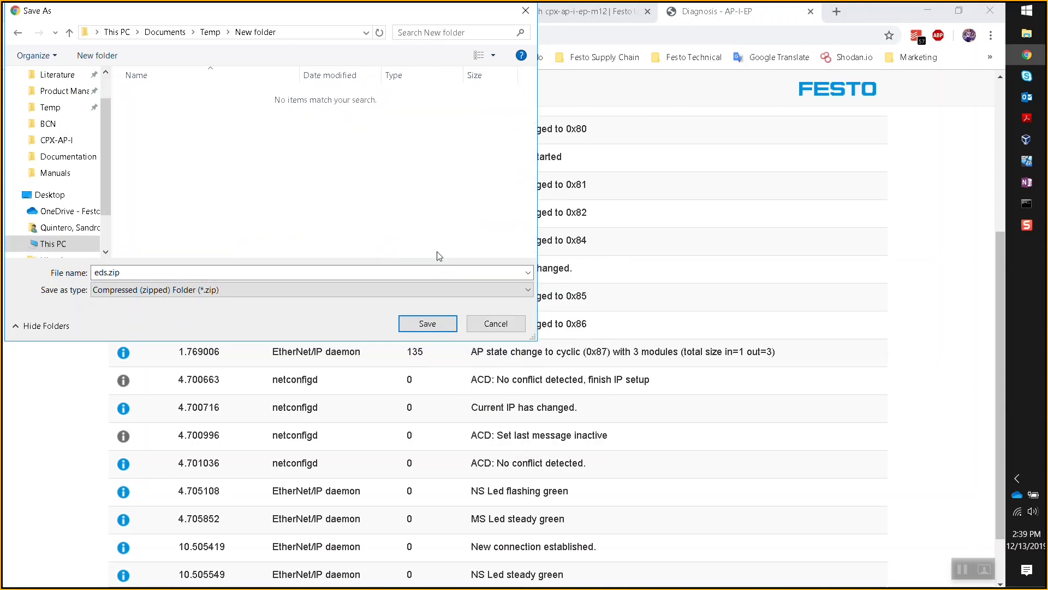
{"action": "left_click", "coordinate": [427, 323]}
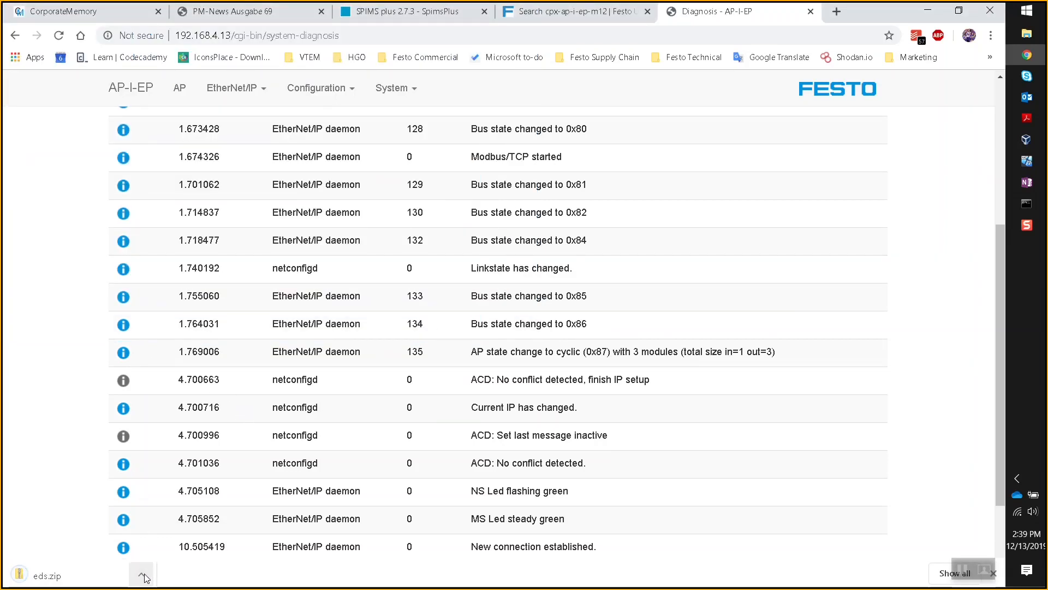
{"action": "left_click", "coordinate": [143, 575]}
- Extract eds.zip into an eds folder holding CPX-AP-I-EP_NoConfig.eds and cpx-ap-i-ep.ico
{"action": "left_click", "coordinate": [164, 529]}
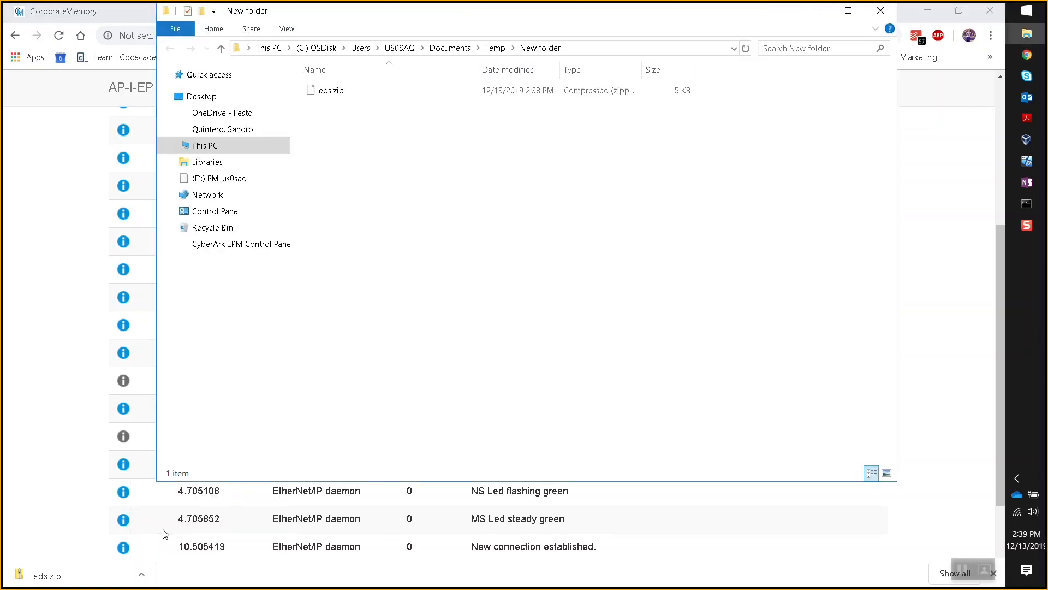
{"action": "right_click", "coordinate": [333, 93]}
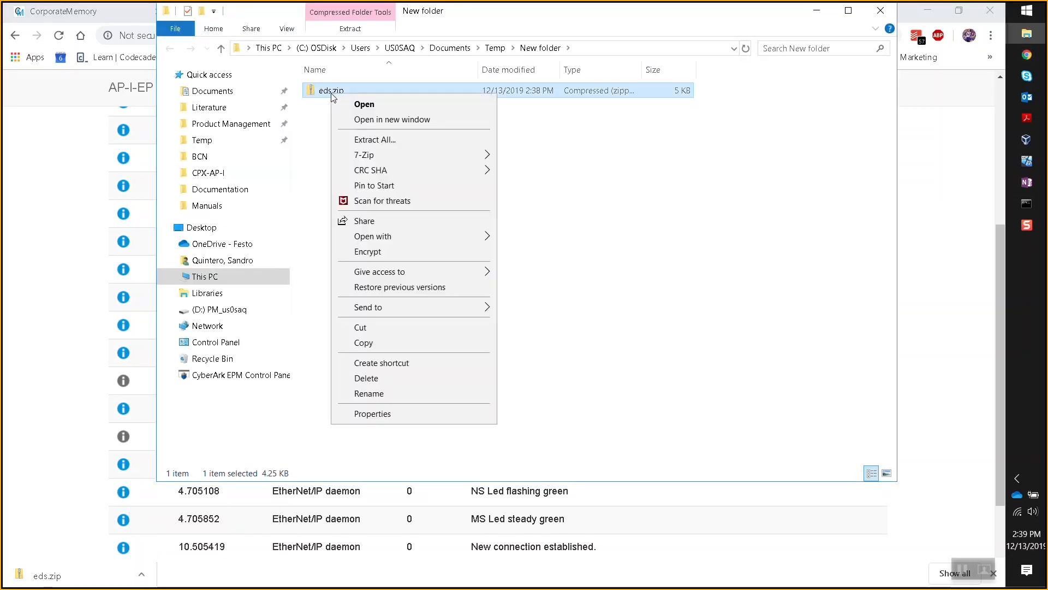
{"action": "left_click", "coordinate": [376, 138]}
{"action": "left_click", "coordinate": [611, 440]}
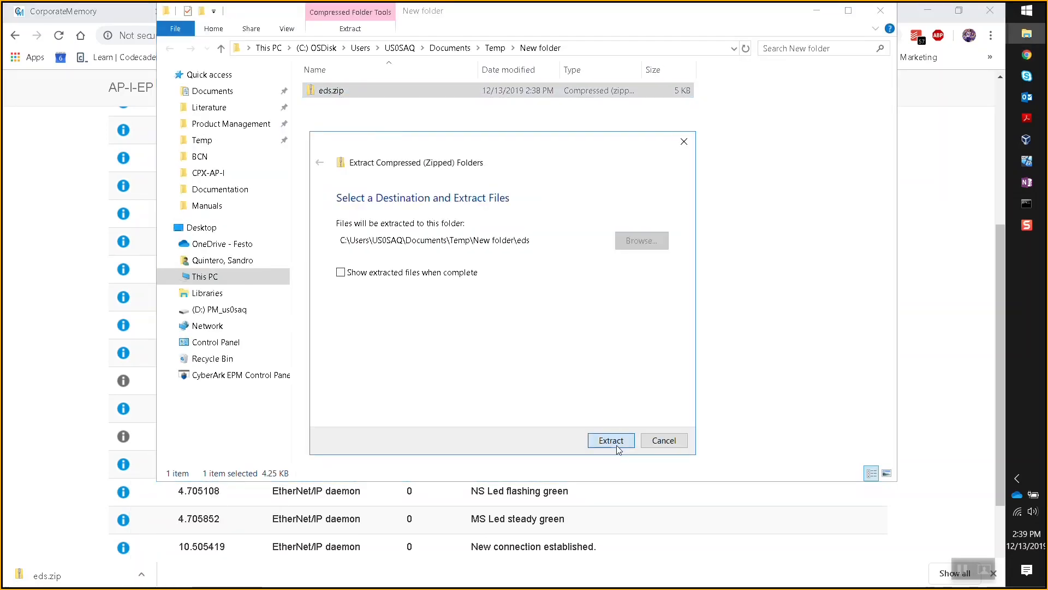
{"action": "double_click", "coordinate": [326, 91]}
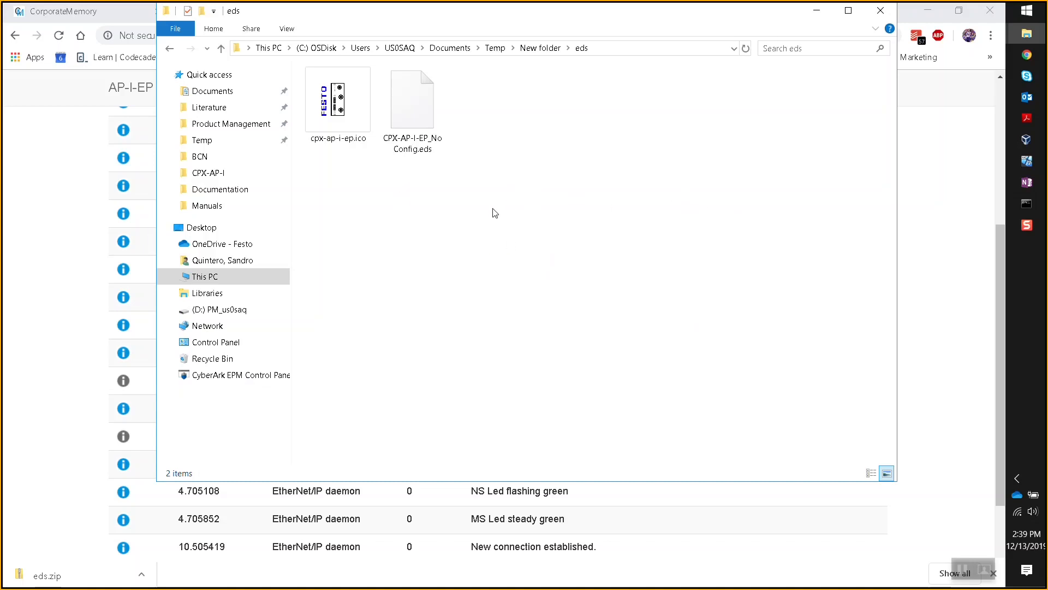
{"action": "left_click", "coordinate": [1021, 161]}
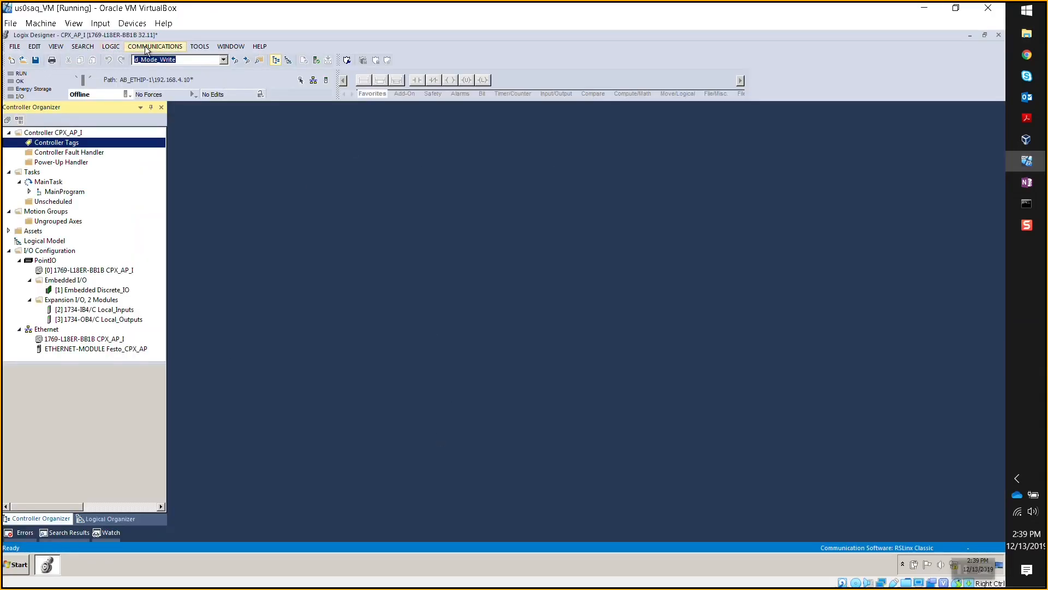
- Launch the EDS Hardware Installation Tool and advance to registering an EDS file, copying the eds folder path
{"action": "left_click", "coordinate": [200, 46]}
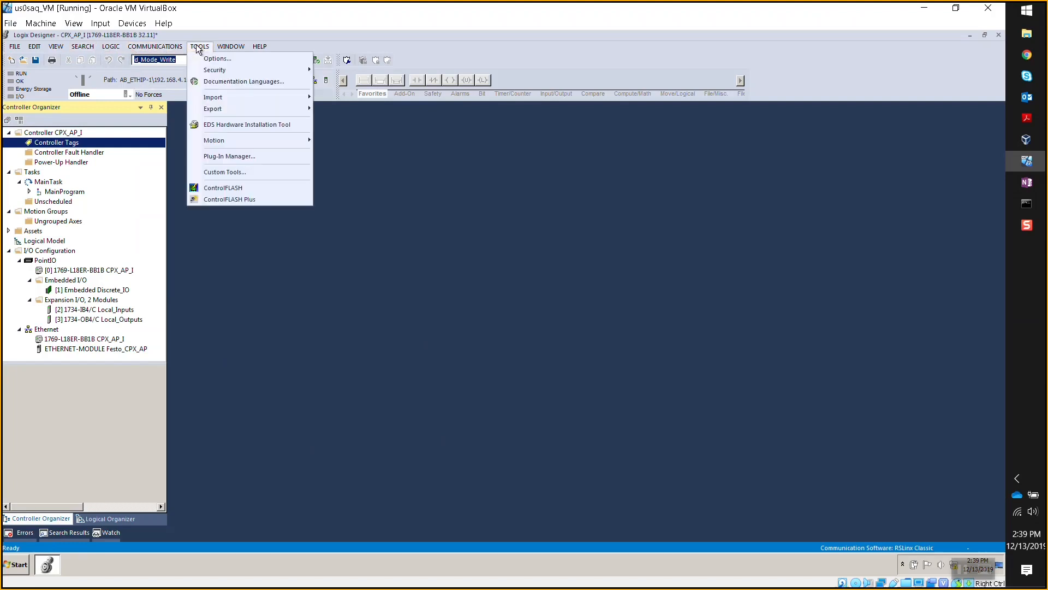
{"action": "left_click", "coordinate": [227, 125]}
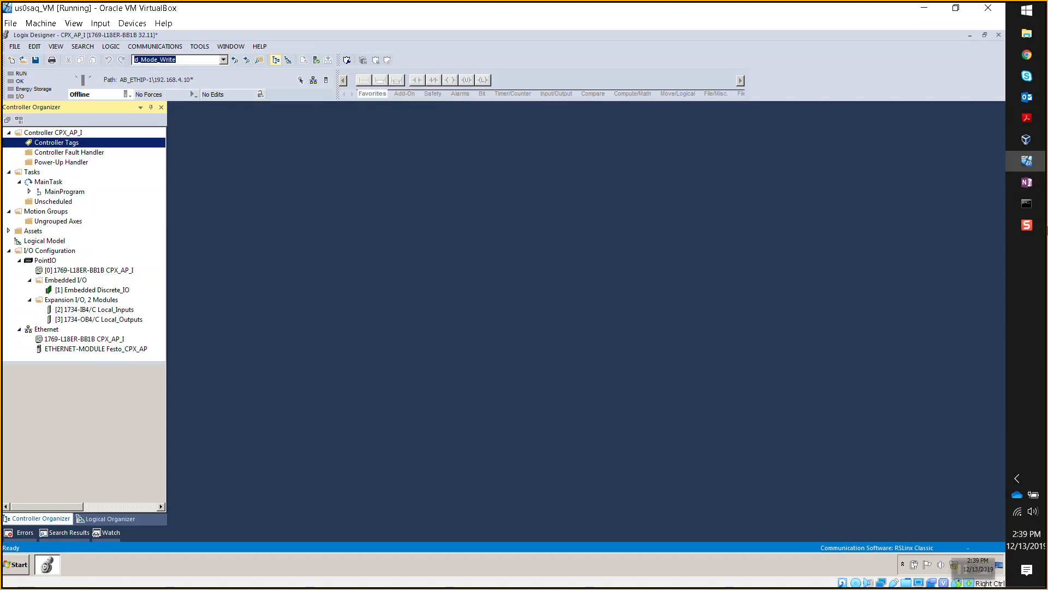
{"action": "mouse_move", "coordinate": [1027, 33]}
{"action": "left_click", "coordinate": [975, 516]}
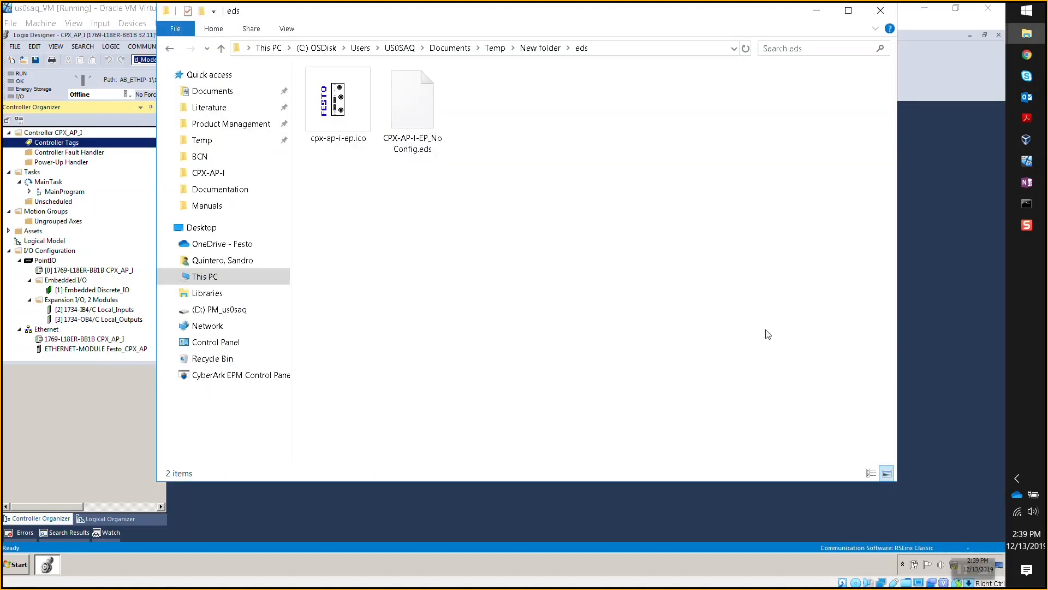
{"action": "left_click", "coordinate": [628, 53]}
{"action": "key", "text": "ctrl+c"}
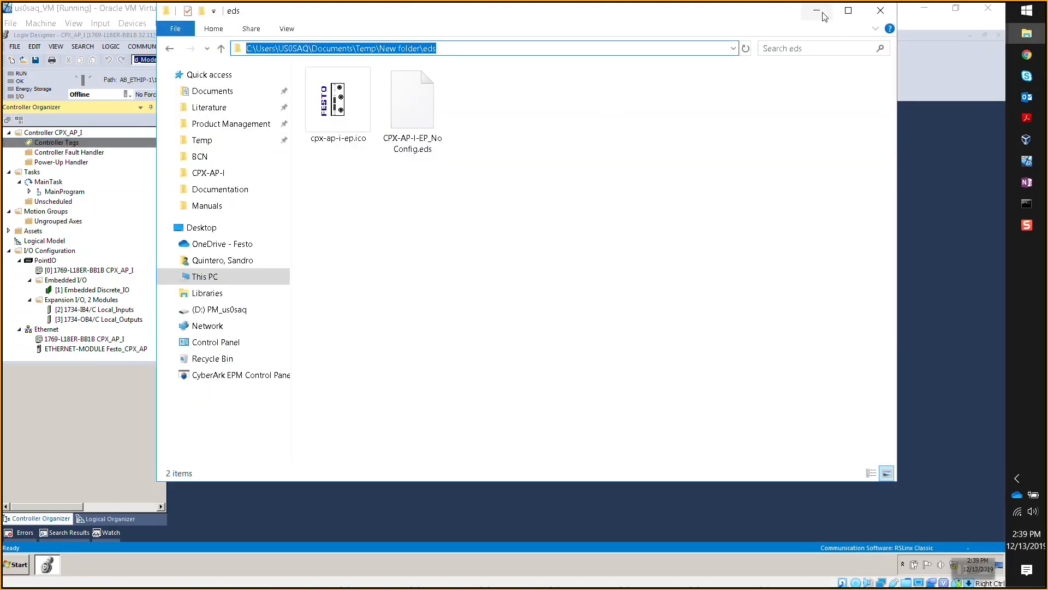
{"action": "left_click", "coordinate": [819, 13]}
{"action": "left_click", "coordinate": [624, 428]}
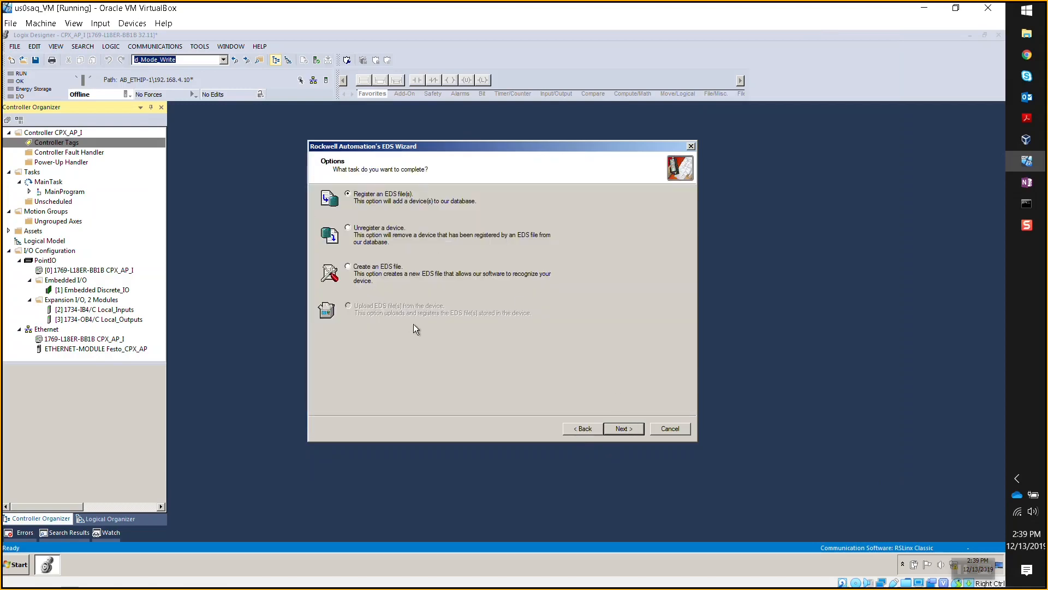
{"action": "left_click", "coordinate": [631, 428]}
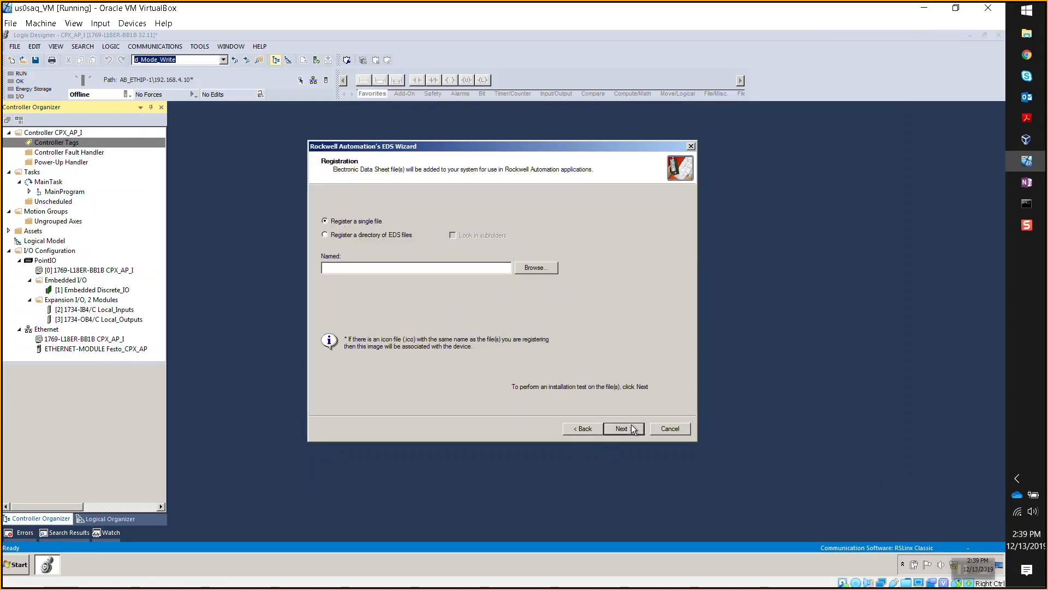
- Try browsing to the pasted eds folder path, which isn't reachable, then cancel the file dialog
{"action": "left_click", "coordinate": [536, 268]}
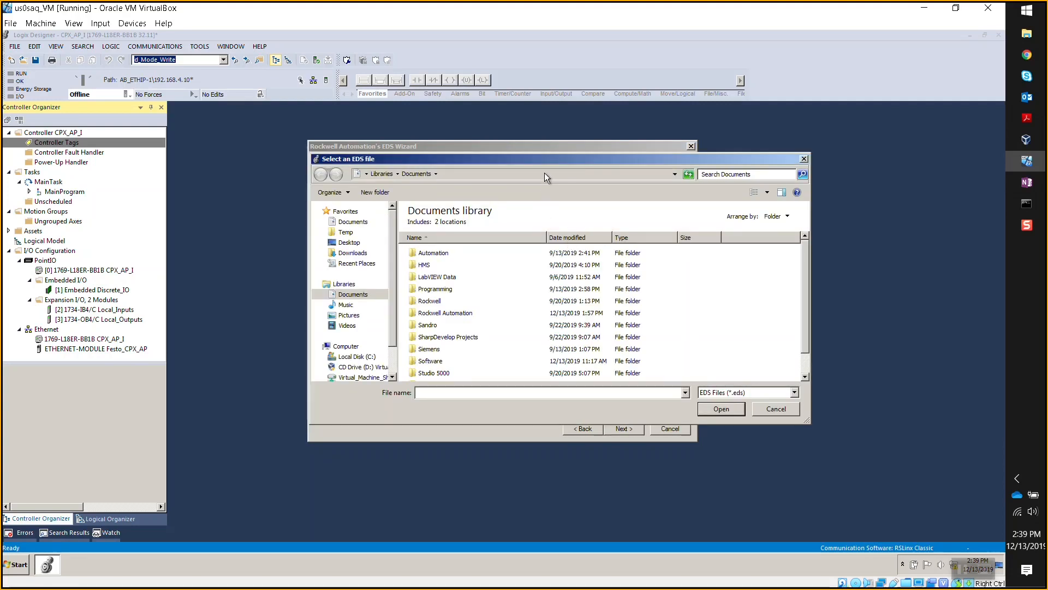
{"action": "left_click", "coordinate": [545, 173]}
{"action": "key", "text": "ctrl+v"}
{"action": "key", "text": "Return"}
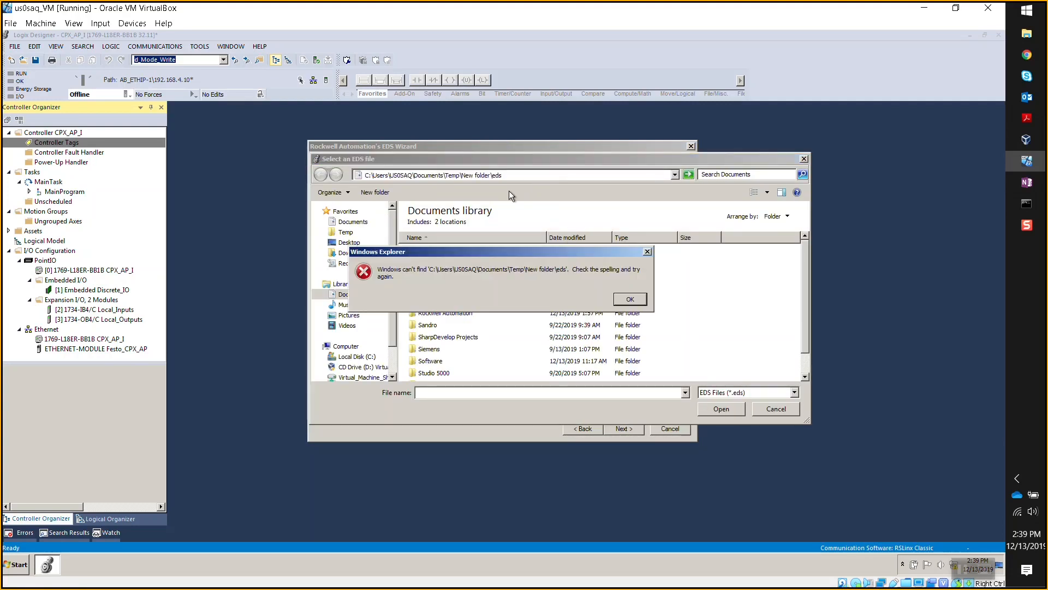
{"action": "left_click", "coordinate": [627, 299]}
{"action": "left_click", "coordinate": [517, 175]}
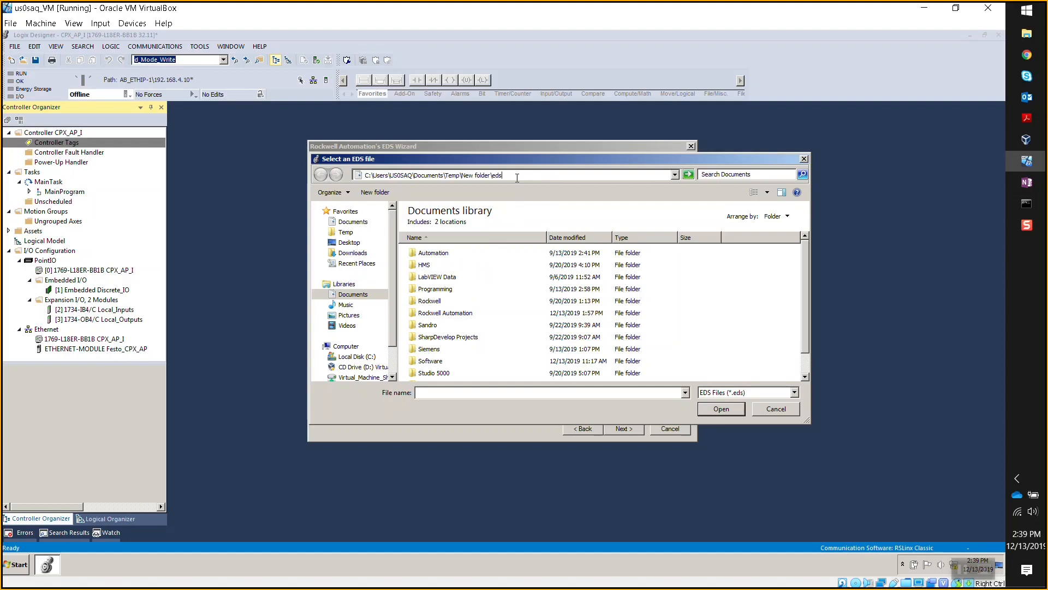
{"action": "key", "text": "BackSpace"}
{"action": "key", "text": "BackSpace"}
{"action": "key", "text": "BackSpace"}
{"action": "key", "text": "Return"}
{"action": "key", "text": "Return"}
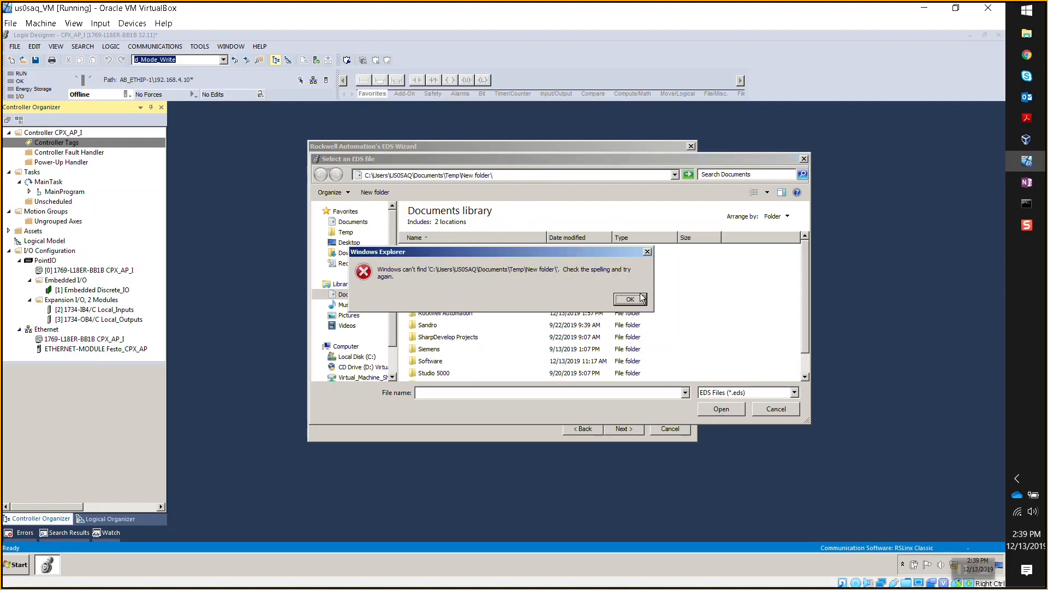
{"action": "left_click", "coordinate": [346, 232]}
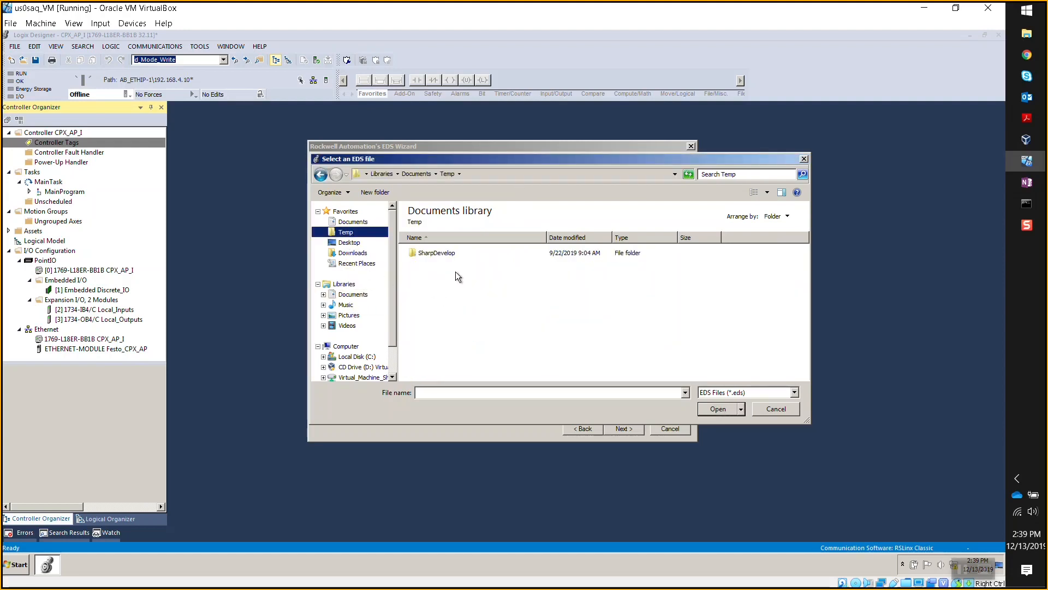
{"action": "left_click", "coordinate": [764, 409]}
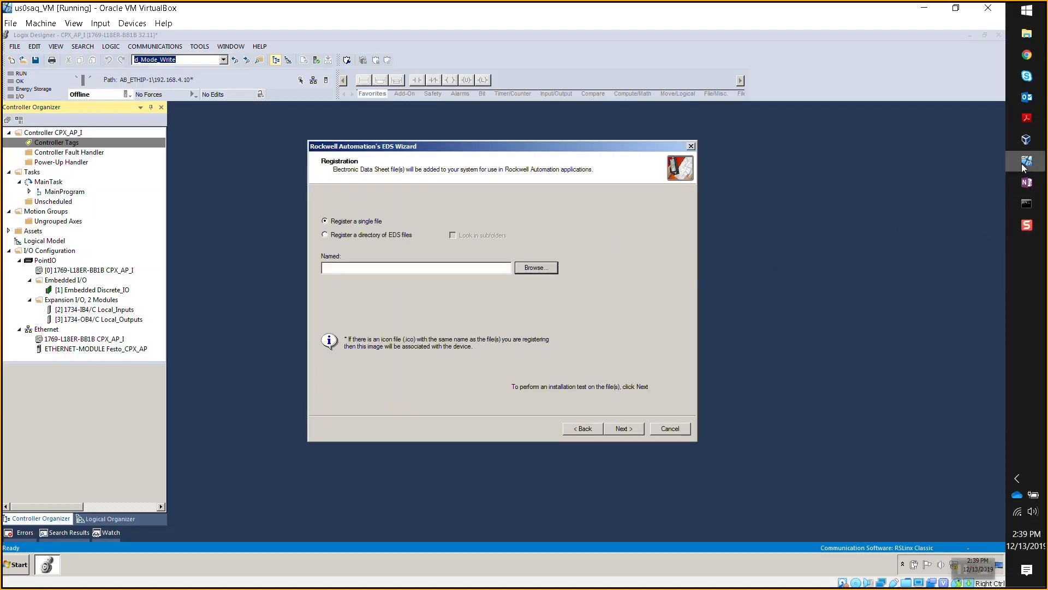
- Copy the eds folder into Documents\Virtual Machine Shared
{"action": "mouse_move", "coordinate": [1022, 35]}
{"action": "left_click", "coordinate": [941, 489]}
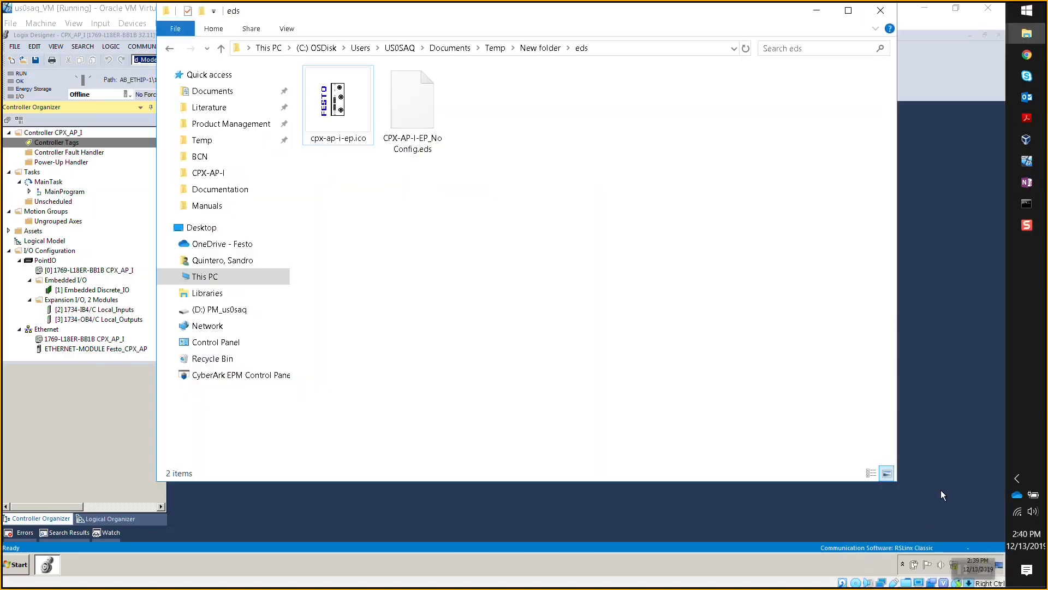
{"action": "left_click", "coordinate": [540, 48]}
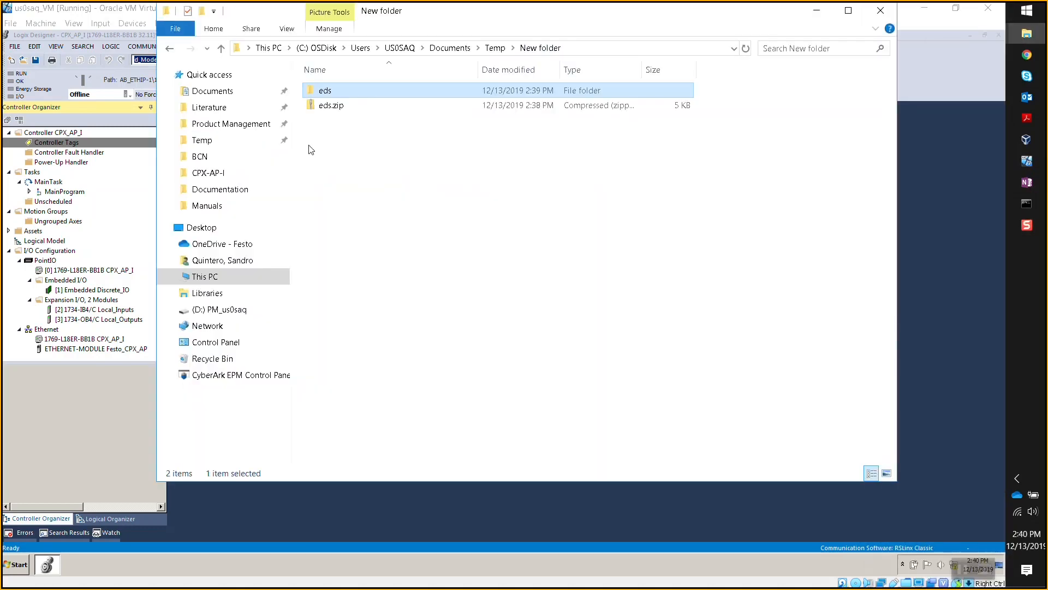
{"action": "right_click", "coordinate": [324, 96]}
{"action": "left_click", "coordinate": [371, 411]}
{"action": "left_click", "coordinate": [586, 293]}
{"action": "key", "text": "super+e"}
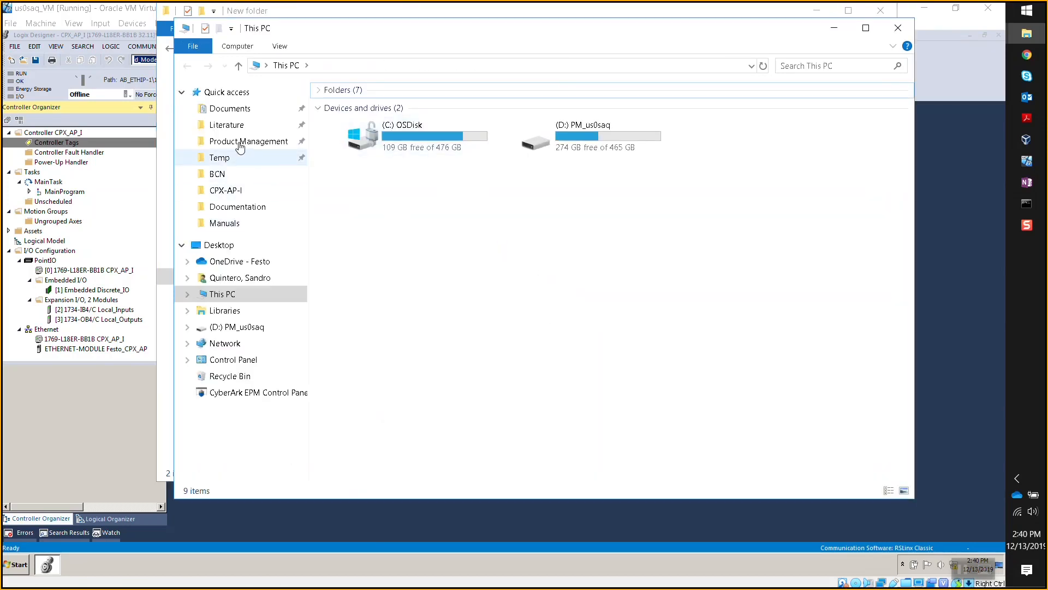
{"action": "left_click", "coordinate": [236, 112]}
{"action": "key", "text": "v"}
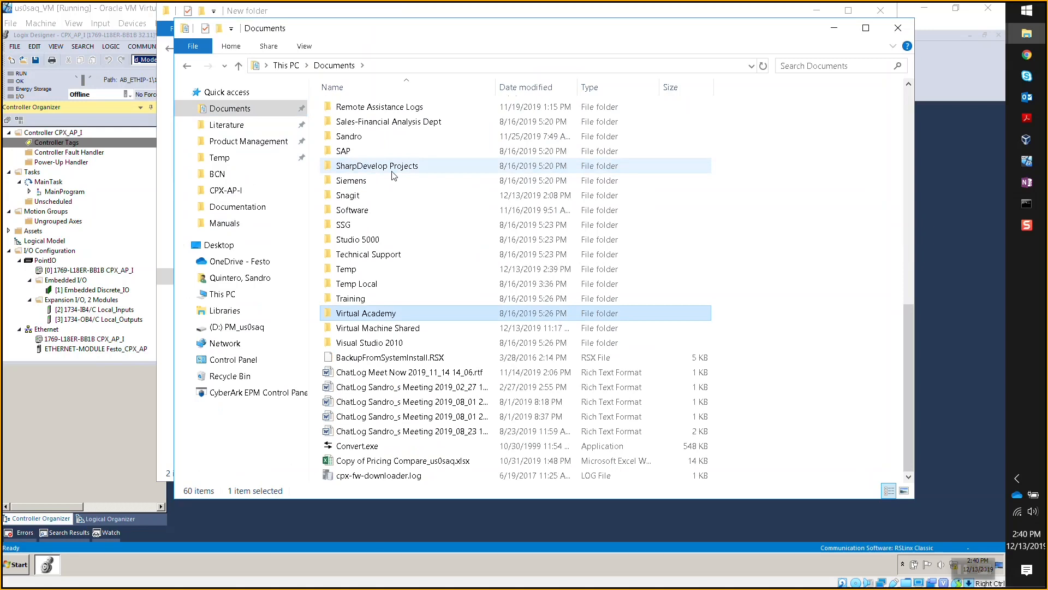
{"action": "key", "text": "v"}
{"action": "key", "text": "Return"}
{"action": "key", "text": "ctrl+v"}
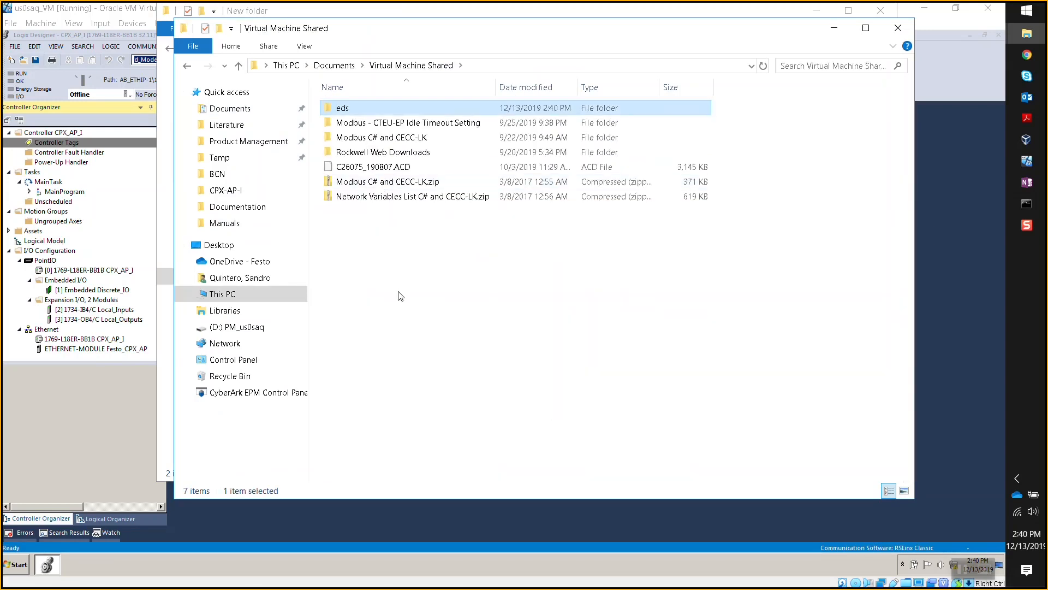
- Back in the EDS Wizard, browse for the EDS file again
{"action": "left_click", "coordinate": [977, 244]}
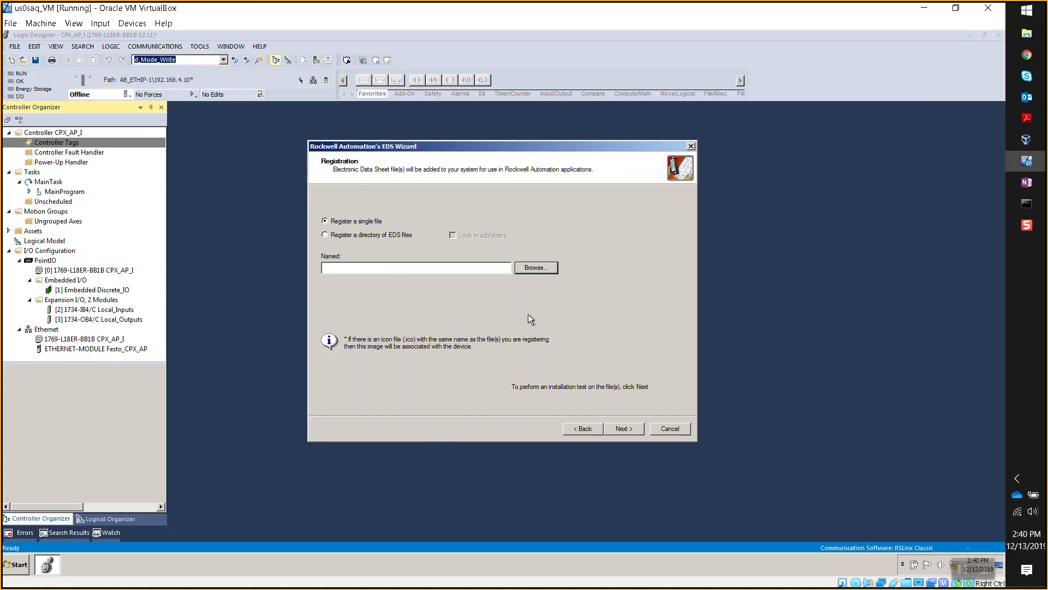
{"action": "left_click", "coordinate": [529, 268]}
{"action": "left_click", "coordinate": [448, 300]}
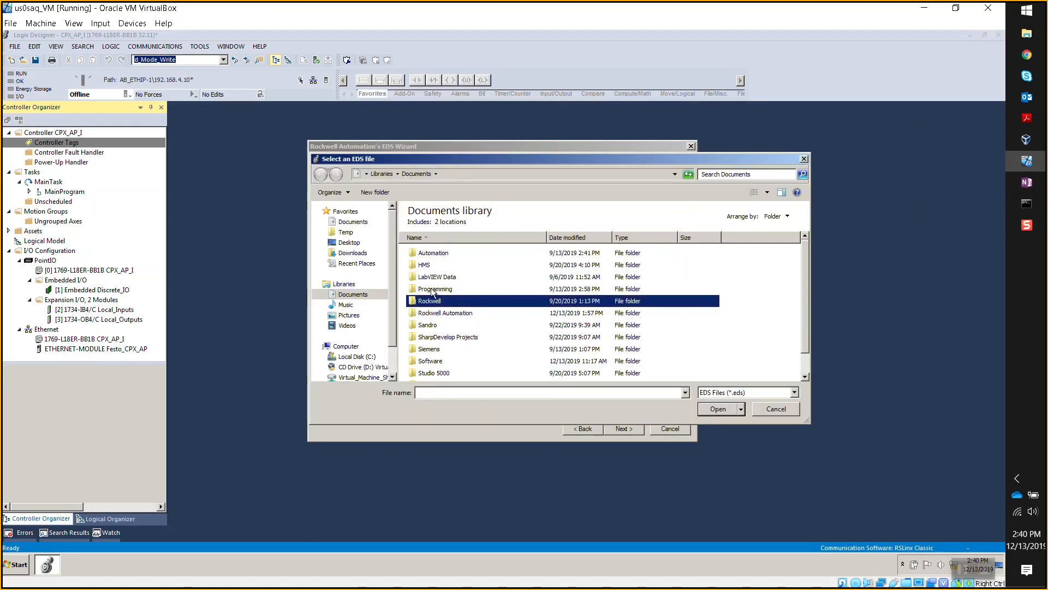
- Select CPX-AP-I-EP_NoConfig.eds from the shared E:\eds folder
{"action": "scroll", "coordinate": [365, 352], "scroll_direction": "down", "scroll_amount": 1}
{"action": "left_click", "coordinate": [358, 377]}
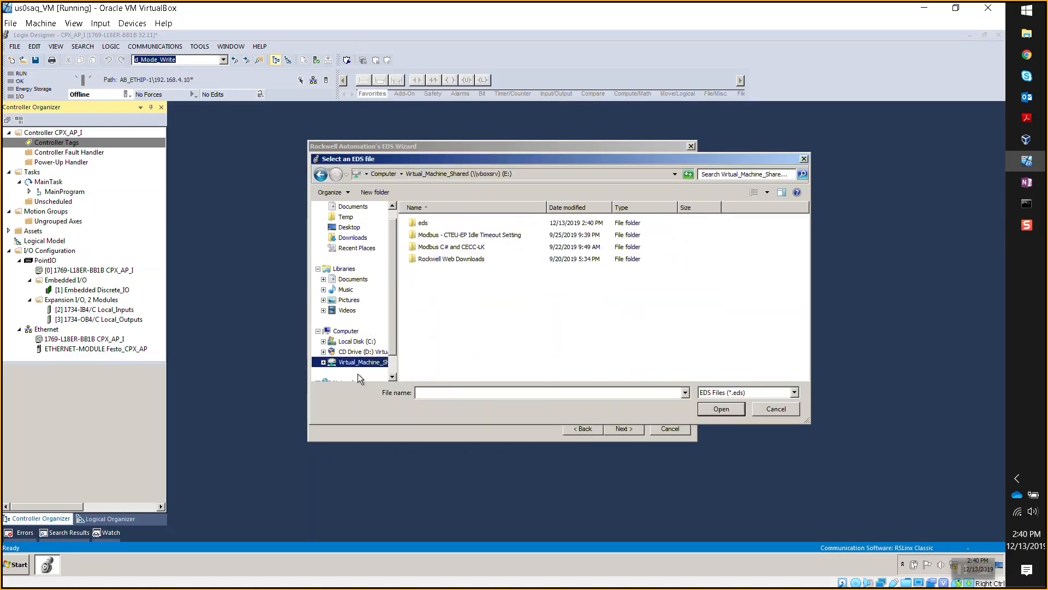
{"action": "double_click", "coordinate": [437, 224]}
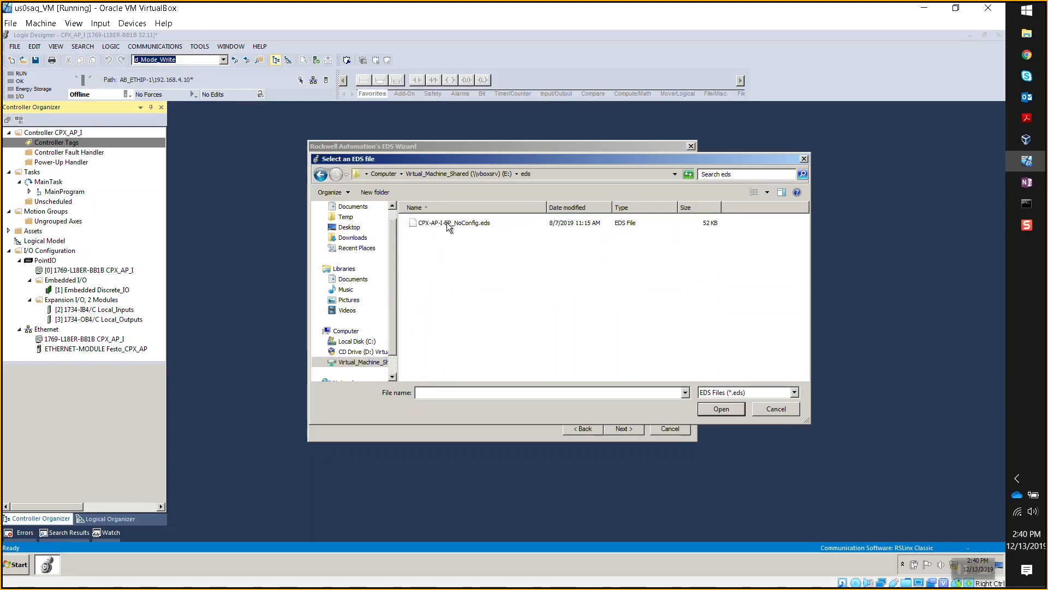
{"action": "double_click", "coordinate": [447, 223]}
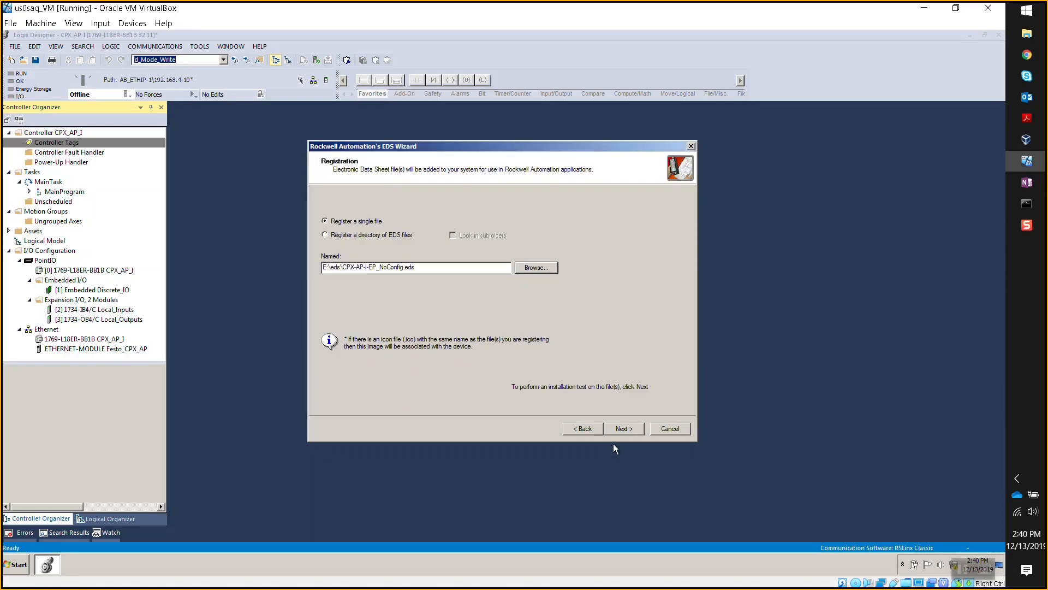
- Pass the installation test, keep the default image, and finish registering the CPX-AP-I-EP device
{"action": "left_click", "coordinate": [620, 429]}
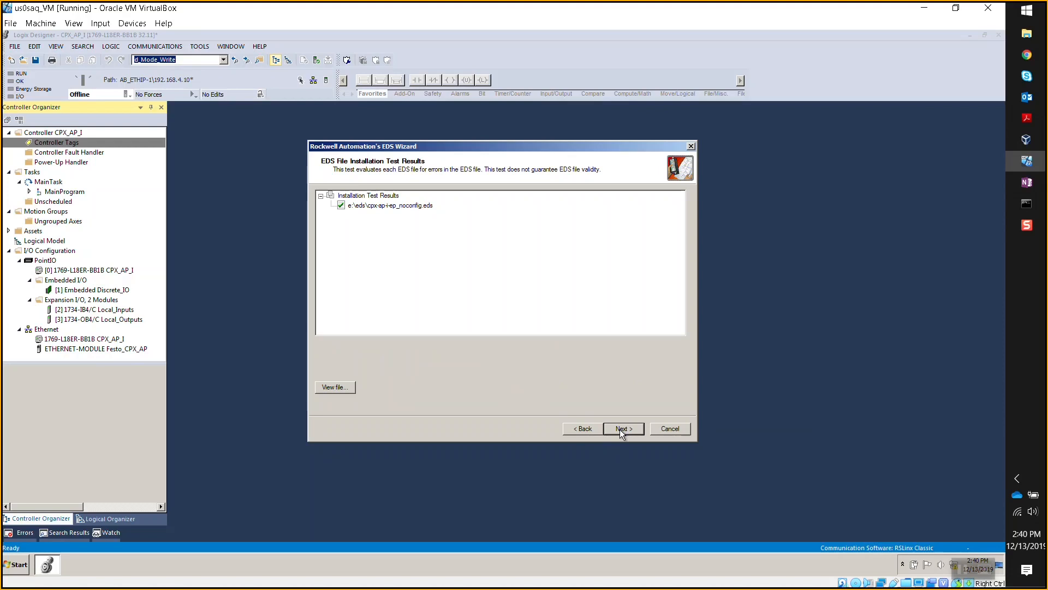
{"action": "left_click", "coordinate": [620, 429]}
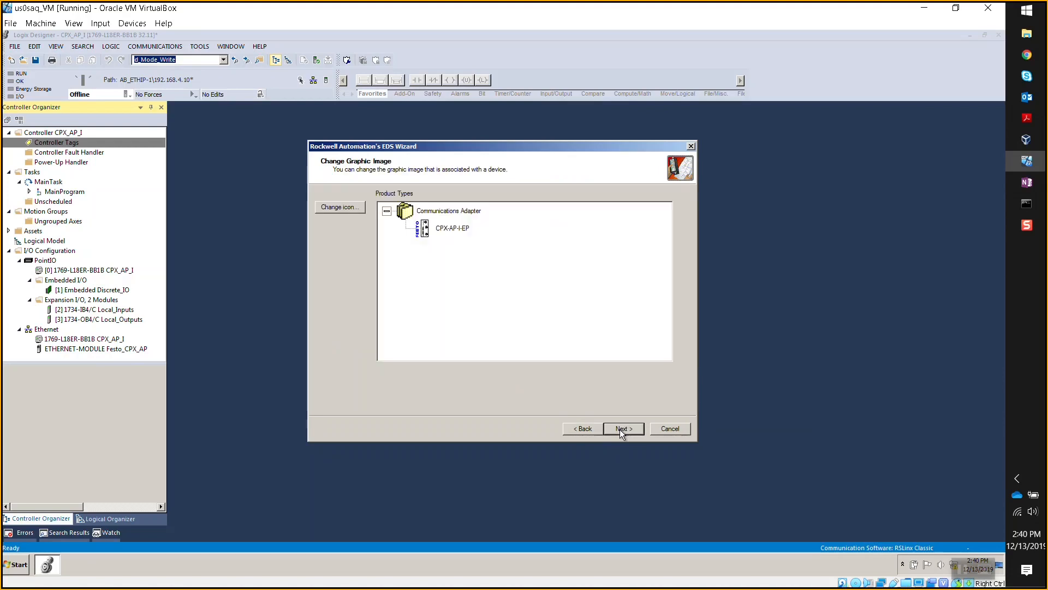
{"action": "left_click", "coordinate": [620, 429]}
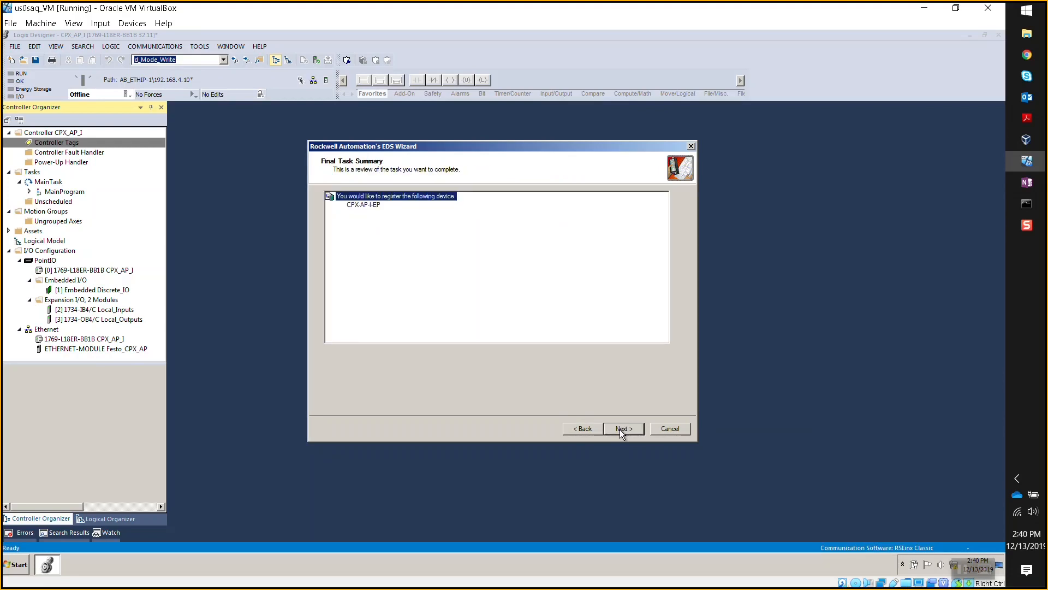
{"action": "left_click", "coordinate": [620, 429]}
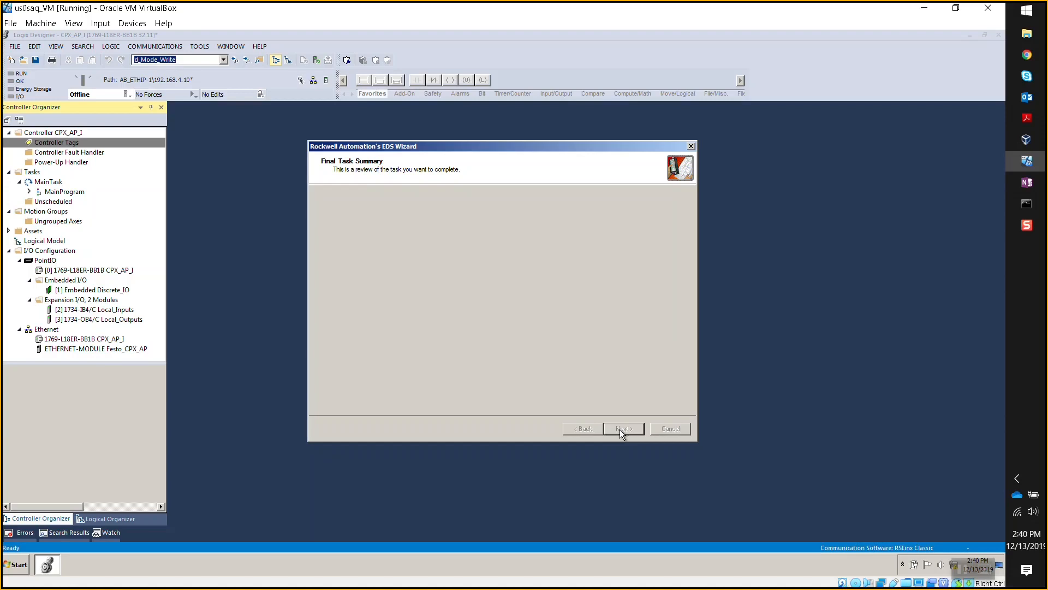
{"action": "left_click", "coordinate": [620, 429]}
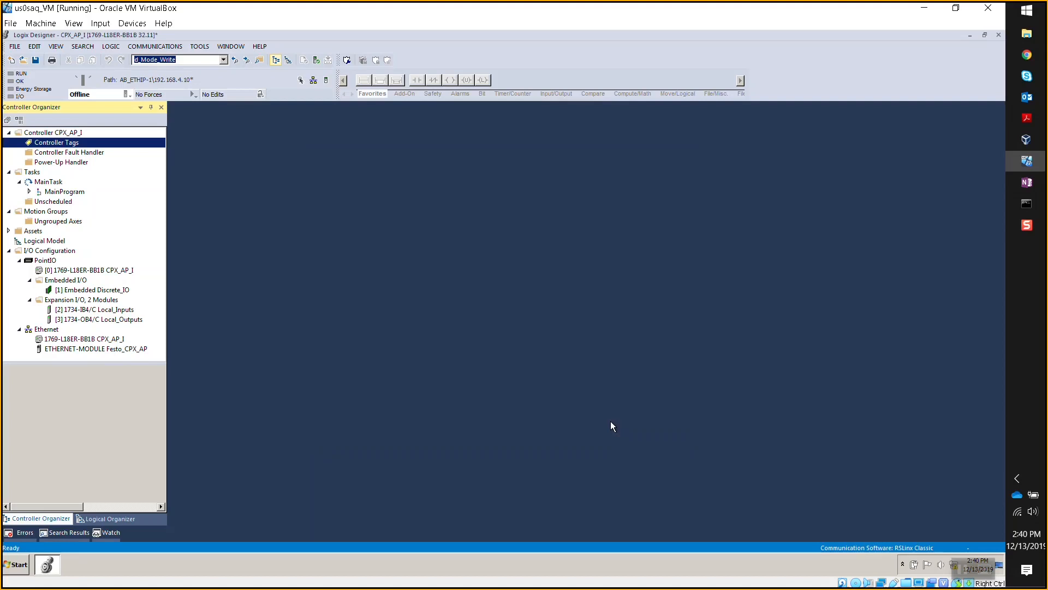
- Delete the generic ETHERNET-MODULE Festo_CPX_AP, leaving only the 1769-L18ER controller
{"action": "left_click", "coordinate": [97, 350]}
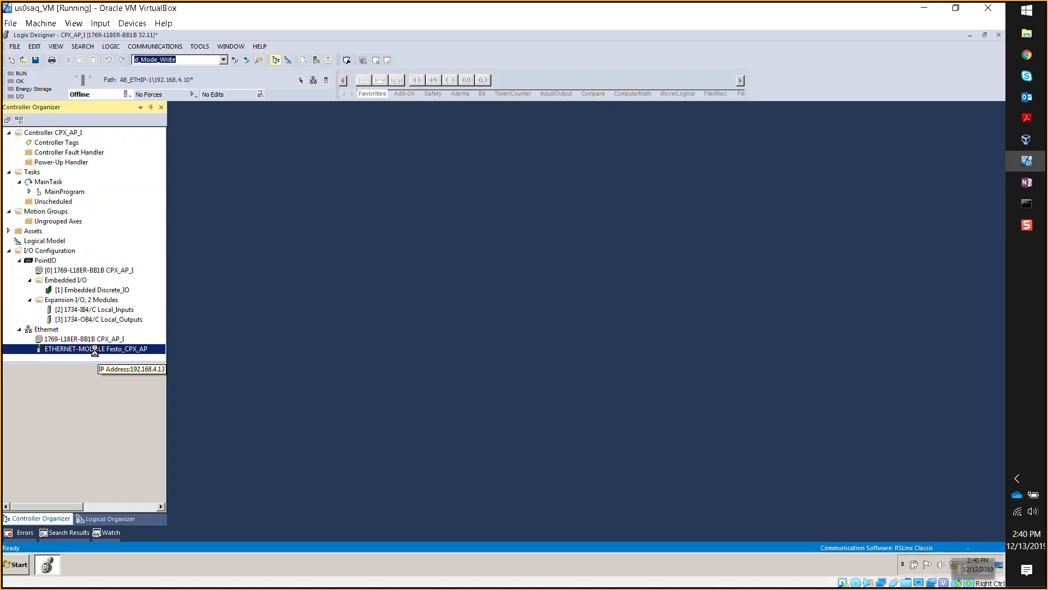
{"action": "right_click", "coordinate": [94, 349]}
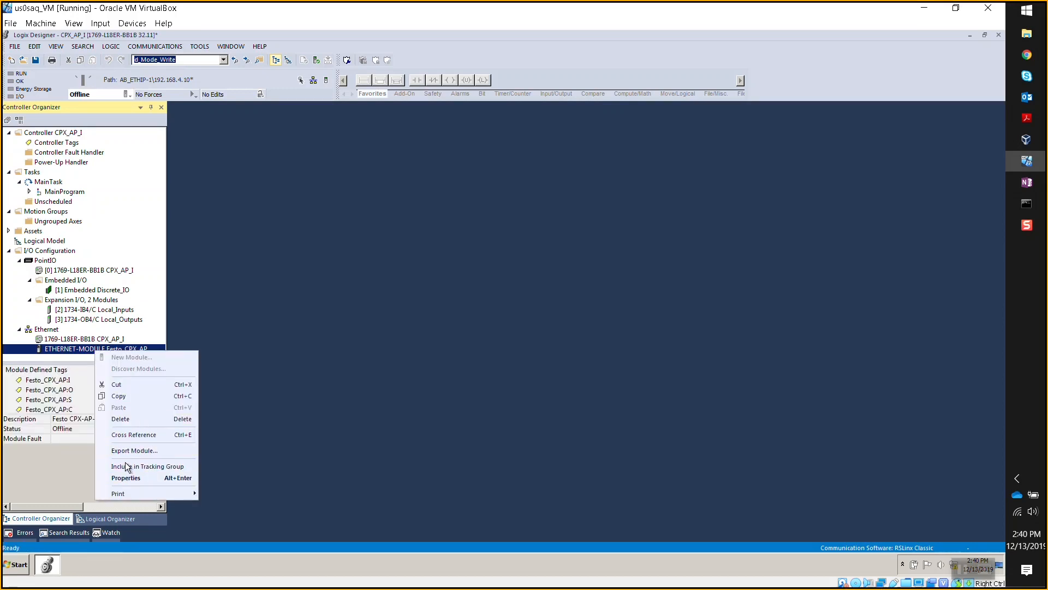
{"action": "left_click", "coordinate": [132, 419]}
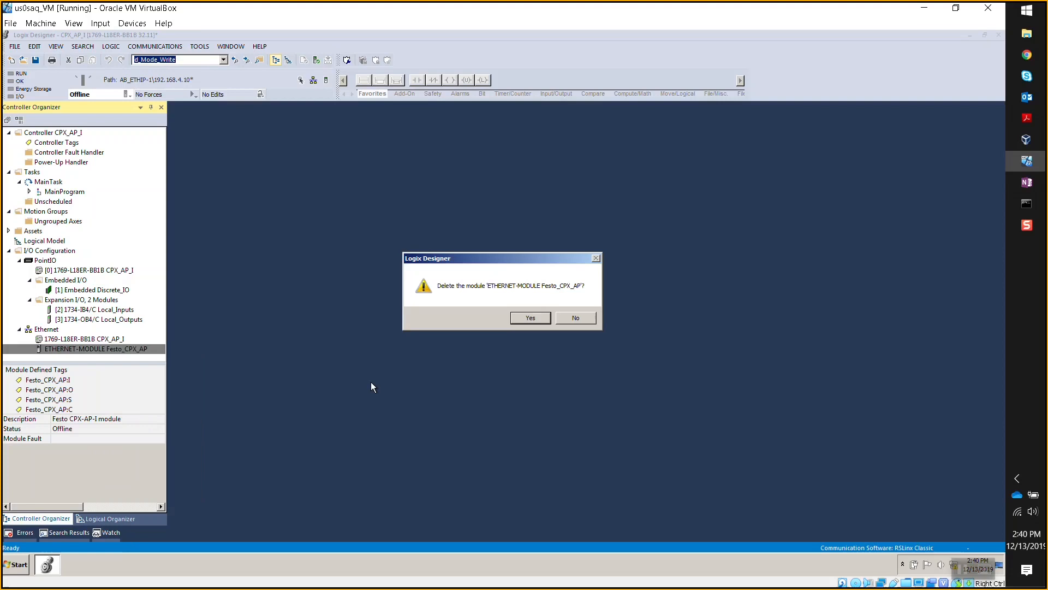
{"action": "left_click", "coordinate": [530, 318]}
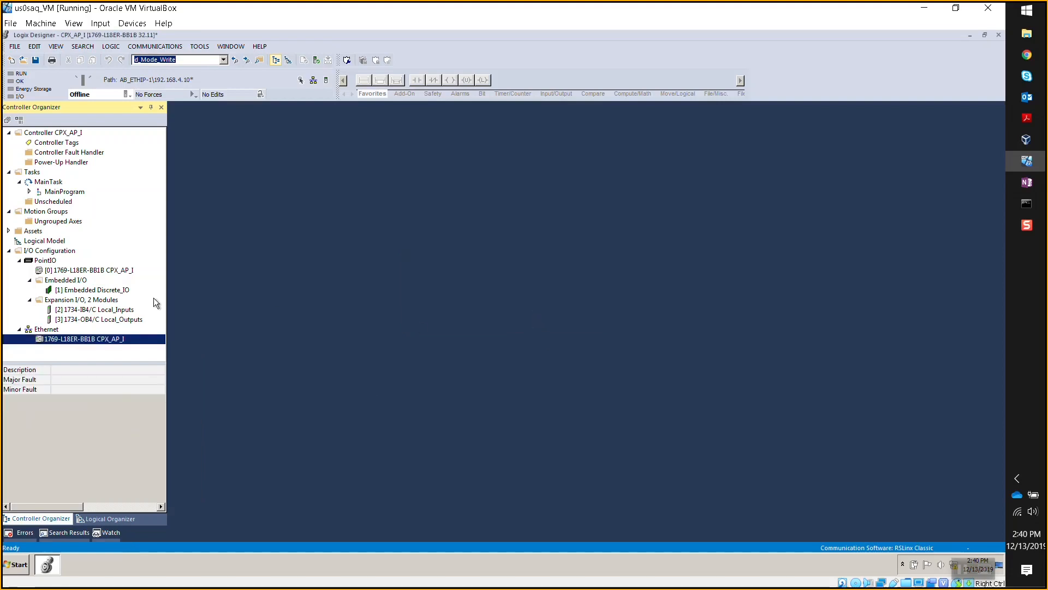
{"action": "right_click", "coordinate": [57, 331]}
- Add a new CPX-AP-I-EP module under Ethernet, found by searching 'fest'
{"action": "left_click", "coordinate": [91, 336]}
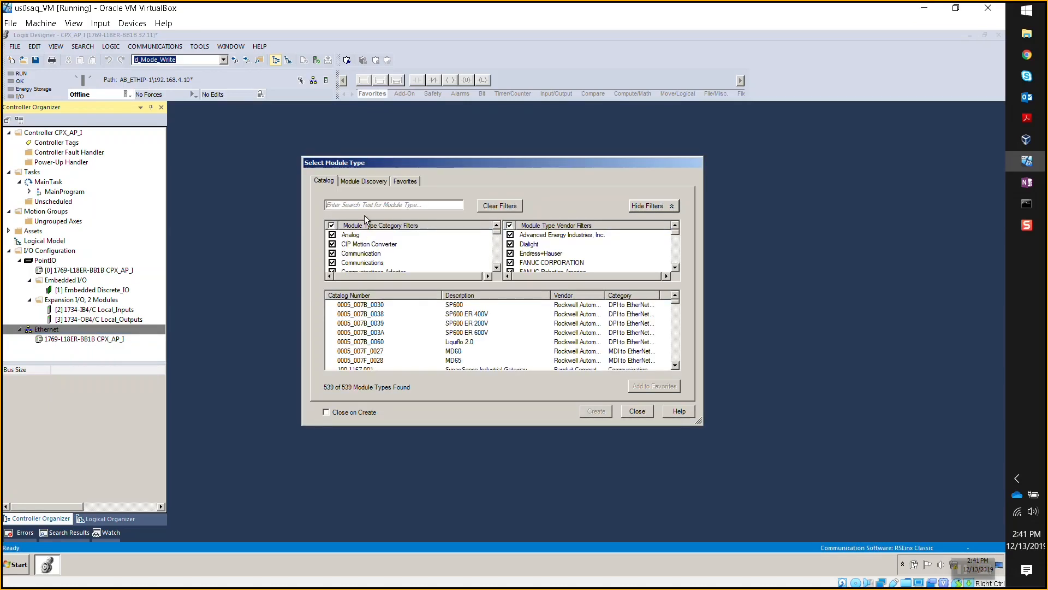
{"action": "type", "text": "festo"}
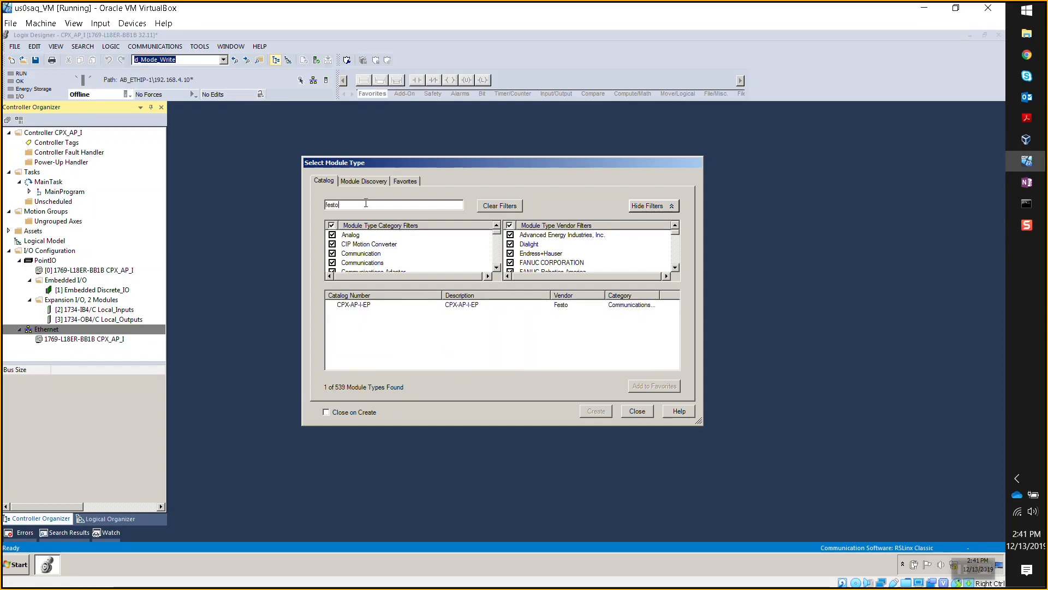
{"action": "left_click", "coordinate": [372, 307]}
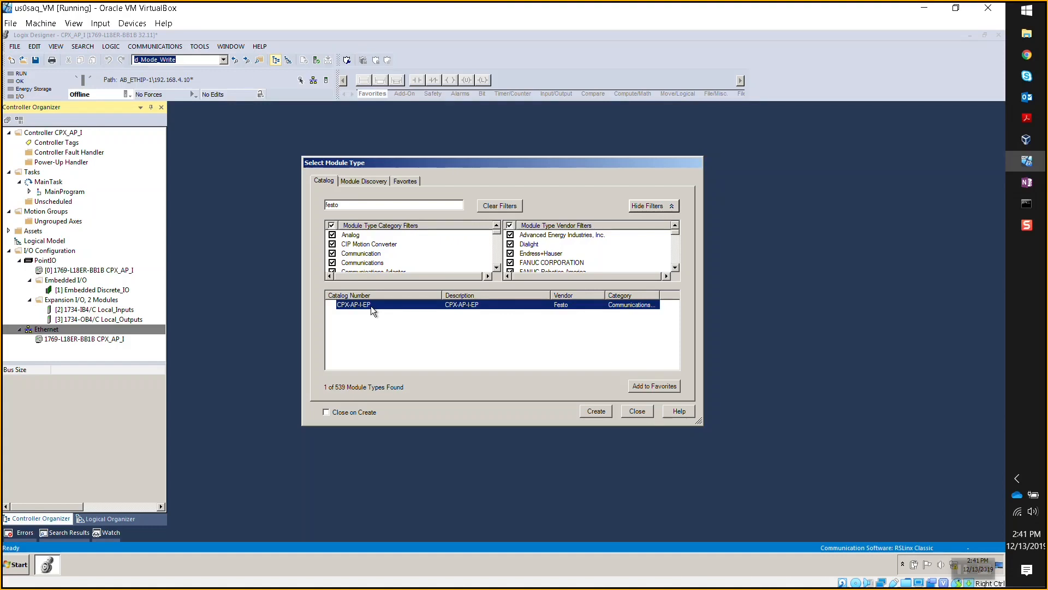
{"action": "double_click", "coordinate": [372, 307]}
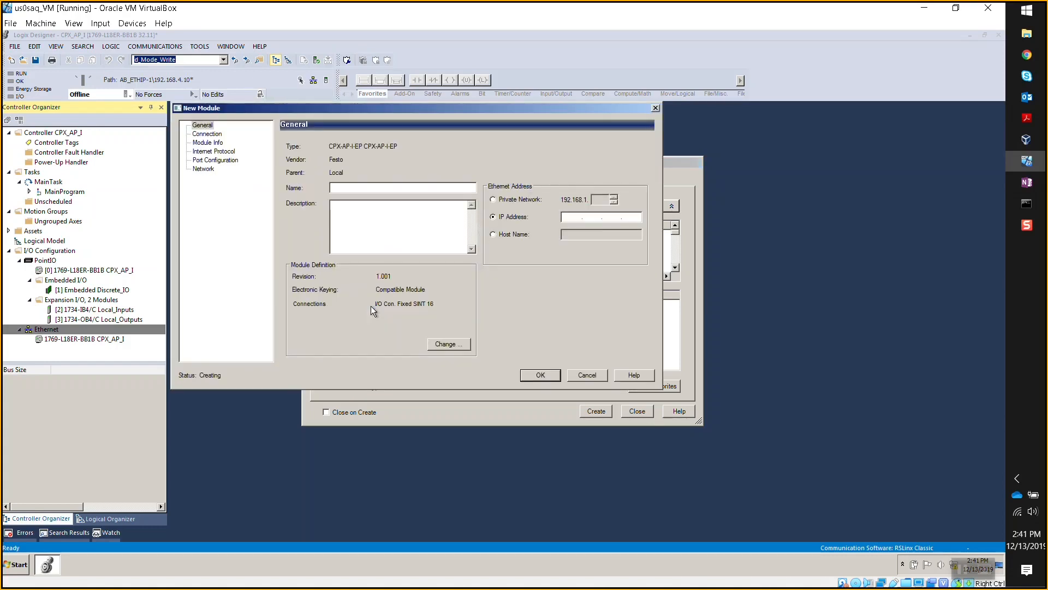
{"action": "left_click_drag", "start_coordinate": [372, 110], "coordinate": [397, 153]}
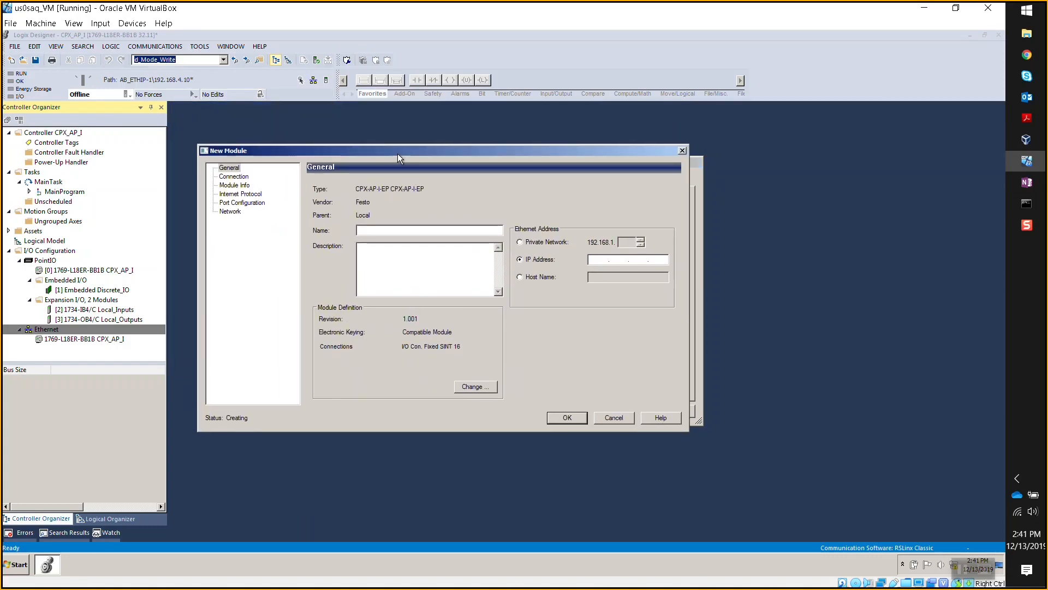
- Name the module Festo_CPX_AP with IP address 192.168.4.13 and open its module definition
{"action": "left_click", "coordinate": [432, 230]}
{"action": "type", "text": "Festo"}
{"action": "type", "text": "_CPC"}
{"action": "type", "text": "_AP"}
{"action": "left_click", "coordinate": [605, 259]}
{"action": "type", "text": "192 . 168 . 4 . 13"}
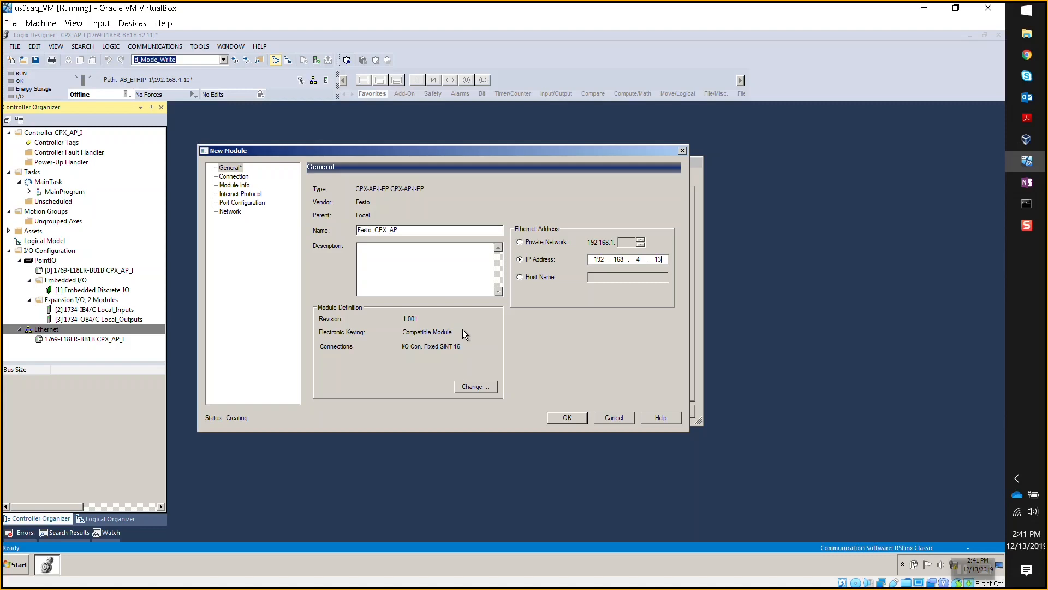
{"action": "left_click", "coordinate": [491, 387]}
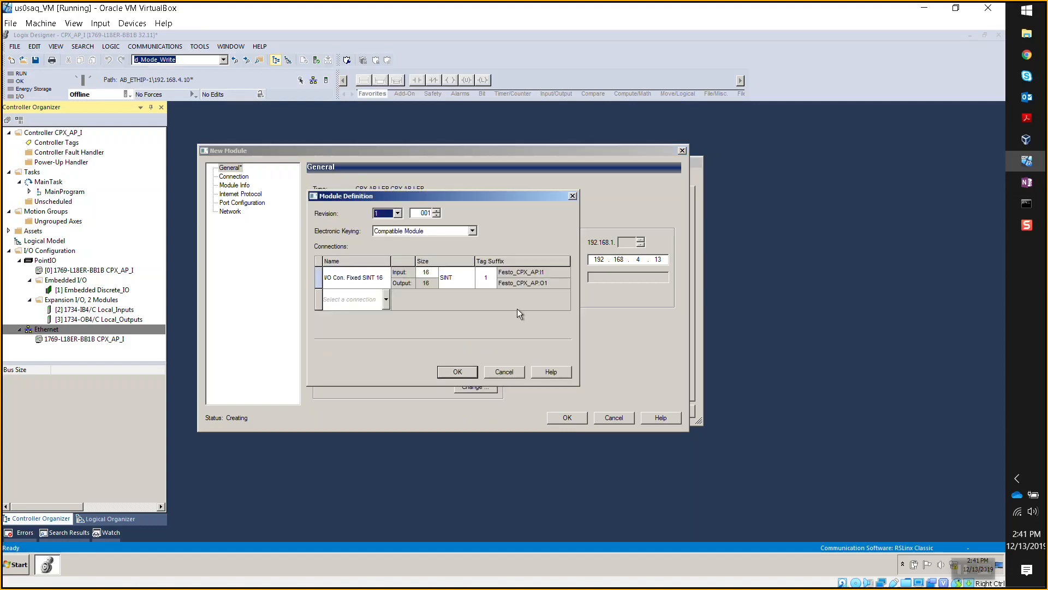
- Try Exact I/O size, then revert the connection to I/O Con. Fixed SINT 16
{"action": "left_click", "coordinate": [372, 284]}
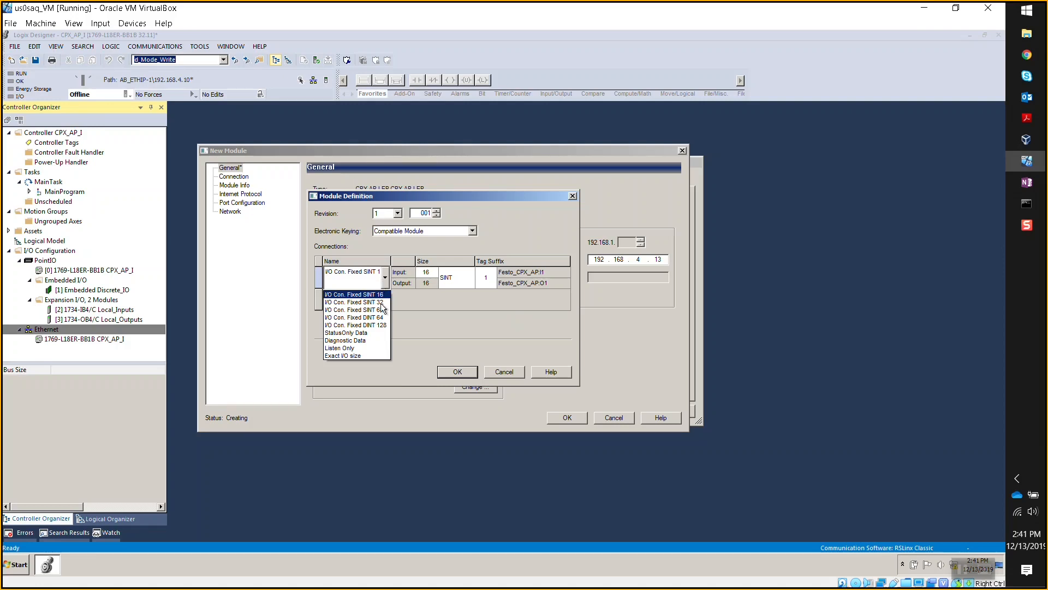
{"action": "left_click", "coordinate": [366, 355]}
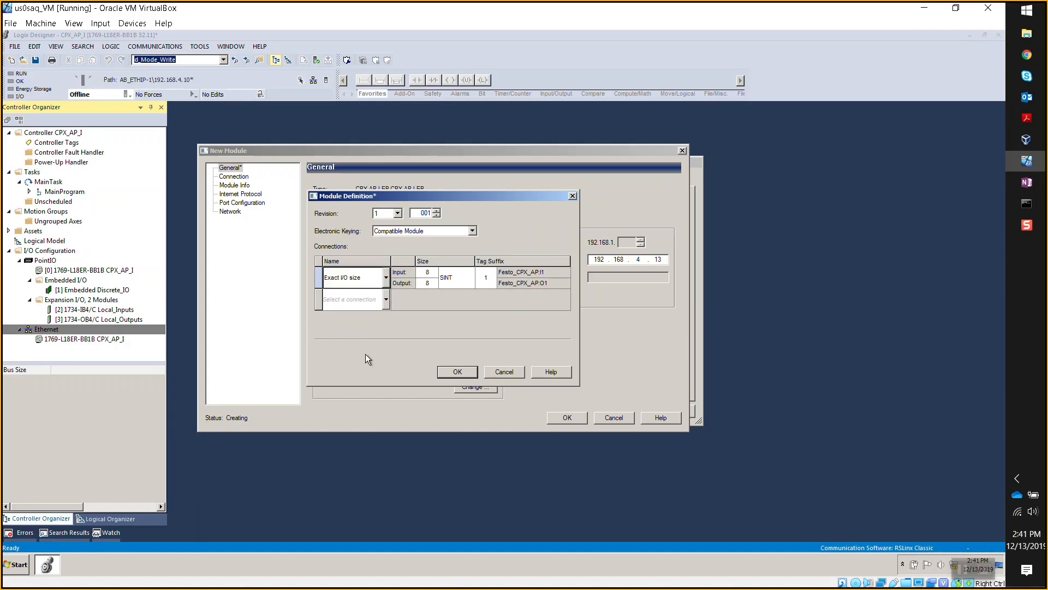
{"action": "left_click", "coordinate": [377, 278]}
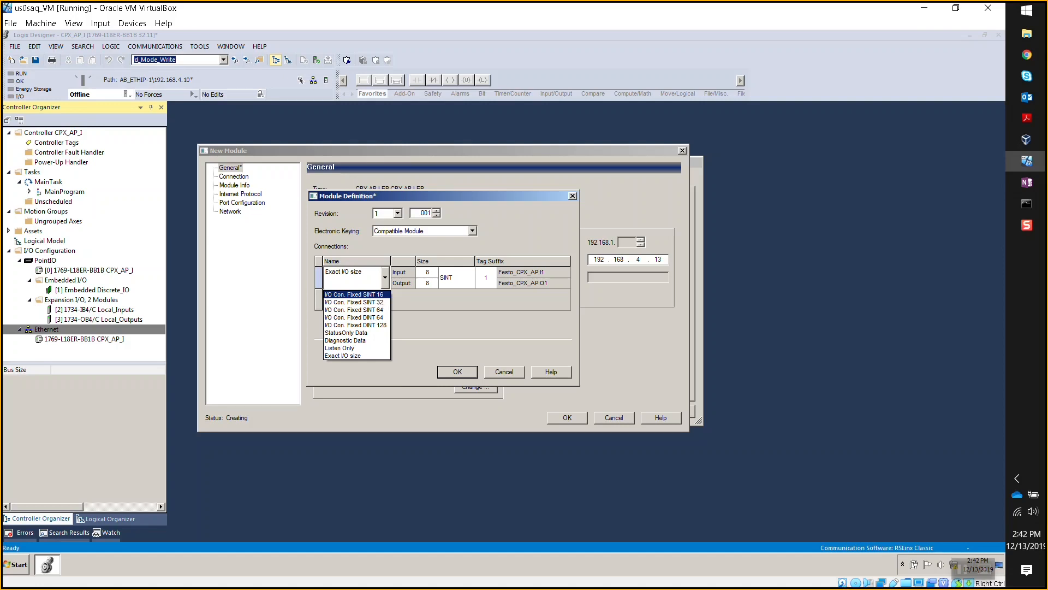
{"action": "left_click", "coordinate": [378, 296]}
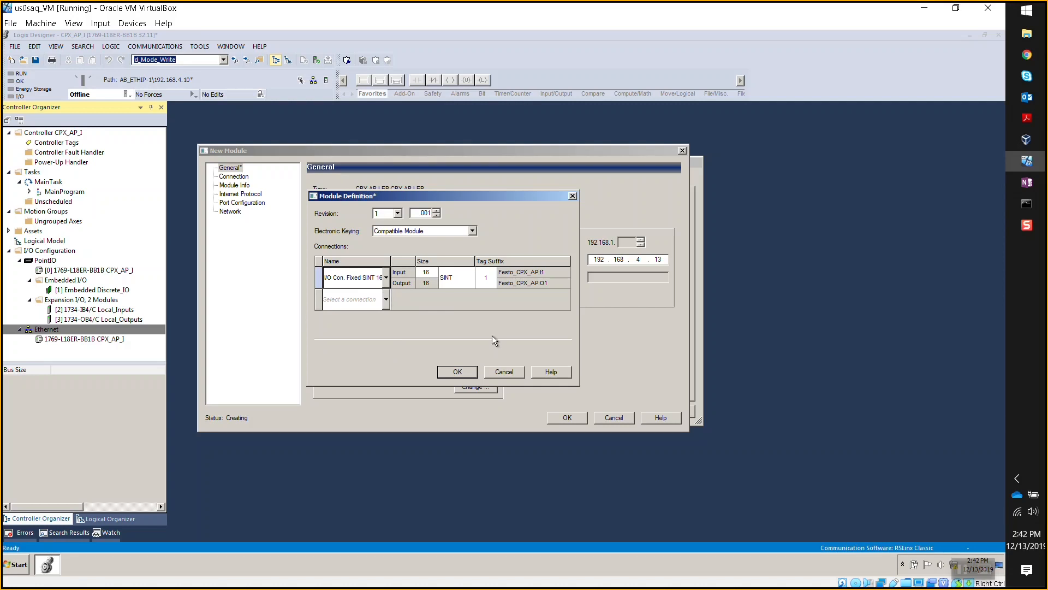
- Add a second StatusOnly Data connection with 12 SINT inputs
{"action": "left_click", "coordinate": [385, 300]}
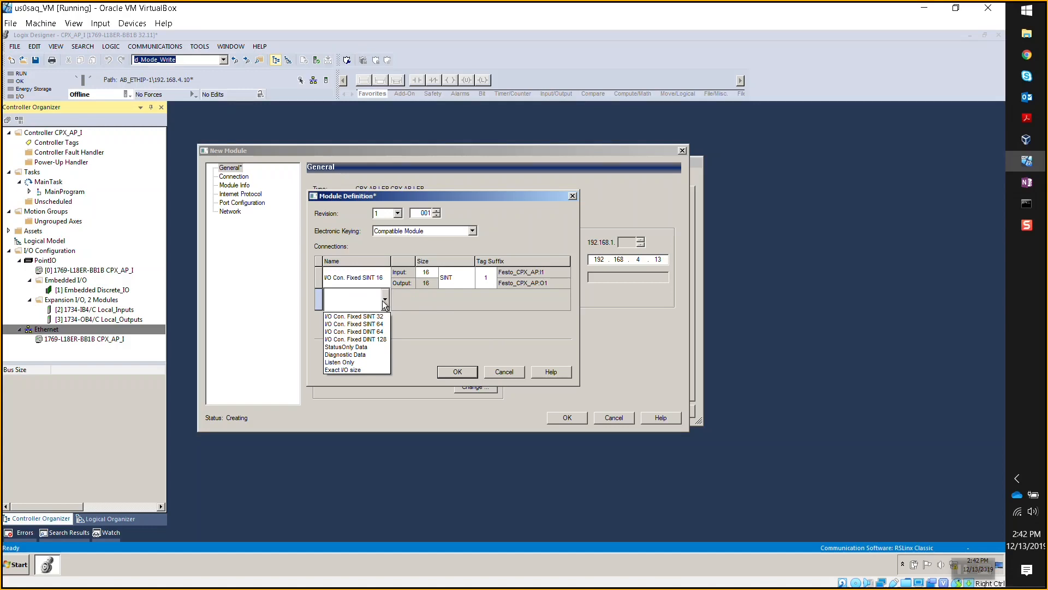
{"action": "left_click", "coordinate": [372, 347]}
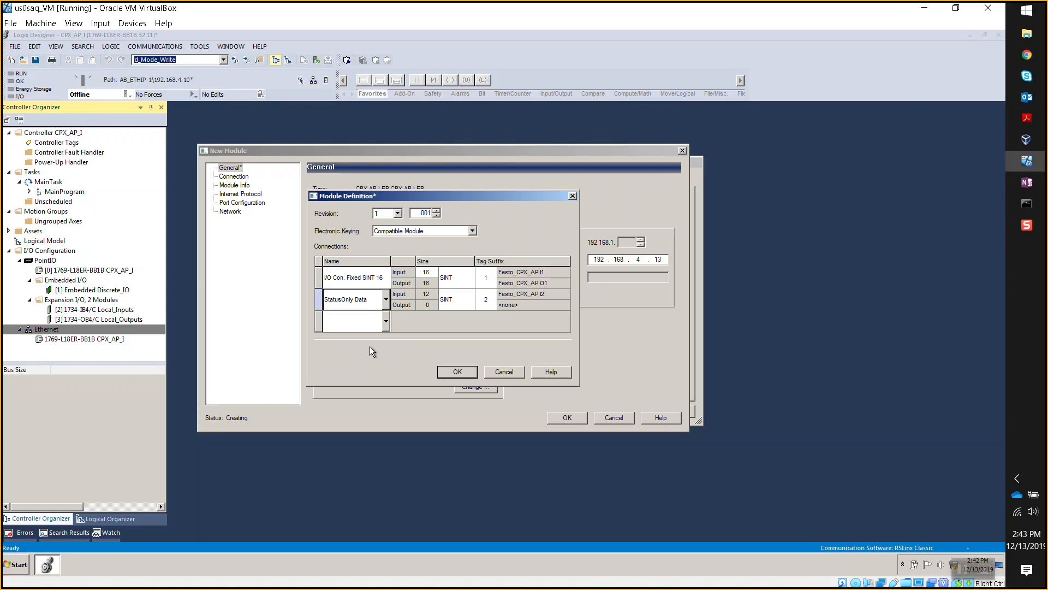
{"action": "left_click", "coordinate": [1027, 55]}
- Review the assemblies listed in the web server's EtherNet/IP Assembly View, then return to Logix Designer
{"action": "scroll", "coordinate": [362, 217], "scroll_direction": "up", "scroll_amount": 5}
{"action": "left_click", "coordinate": [235, 89]}
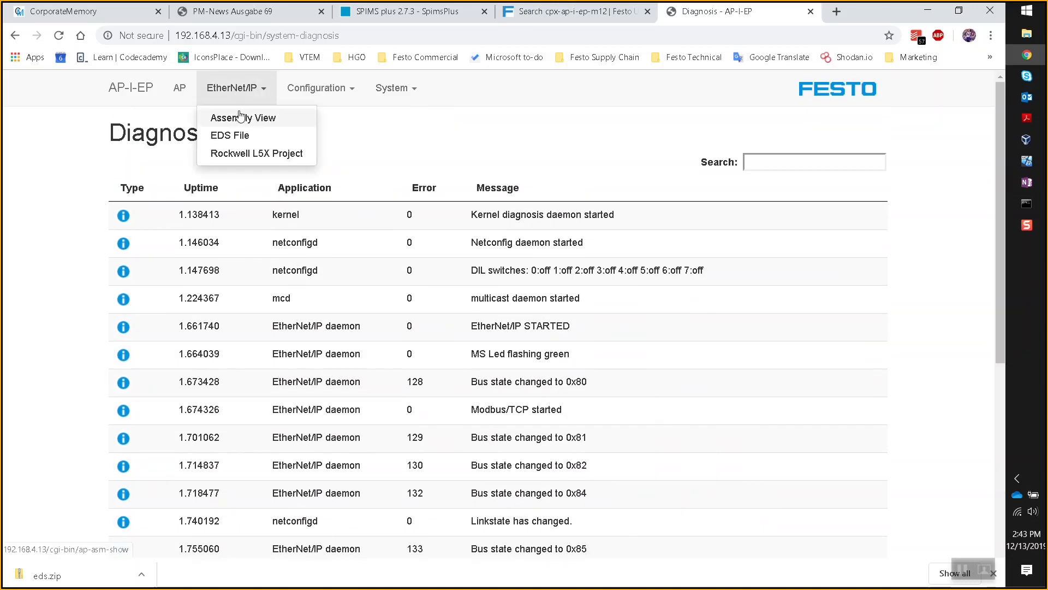
{"action": "left_click", "coordinate": [239, 117]}
{"action": "left_click", "coordinate": [274, 160]}
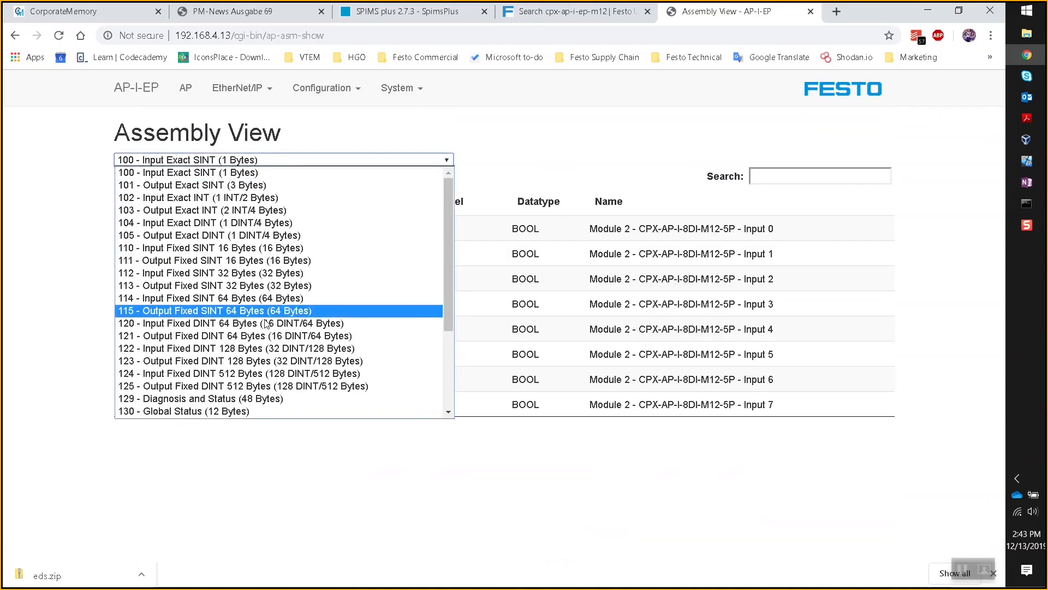
{"action": "scroll", "coordinate": [229, 360], "scroll_direction": "down", "scroll_amount": 4}
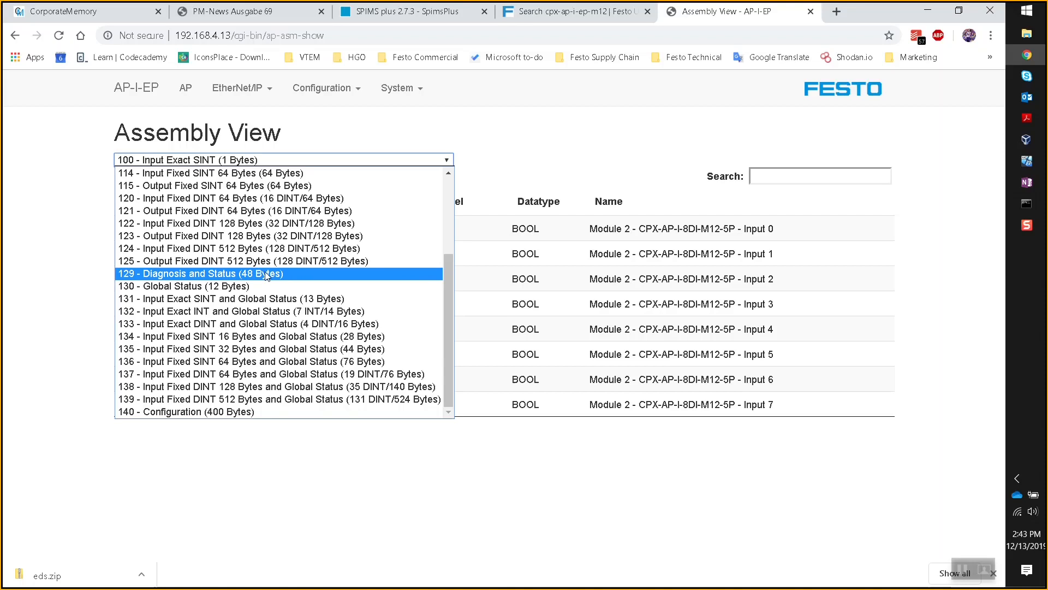
{"action": "left_click", "coordinate": [816, 449]}
{"action": "left_click", "coordinate": [1027, 160]}
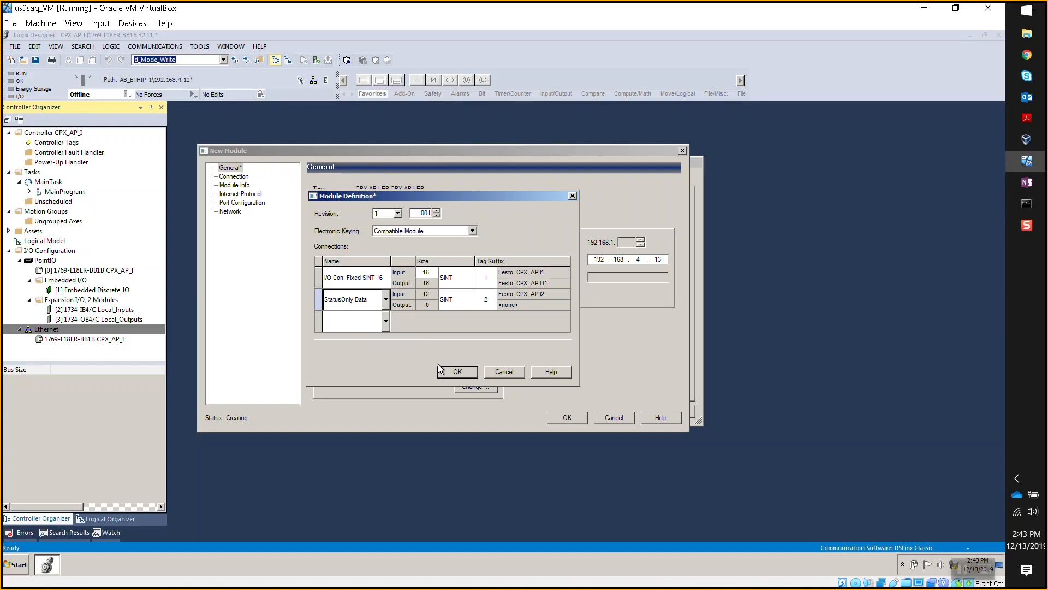
- Accept the Fixed SINT 16 module definition, review each New Module category page, and create Festo_CPX_AP
{"action": "left_click", "coordinate": [457, 372]}
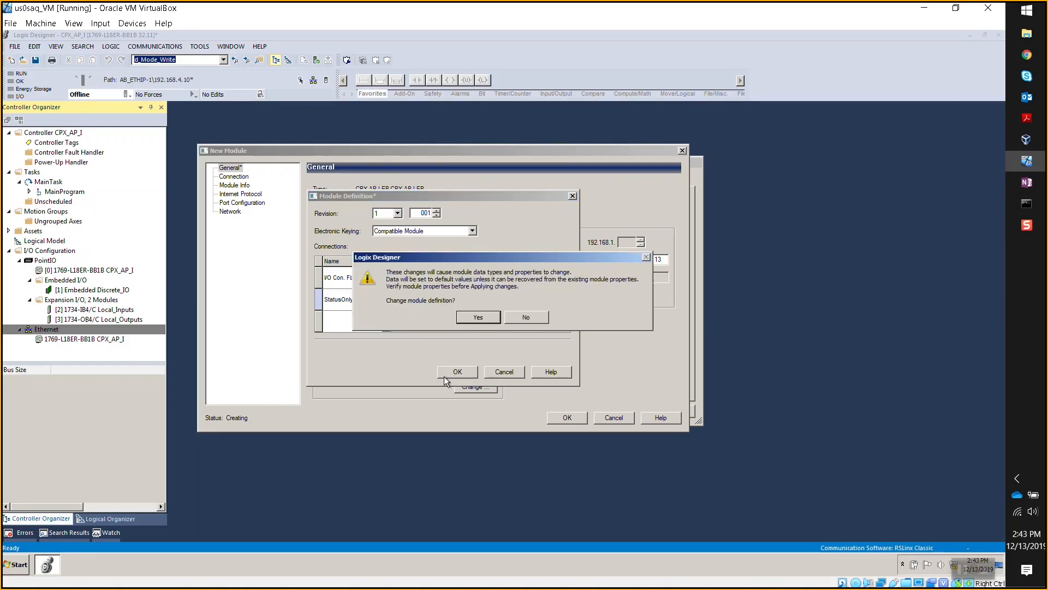
{"action": "left_click", "coordinate": [471, 316]}
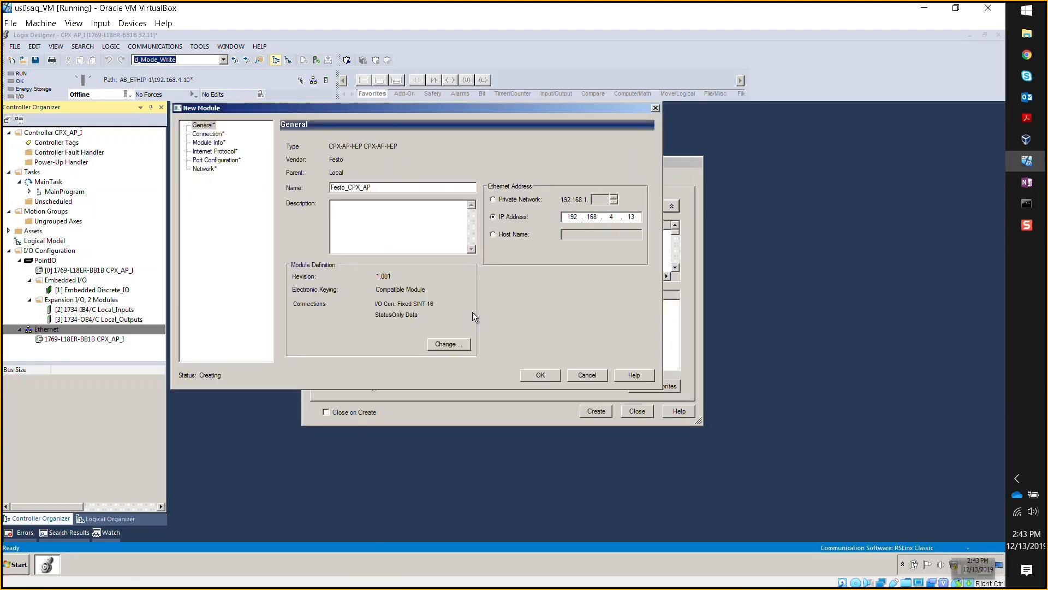
{"action": "left_click", "coordinate": [223, 142]}
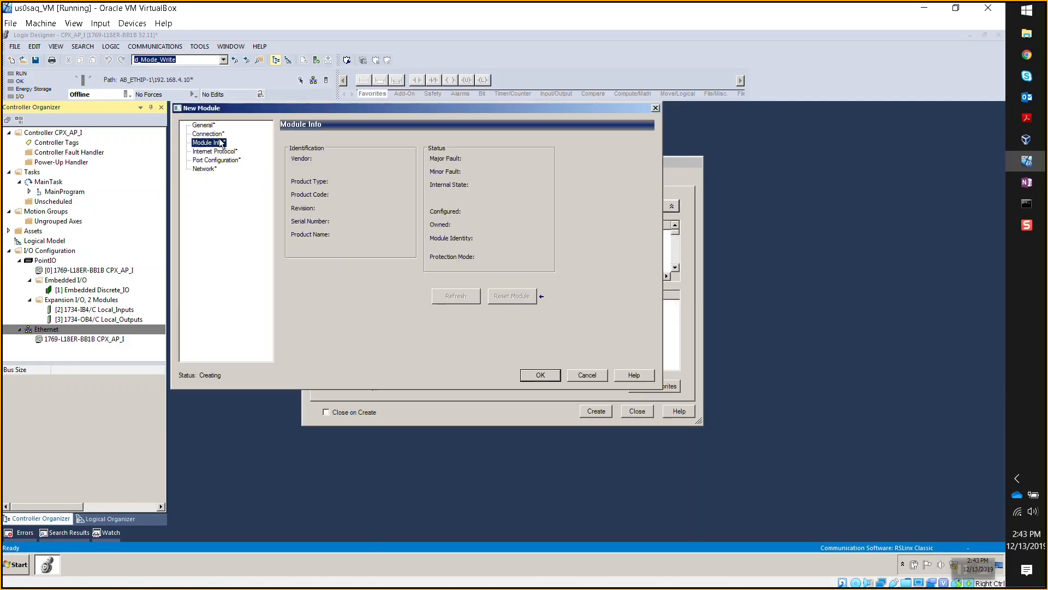
{"action": "left_click", "coordinate": [220, 135]}
{"action": "left_click", "coordinate": [217, 143]}
{"action": "left_click", "coordinate": [220, 152]}
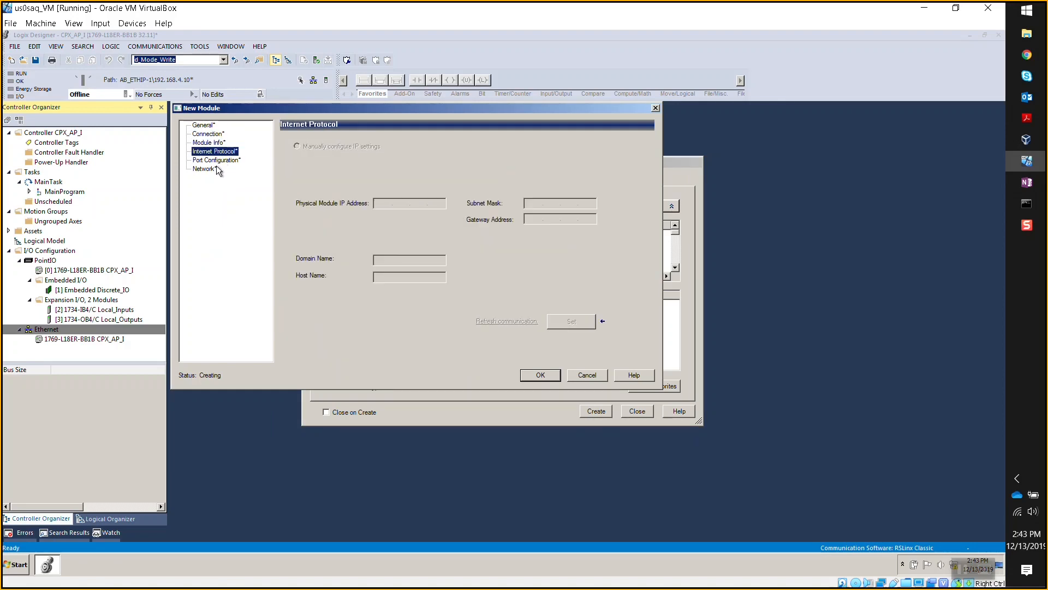
{"action": "left_click", "coordinate": [219, 161]}
{"action": "left_click", "coordinate": [216, 169]}
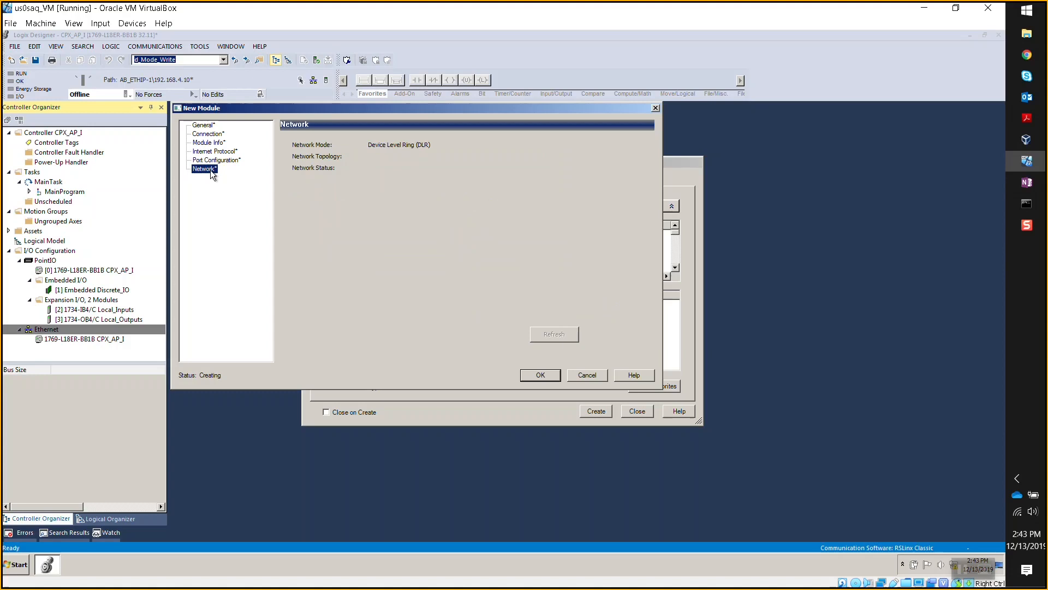
{"action": "left_click", "coordinate": [208, 130]}
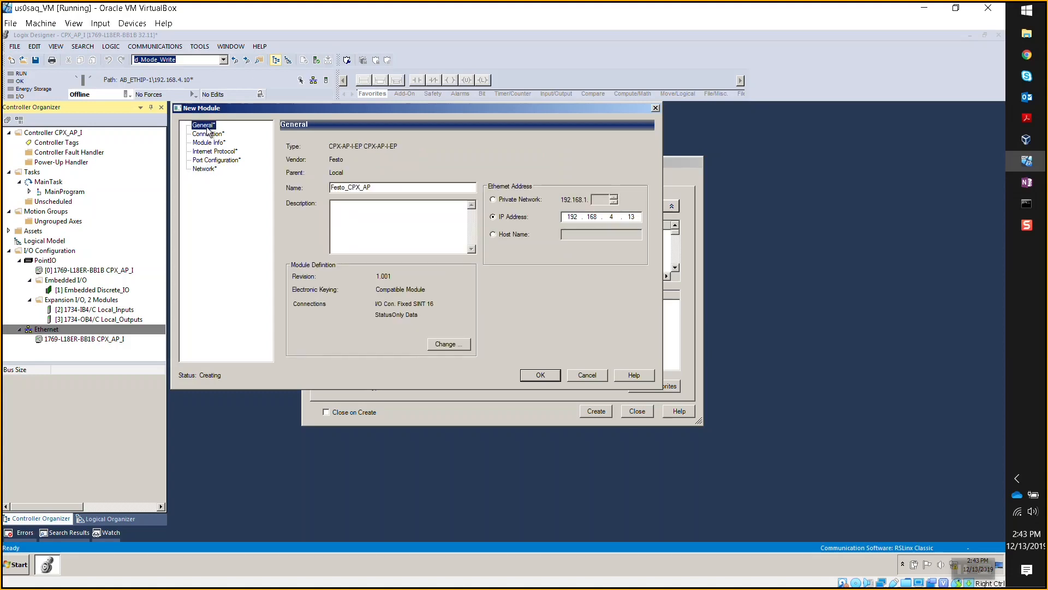
{"action": "left_click", "coordinate": [535, 375]}
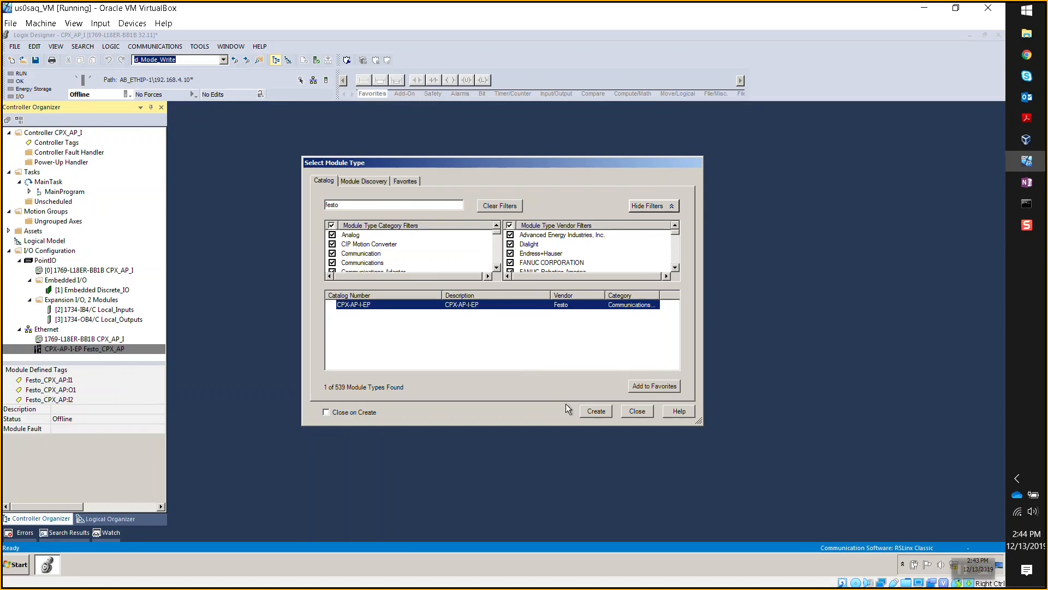
- Download the project with the Festo module from the Offline menu and return the controller to Remote Run
{"action": "left_click", "coordinate": [635, 413]}
{"action": "left_click", "coordinate": [68, 339]}
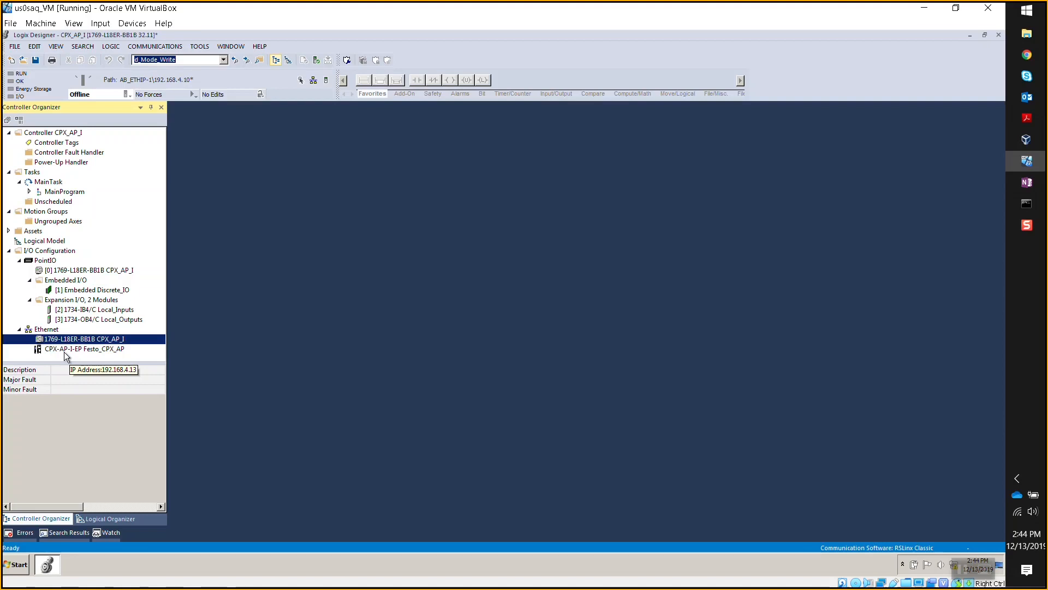
{"action": "left_click", "coordinate": [127, 94]}
{"action": "left_click", "coordinate": [152, 129]}
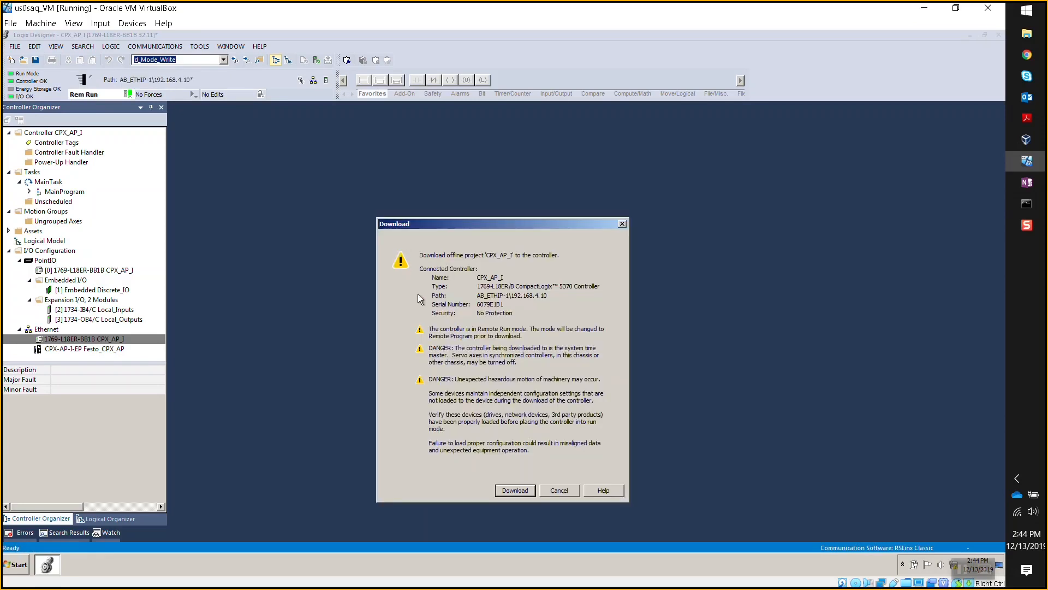
{"action": "left_click", "coordinate": [504, 489]}
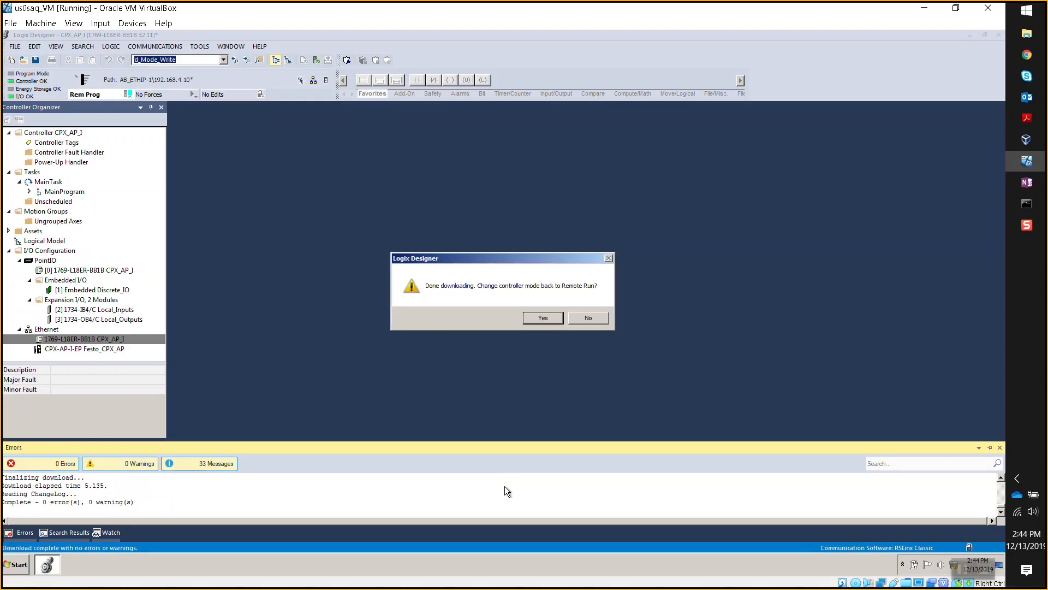
{"action": "left_click", "coordinate": [532, 319]}
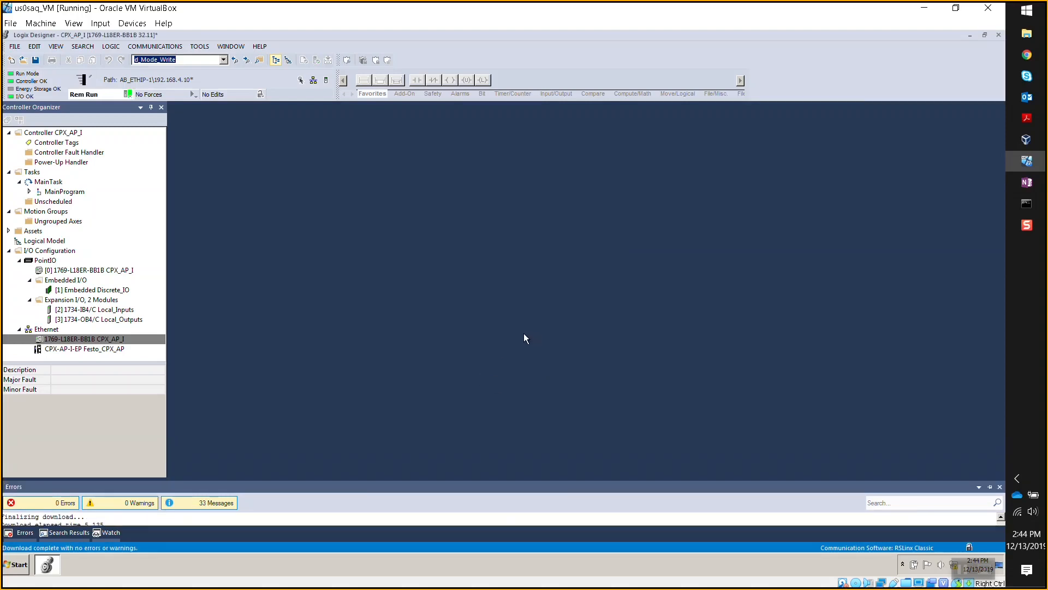
{"action": "left_click", "coordinate": [58, 145]}
- Open Controller Tags and expand Festo_CPX_AP:I2 to check its SINT[12] Data array
{"action": "double_click", "coordinate": [58, 145]}
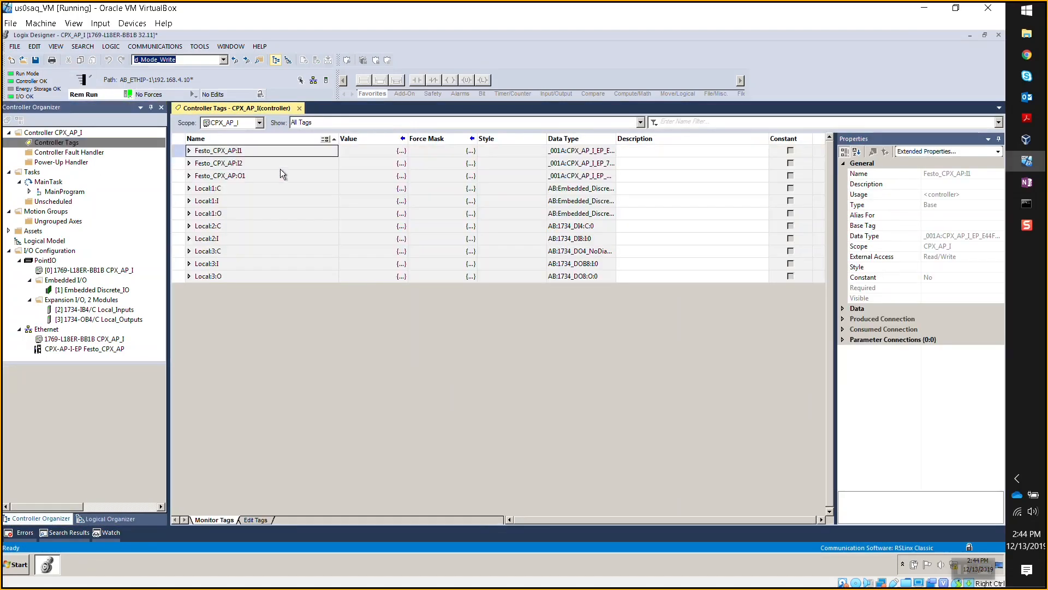
{"action": "left_click", "coordinate": [189, 151]}
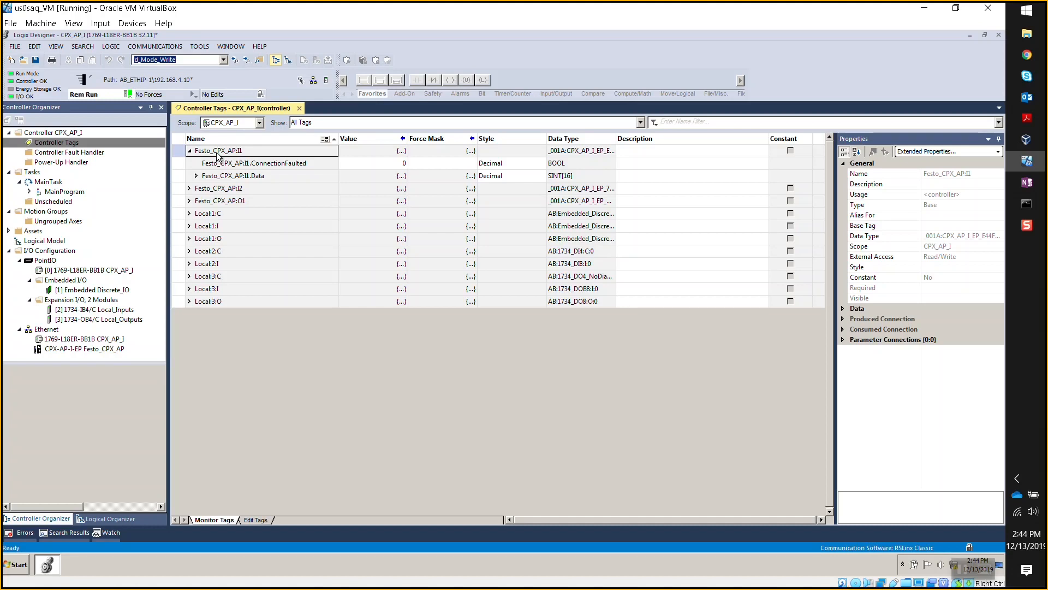
{"action": "left_click", "coordinate": [240, 189]}
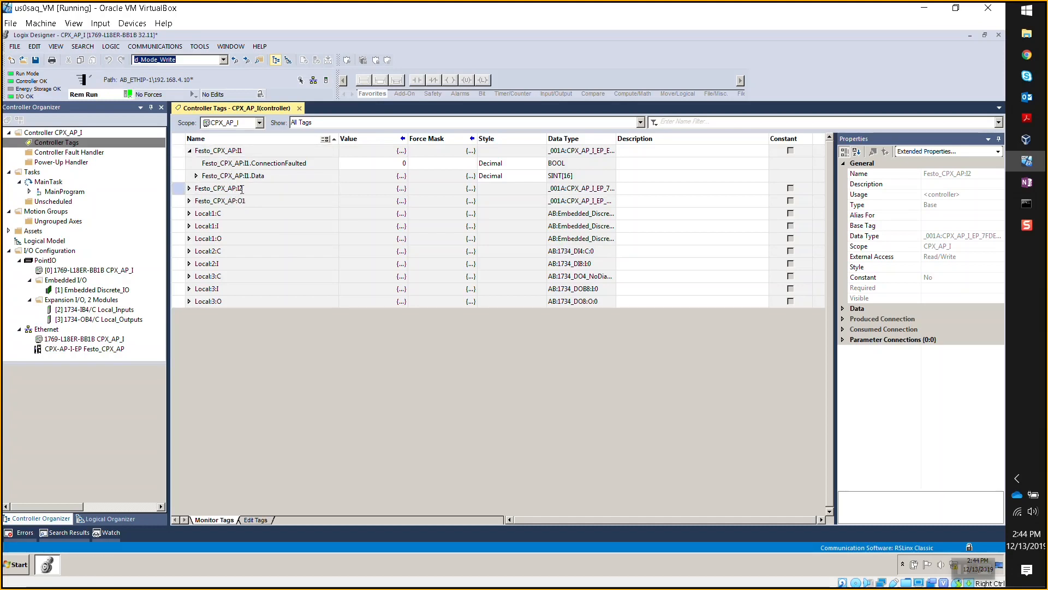
{"action": "left_click", "coordinate": [242, 189]}
{"action": "left_click", "coordinate": [189, 188]}
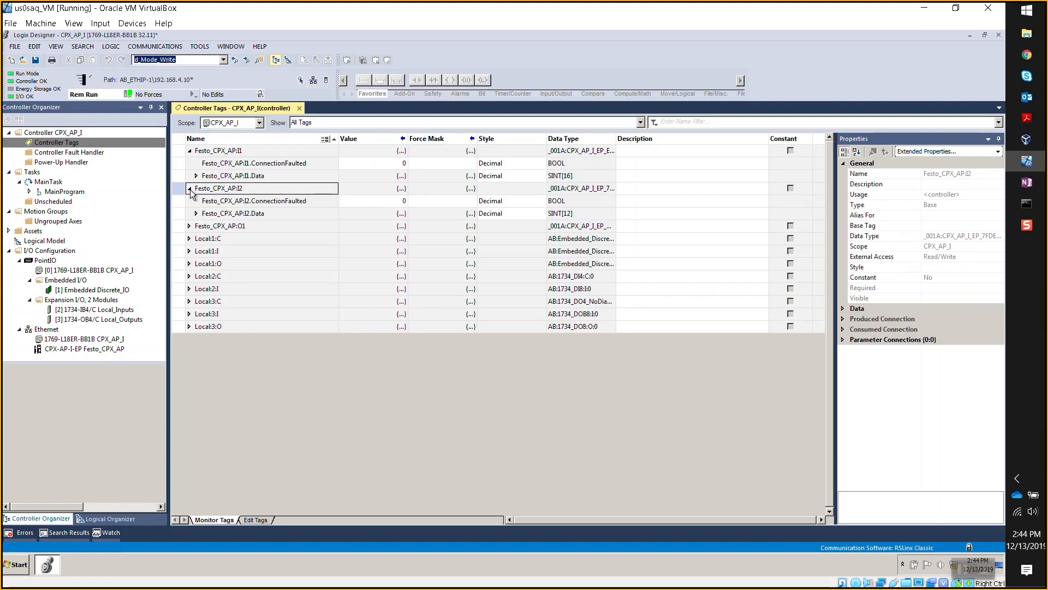
{"action": "left_click", "coordinate": [197, 214]}
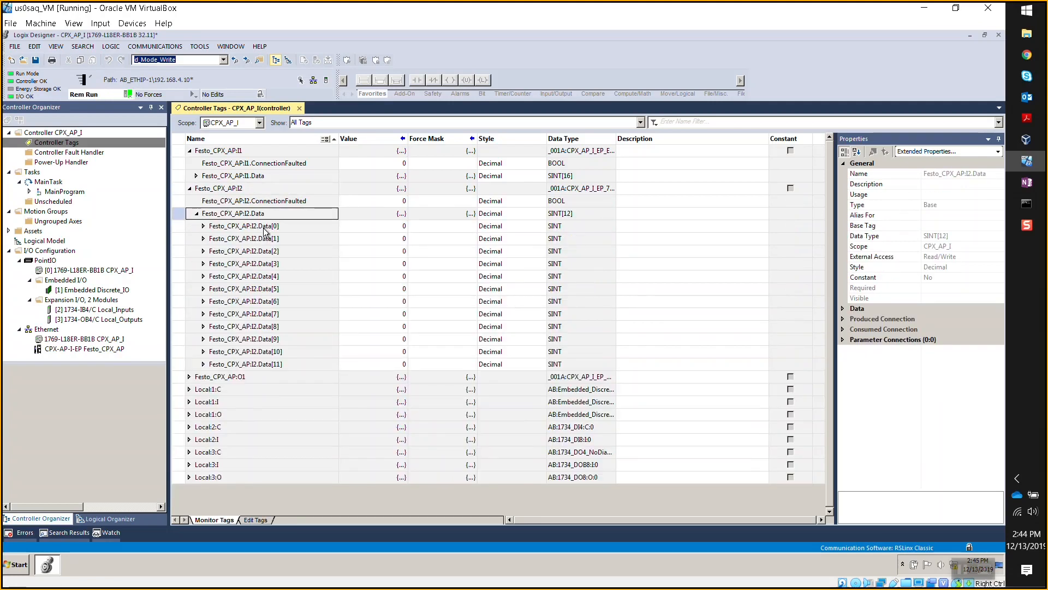
{"action": "left_click", "coordinate": [572, 213]}
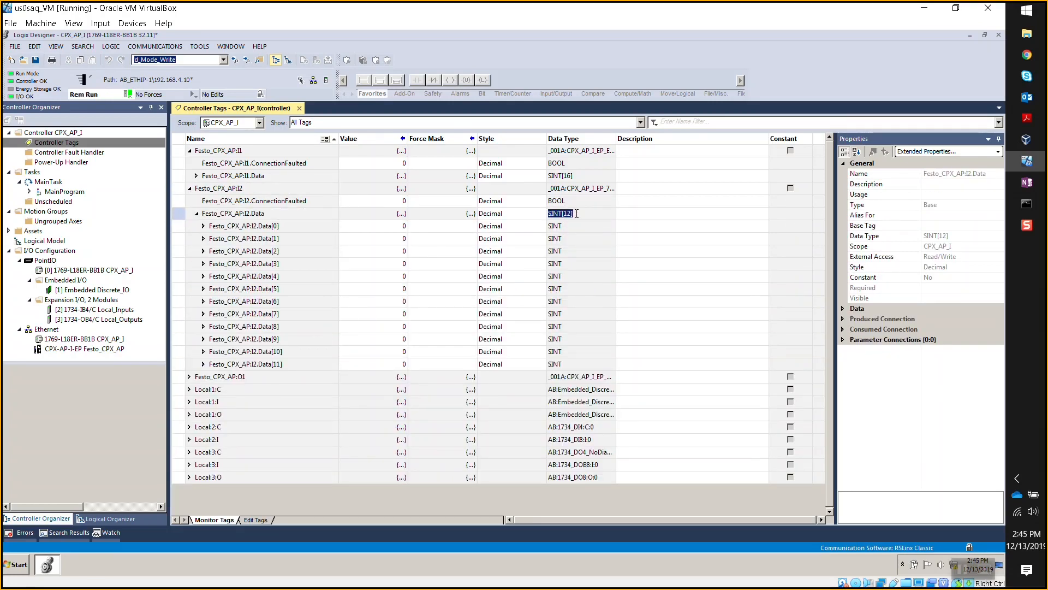
{"action": "left_click", "coordinate": [564, 214]}
{"action": "left_click", "coordinate": [196, 214]}
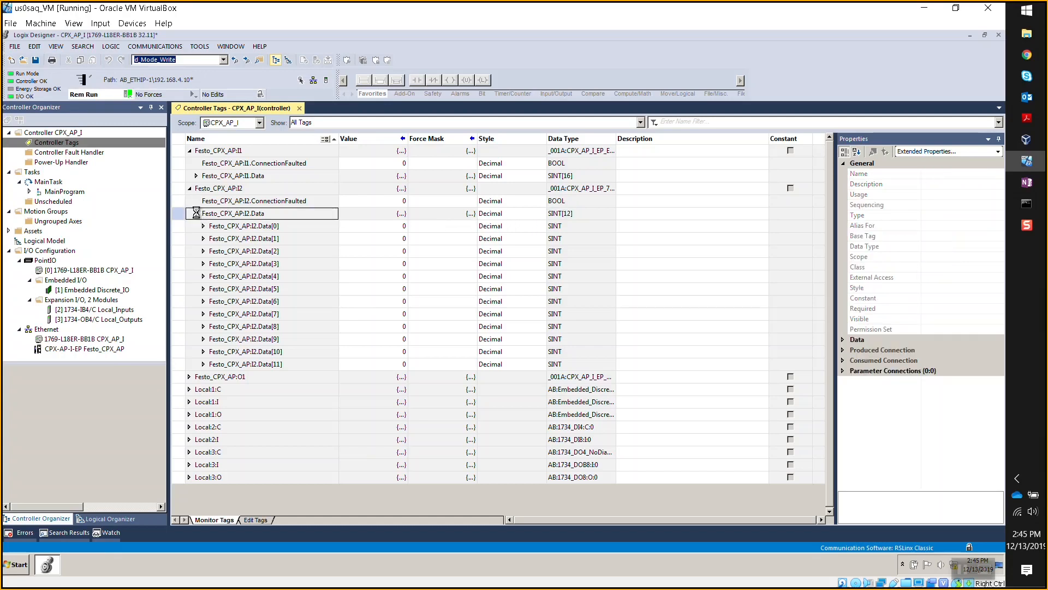
{"action": "left_click", "coordinate": [189, 188]}
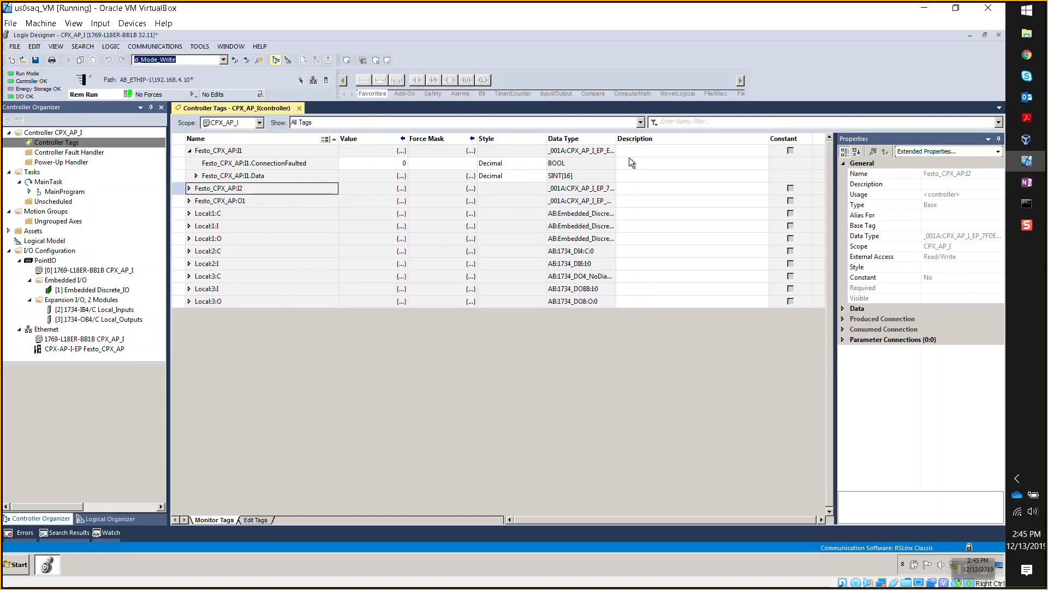
- Check that Festo_CPX_AP:I1.Data is SINT[16], view Data[0]'s eight bits, then collapse I1
{"action": "left_click", "coordinate": [196, 176]}
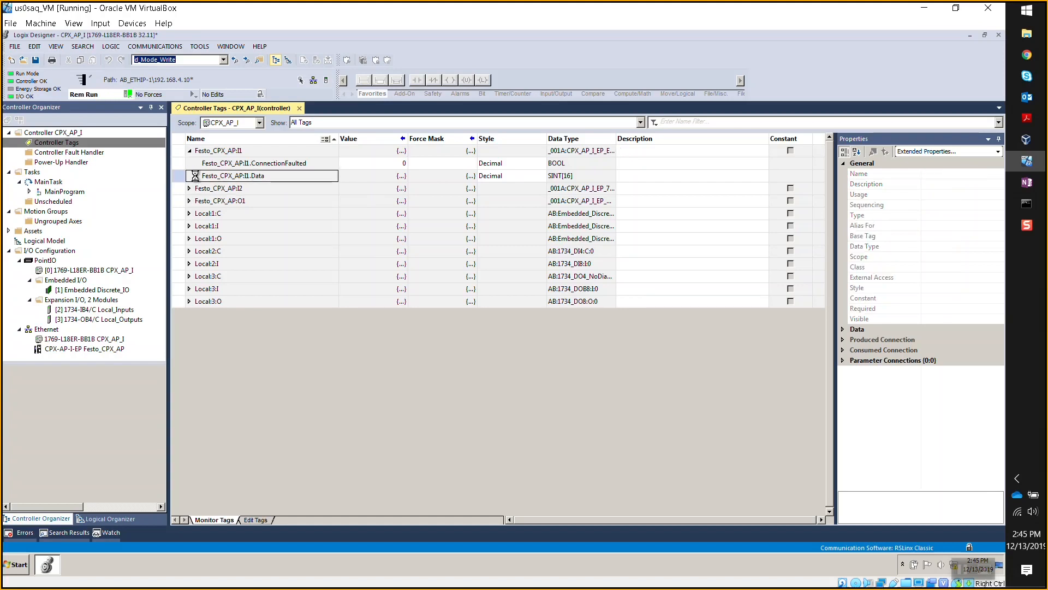
{"action": "left_click", "coordinate": [579, 176]}
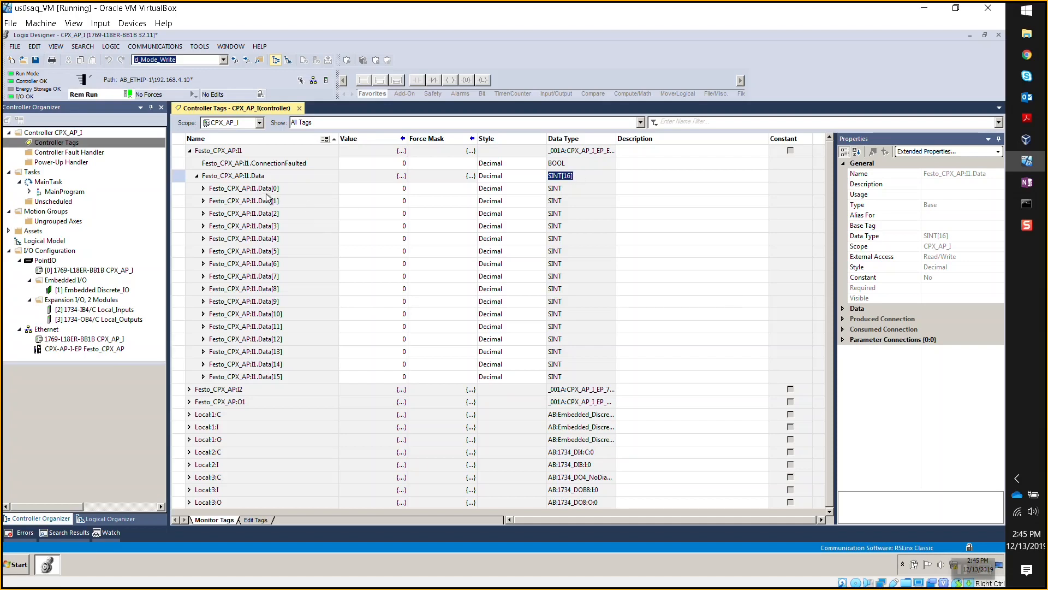
{"action": "left_click", "coordinate": [203, 188]}
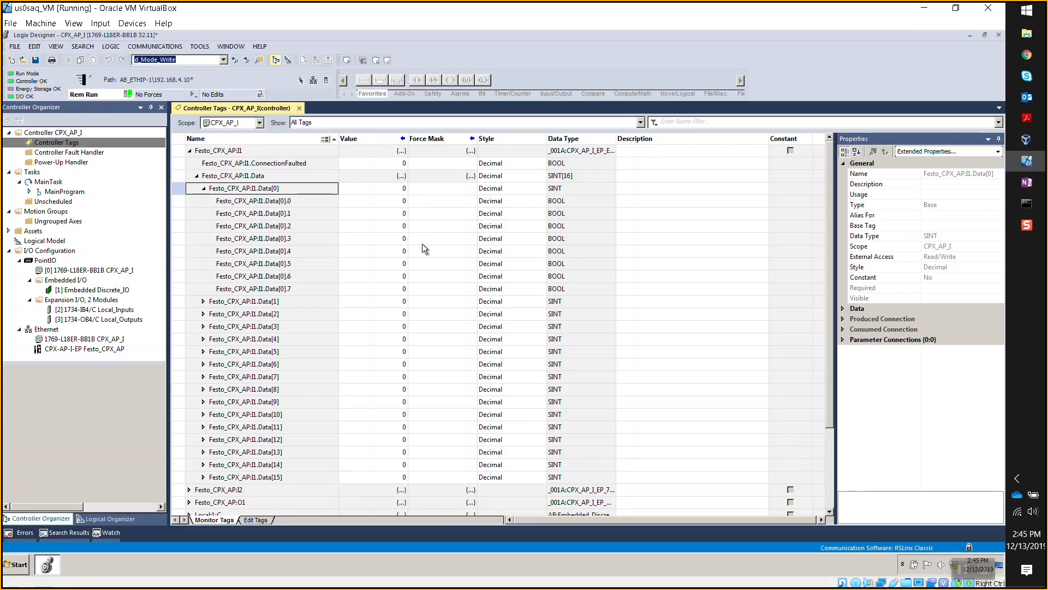
{"action": "left_click", "coordinate": [192, 154]}
{"action": "left_click", "coordinate": [189, 151]}
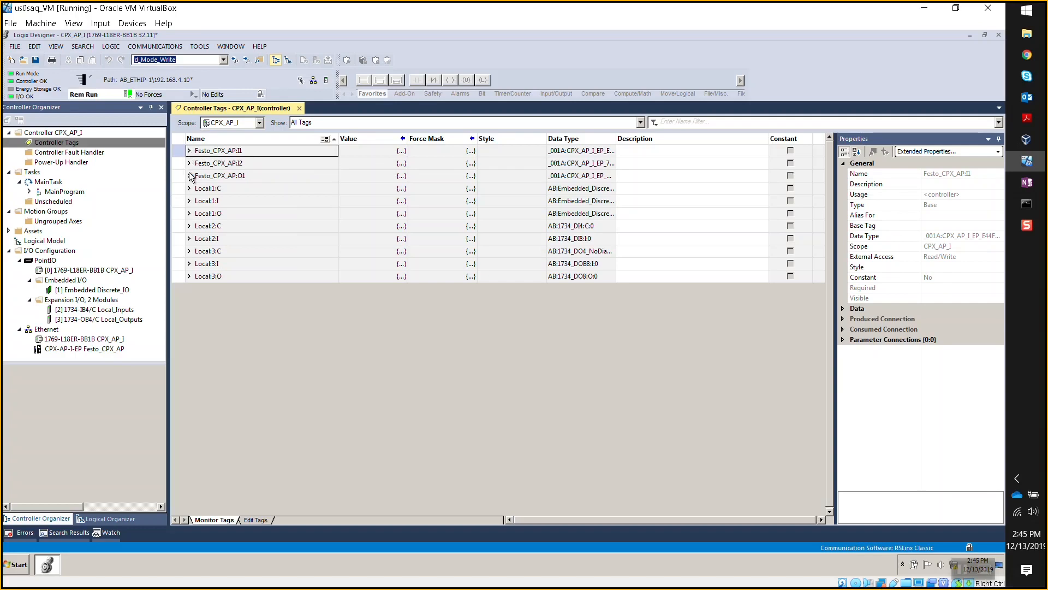
- Expand Festo_CPX_AP:O1.Data[0] to show its eight output bits
{"action": "left_click", "coordinate": [189, 176]}
{"action": "left_click", "coordinate": [196, 188]}
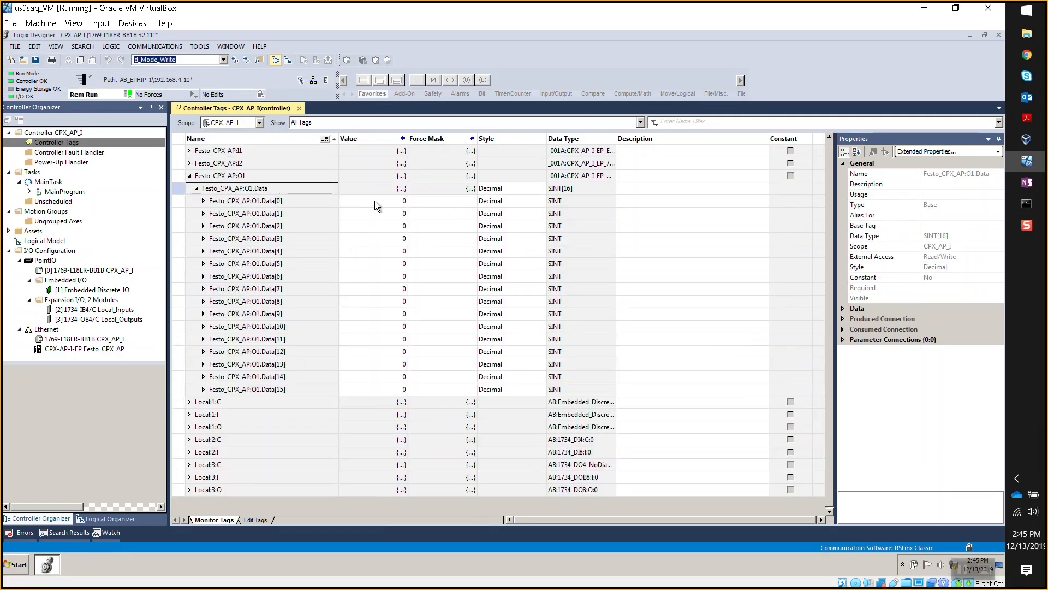
{"action": "left_click", "coordinate": [379, 200]}
{"action": "left_click", "coordinate": [203, 201]}
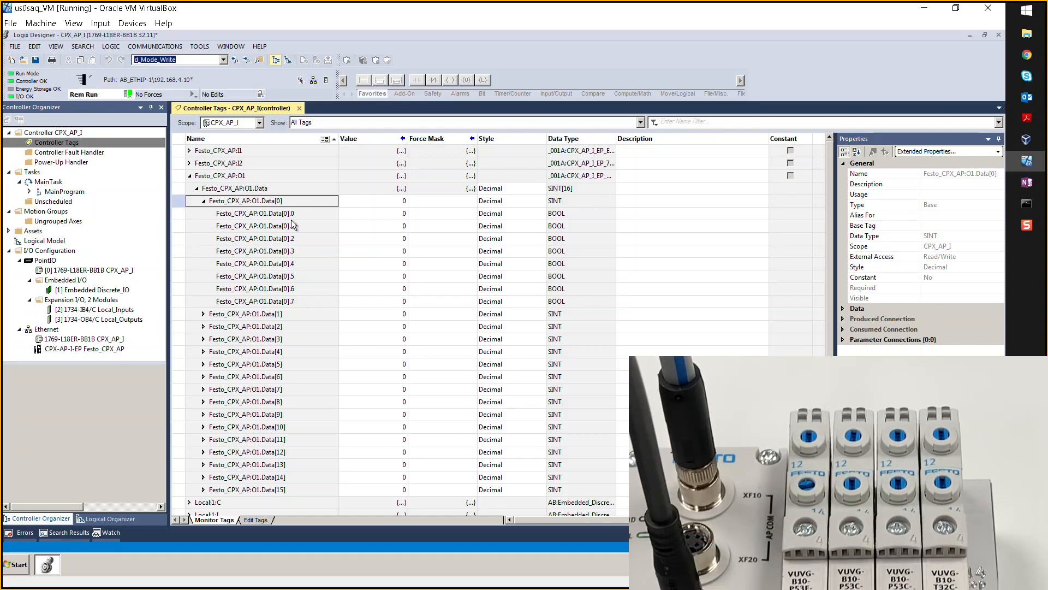
- Write 3, then 5, then 0 to O1.Data[0] to switch the valve outputs
{"action": "left_click", "coordinate": [386, 200]}
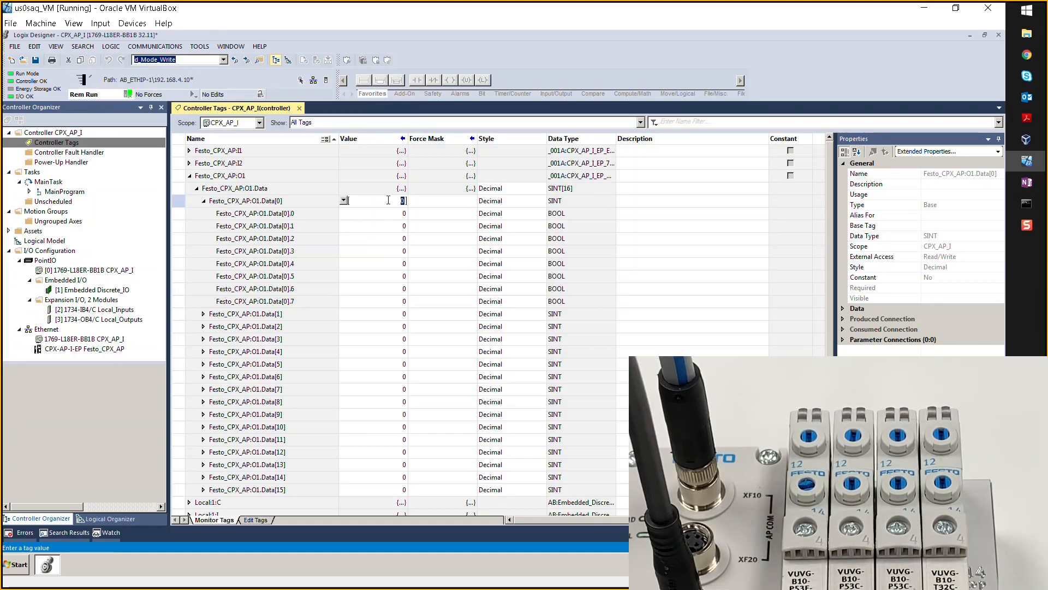
{"action": "type", "text": "3"}
{"action": "key", "text": "Return"}
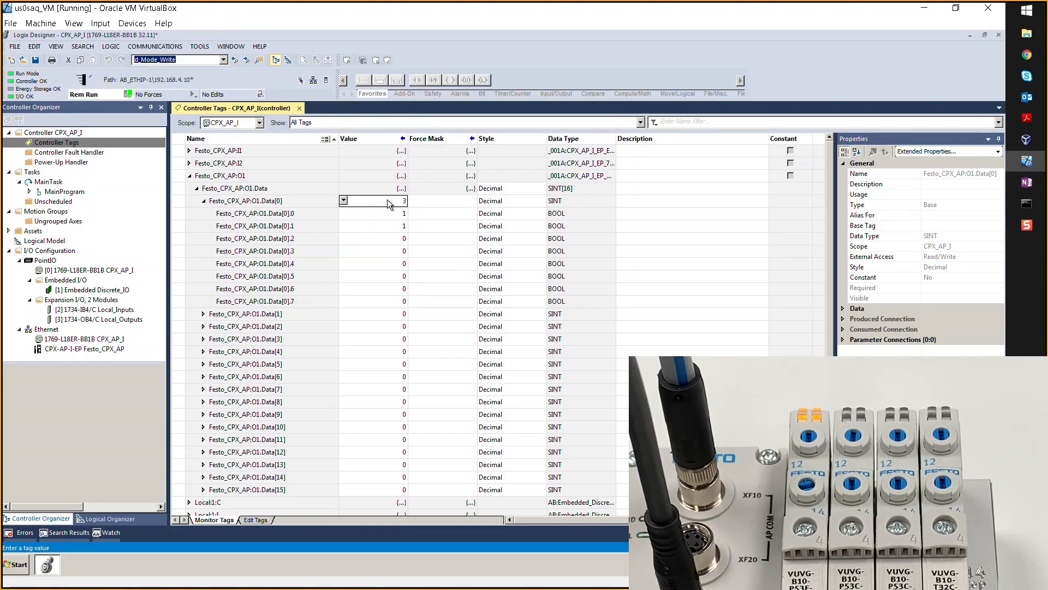
{"action": "type", "text": "5"}
{"action": "key", "text": "Return"}
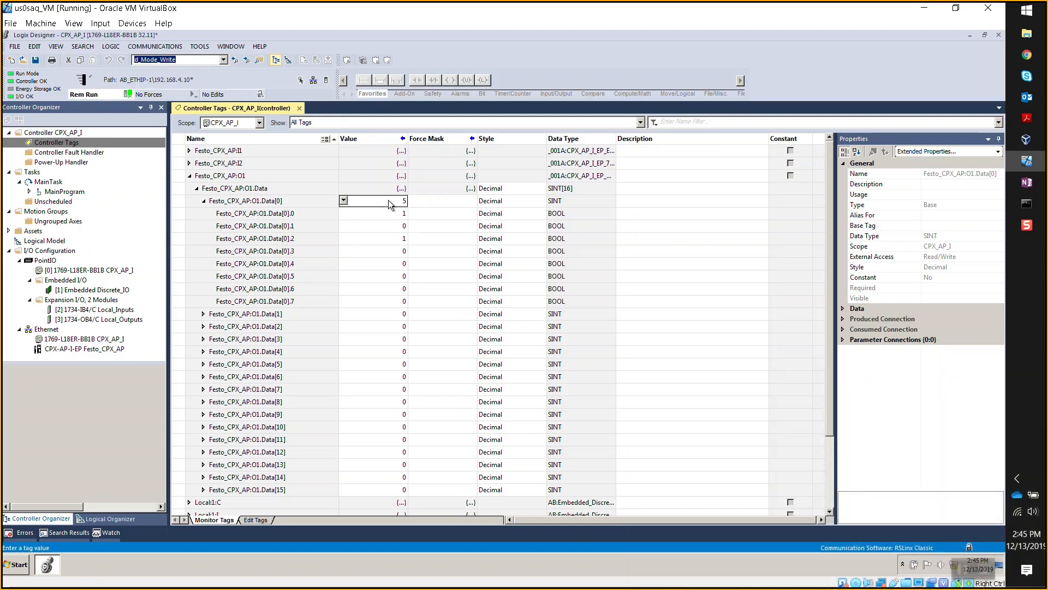
{"action": "left_click", "coordinate": [389, 200]}
{"action": "type", "text": "0"}
{"action": "key", "text": "Return"}
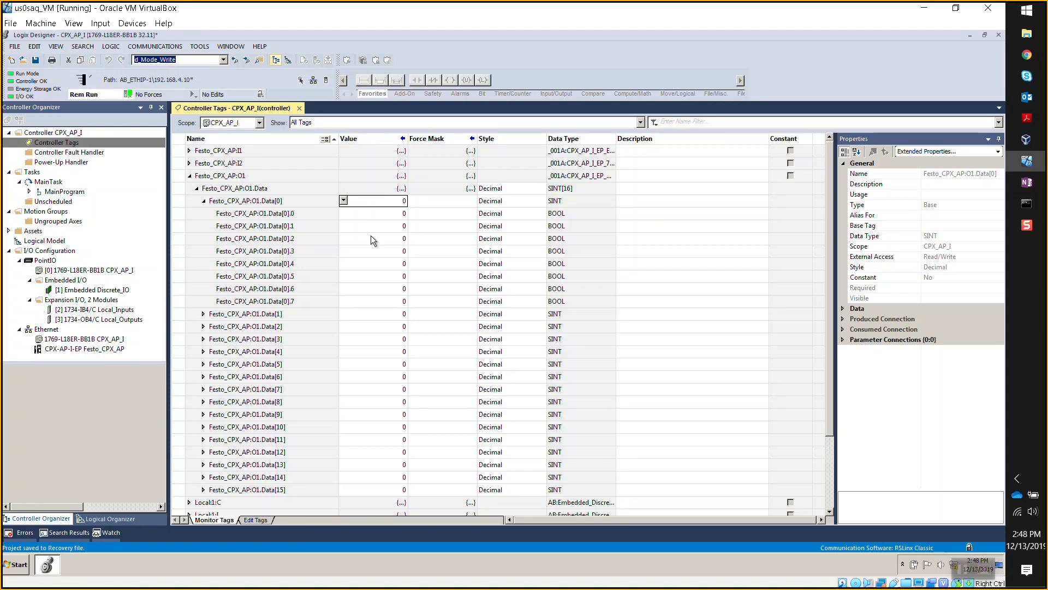
- Select CPX-AP-I-EP Festo_CPX_AP to show its Module Defined Tags and Running status
{"action": "left_click", "coordinate": [89, 349]}
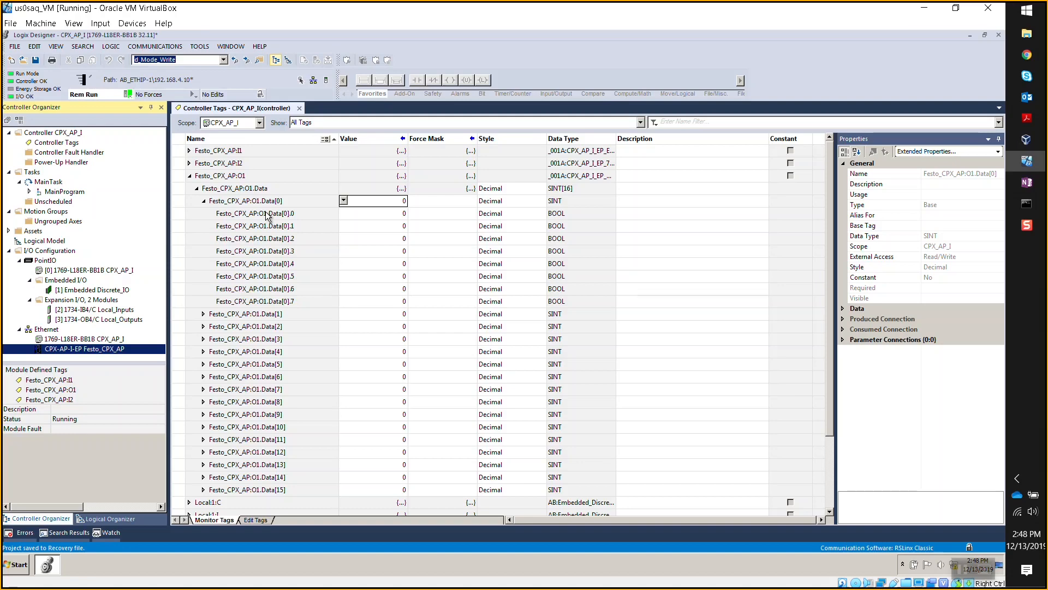
- Collapse Data[0], expand O1.Data[3], and set bits .0 and .1 to 1
{"action": "left_click", "coordinate": [205, 201]}
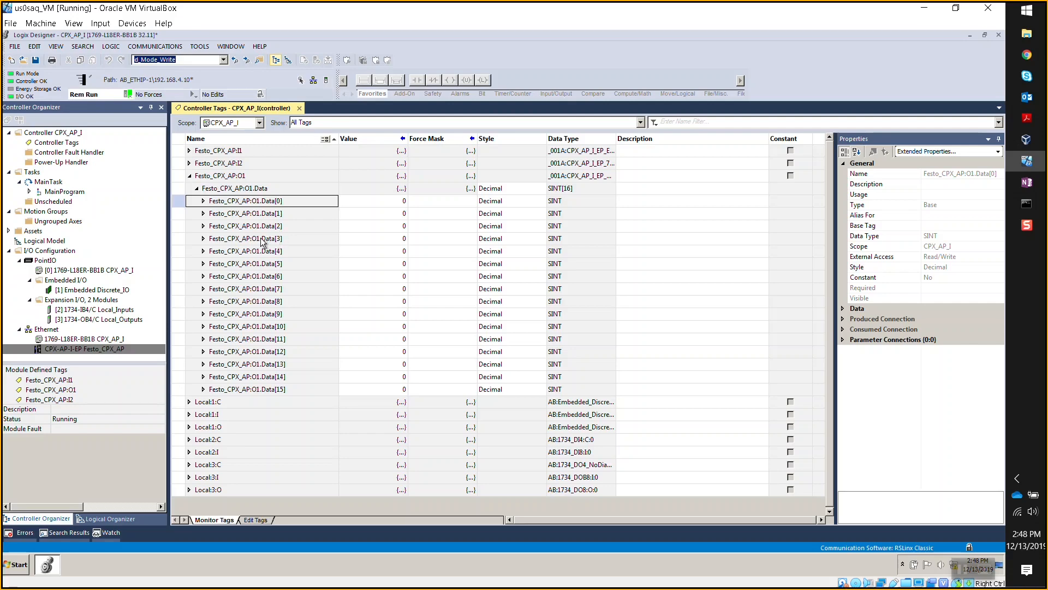
{"action": "left_click", "coordinate": [203, 238]}
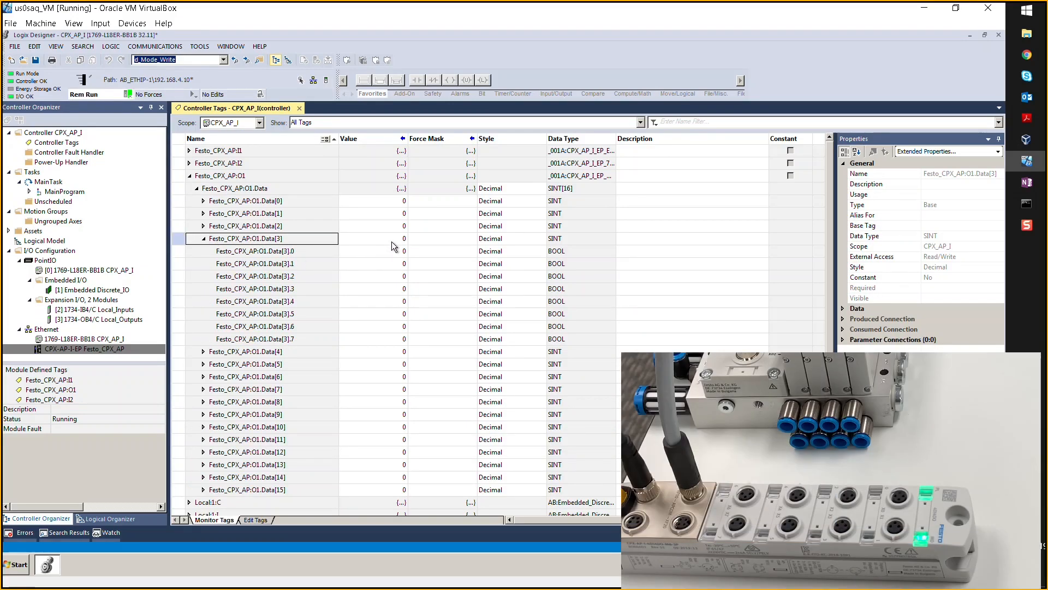
{"action": "left_click", "coordinate": [398, 253]}
{"action": "type", "text": "1"}
{"action": "key", "text": "Return"}
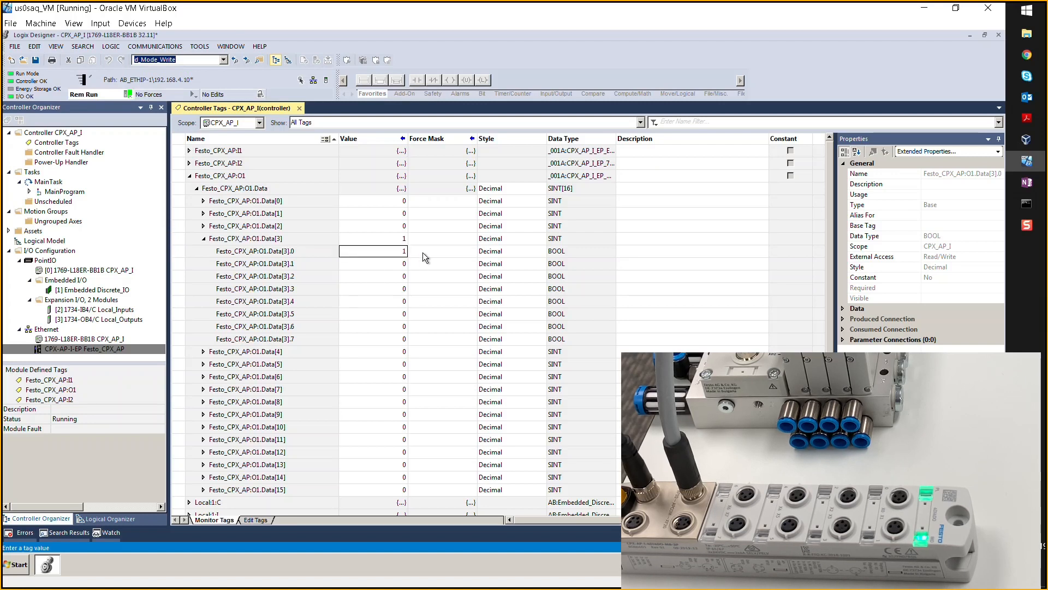
{"action": "left_click", "coordinate": [401, 264]}
{"action": "type", "text": "1"}
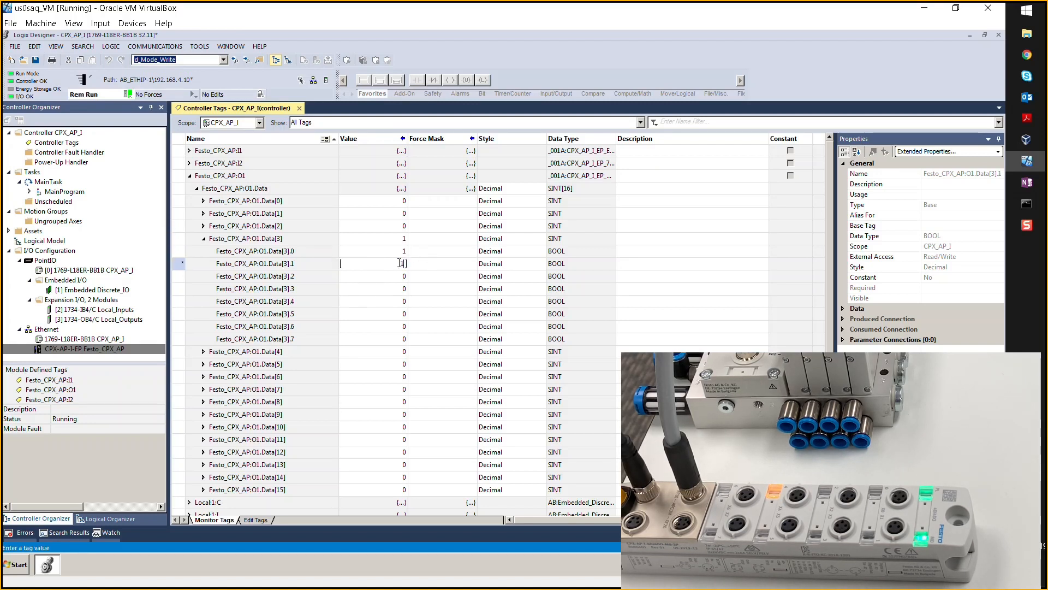
{"action": "key", "text": "Return"}
- Set bits O1.Data[3].2 and .3 to 1 so the byte reads 15
{"action": "left_click", "coordinate": [398, 277]}
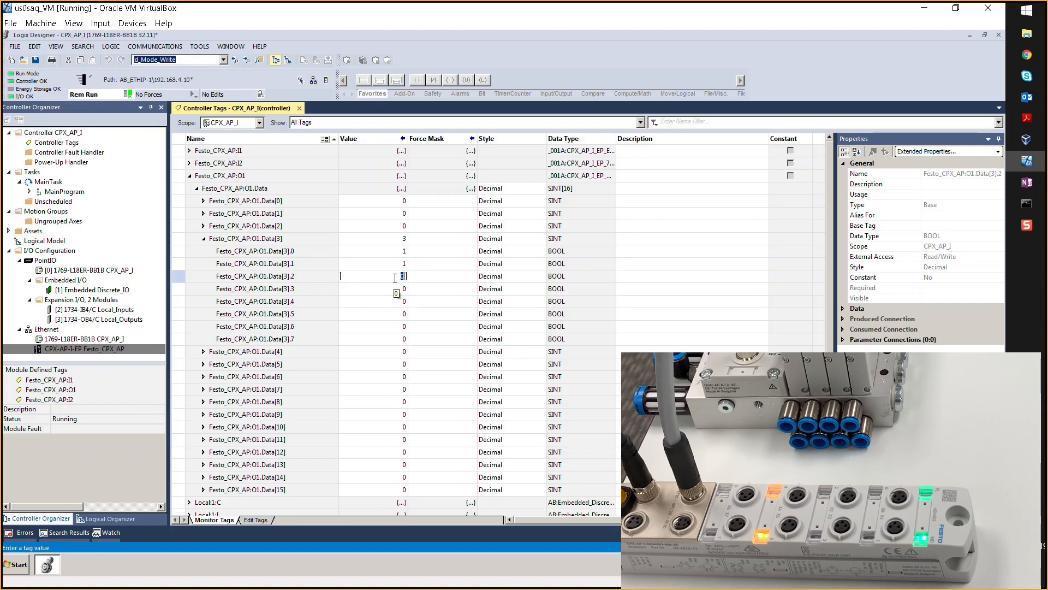
{"action": "type", "text": "1"}
{"action": "key", "text": "Return"}
{"action": "left_click", "coordinate": [394, 289]}
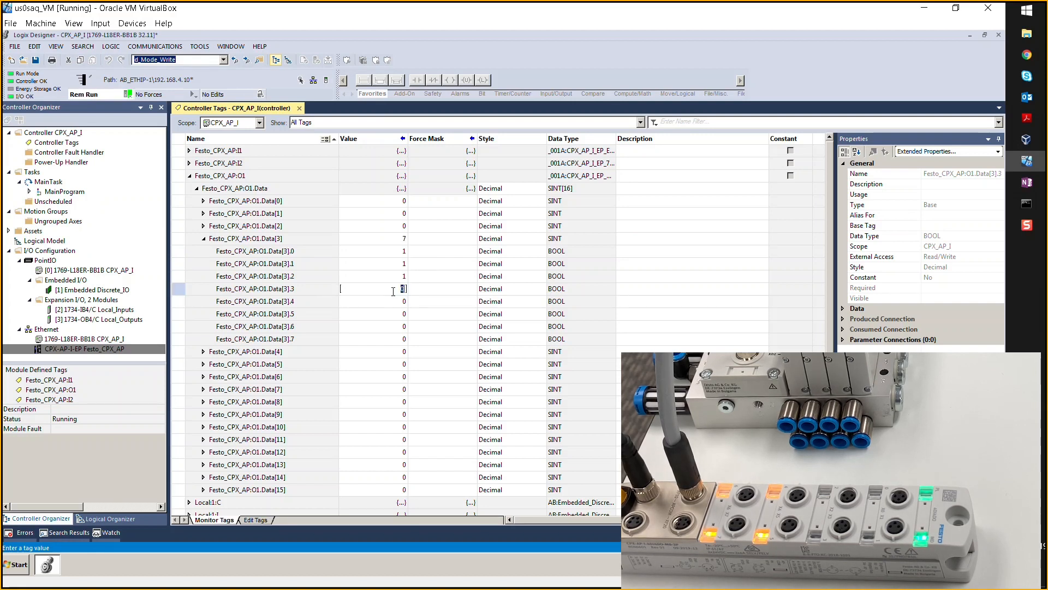
{"action": "type", "text": "1"}
{"action": "key", "text": "Return"}
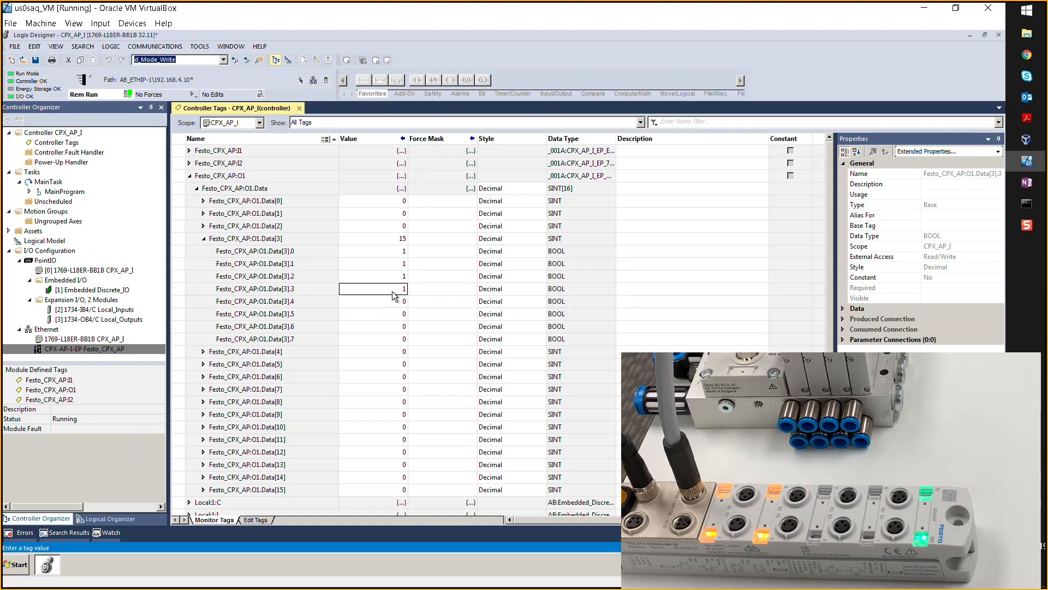
{"action": "left_click", "coordinate": [83, 349]}
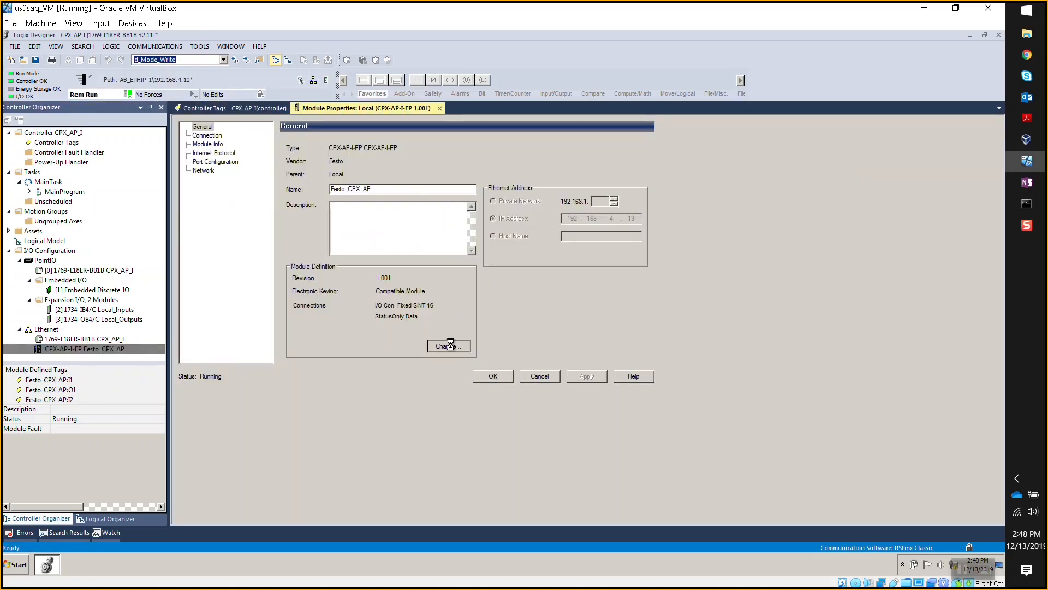
{"action": "left_click", "coordinate": [450, 346]}
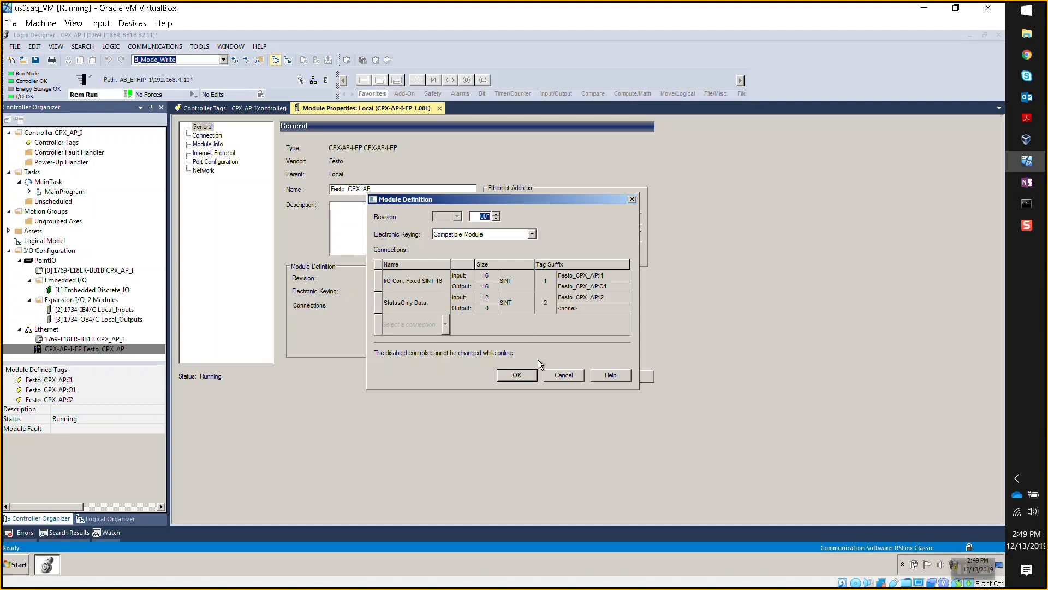
{"action": "left_click", "coordinate": [557, 375]}
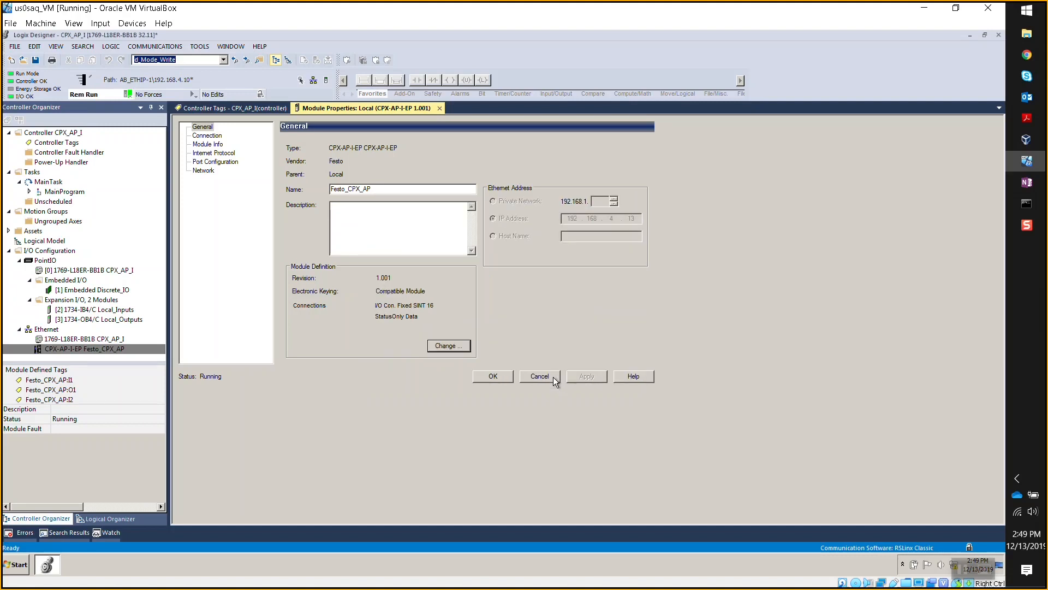
{"action": "left_click", "coordinate": [553, 377]}
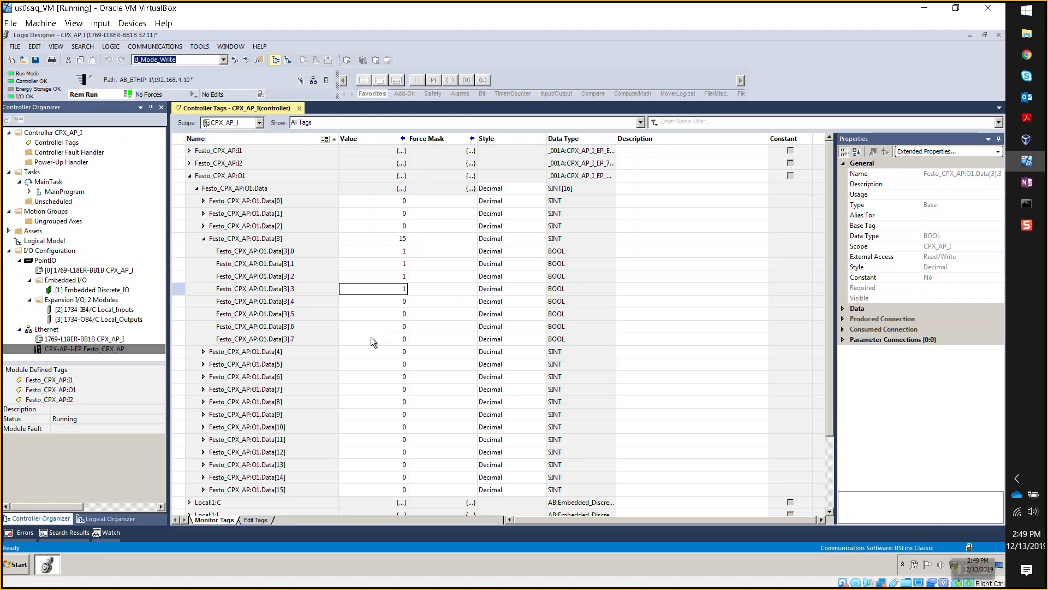
- Set Festo_CPX_AP:O1.Data[3] to 0 and check its bits are all off
{"action": "double_click", "coordinate": [400, 238]}
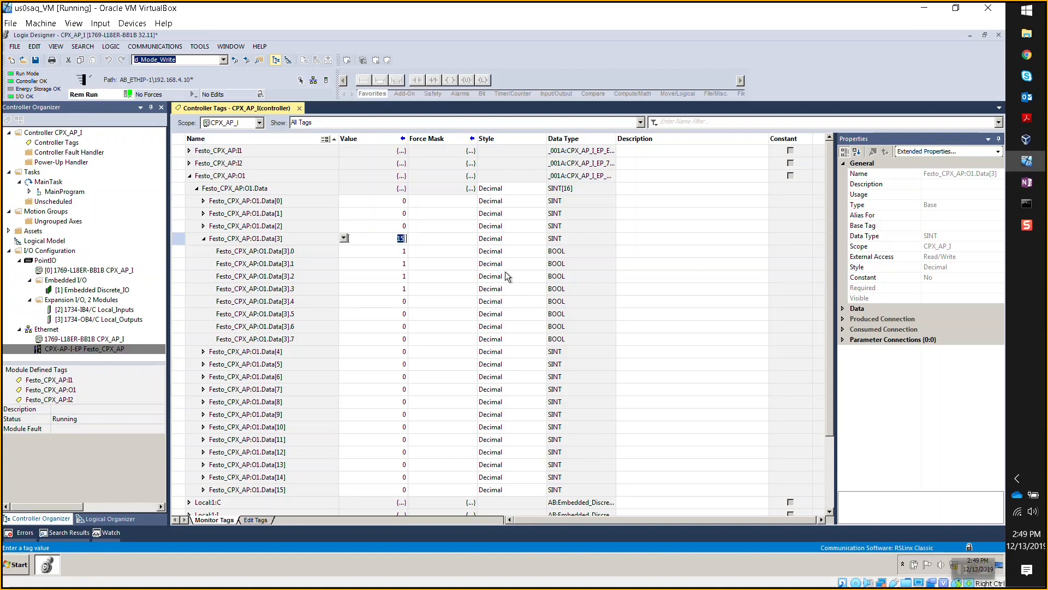
{"action": "type", "text": "0"}
{"action": "key", "text": "Return"}
{"action": "left_click", "coordinate": [203, 239]}
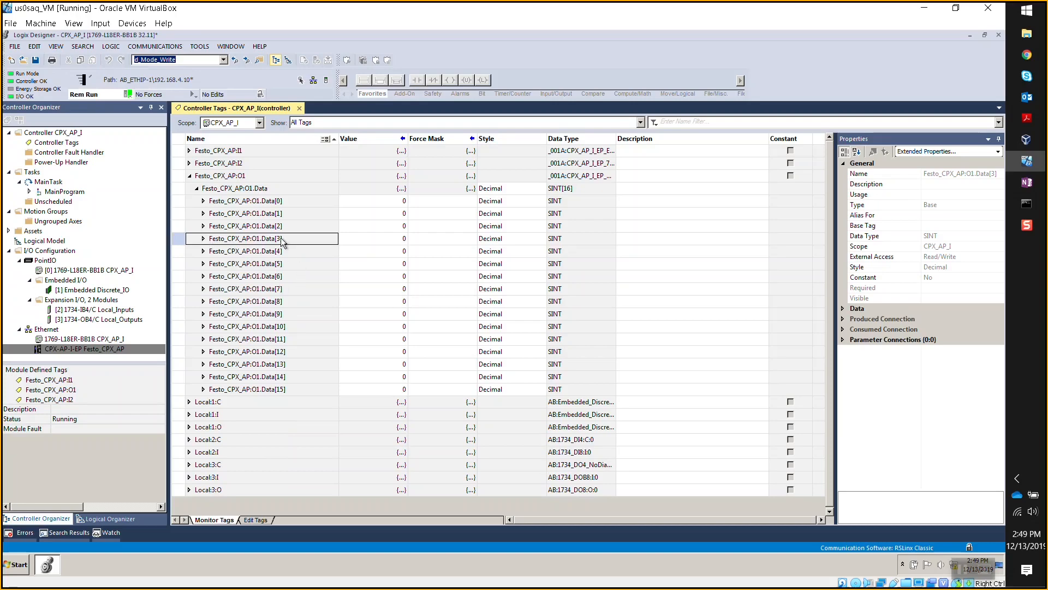
{"action": "left_click", "coordinate": [203, 238]}
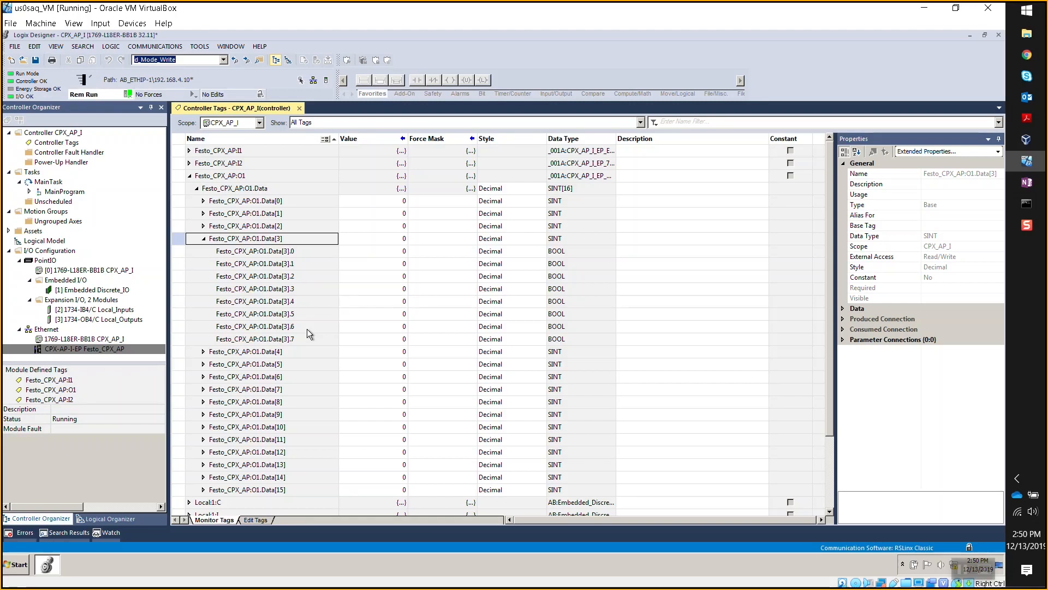
{"action": "left_click", "coordinate": [204, 240]}
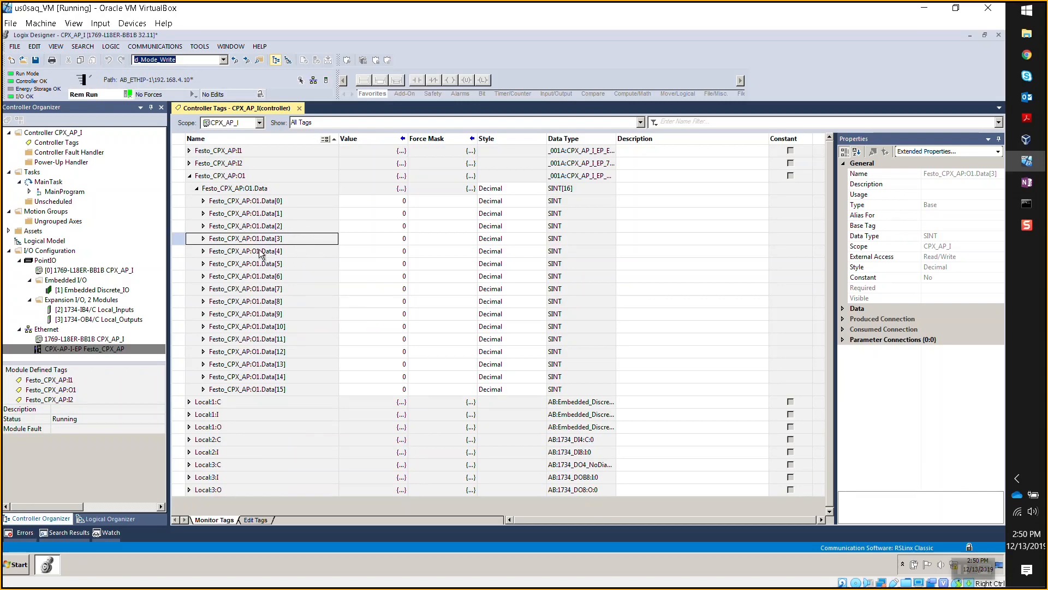
- Collapse O1 and expand Festo_CPX_AP:I2 to list Data[0]–Data[11]
{"action": "left_click", "coordinate": [190, 176]}
{"action": "left_click", "coordinate": [190, 163]}
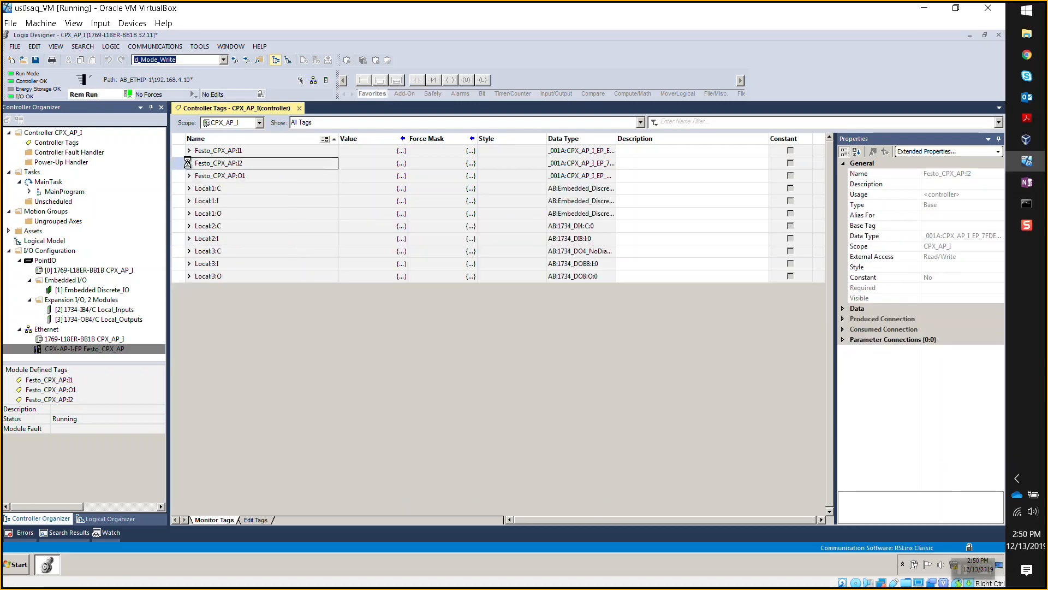
{"action": "left_click", "coordinate": [196, 188]}
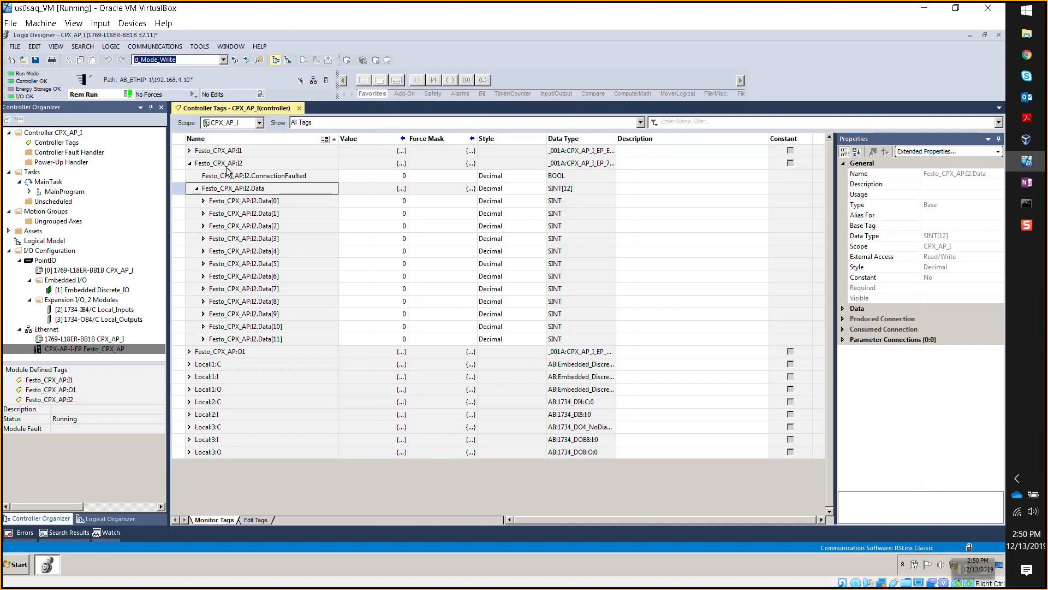
- Select Festo_CPX_AP:I2 and the I2.Data[6] row to watch live input values
{"action": "left_click", "coordinate": [249, 164]}
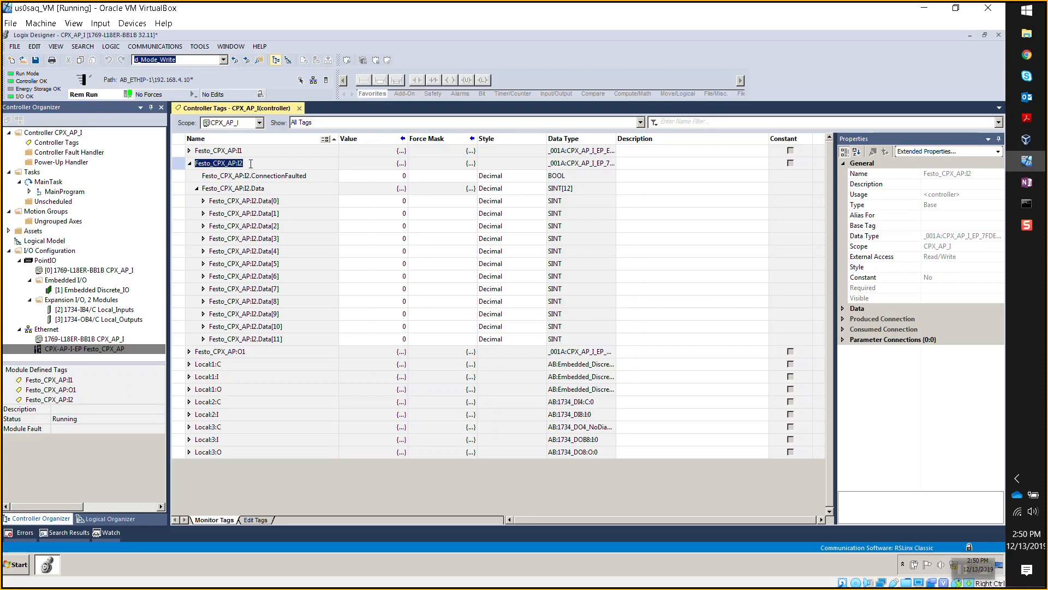
{"action": "left_click", "coordinate": [250, 163]}
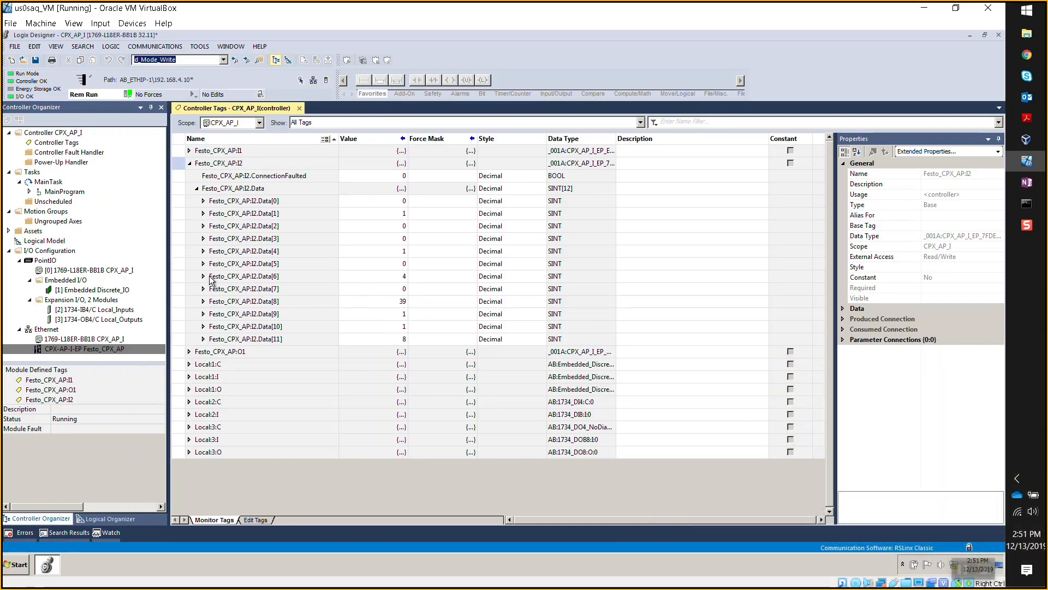
{"action": "left_click", "coordinate": [240, 276]}
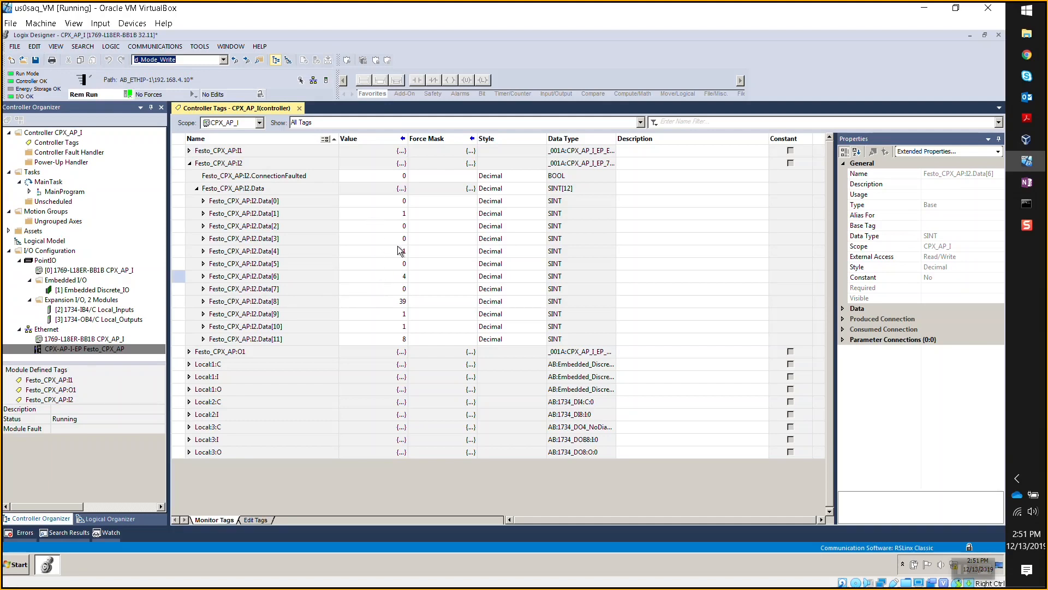
- Leave I2.Data[6] with an empty force mask, cancel its value edit, and switch to Chrome
{"action": "left_click", "coordinate": [413, 276]}
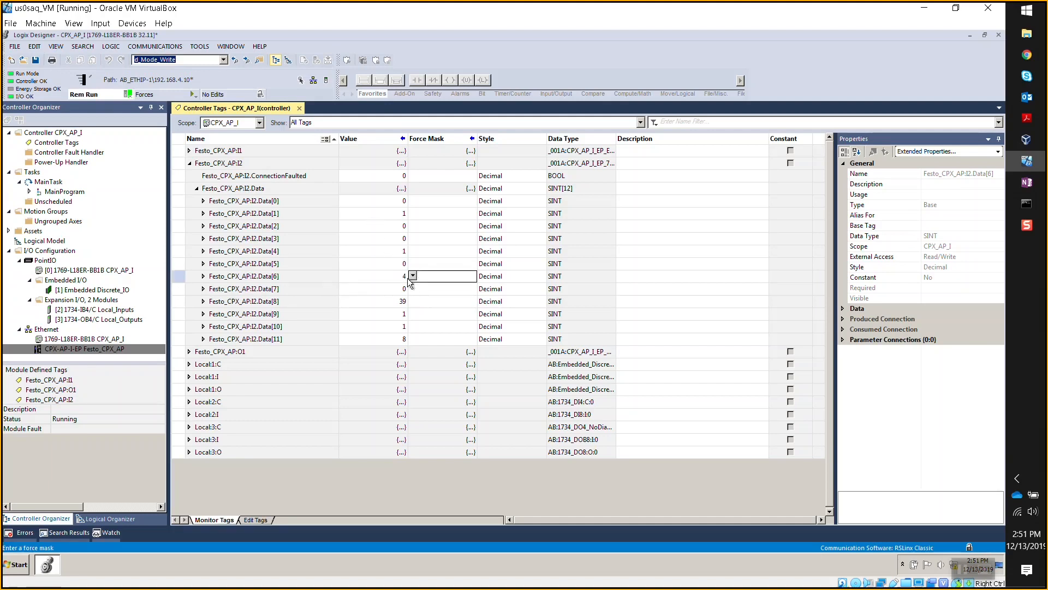
{"action": "type", "text": "4"}
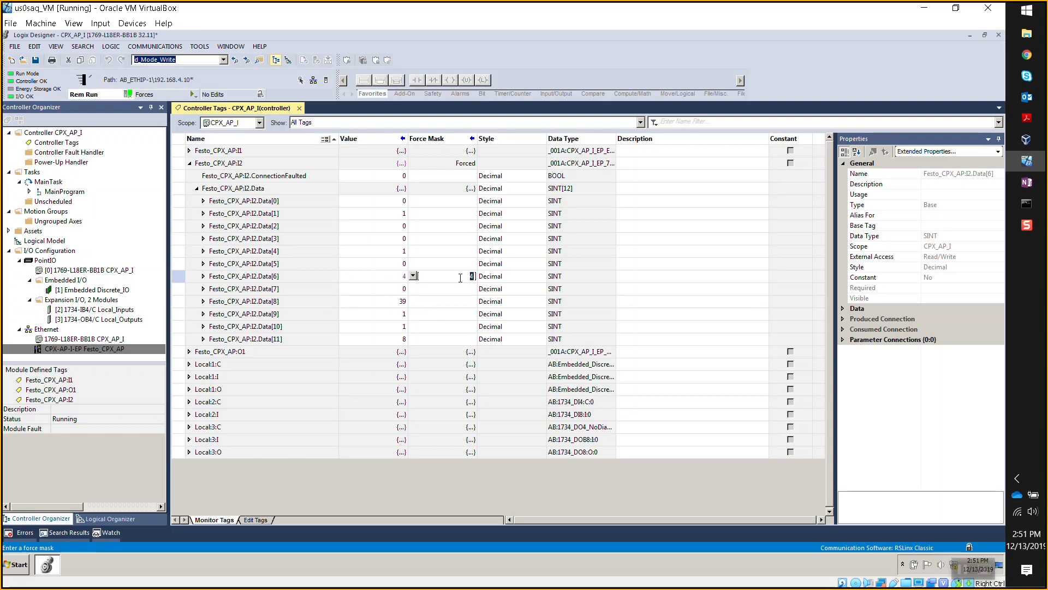
{"action": "key", "text": "BackSpace"}
{"action": "key", "text": "Return"}
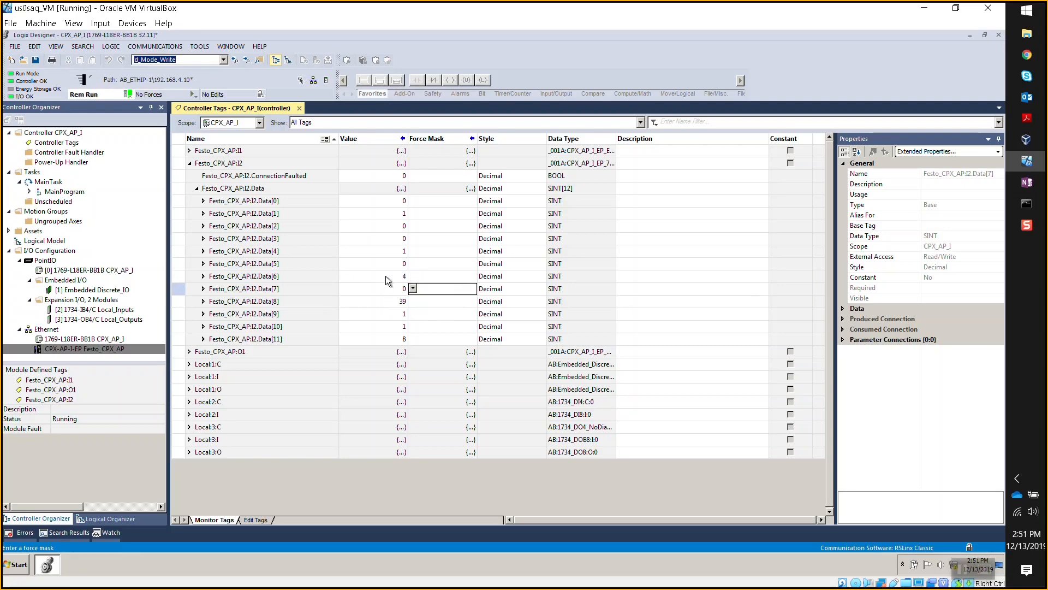
{"action": "left_click", "coordinate": [386, 280]}
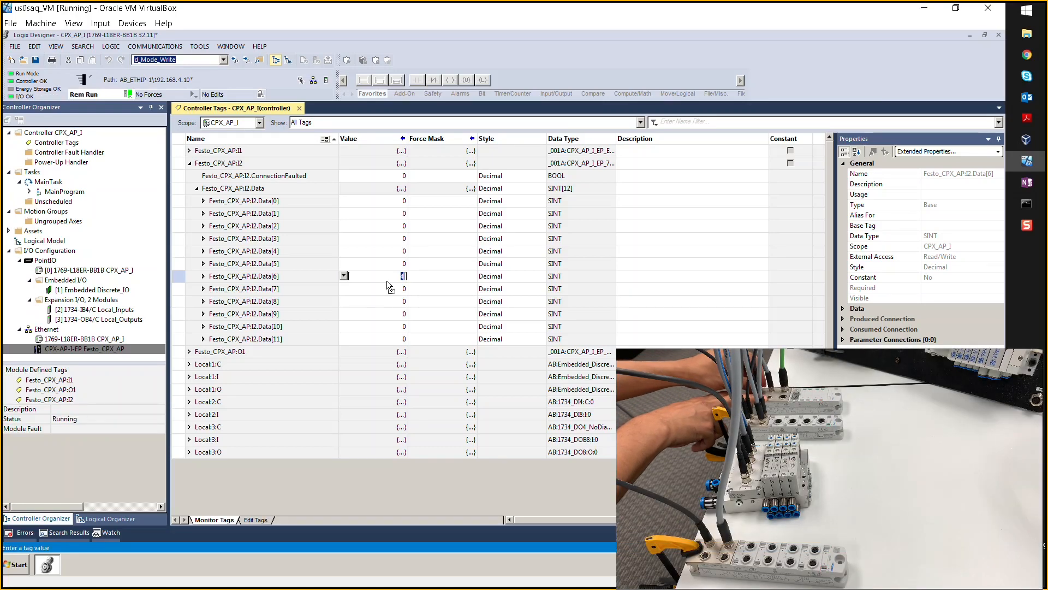
{"action": "key", "text": "Escape"}
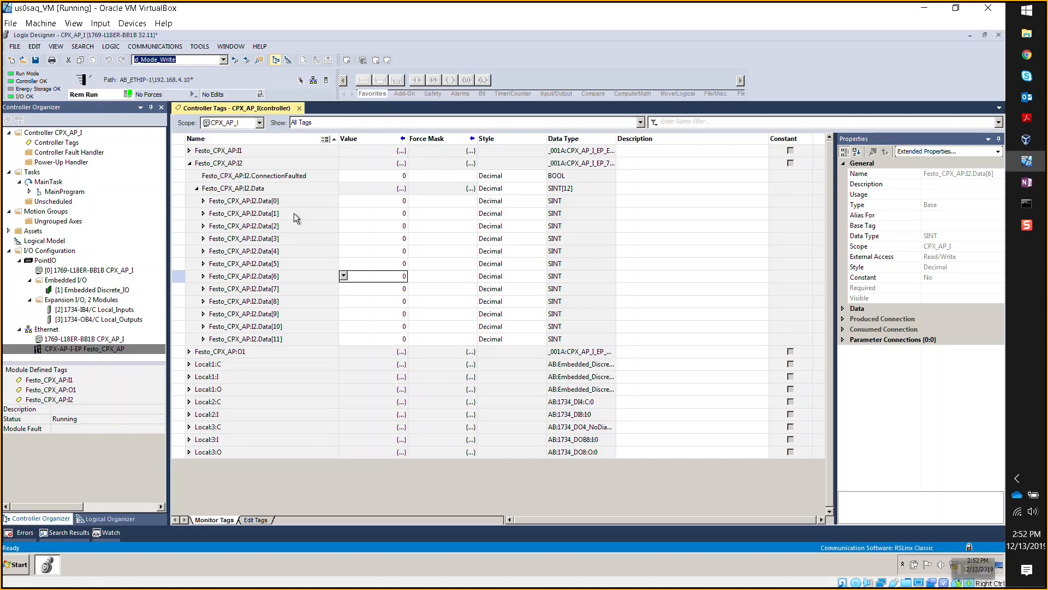
{"action": "left_click", "coordinate": [1027, 55]}
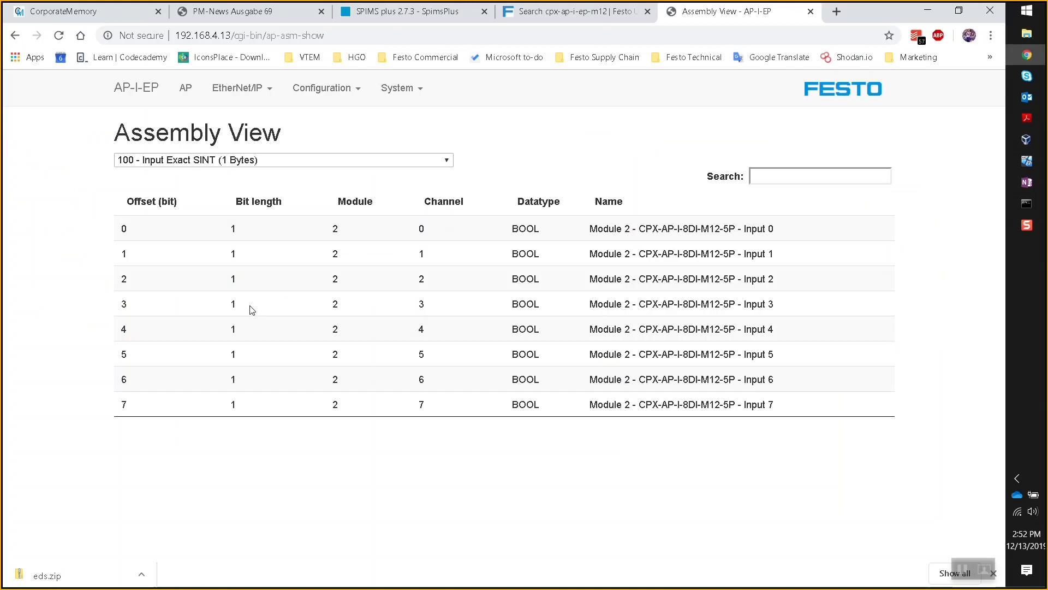
- Go to the web server's Terminal page listing the four modules
{"action": "left_click", "coordinate": [267, 92]}
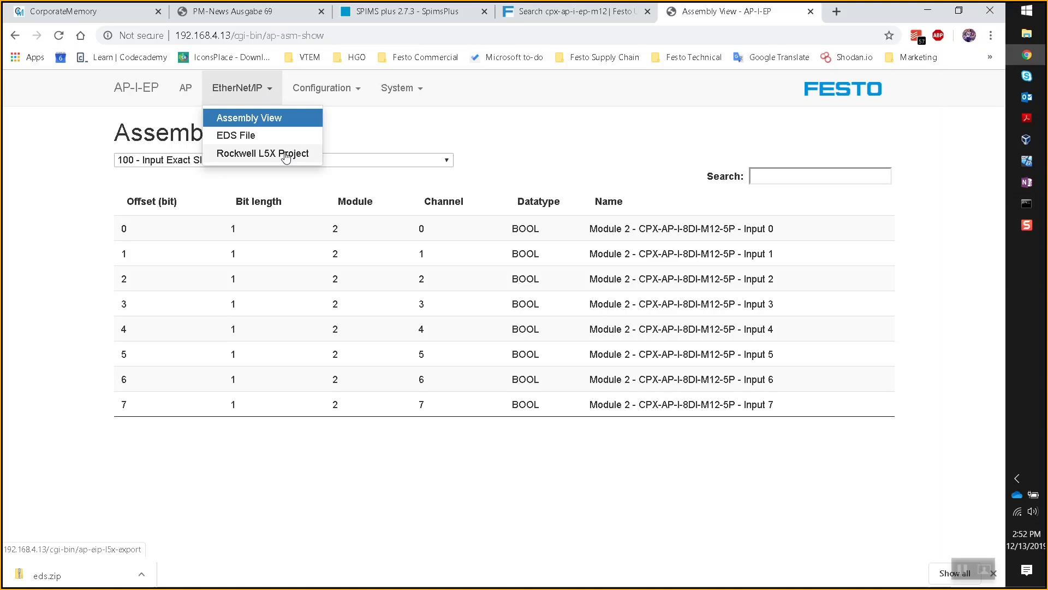
{"action": "left_click", "coordinate": [545, 155]}
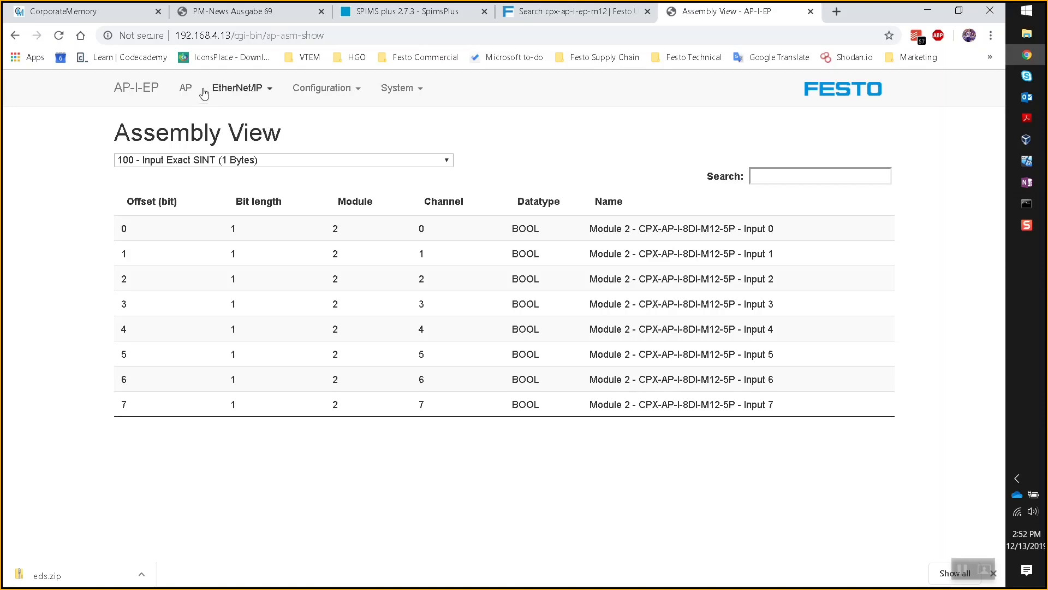
{"action": "left_click", "coordinate": [185, 94]}
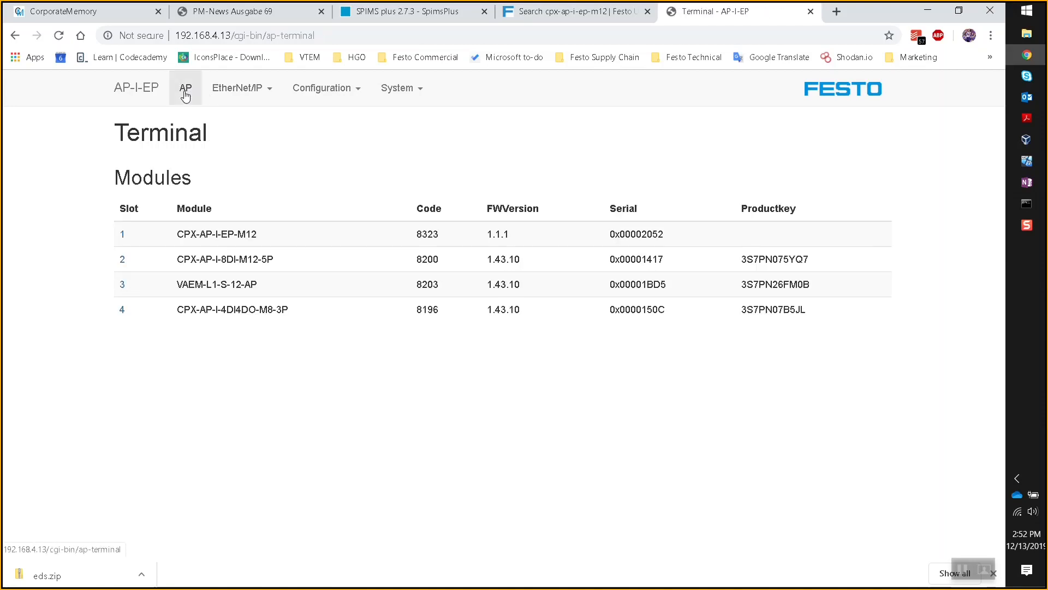
- Show slot 3's VAEM-L1-S-12-AP parameters and its 'Behaviour in fail state' options
{"action": "left_click_drag", "start_coordinate": [316, 313], "coordinate": [164, 316]}
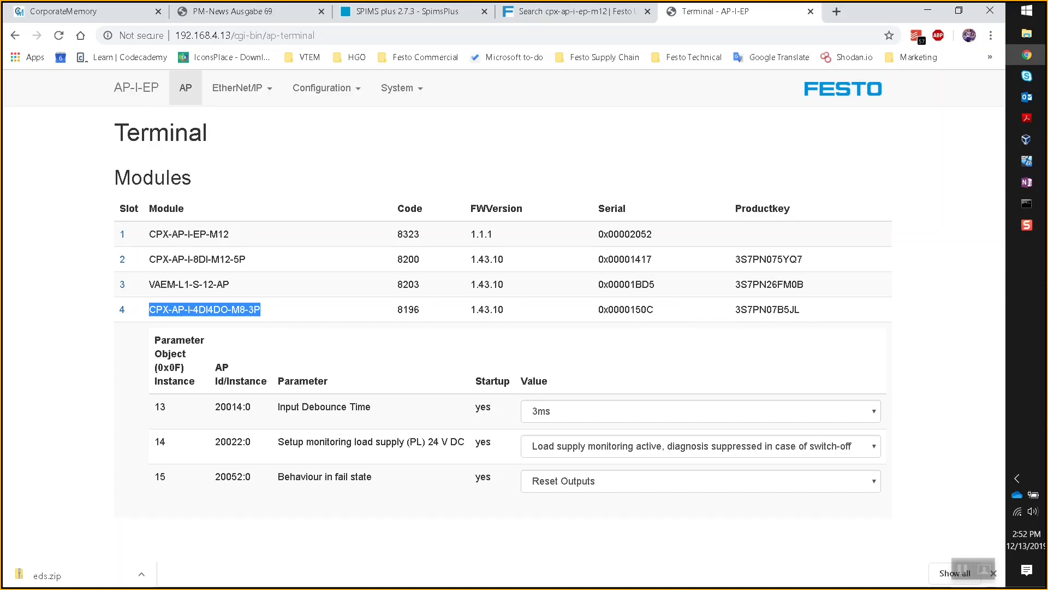
{"action": "left_click", "coordinate": [217, 311]}
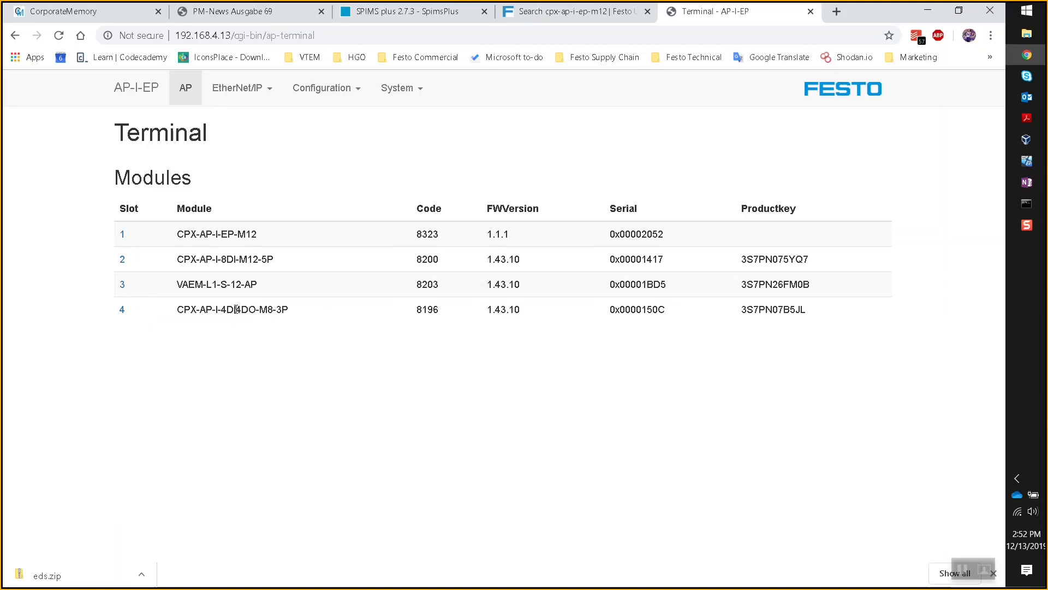
{"action": "left_click", "coordinate": [123, 286]}
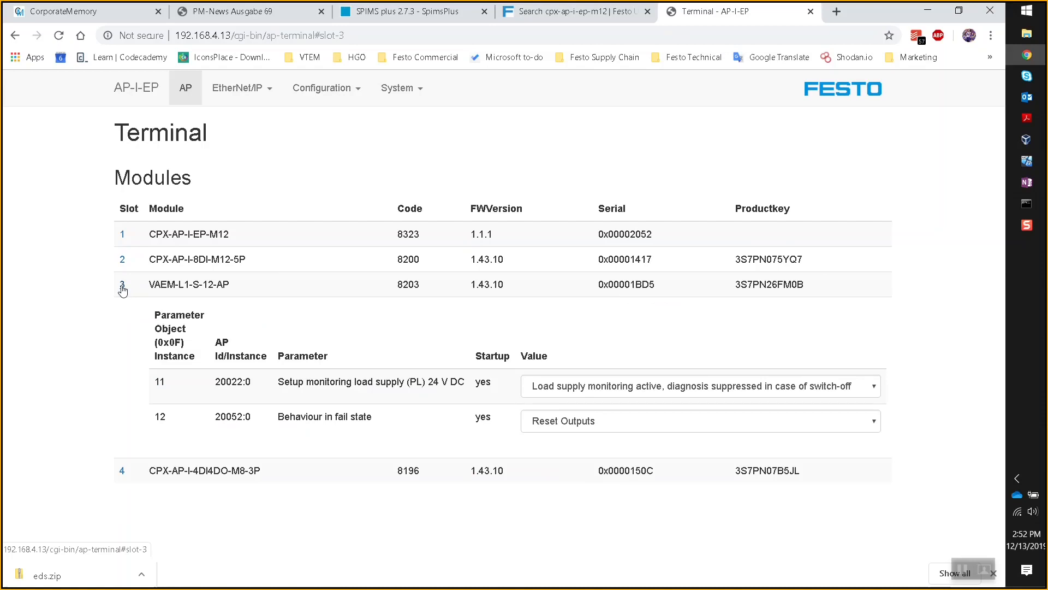
{"action": "left_click", "coordinate": [565, 424]}
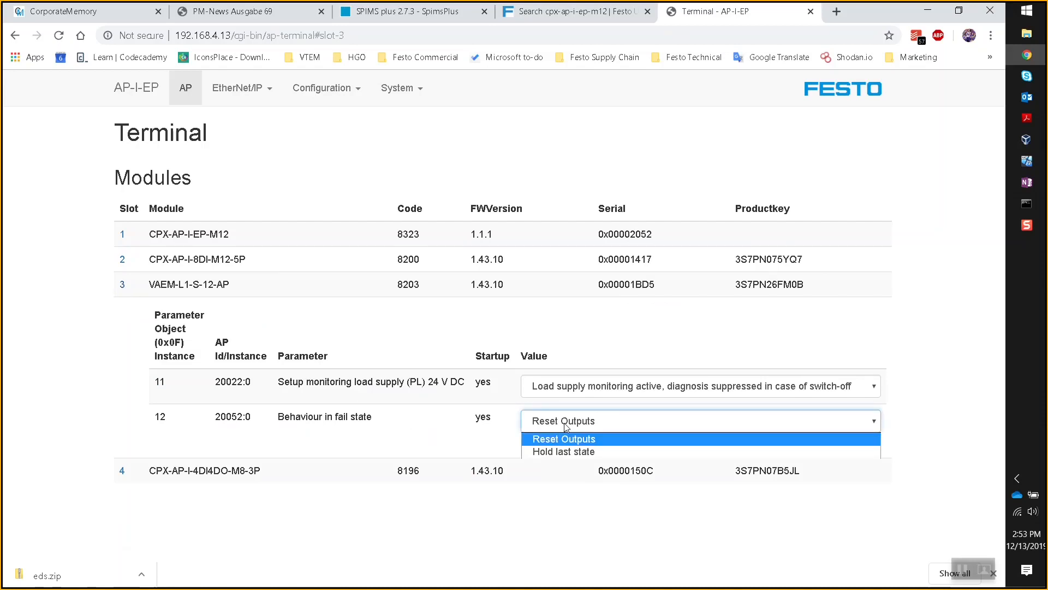
- Set slot 3's fail-state behaviour to Hold last state and sign in with the administrator credentials to write it
{"action": "left_click", "coordinate": [582, 451]}
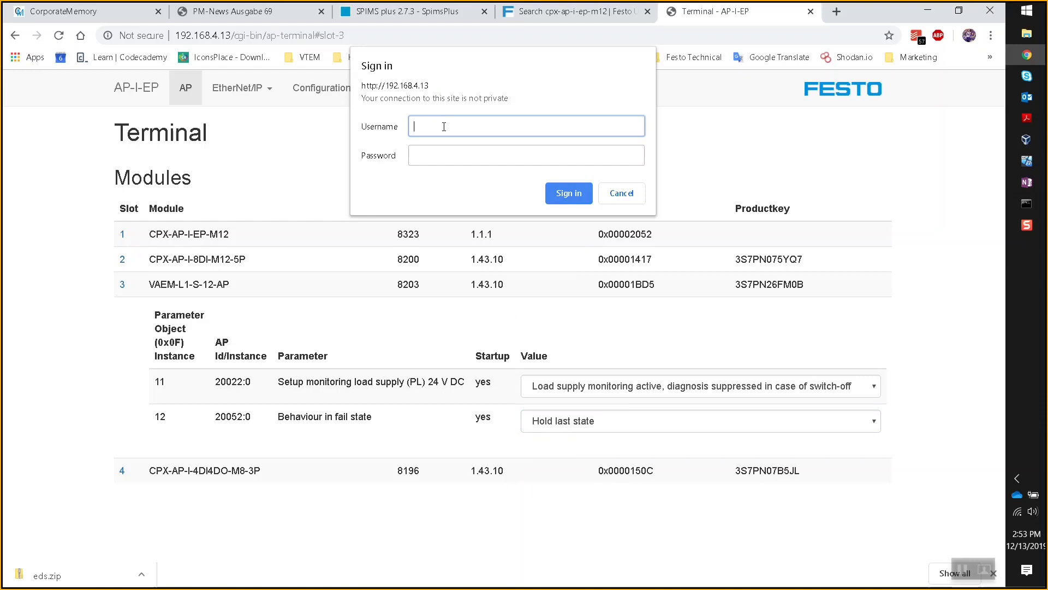
{"action": "type", "text": "admin"}
{"action": "left_click", "coordinate": [446, 151]}
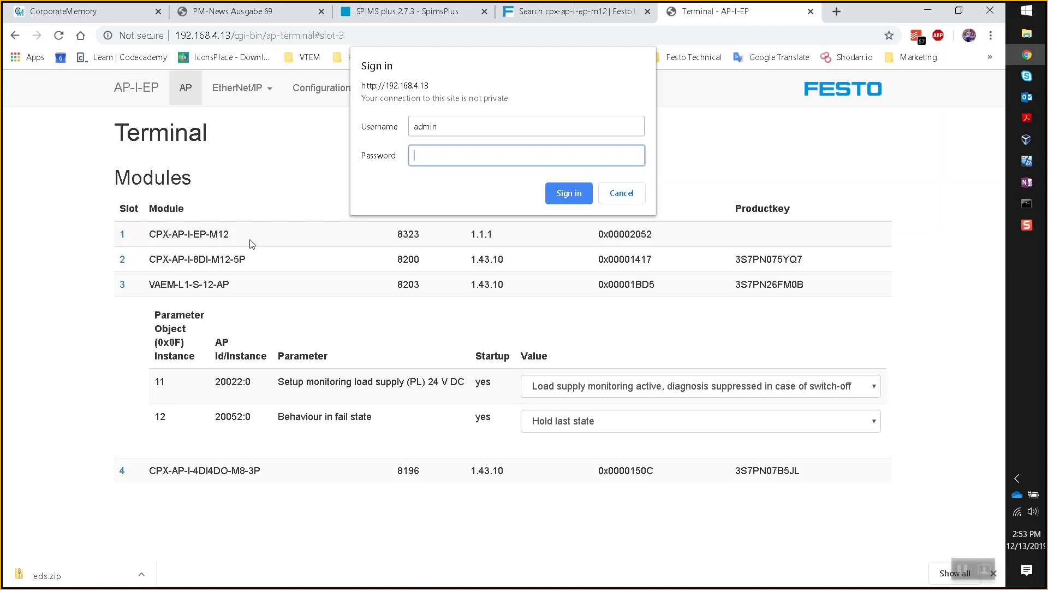
{"action": "type", "text": "••••••••••"}
{"action": "left_click", "coordinate": [562, 196]}
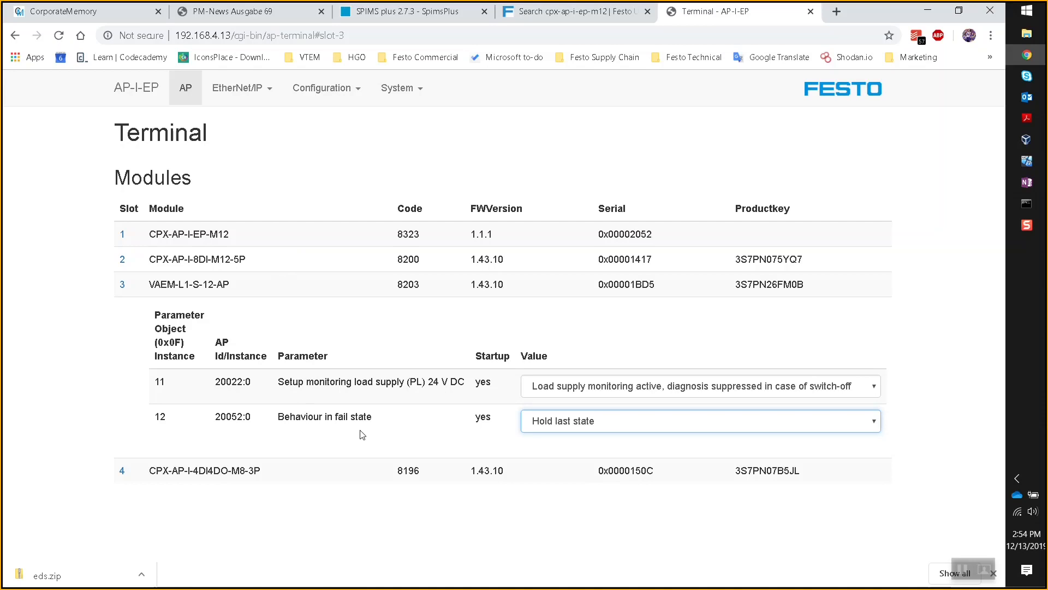
- Set slot 4's CPX-AP-I-4DI4DO-M8-3P fail-state behaviour to Hold last state
{"action": "left_click", "coordinate": [125, 473]}
{"action": "scroll", "coordinate": [438, 455], "scroll_direction": "down", "scroll_amount": 3}
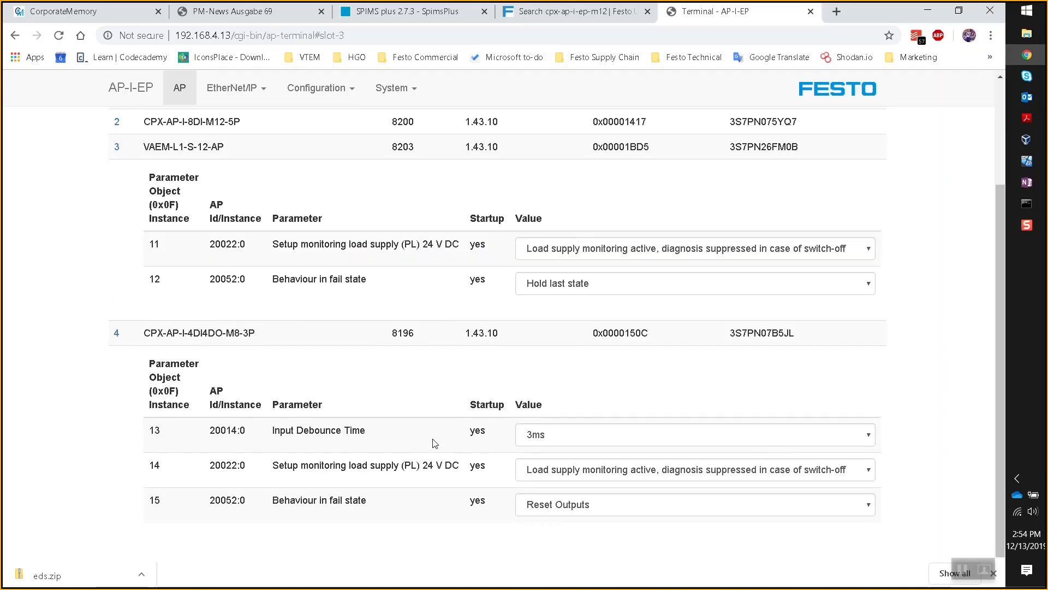
{"action": "left_click", "coordinate": [563, 513]}
{"action": "left_click", "coordinate": [564, 534]}
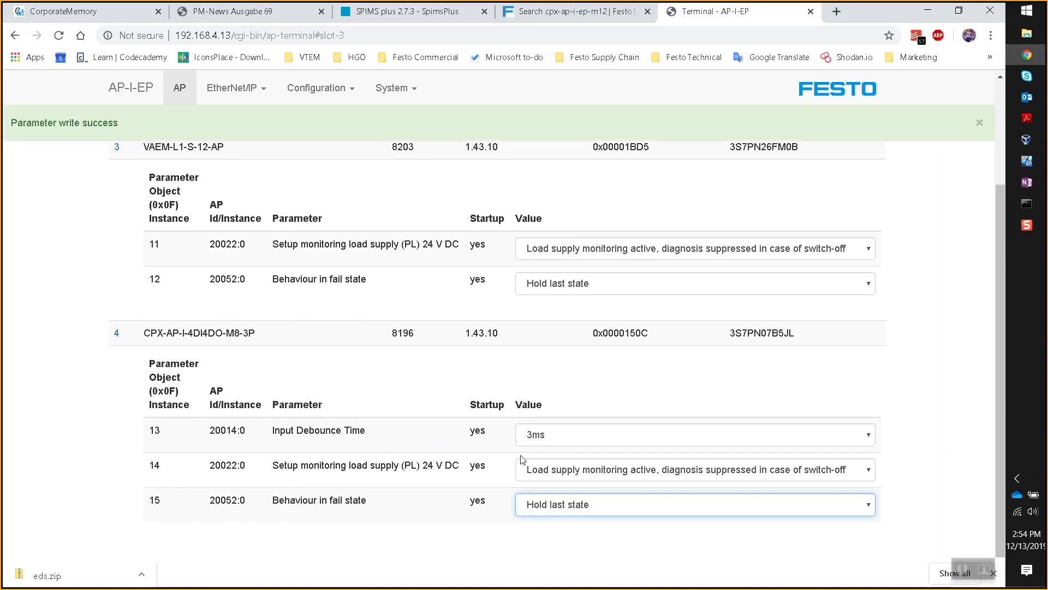
{"action": "left_click", "coordinate": [104, 250]}
{"action": "scroll", "coordinate": [129, 265], "scroll_direction": "up", "scroll_amount": 3}
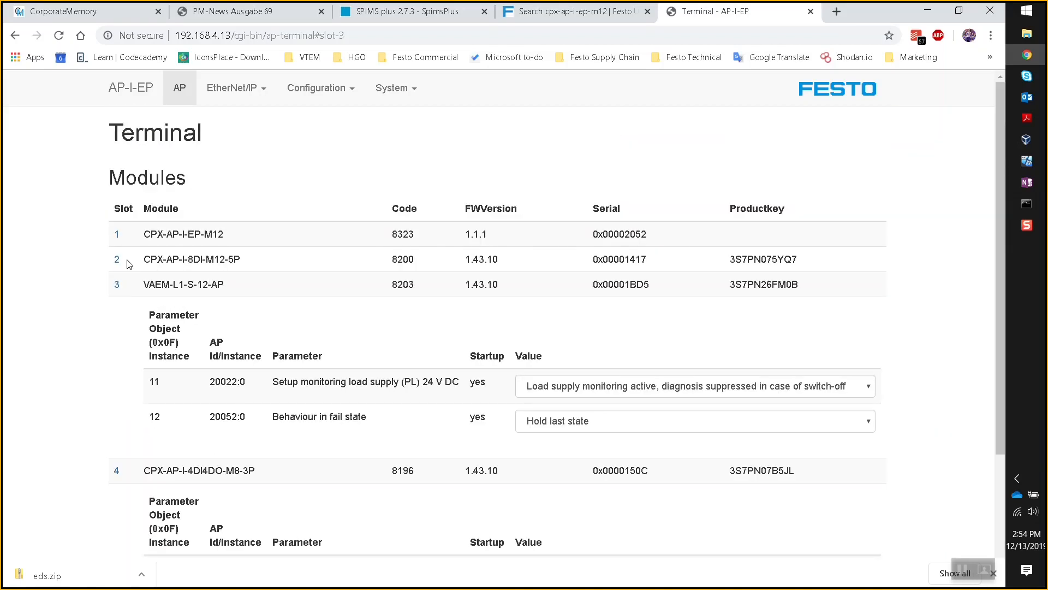
{"action": "scroll", "coordinate": [129, 264], "scroll_direction": "down", "scroll_amount": 3}
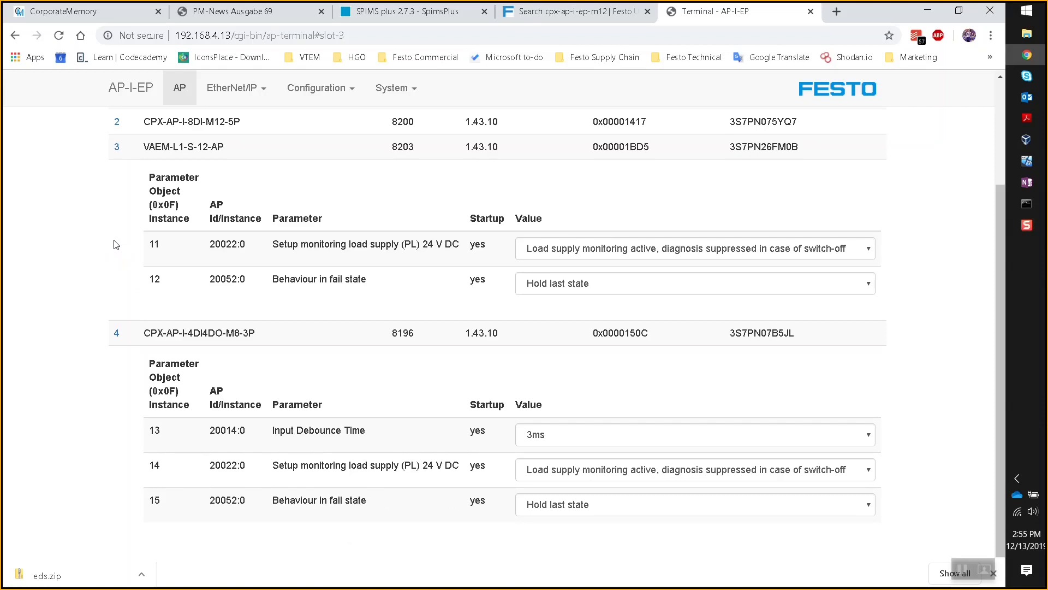
{"action": "scroll", "coordinate": [116, 245], "scroll_direction": "up", "scroll_amount": 3}
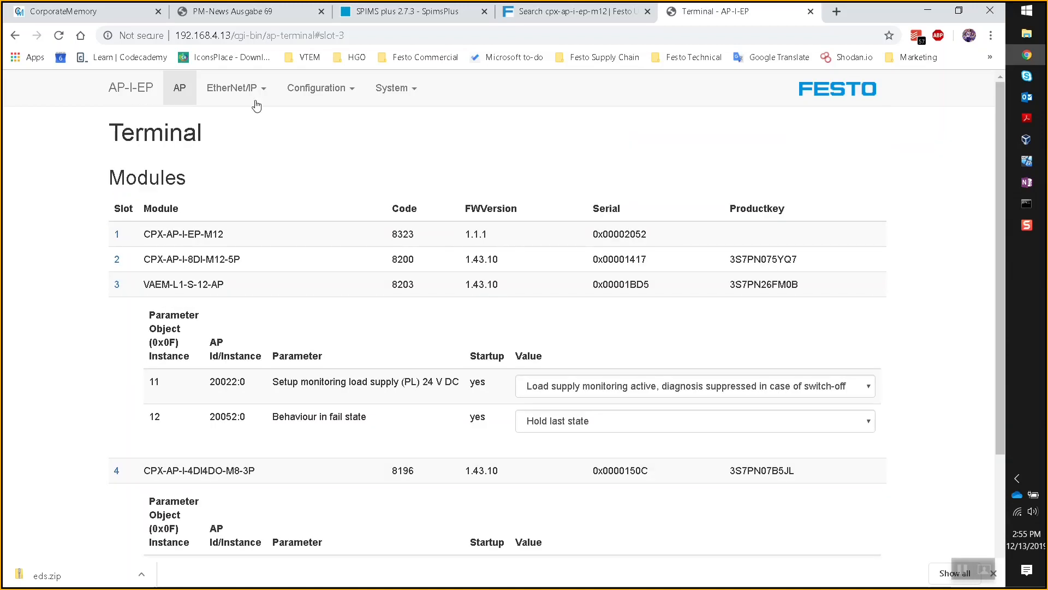
{"action": "left_click", "coordinate": [261, 89]}
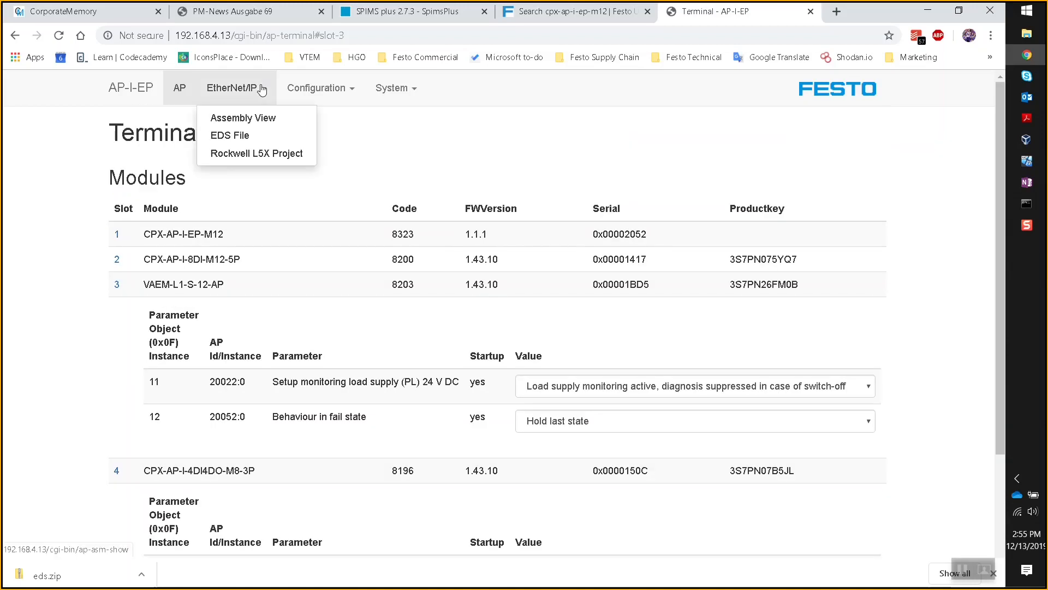
- Set up the Rockwell L5X Project export with name Test01, keeping the default status assembly
{"action": "left_click", "coordinate": [274, 155]}
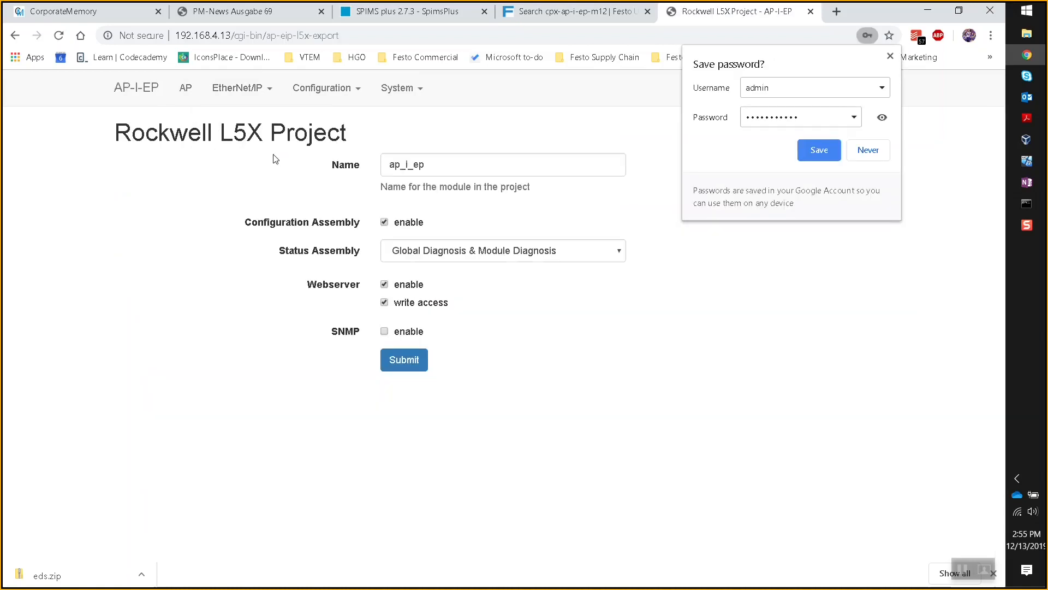
{"action": "left_click", "coordinate": [891, 56]}
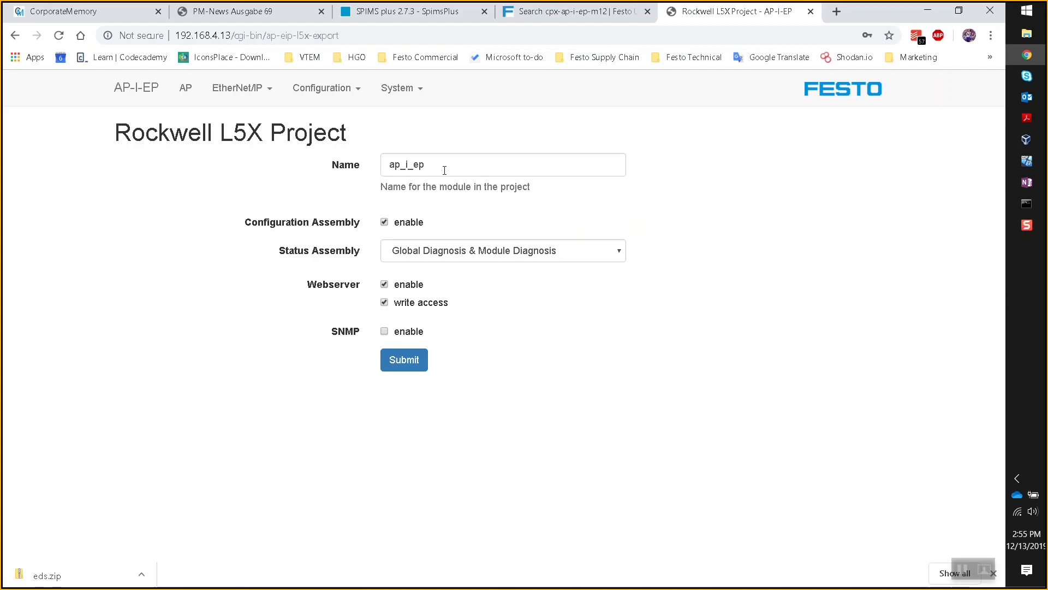
{"action": "left_click_drag", "start_coordinate": [445, 170], "coordinate": [346, 169]}
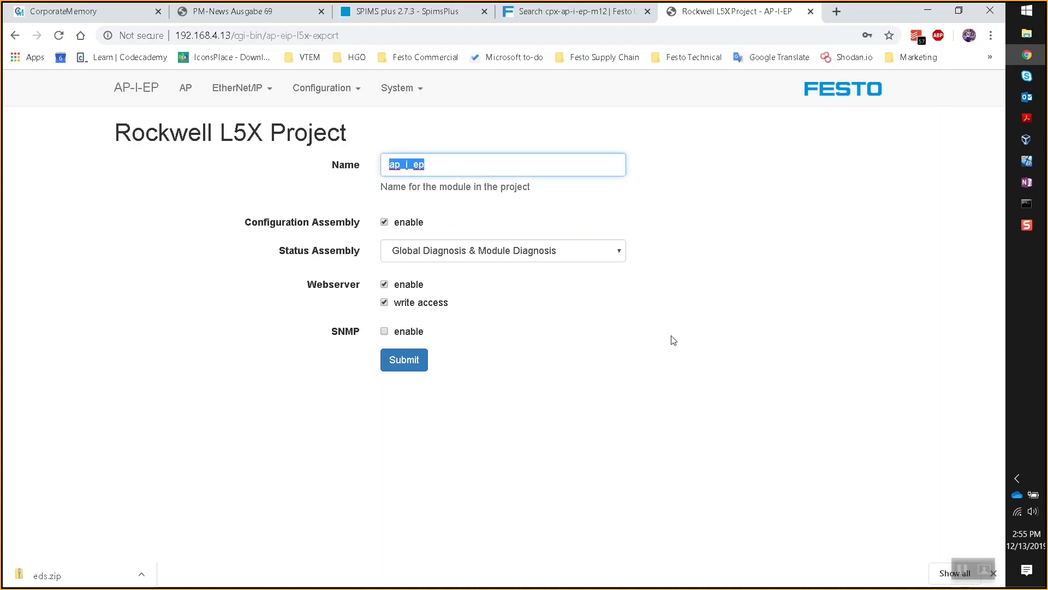
{"action": "type", "text": "tEST"}
{"action": "key", "text": "BackSpace"}
{"action": "key", "text": "BackSpace"}
{"action": "key", "text": "BackSpace"}
{"action": "key", "text": "BackSpace"}
{"action": "type", "text": "Test01"}
{"action": "left_click", "coordinate": [616, 253]}
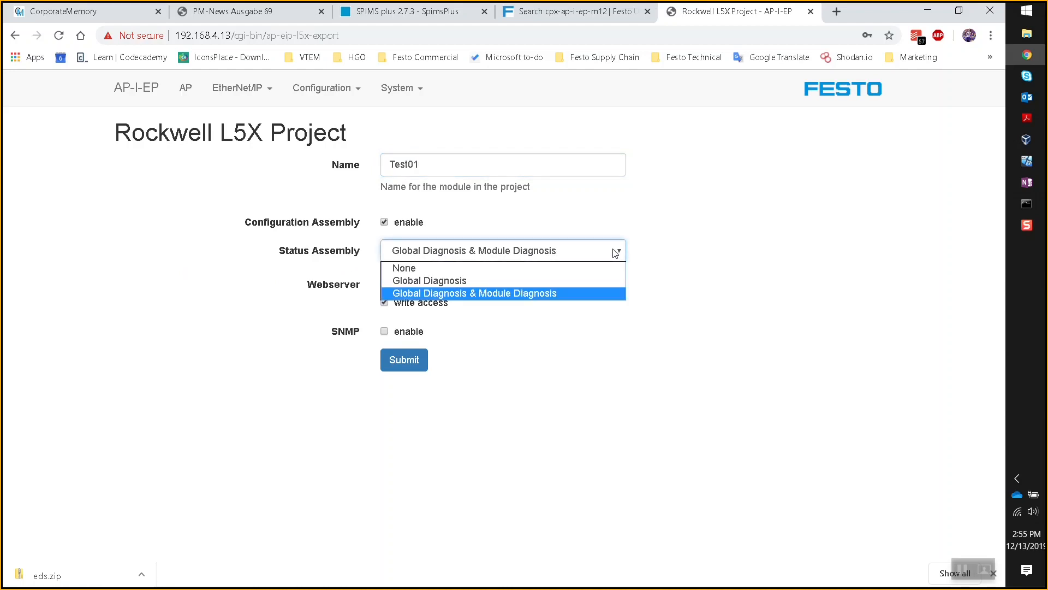
{"action": "left_click", "coordinate": [616, 252]}
{"action": "left_click", "coordinate": [616, 253]}
{"action": "left_click", "coordinate": [616, 252]}
{"action": "left_click", "coordinate": [679, 289]}
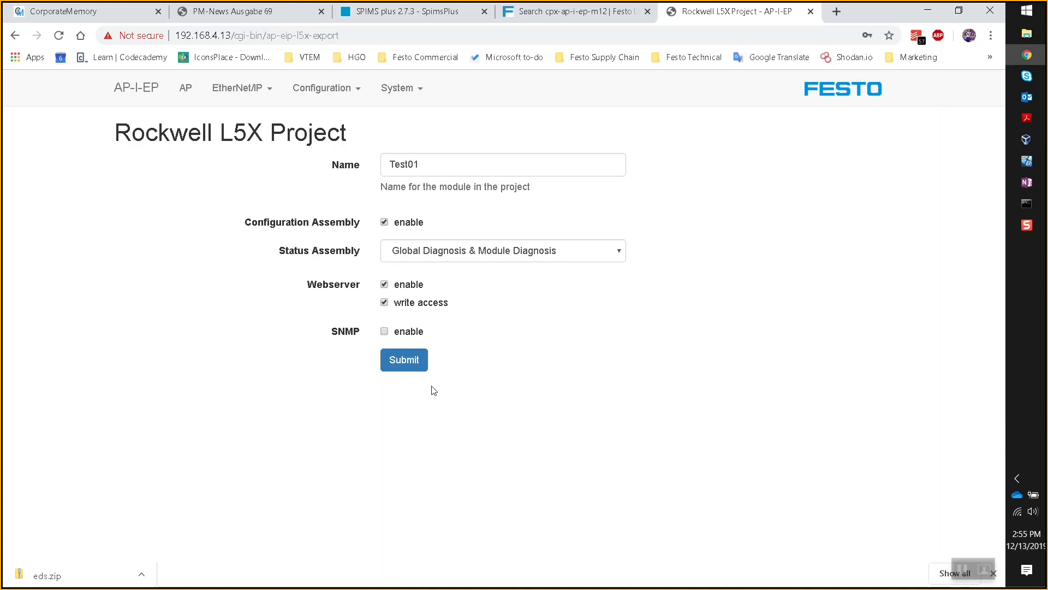
- Generate the export and save cpx_ap_Test01.l5x into Documents\Virtual Machine Shared
{"action": "left_click", "coordinate": [409, 367]}
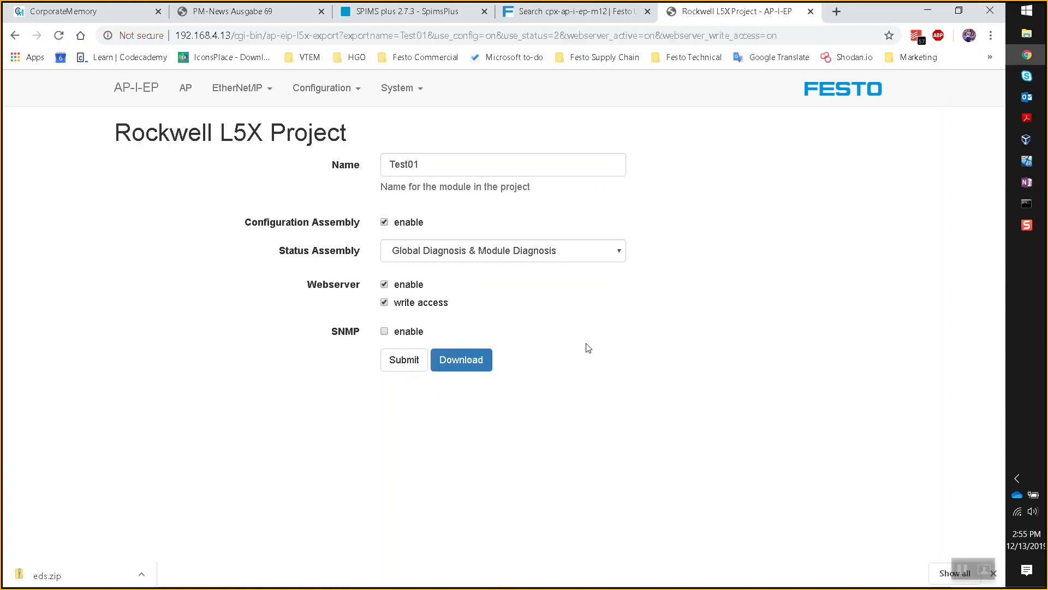
{"action": "left_click", "coordinate": [456, 365]}
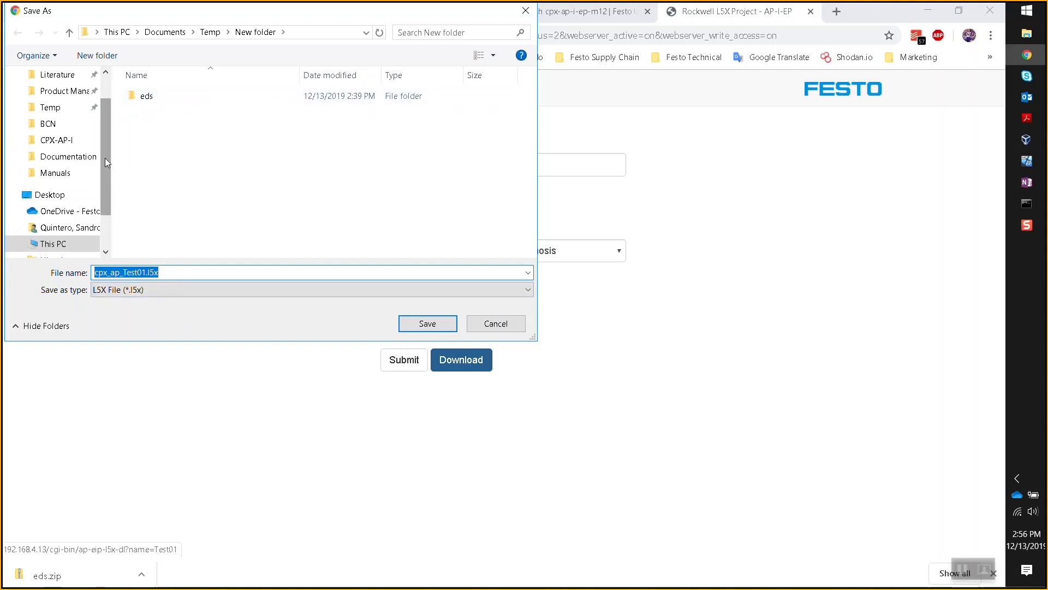
{"action": "left_click_drag", "start_coordinate": [105, 158], "coordinate": [103, 114]}
{"action": "left_click", "coordinate": [60, 97]}
{"action": "left_click", "coordinate": [217, 155]}
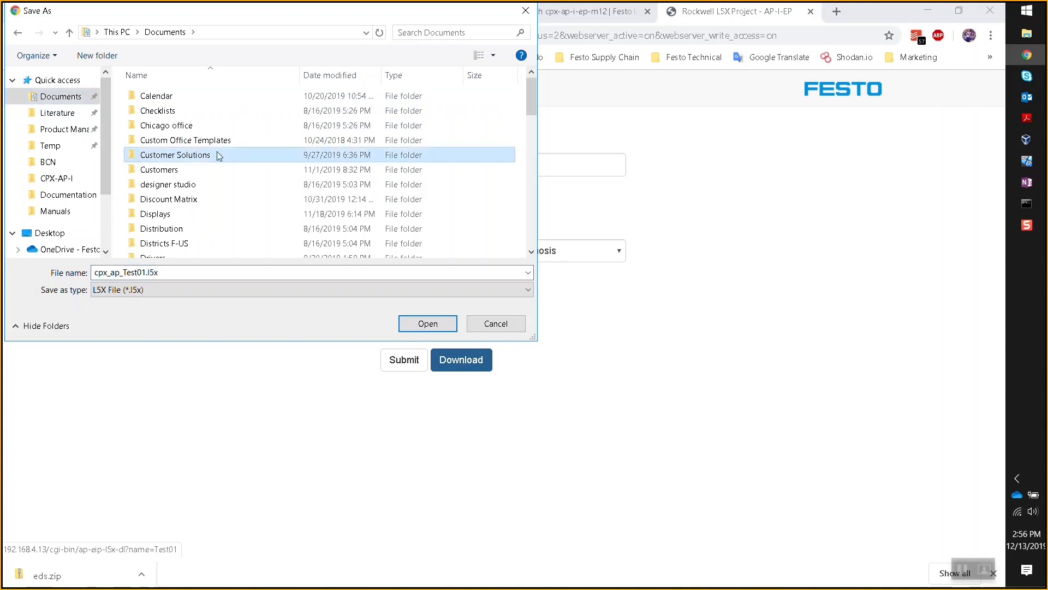
{"action": "scroll", "coordinate": [229, 169], "scroll_direction": "down", "scroll_amount": 13}
{"action": "double_click", "coordinate": [185, 240]}
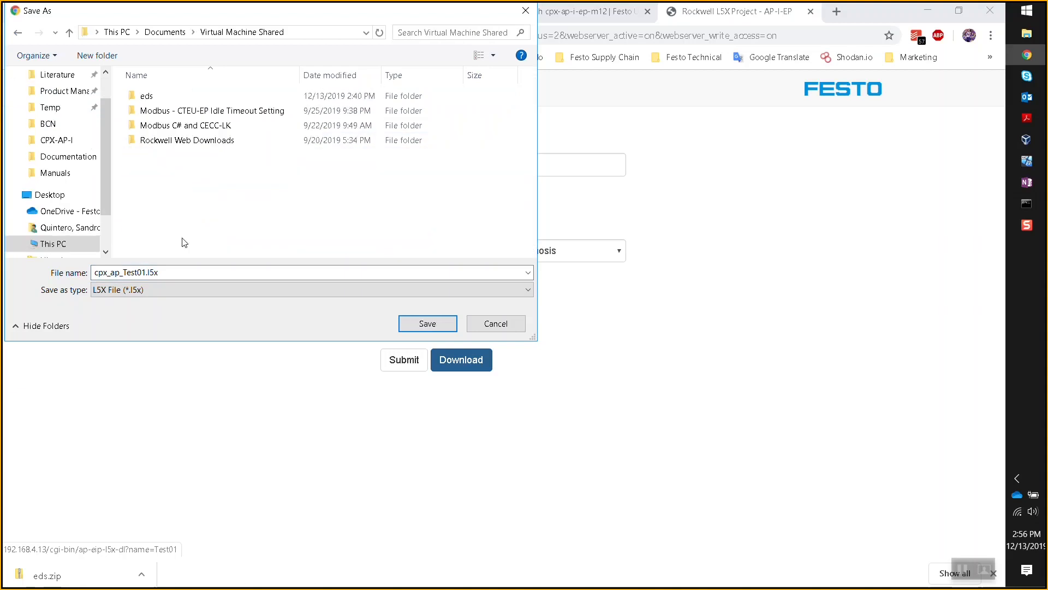
{"action": "left_click", "coordinate": [426, 325]}
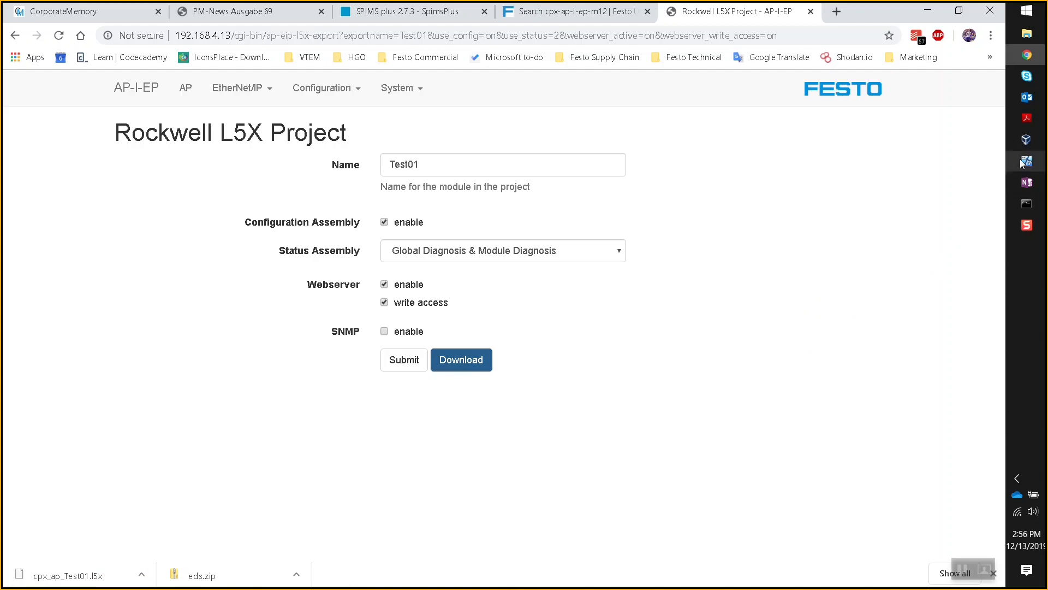
- In the VM, set the CPX_AP_I controller to Go Offline and save the project
{"action": "left_click", "coordinate": [969, 185]}
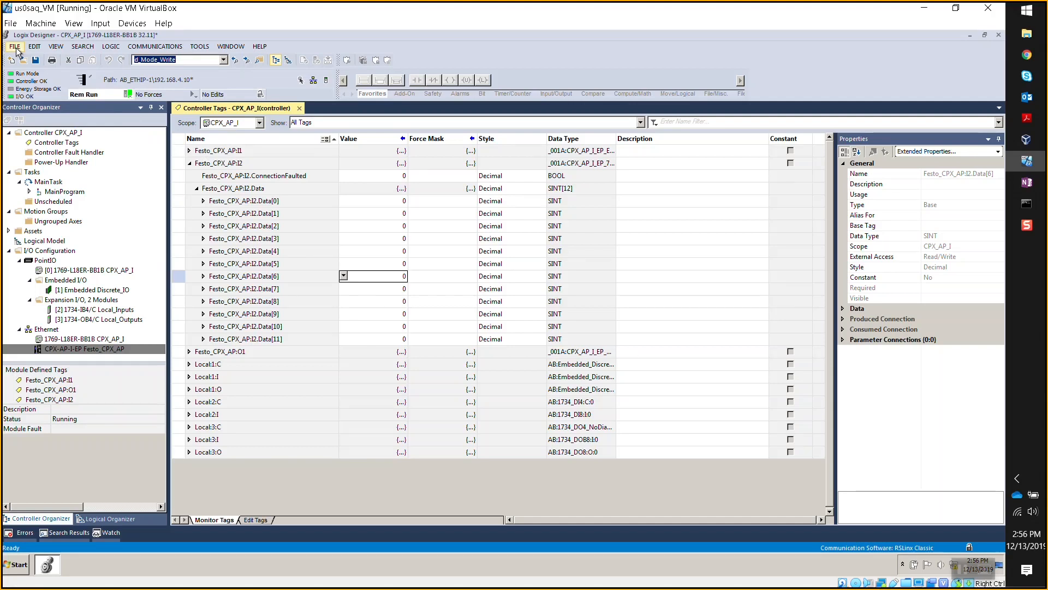
{"action": "left_click", "coordinate": [128, 94]}
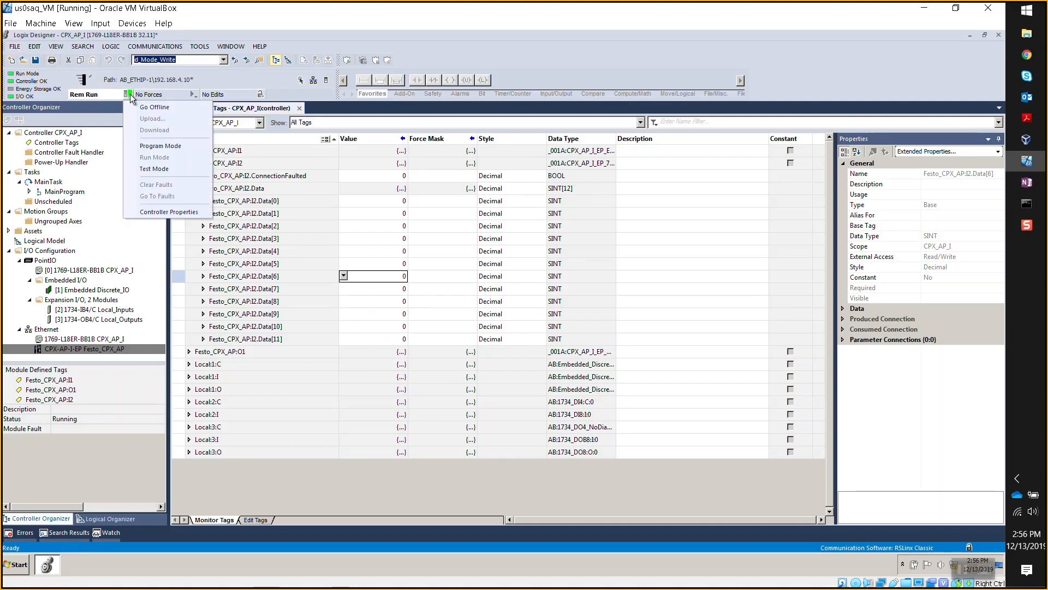
{"action": "left_click", "coordinate": [143, 106]}
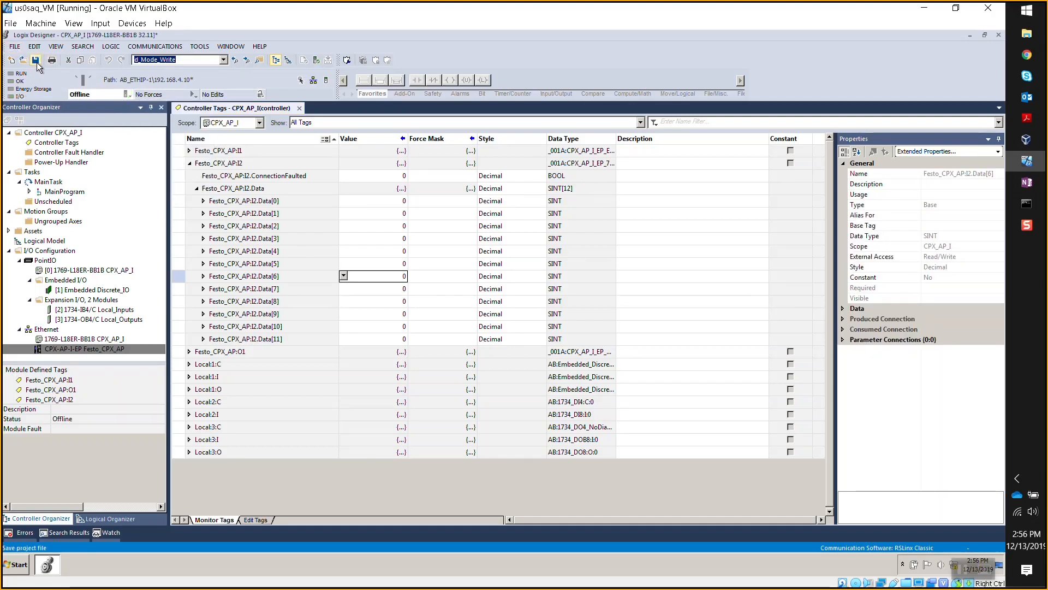
{"action": "left_click", "coordinate": [35, 59]}
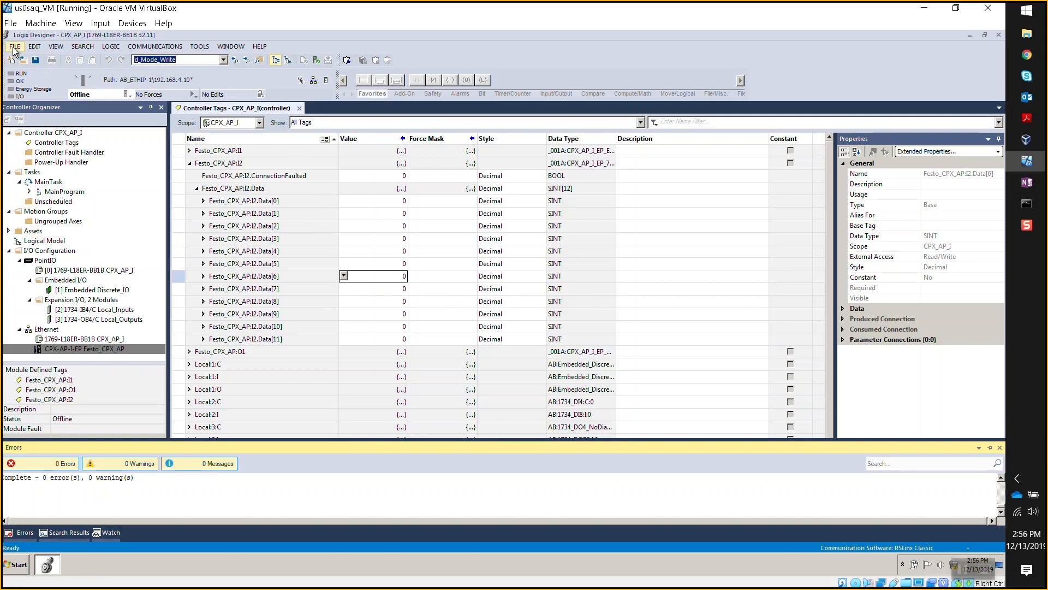
{"action": "left_click", "coordinate": [22, 60]}
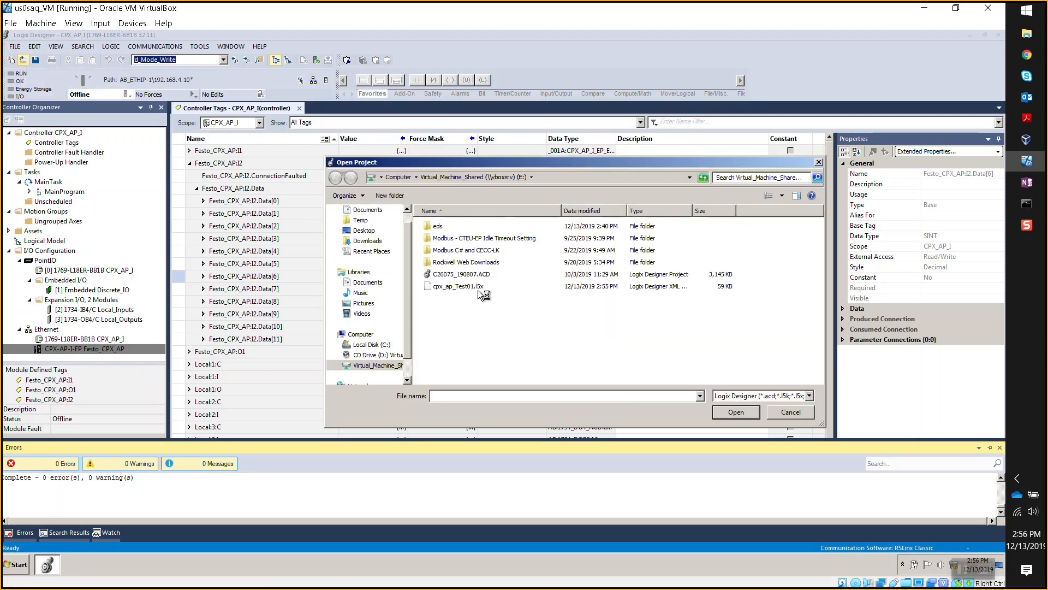
{"action": "left_click", "coordinate": [477, 286]}
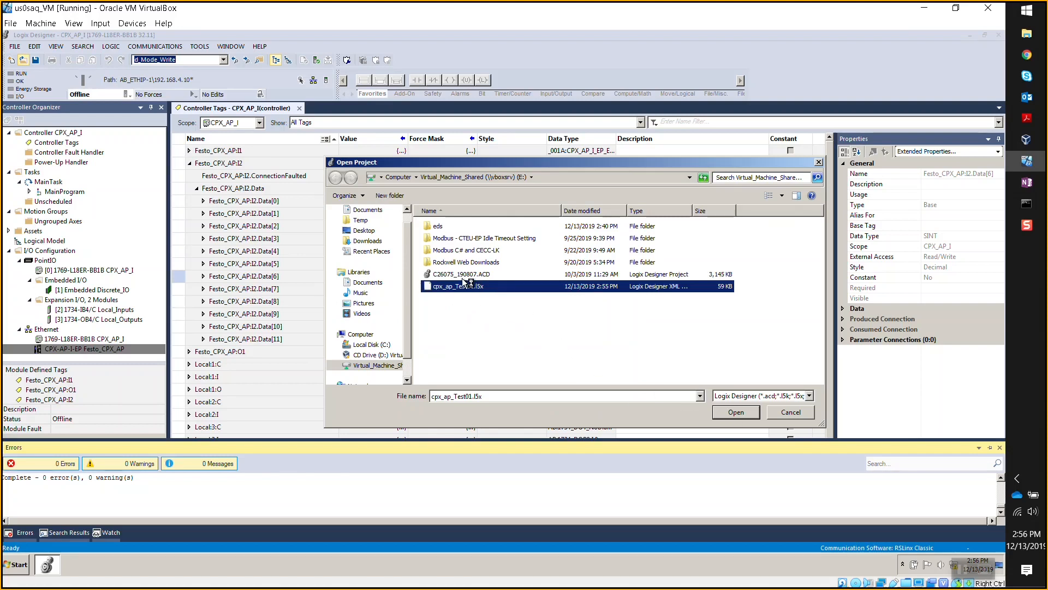
{"action": "left_click", "coordinate": [811, 413]}
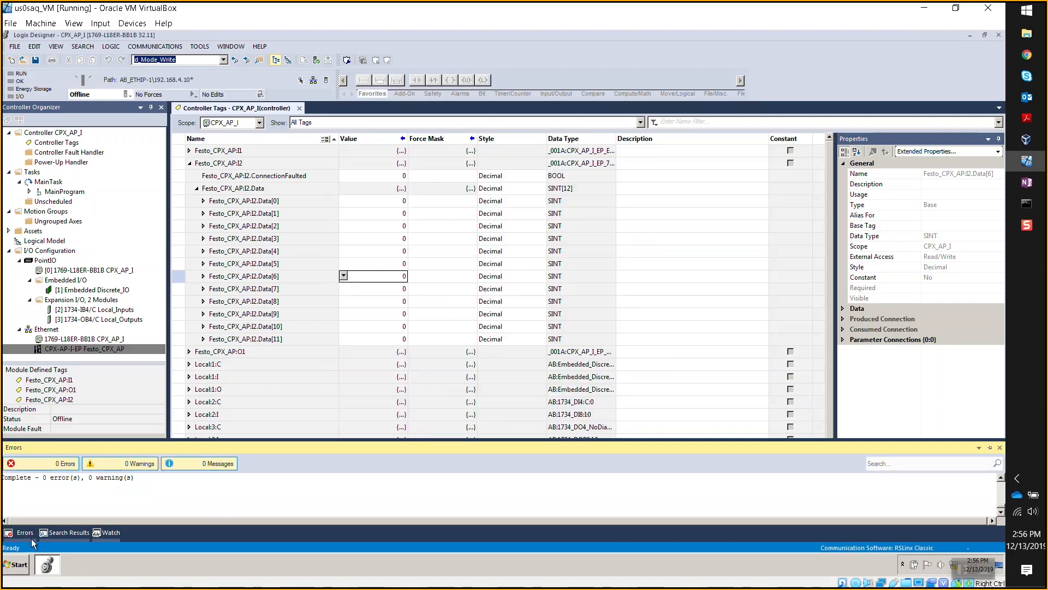
{"action": "left_click", "coordinate": [27, 568]}
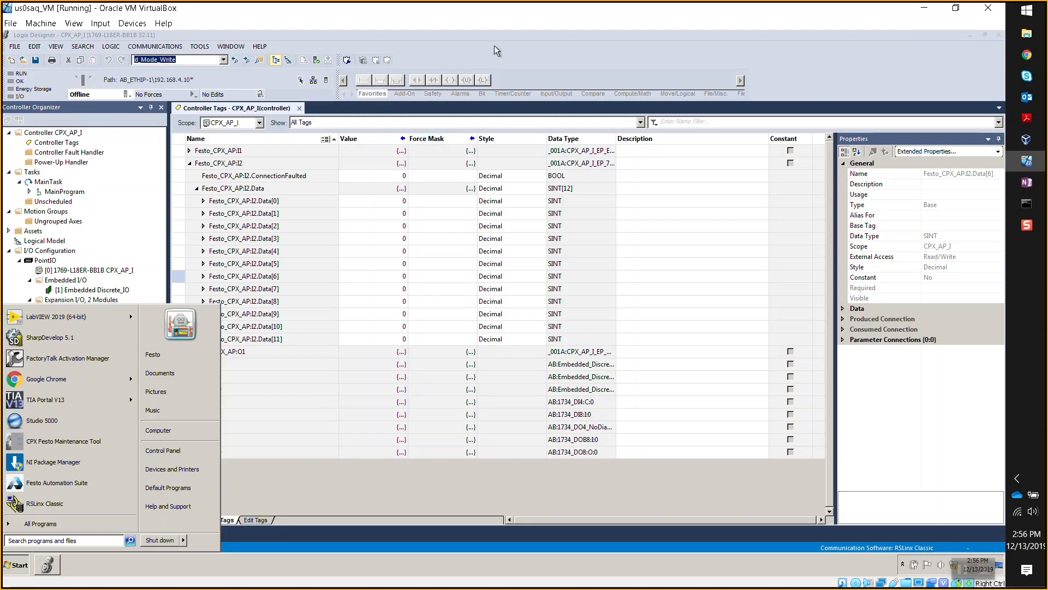
{"action": "left_click", "coordinate": [48, 567]}
{"action": "mouse_move", "coordinate": [49, 568]}
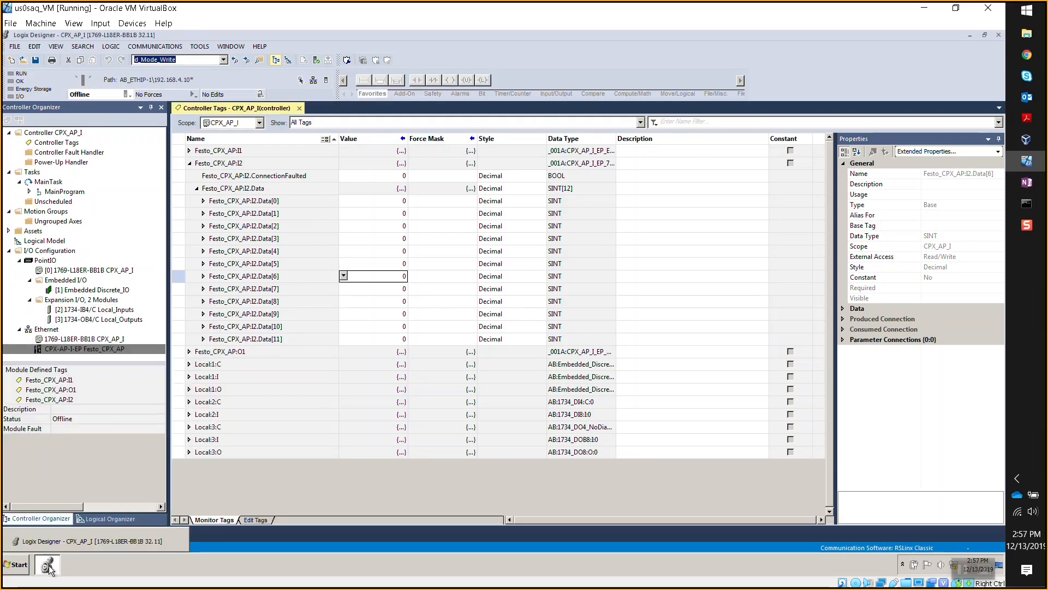
- Through File > Open, select cpx_ap_Test01.l5x on the Virtual_Machine_Shared drive
{"action": "right_click", "coordinate": [49, 568]}
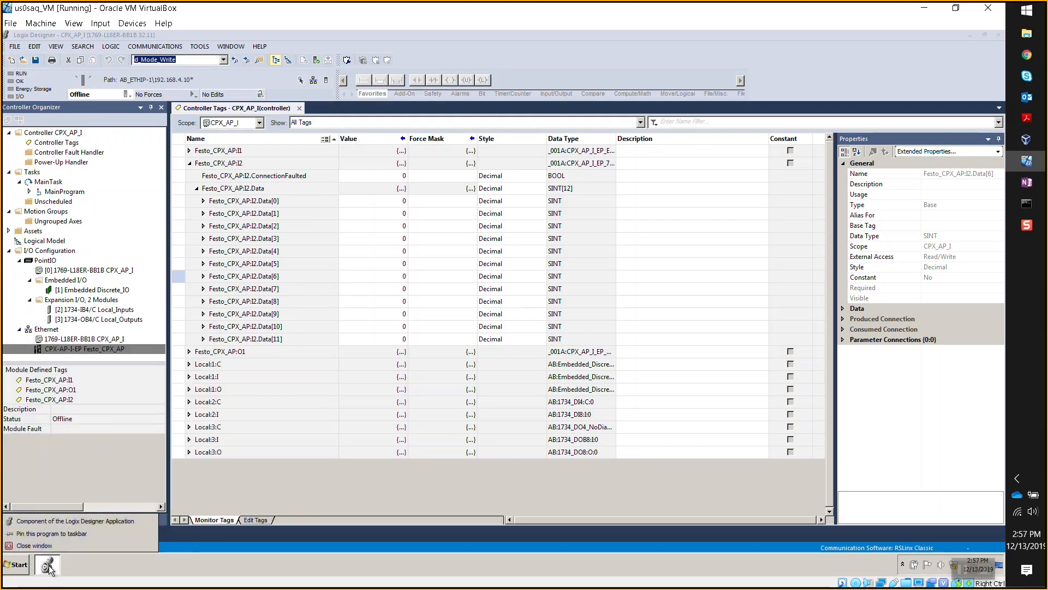
{"action": "left_click", "coordinate": [49, 522]}
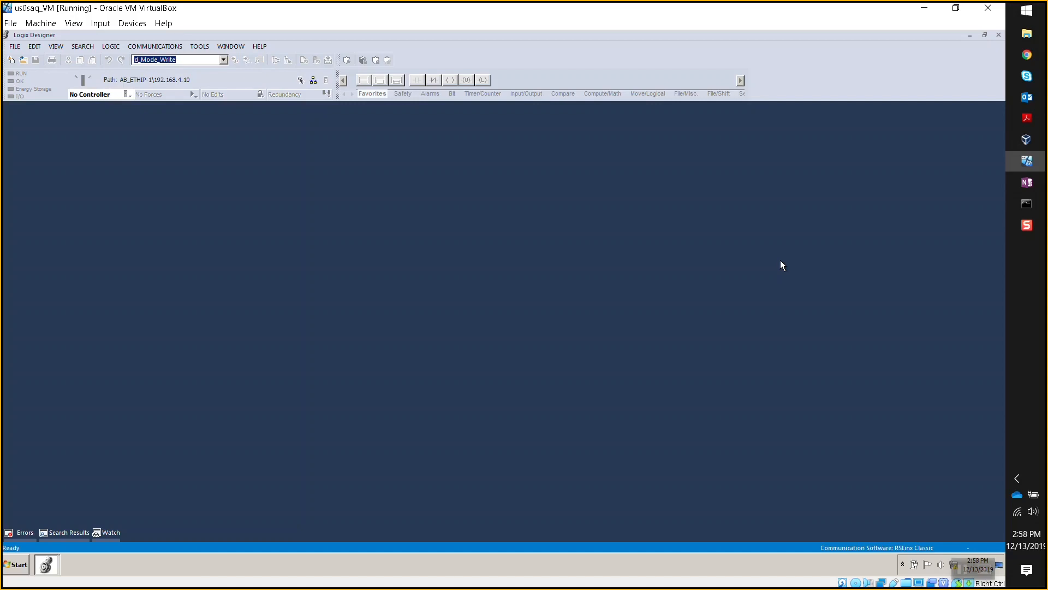
{"action": "left_click", "coordinate": [15, 47]}
{"action": "left_click", "coordinate": [31, 70]}
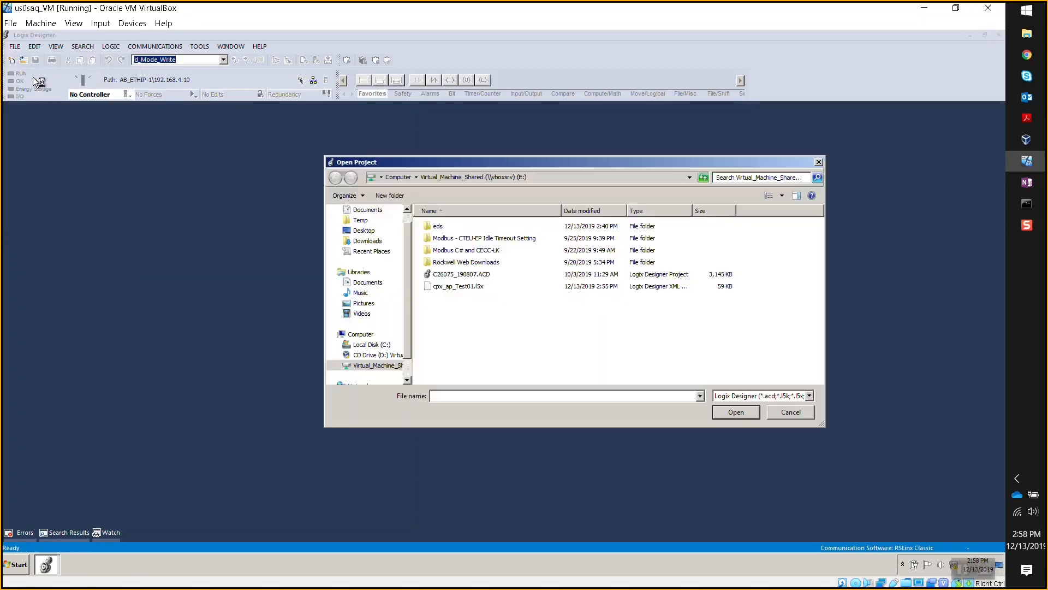
{"action": "left_click", "coordinate": [452, 287]}
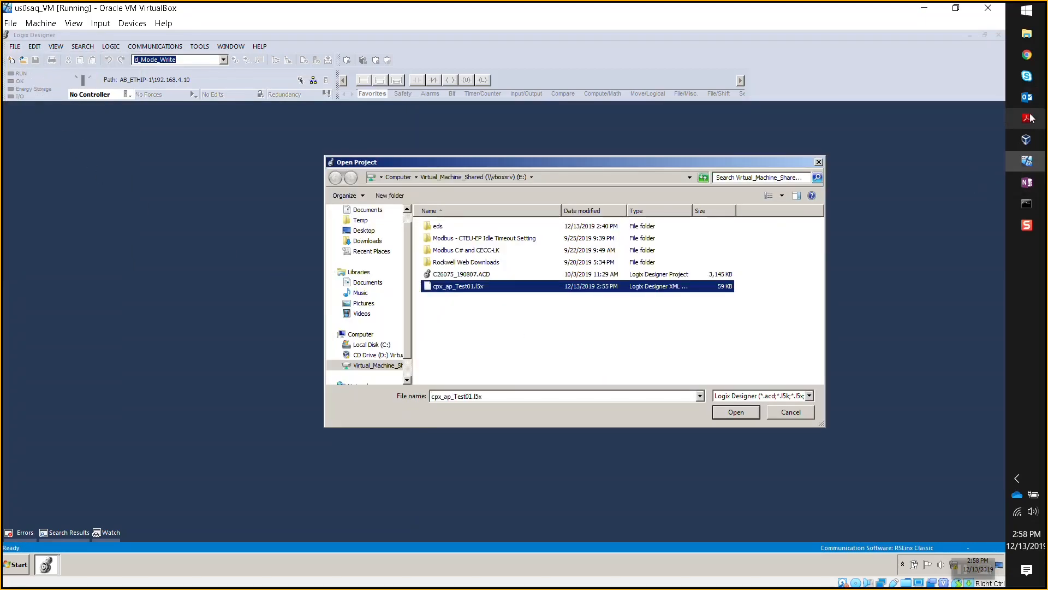
- Scroll the CPX-AP-I EtherNet/IP App Note to Step 4.2.2.4's imported-project screenshot on page 14
{"action": "mouse_move", "coordinate": [1027, 117]}
{"action": "left_click", "coordinate": [941, 265]}
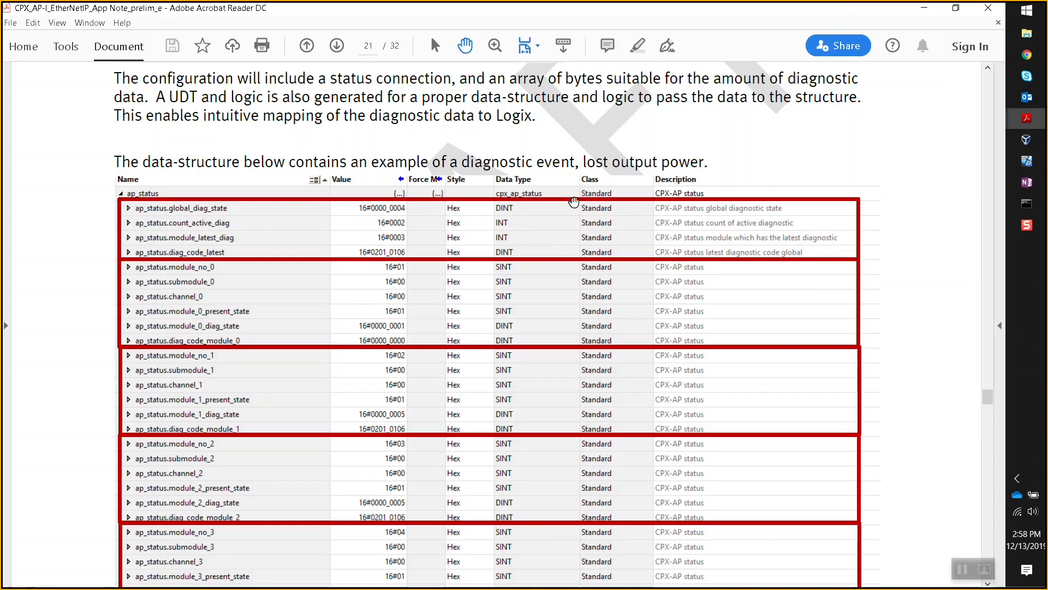
{"action": "scroll", "coordinate": [599, 192], "scroll_direction": "up", "scroll_amount": 15}
{"action": "scroll", "coordinate": [599, 193], "scroll_direction": "down", "scroll_amount": 3}
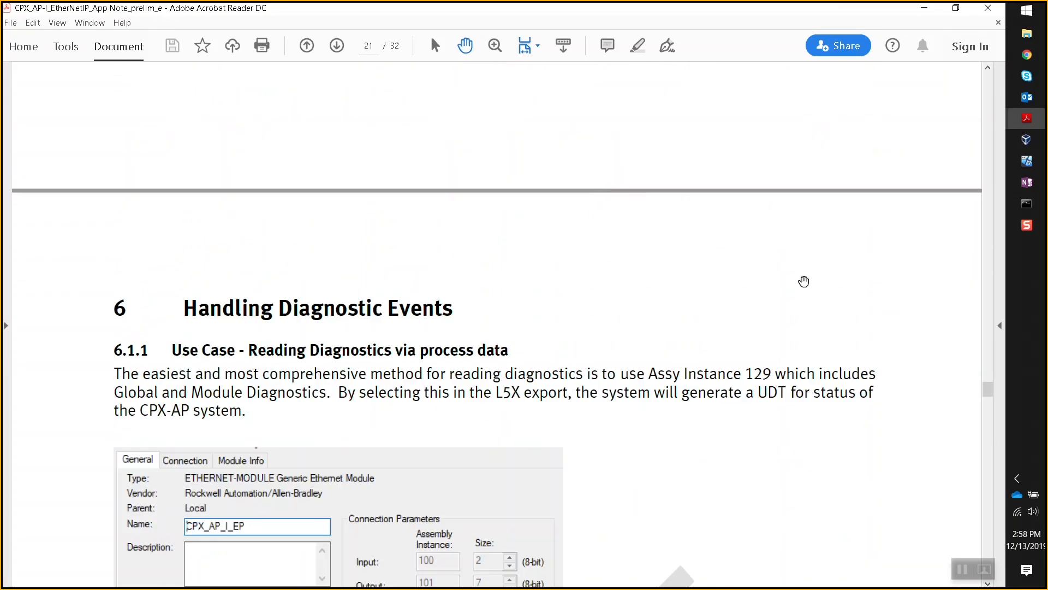
{"action": "scroll", "coordinate": [389, 403], "scroll_direction": "down", "scroll_amount": 2}
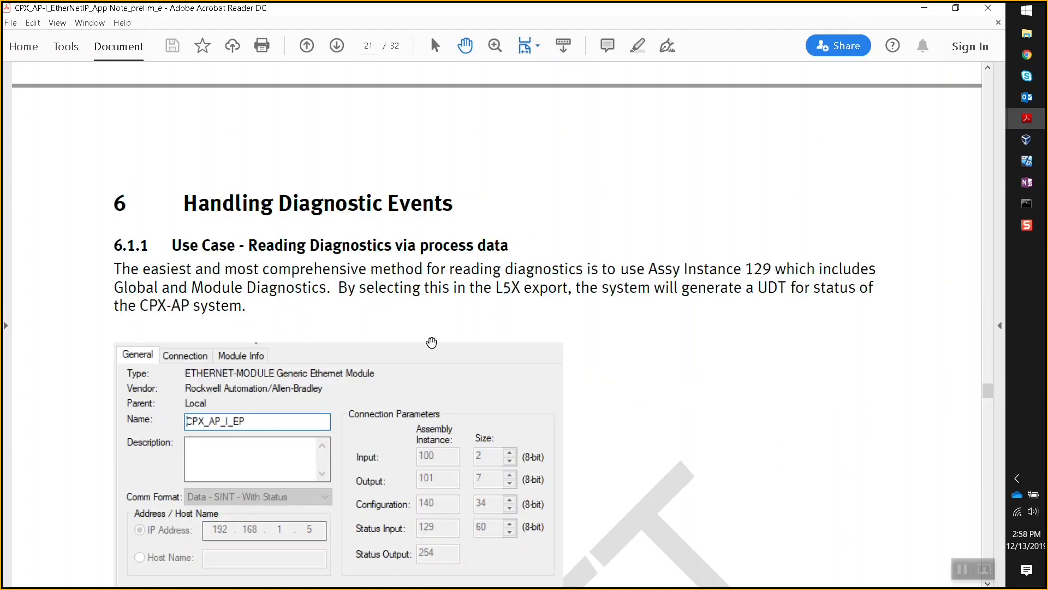
{"action": "scroll", "coordinate": [433, 346], "scroll_direction": "up", "scroll_amount": 1}
{"action": "left_click_drag", "start_coordinate": [988, 392], "coordinate": [994, 267]}
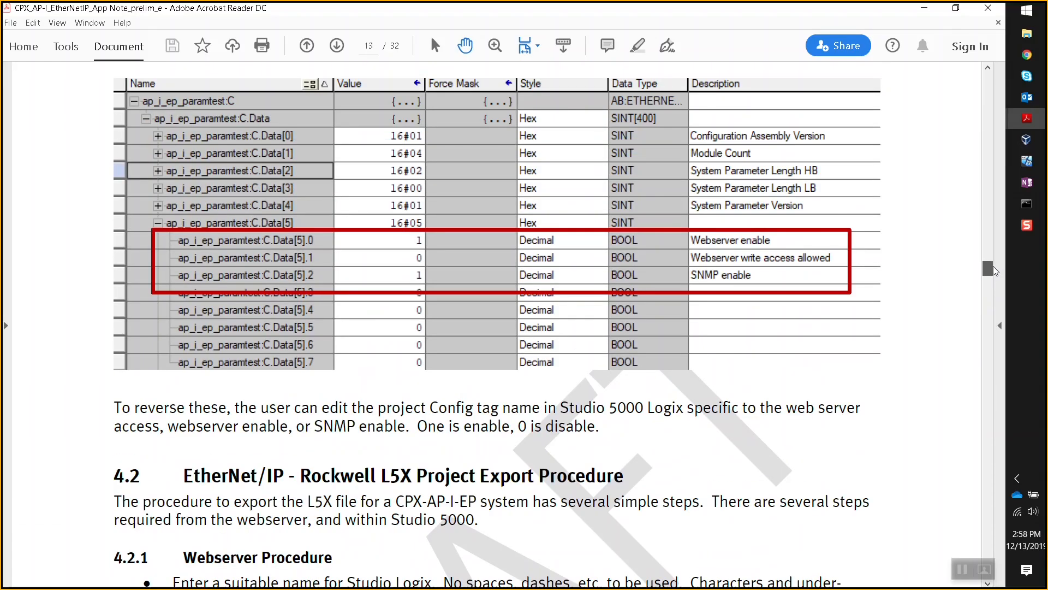
{"action": "scroll", "coordinate": [662, 335], "scroll_direction": "down", "scroll_amount": 7}
{"action": "scroll", "coordinate": [343, 328], "scroll_direction": "down", "scroll_amount": 2}
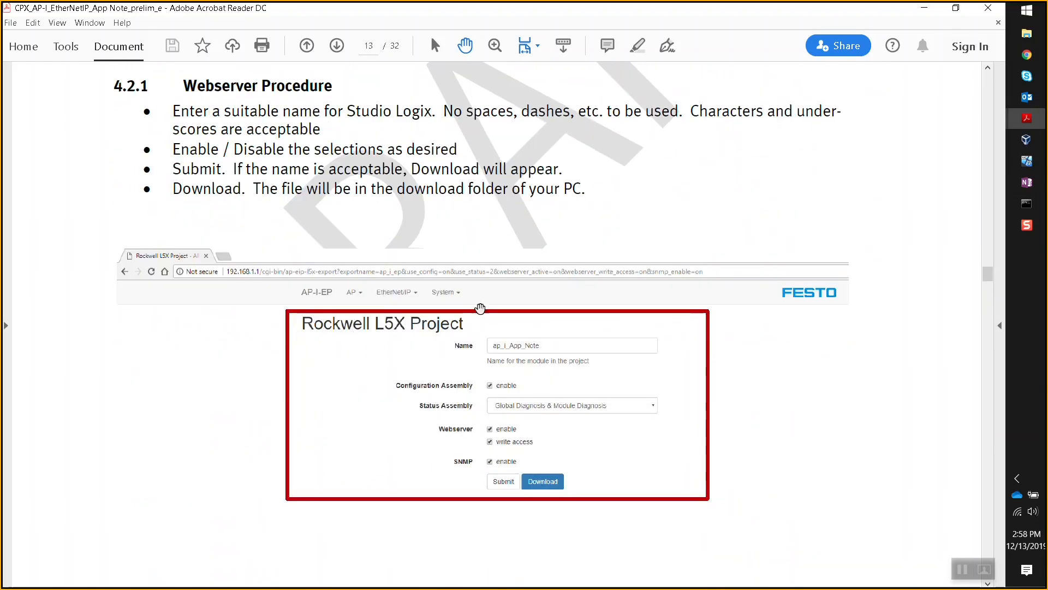
{"action": "scroll", "coordinate": [420, 243], "scroll_direction": "down", "scroll_amount": 5}
{"action": "scroll", "coordinate": [531, 323], "scroll_direction": "down", "scroll_amount": 12}
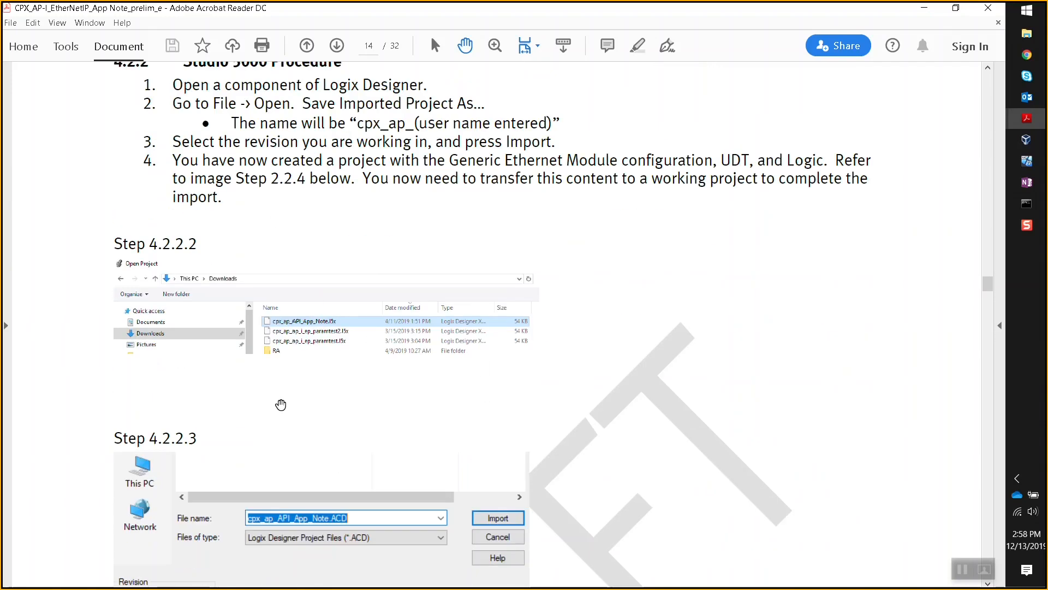
{"action": "scroll", "coordinate": [276, 405], "scroll_direction": "down", "scroll_amount": 10}
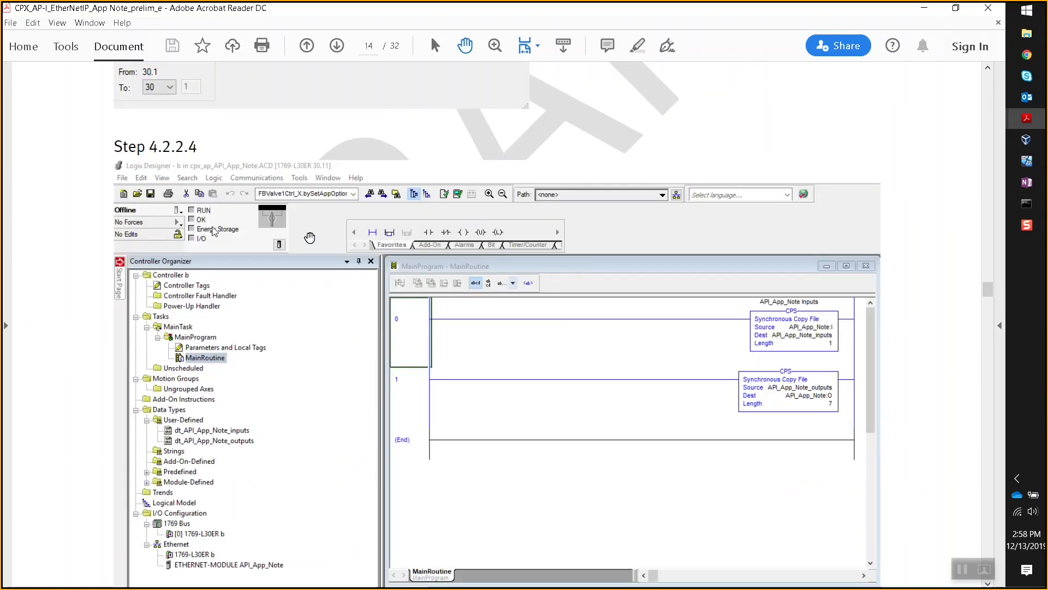
{"action": "left_click", "coordinate": [932, 13]}
- Import cpx_ap_Test01.l5x as cpx_ap_Test01.ACD, changing the revision from 30 to 32
{"action": "left_click", "coordinate": [507, 341]}
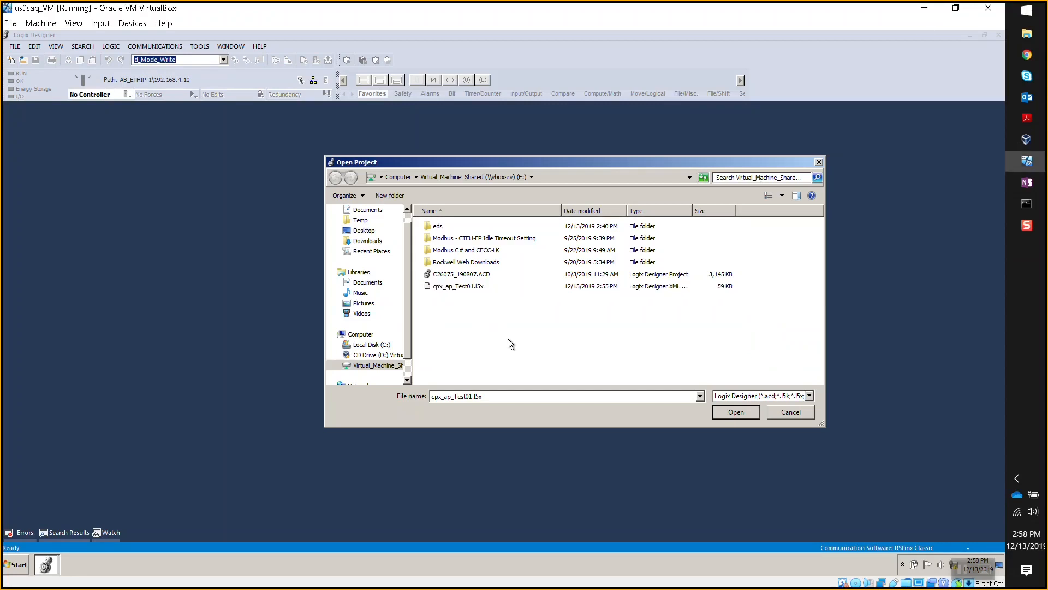
{"action": "left_click_drag", "start_coordinate": [414, 160], "coordinate": [398, 153]}
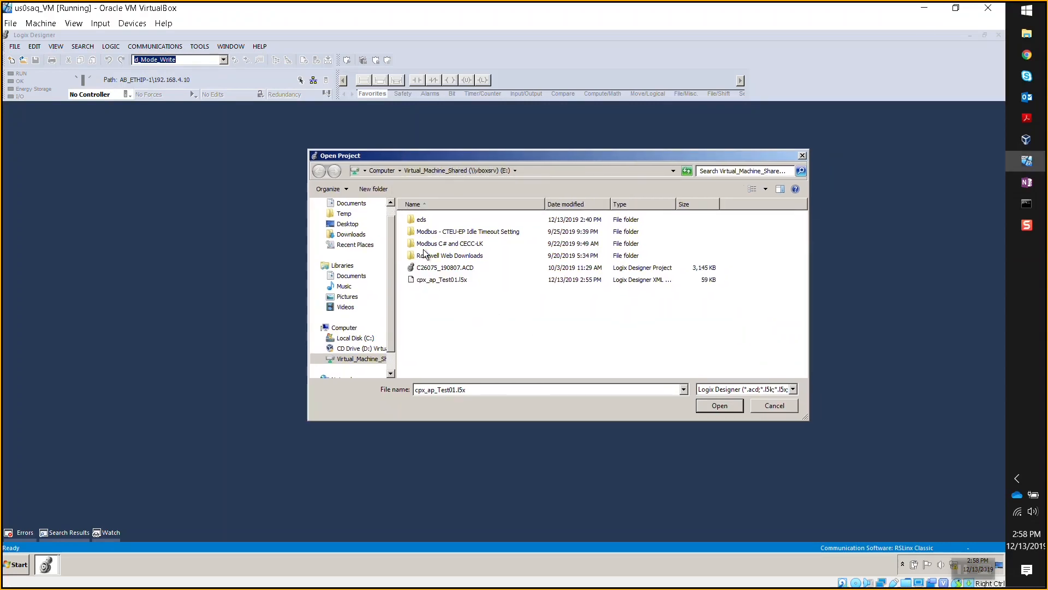
{"action": "double_click", "coordinate": [431, 281]}
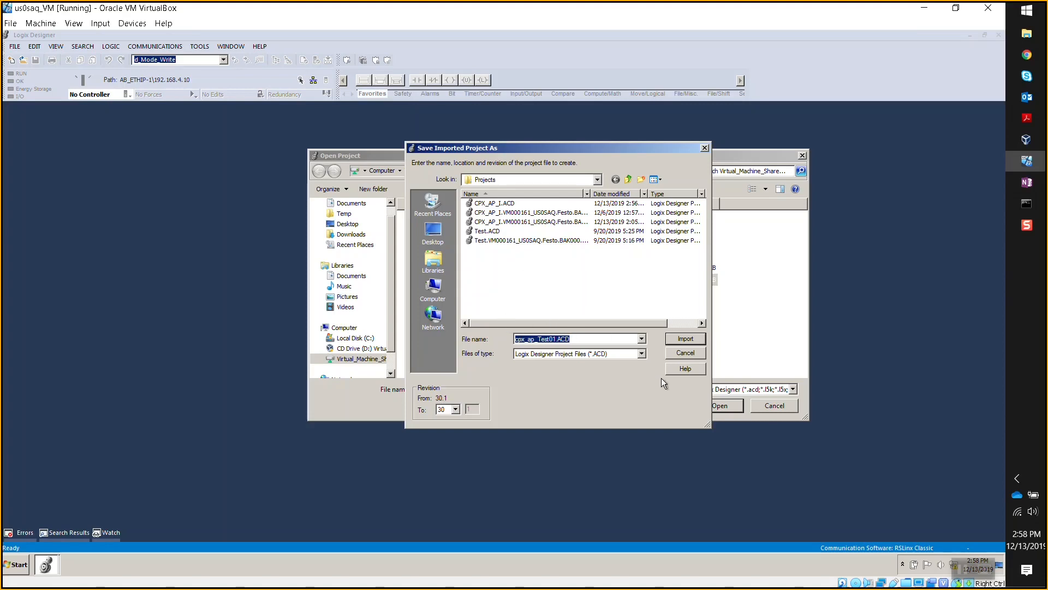
{"action": "left_click", "coordinate": [456, 410]}
{"action": "left_click", "coordinate": [458, 410]}
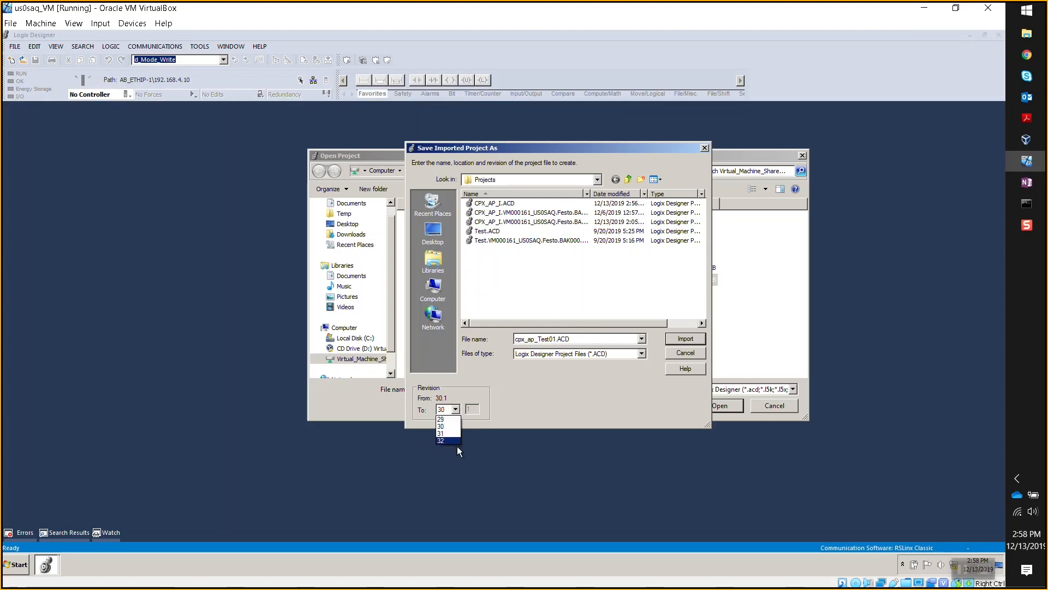
{"action": "left_click", "coordinate": [451, 441]}
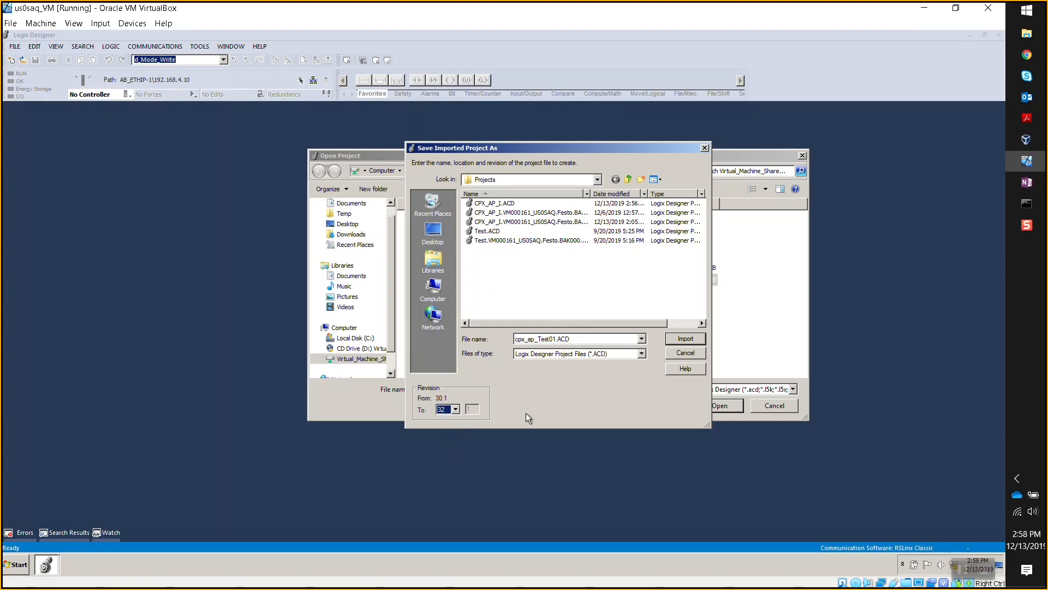
{"action": "left_click", "coordinate": [676, 339]}
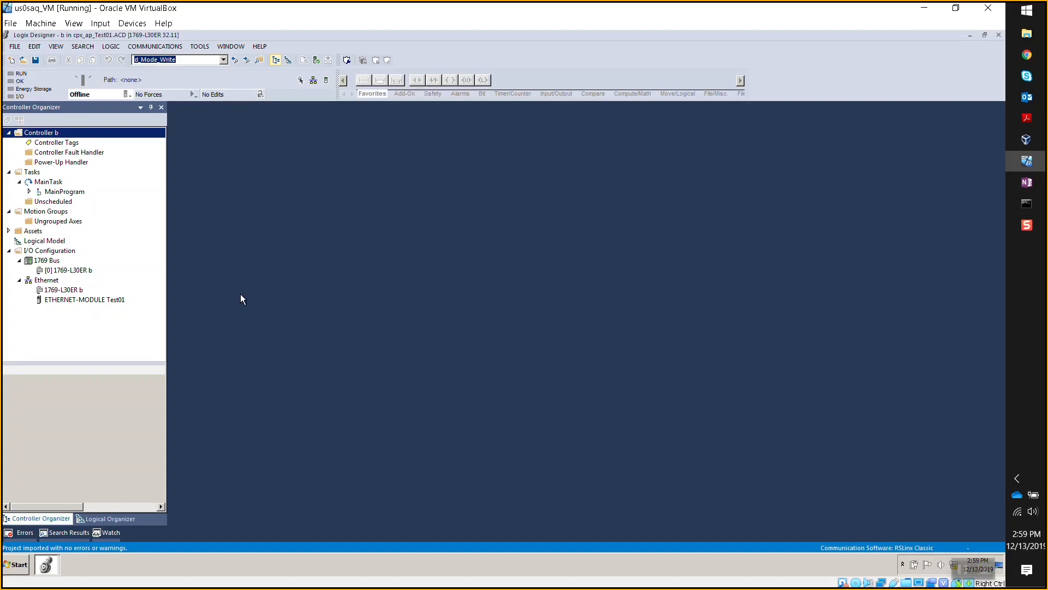
{"action": "left_click", "coordinate": [77, 302]}
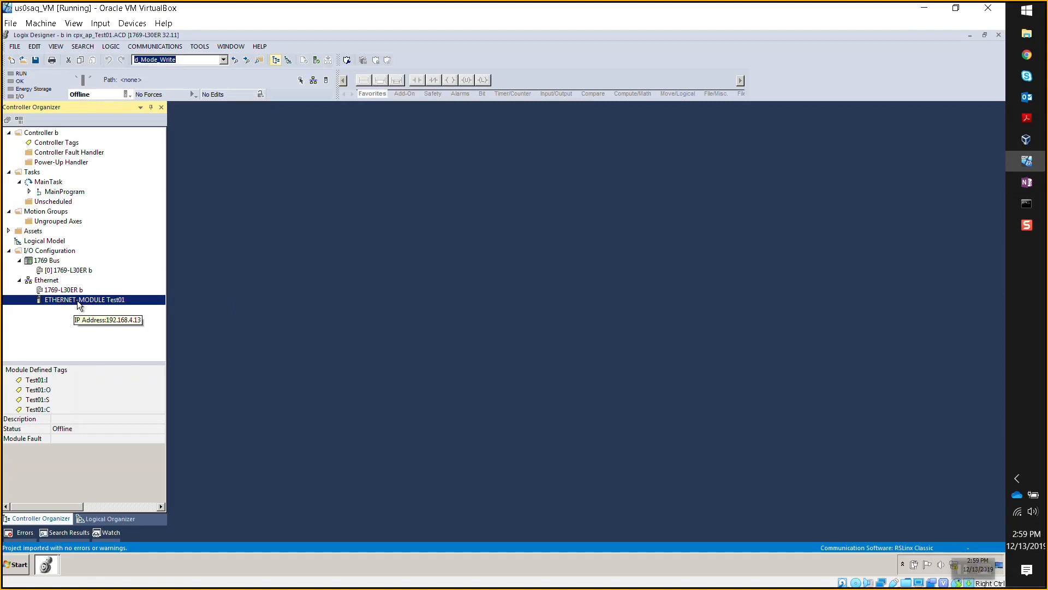
{"action": "double_click", "coordinate": [98, 299]}
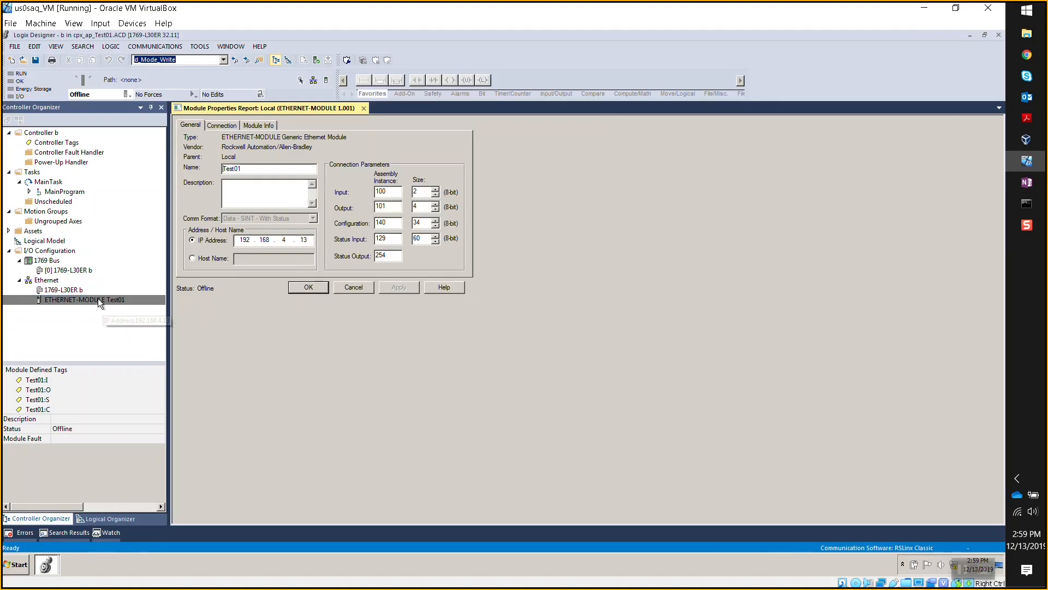
{"action": "double_click", "coordinate": [308, 241]}
{"action": "double_click", "coordinate": [415, 191]}
{"action": "left_click", "coordinate": [425, 205]}
{"action": "double_click", "coordinate": [424, 206]}
{"action": "left_click", "coordinate": [429, 223]}
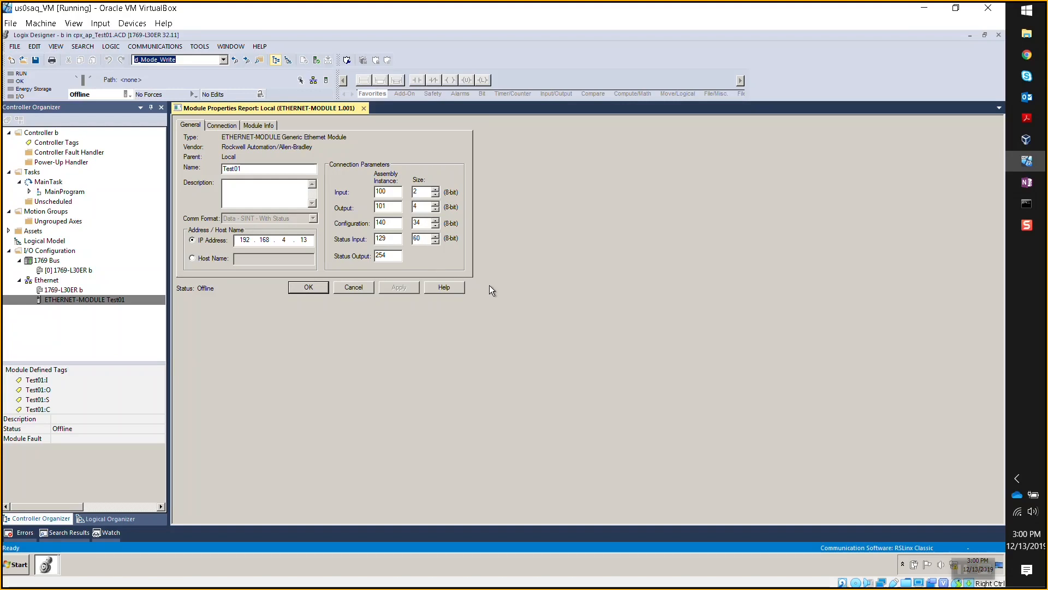
{"action": "left_click", "coordinate": [313, 287]}
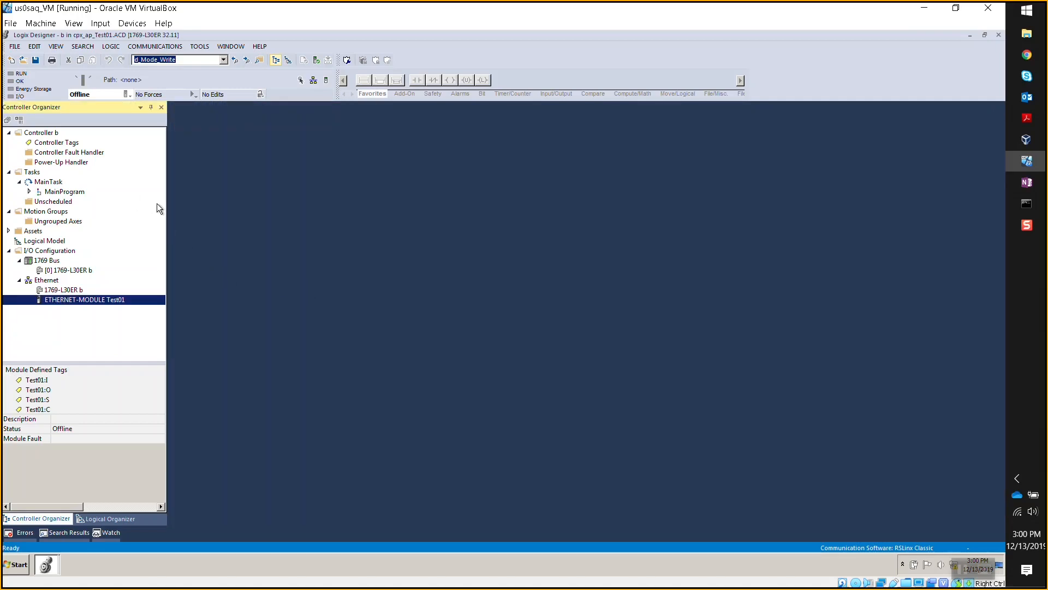
- Briefly view Controller Tags, then open MainProgram's MainRoutine with its three CPS rungs
{"action": "double_click", "coordinate": [62, 143]}
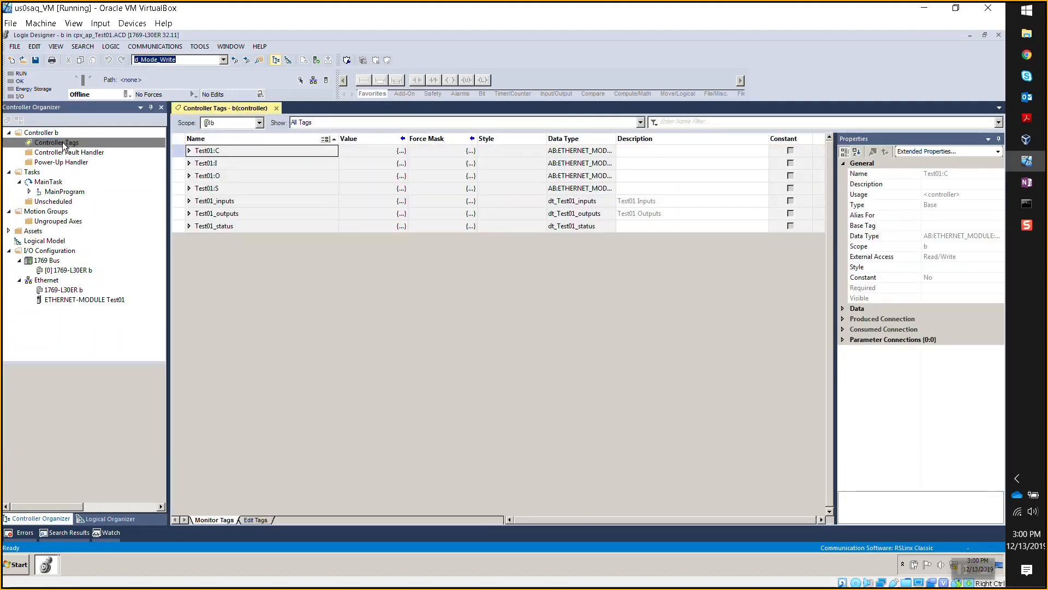
{"action": "left_click", "coordinate": [276, 108]}
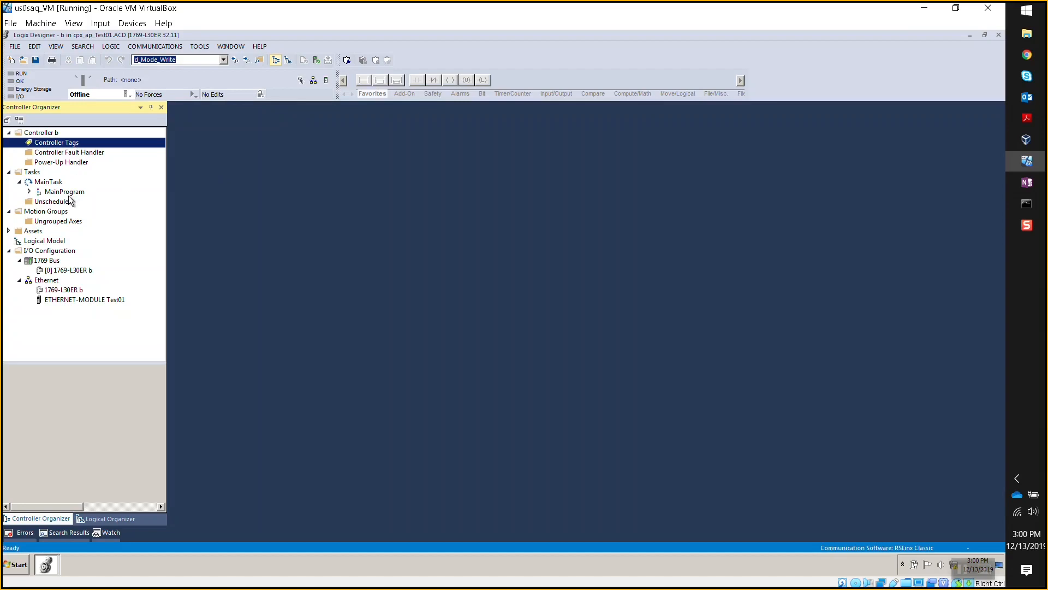
{"action": "left_click", "coordinate": [30, 191]}
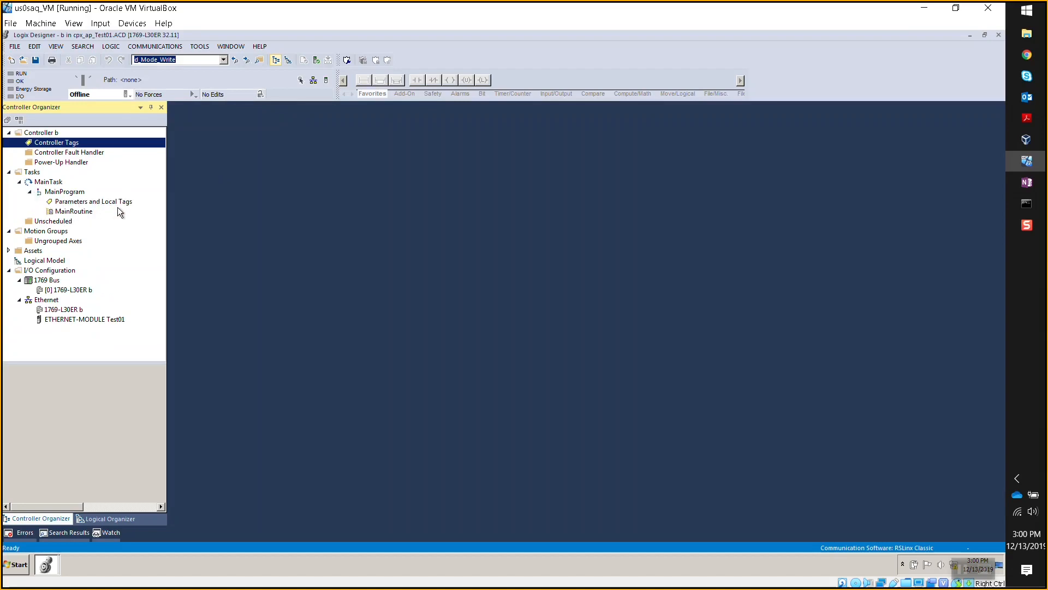
{"action": "double_click", "coordinate": [77, 212]}
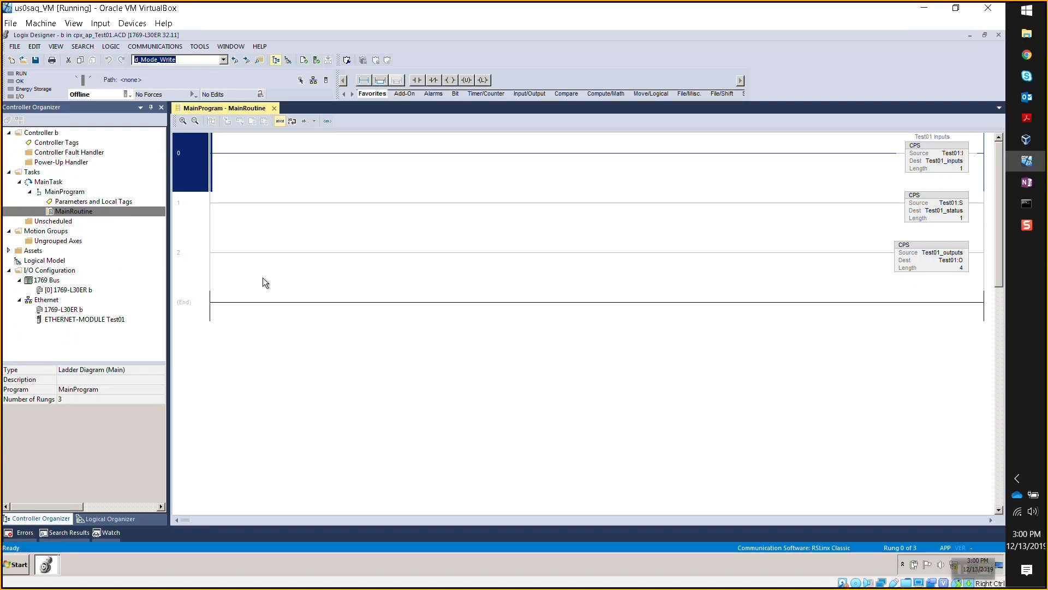
- Step through the rungs, then open dt_module_status under Assets > Data Types > User-Defined
{"action": "left_click", "coordinate": [197, 224]}
{"action": "left_click", "coordinate": [198, 246]}
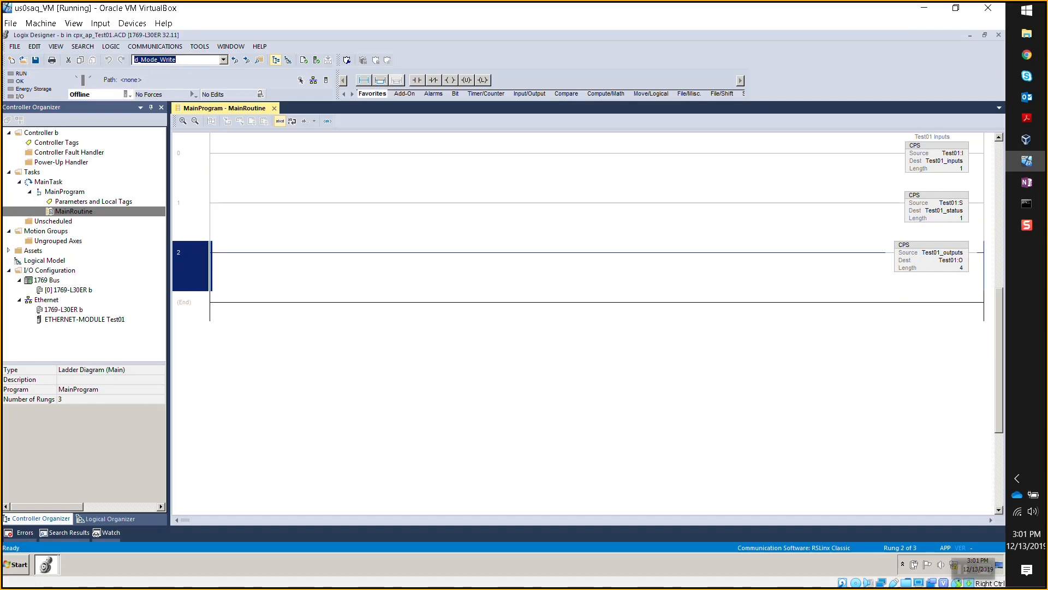
{"action": "left_click", "coordinate": [9, 250]}
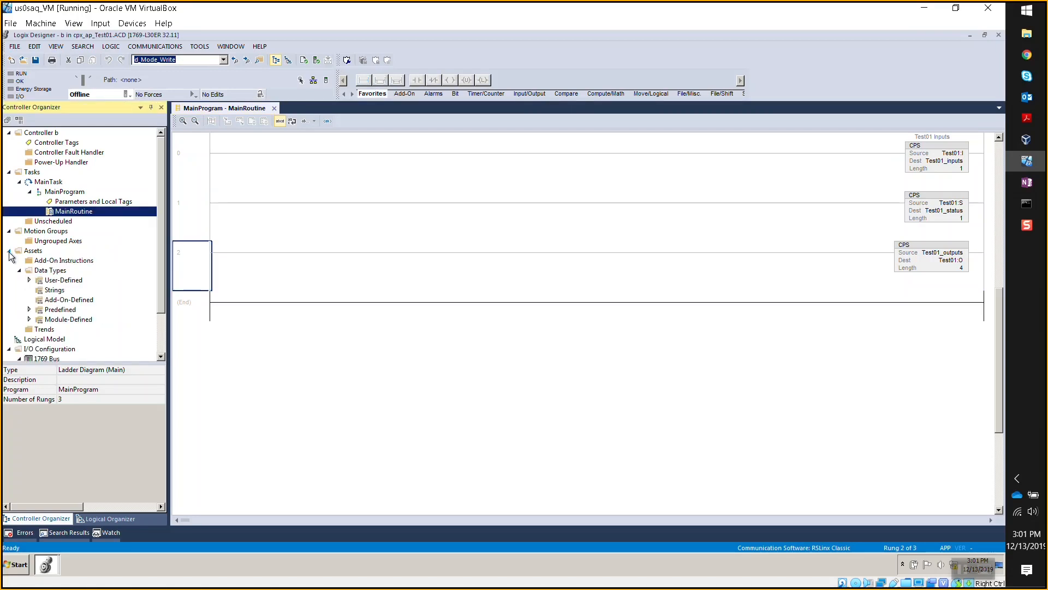
{"action": "left_click", "coordinate": [29, 280]}
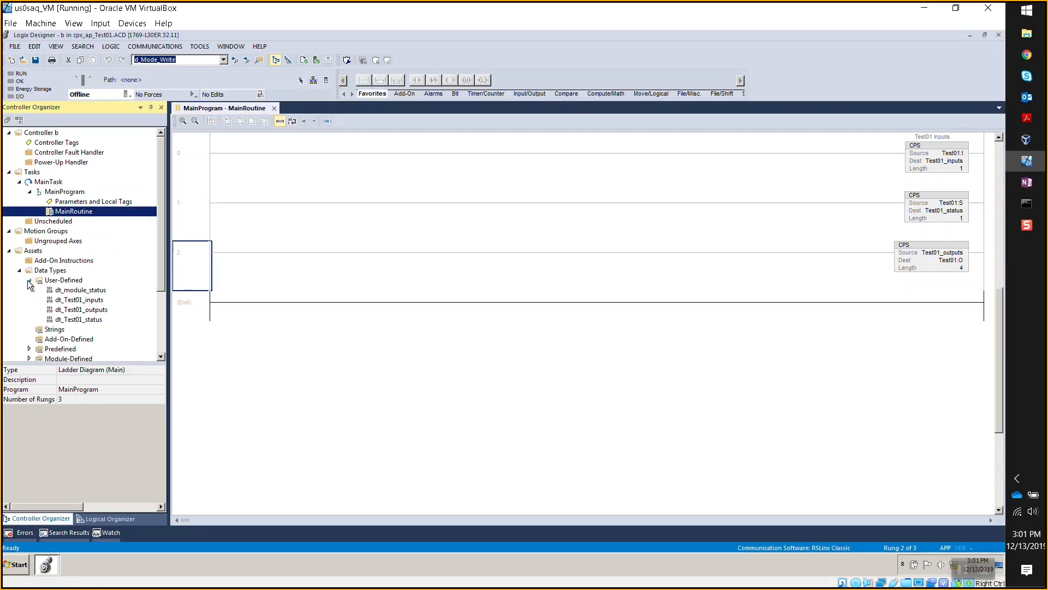
{"action": "left_click", "coordinate": [92, 291]}
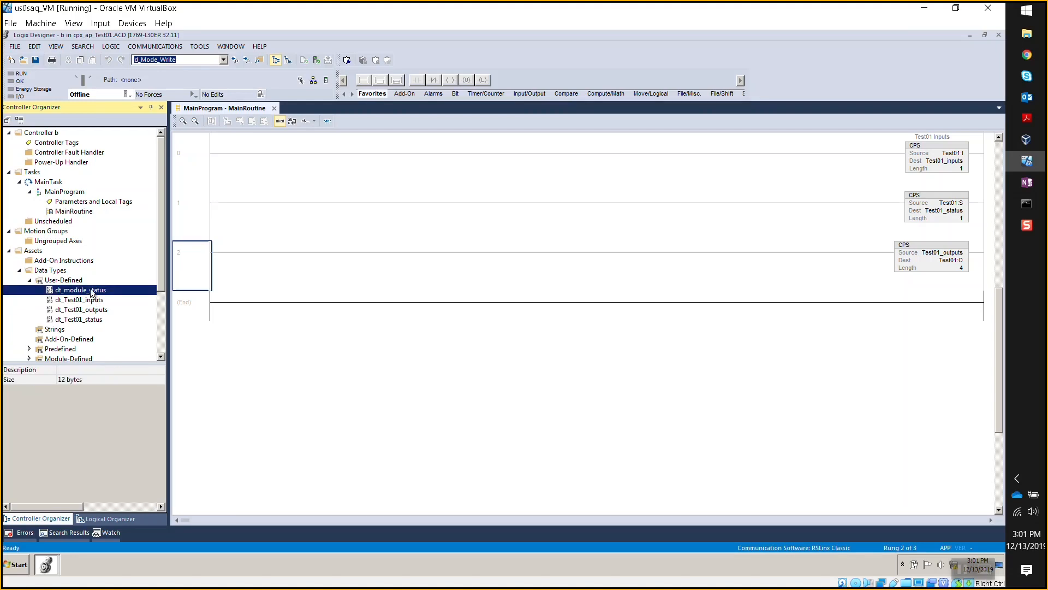
{"action": "double_click", "coordinate": [91, 290]}
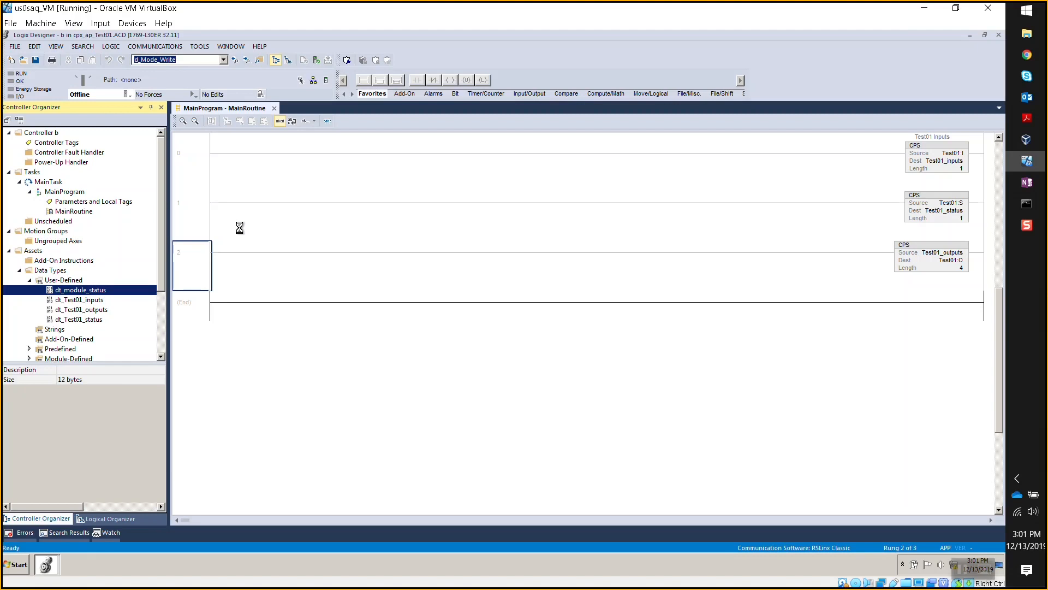
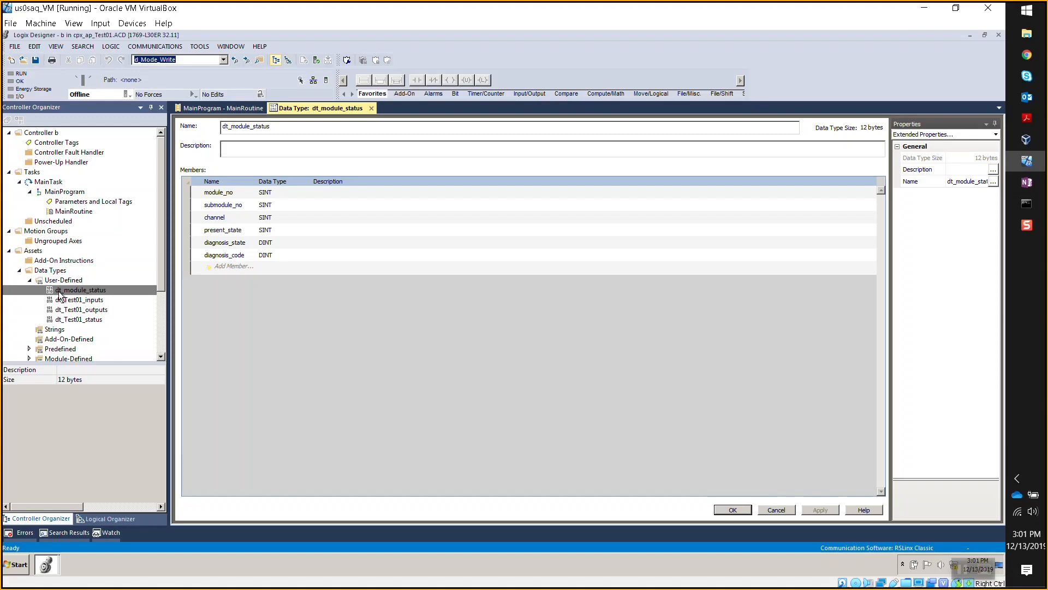
- Open the dt_Test01_inputs and dt_Test01_outputs data types and scroll through their members
{"action": "double_click", "coordinate": [75, 302]}
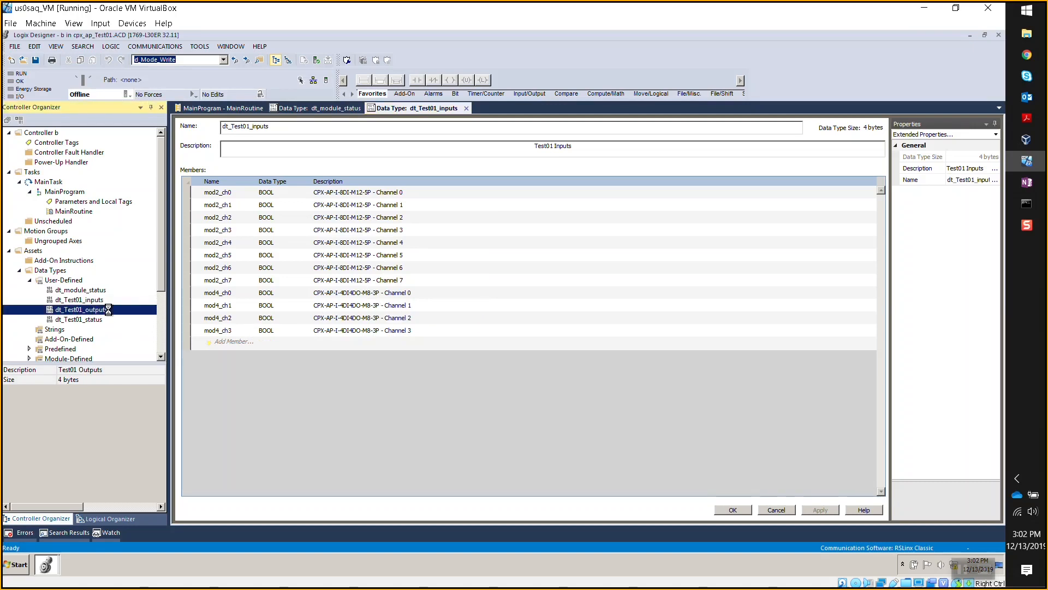
{"action": "double_click", "coordinate": [108, 310]}
{"action": "scroll", "coordinate": [382, 327], "scroll_direction": "down", "scroll_amount": 5}
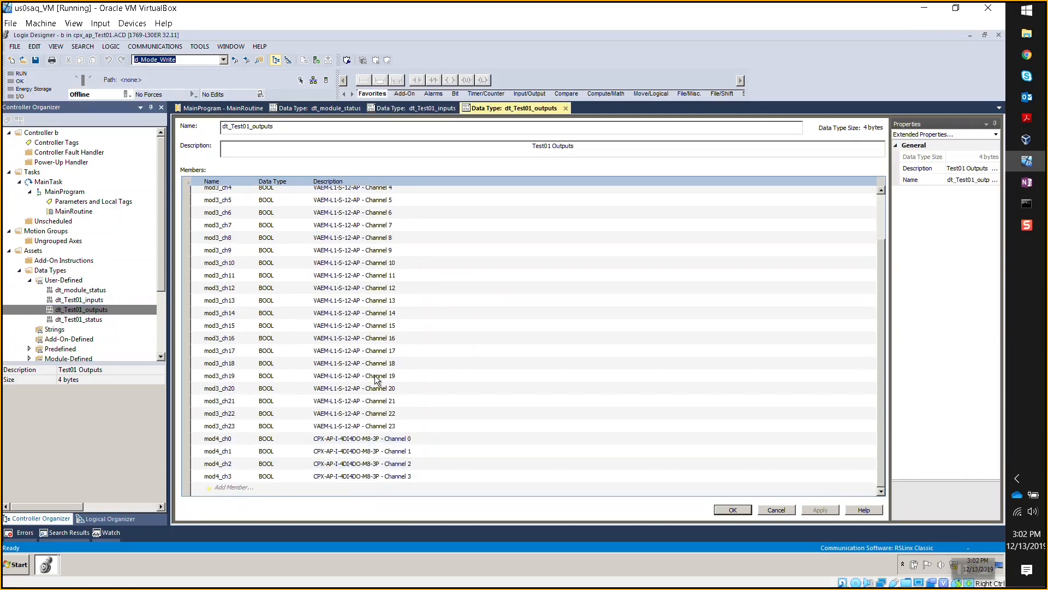
{"action": "scroll", "coordinate": [377, 380], "scroll_direction": "up", "scroll_amount": 2}
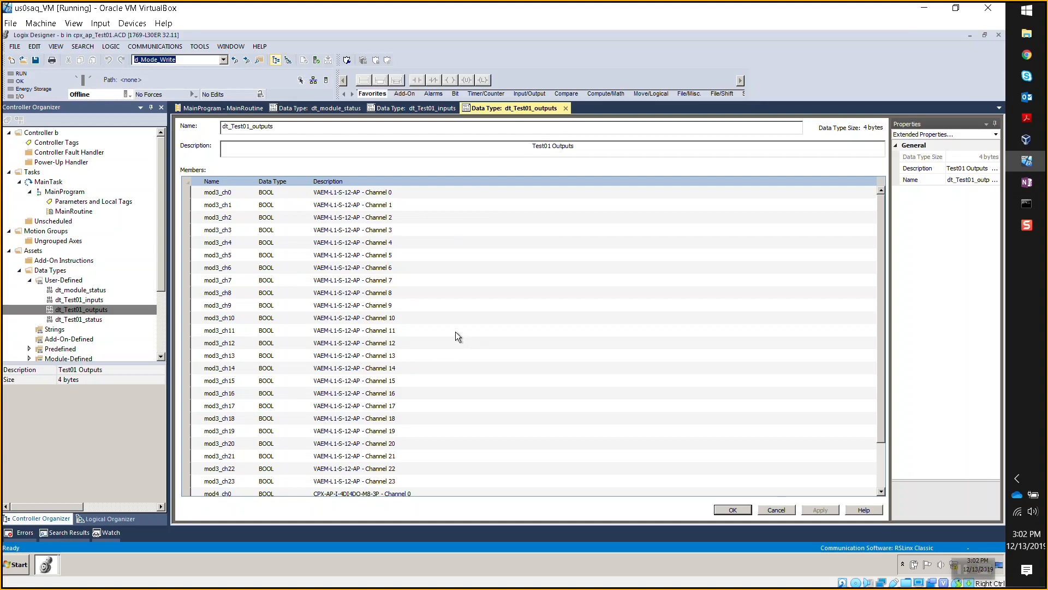
{"action": "scroll", "coordinate": [455, 336], "scroll_direction": "down", "scroll_amount": 2}
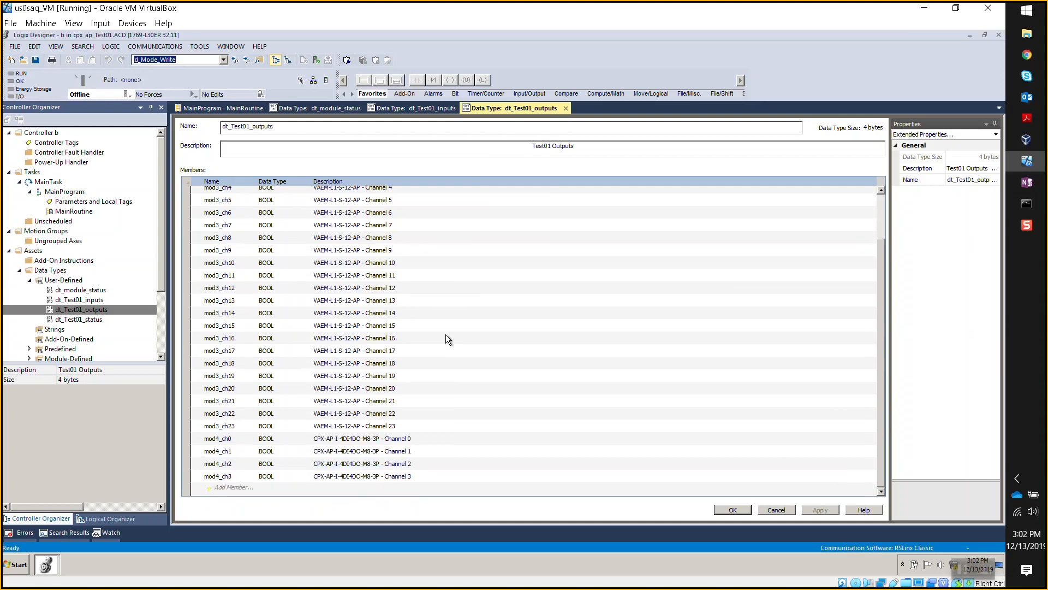
- Close the dt_Test01_outputs, dt_Test01_inputs and dt_module_status editors
{"action": "left_click", "coordinate": [566, 108]}
{"action": "left_click", "coordinate": [465, 107]}
{"action": "left_click", "coordinate": [363, 108]}
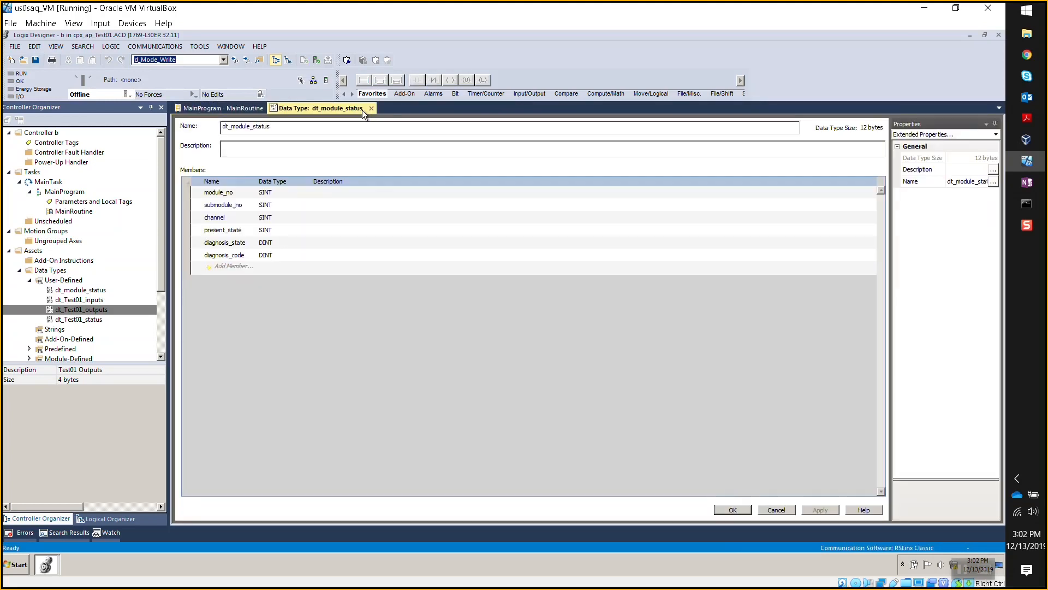
{"action": "left_click", "coordinate": [370, 108]}
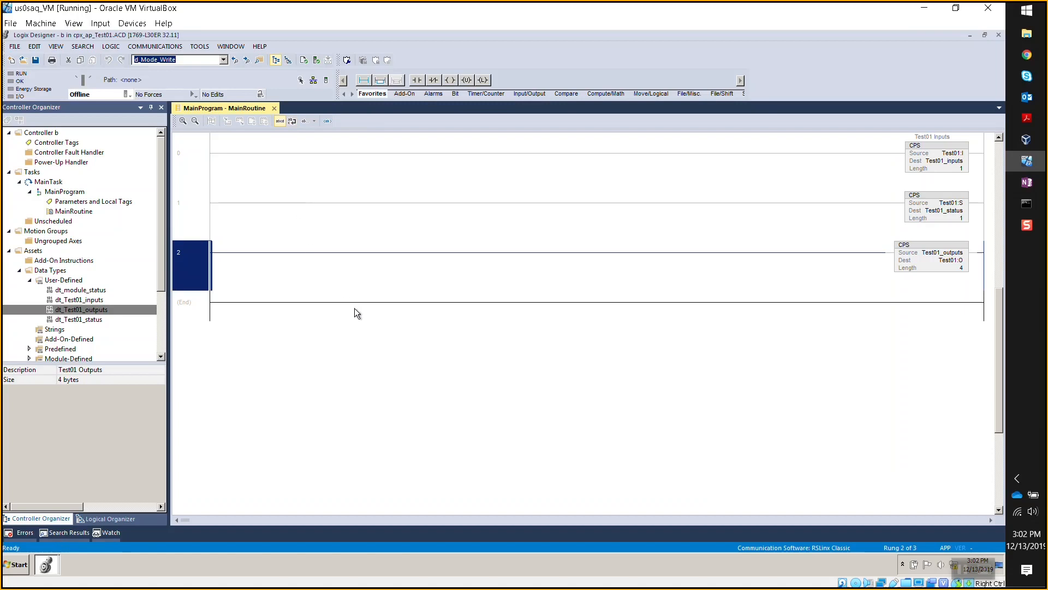
- Copy ETHERNET-MODULE Test01 from the I/O Configuration tree of the cpx_ap_Test01 project
{"action": "left_click", "coordinate": [186, 165]}
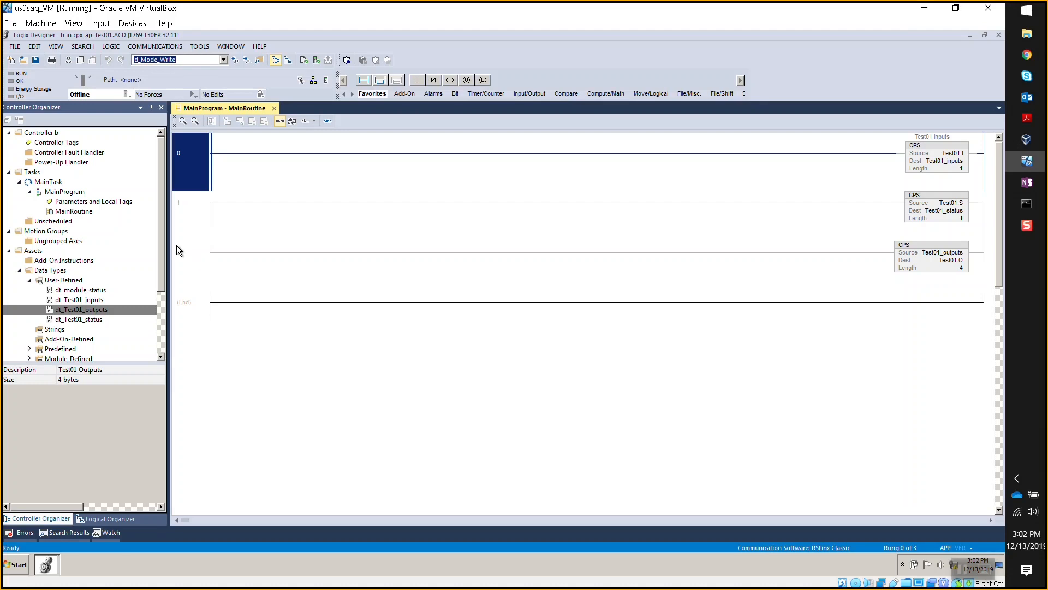
{"action": "left_click_drag", "start_coordinate": [162, 235], "coordinate": [156, 321]}
{"action": "left_click", "coordinate": [92, 349]}
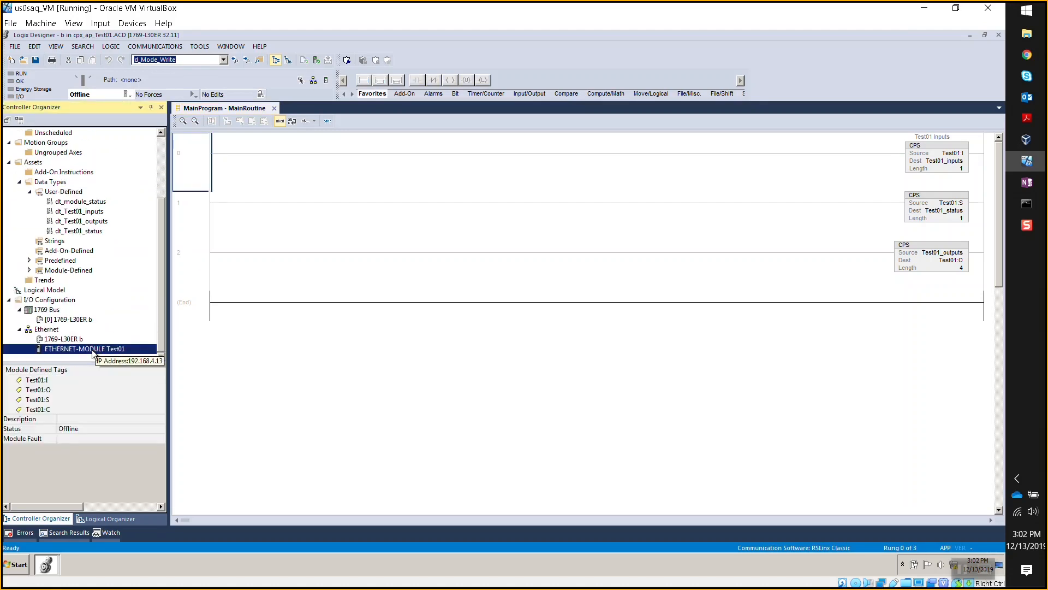
{"action": "right_click", "coordinate": [92, 352]}
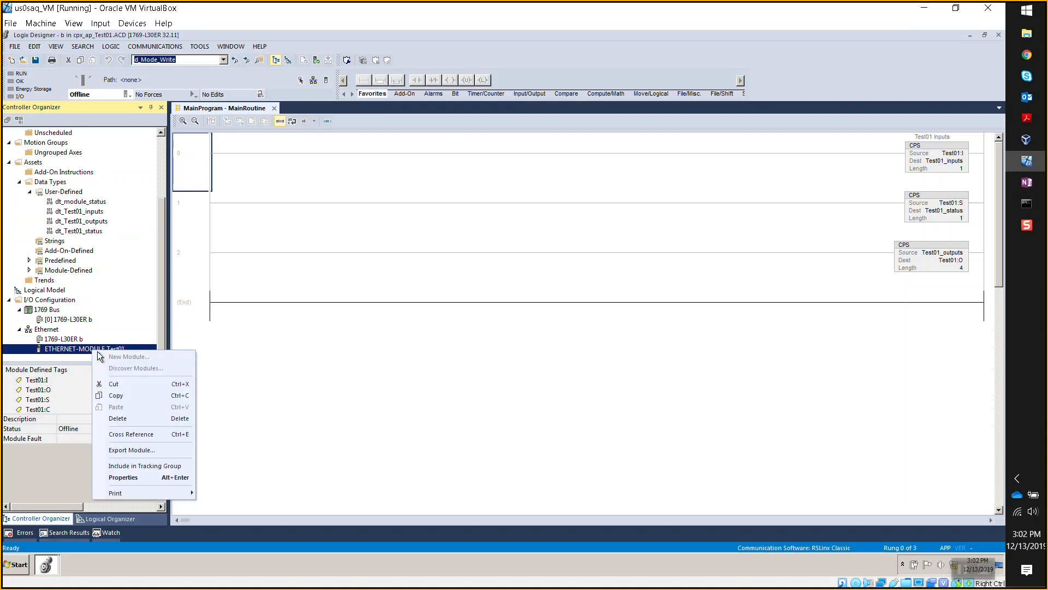
{"action": "left_click", "coordinate": [116, 396]}
{"action": "left_click", "coordinate": [48, 565]}
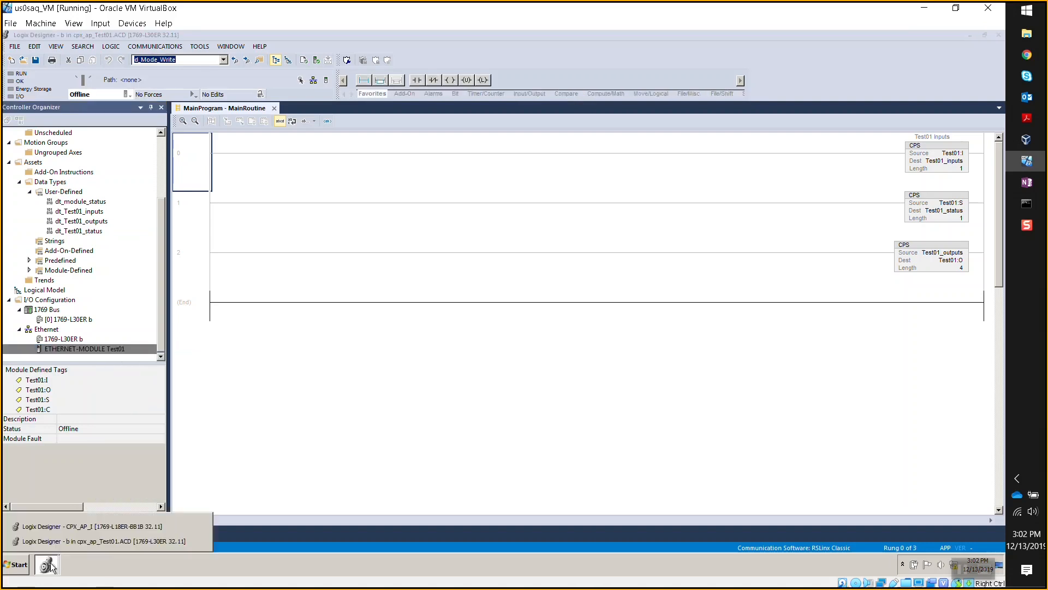
- In the CPX_AP_I project, delete the CPX-AP-I-EP Festo_CPX_AP module
{"action": "left_click", "coordinate": [75, 527]}
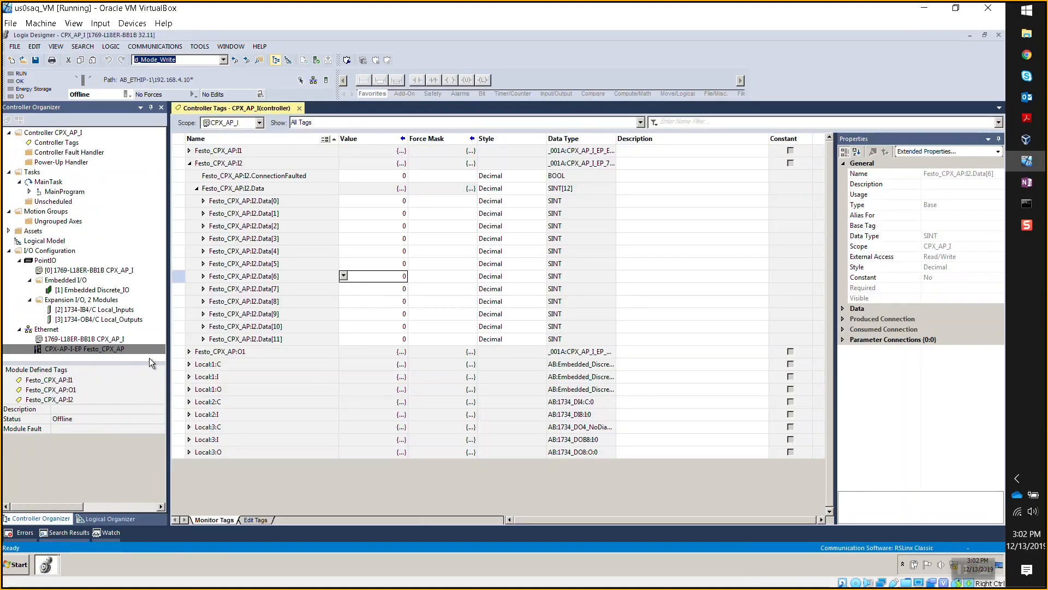
{"action": "mouse_move", "coordinate": [102, 352]}
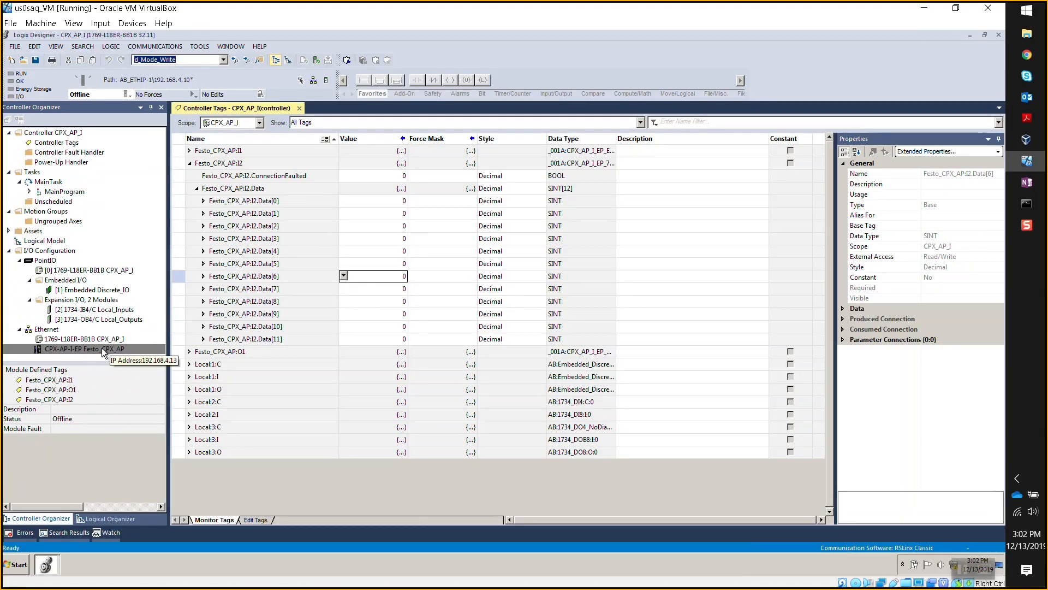
{"action": "right_click", "coordinate": [103, 352]}
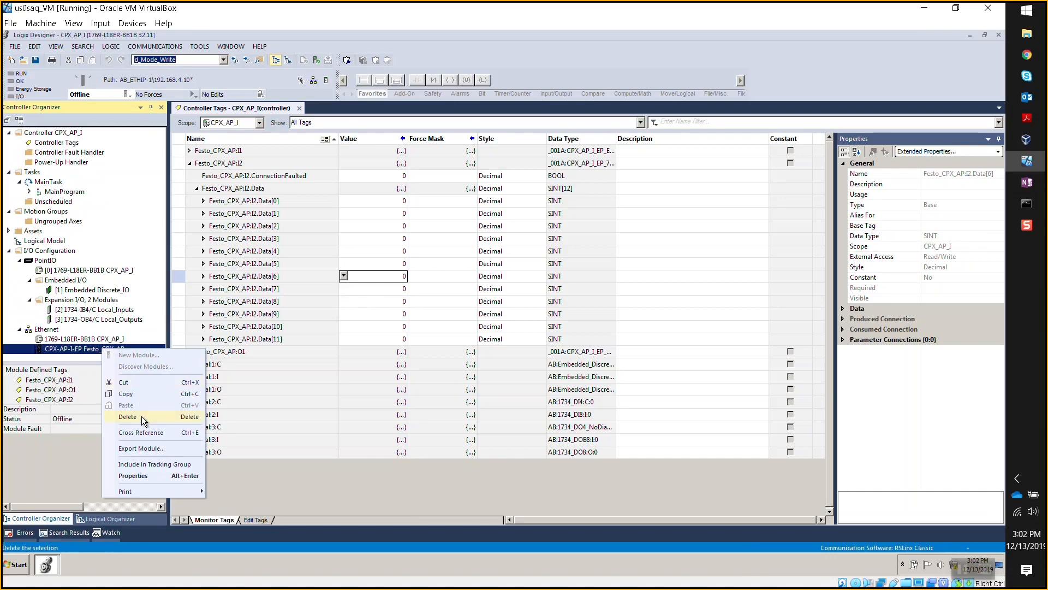
{"action": "left_click", "coordinate": [143, 421]}
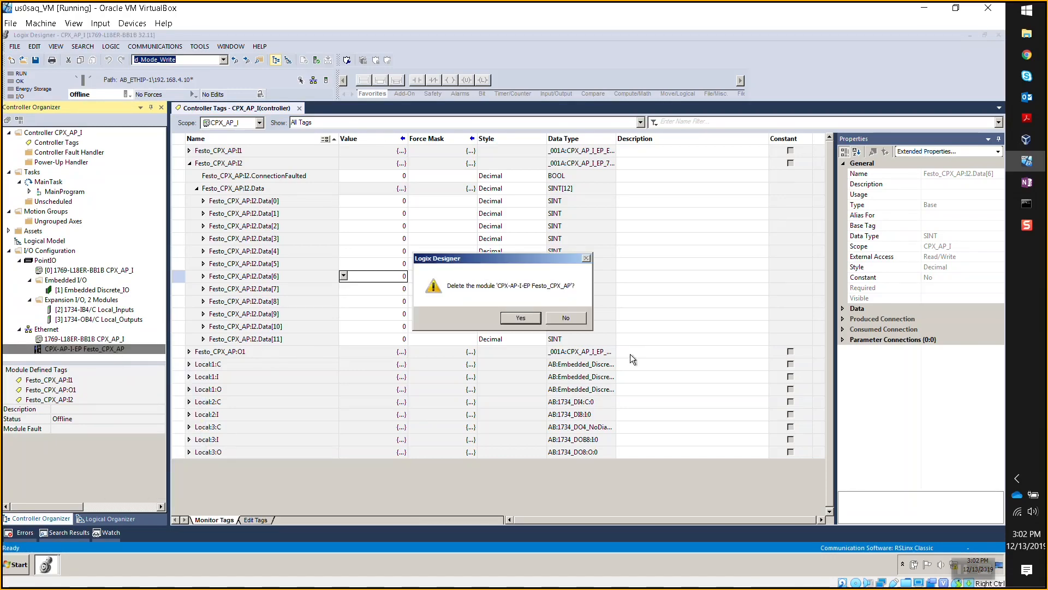
{"action": "left_click", "coordinate": [519, 319]}
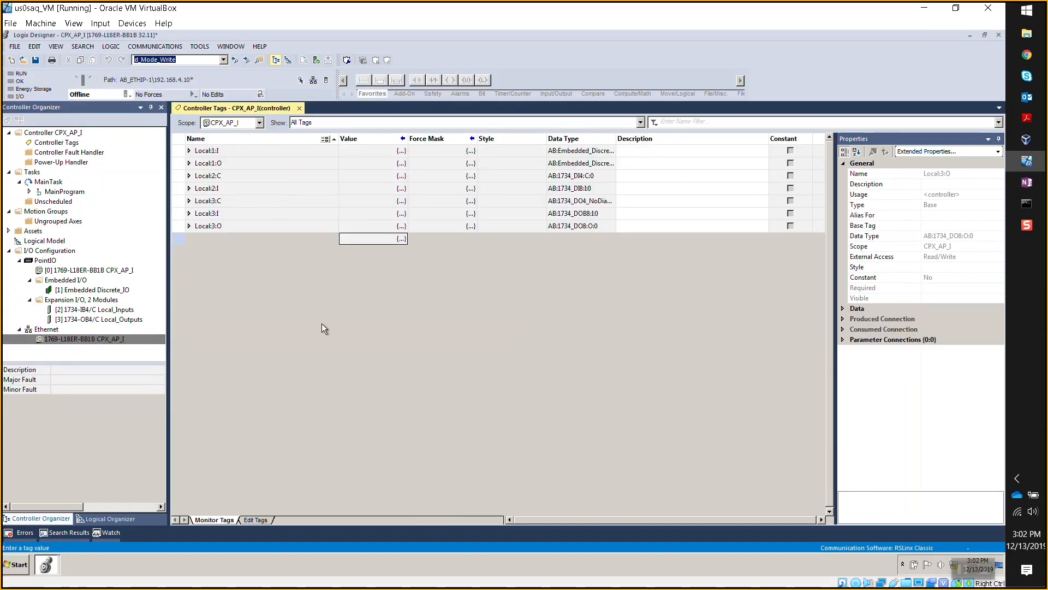
- Paste the Test01 module under Ethernet, then return to the cpx_ap_Test01 project
{"action": "right_click", "coordinate": [53, 331]}
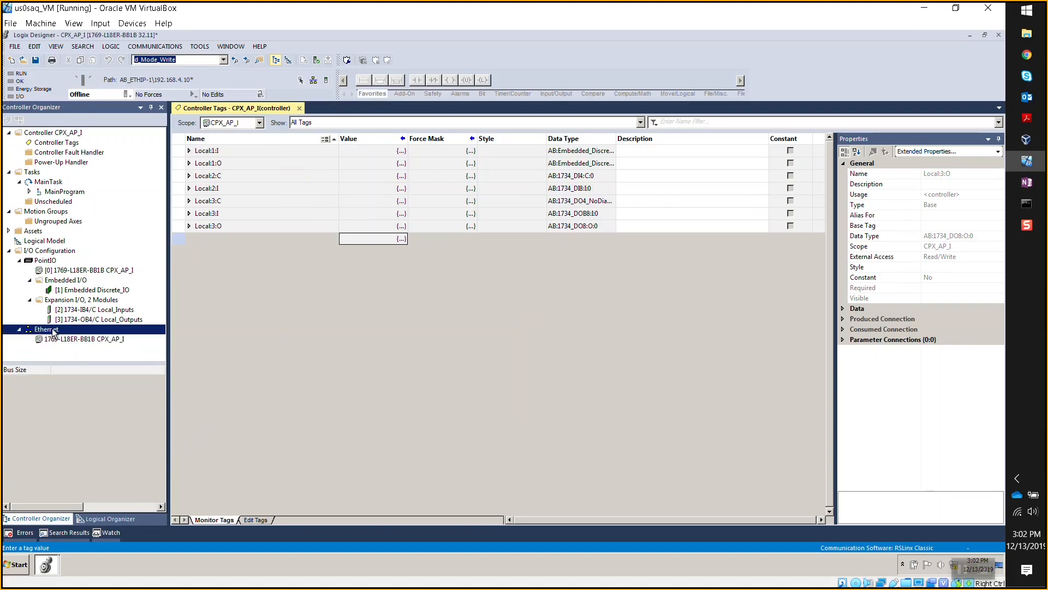
{"action": "left_click", "coordinate": [95, 375]}
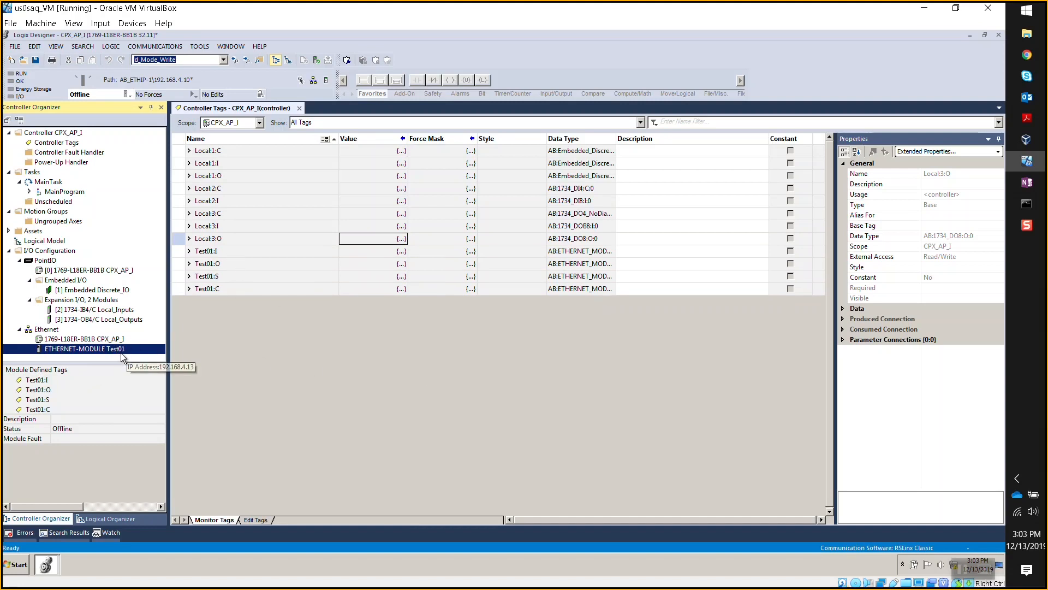
{"action": "left_click", "coordinate": [47, 563]}
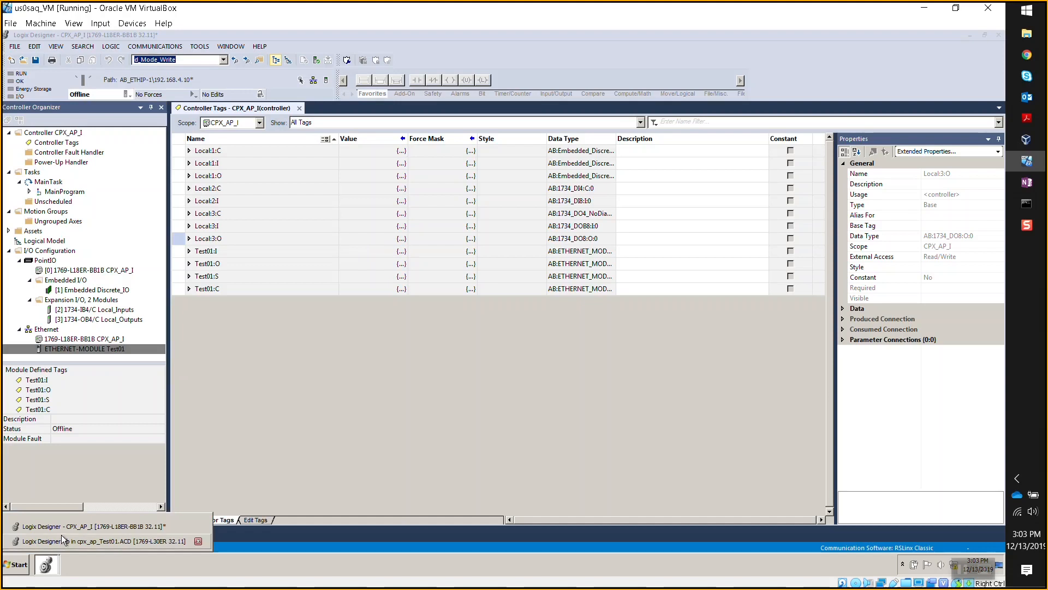
{"action": "left_click", "coordinate": [61, 538]}
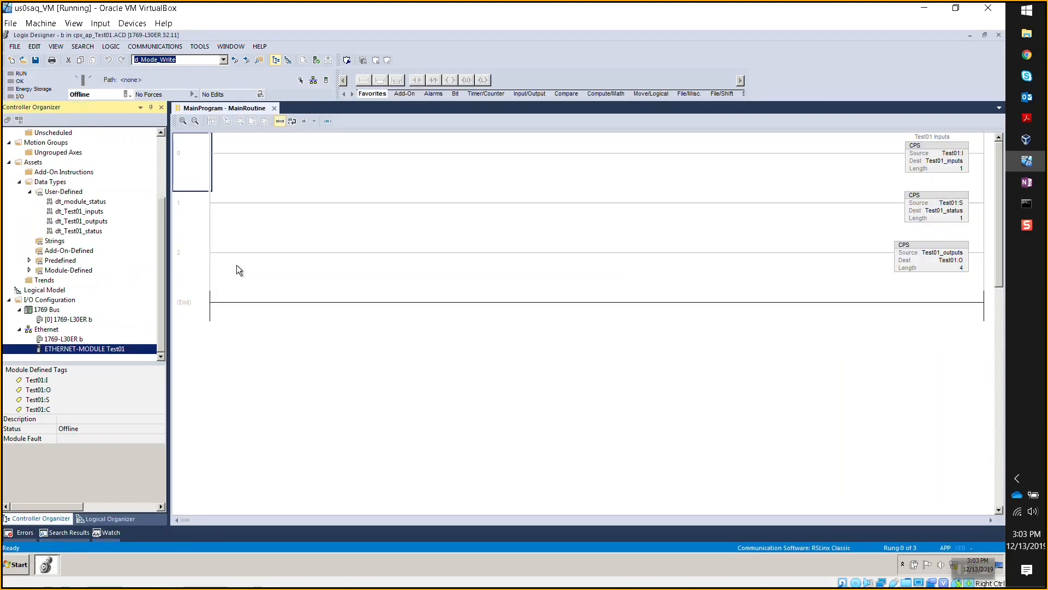
- Select MainRoutine rungs 0–2 and export them to Rungs0to2_from_MainRoutine.L5X in Projects
{"action": "left_click_drag", "start_coordinate": [162, 267], "coordinate": [162, 212]}
{"action": "left_click", "coordinate": [195, 159]}
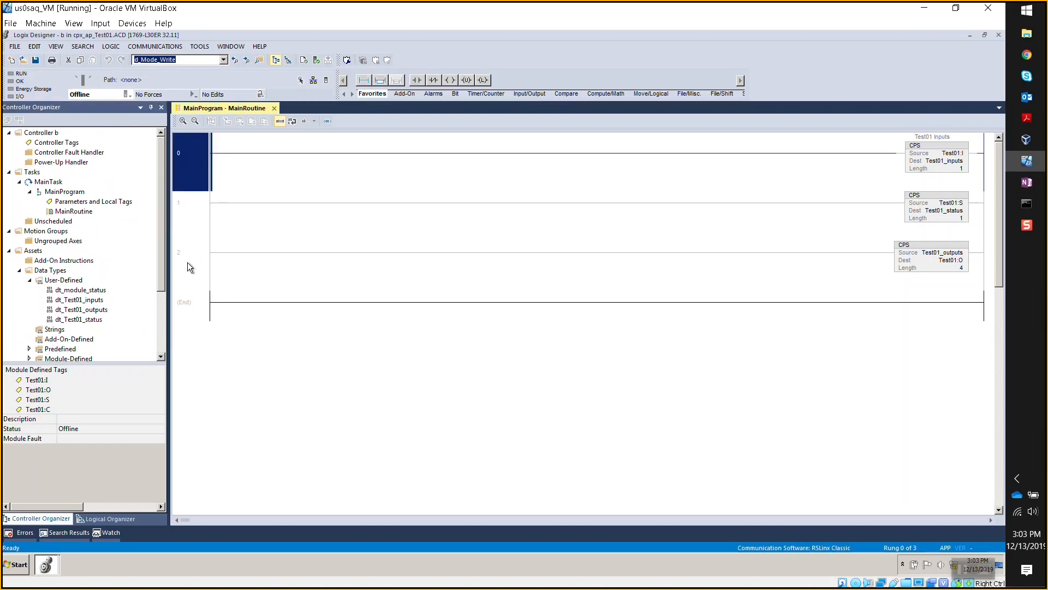
{"action": "left_click", "coordinate": [189, 263]}
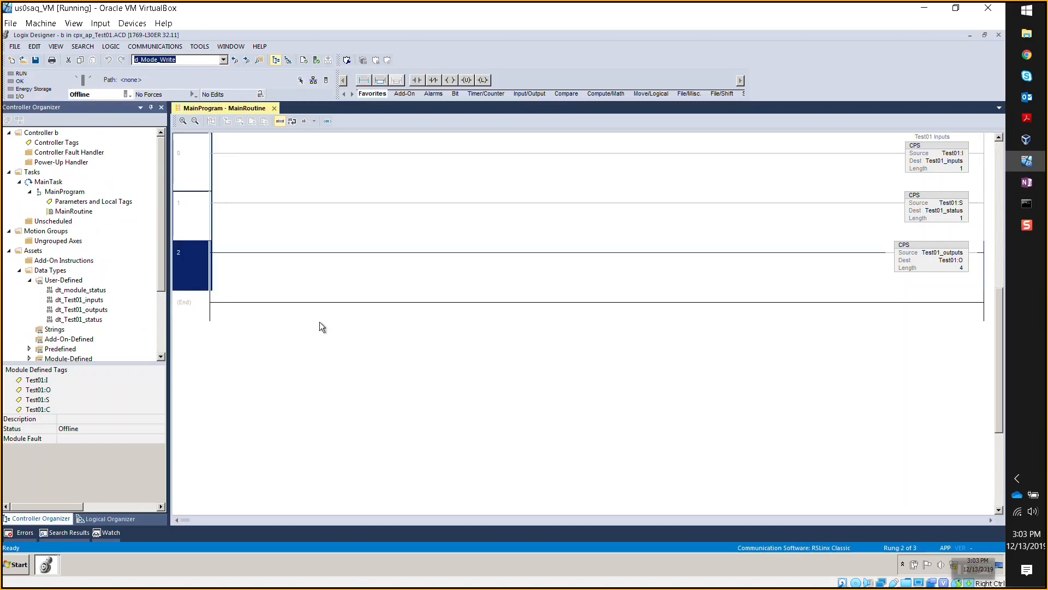
{"action": "right_click", "coordinate": [192, 267]}
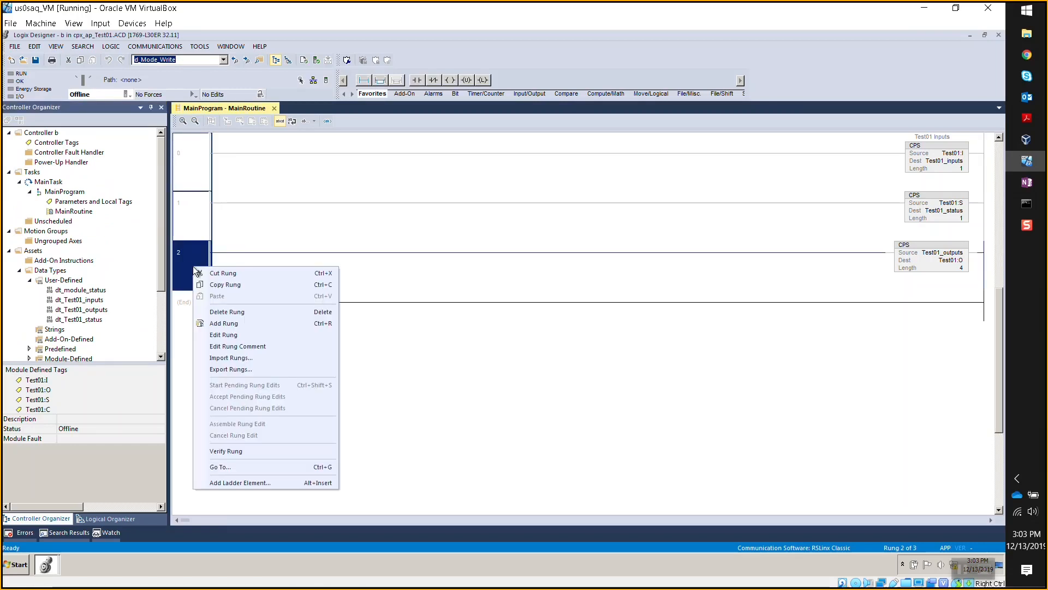
{"action": "left_click", "coordinate": [238, 369]}
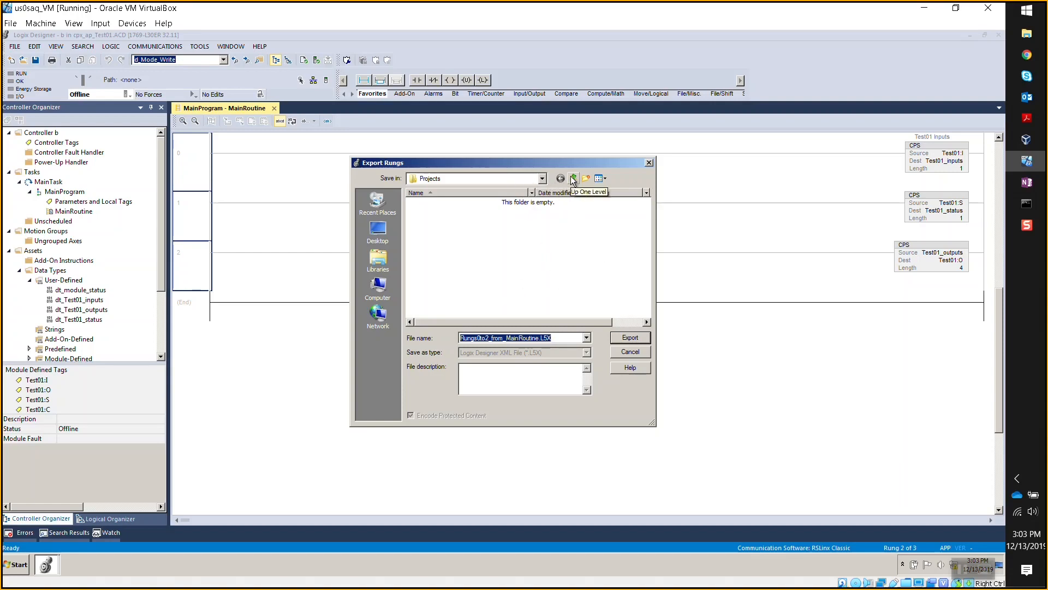
{"action": "left_click", "coordinate": [540, 179]}
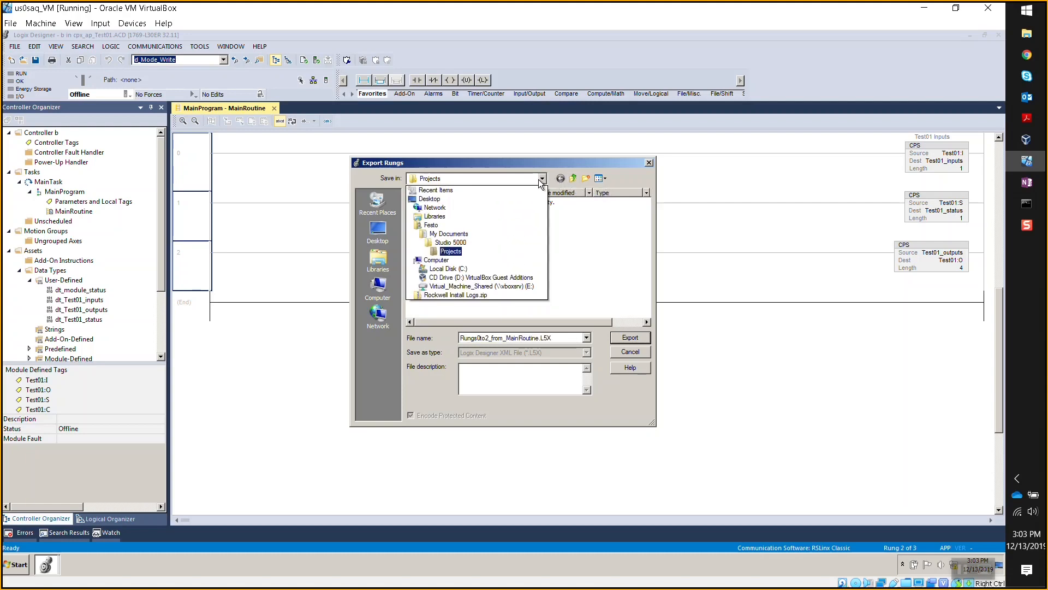
{"action": "left_click", "coordinate": [451, 251]}
{"action": "left_click", "coordinate": [524, 238]}
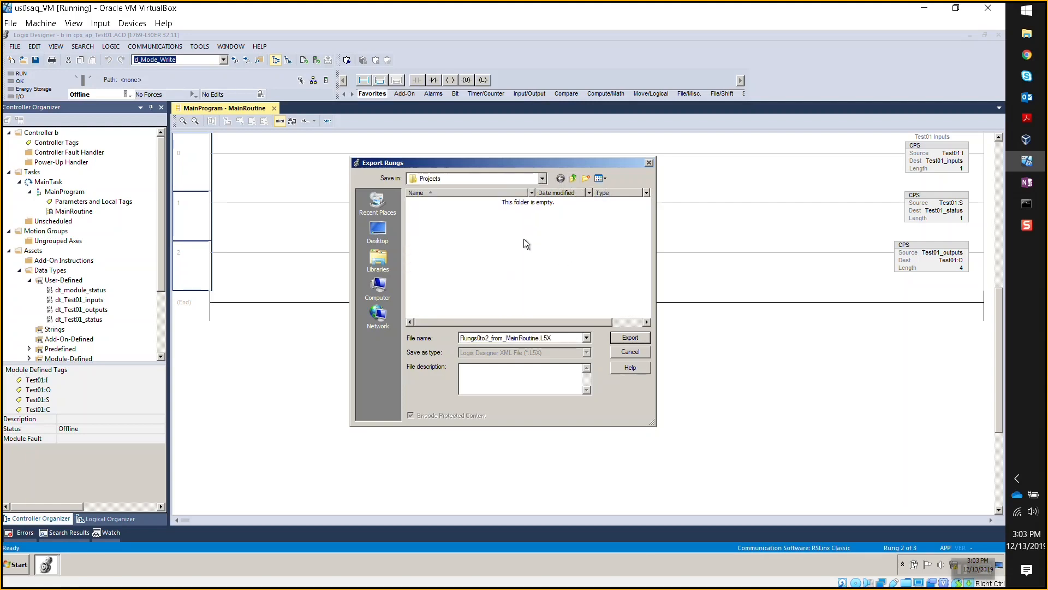
{"action": "left_click", "coordinate": [631, 338]}
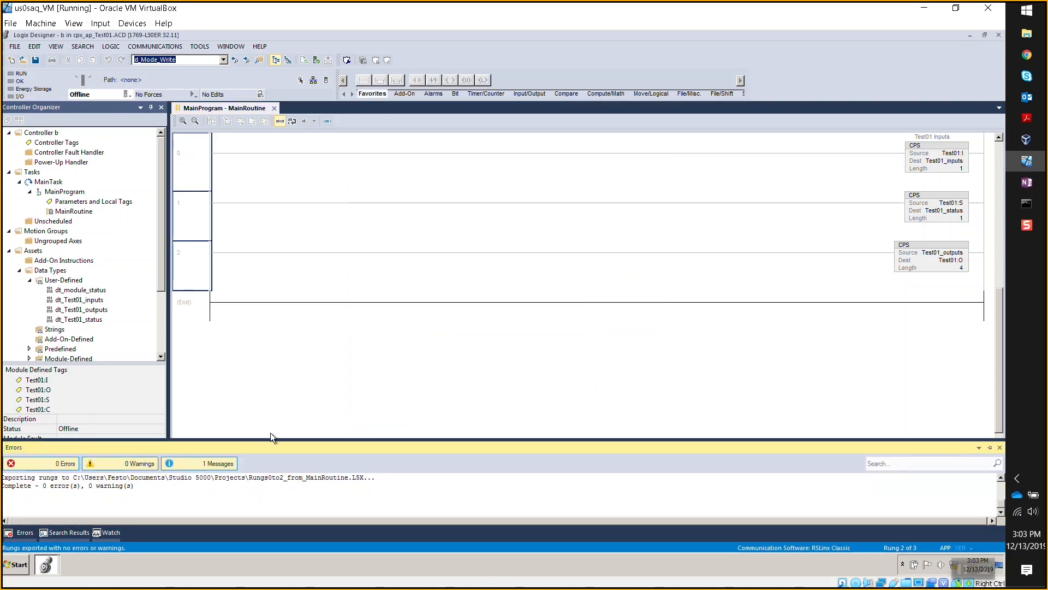
- In the CPX_AP_I project, open MainProgram's MainRoutine ladder
{"action": "left_click", "coordinate": [52, 562]}
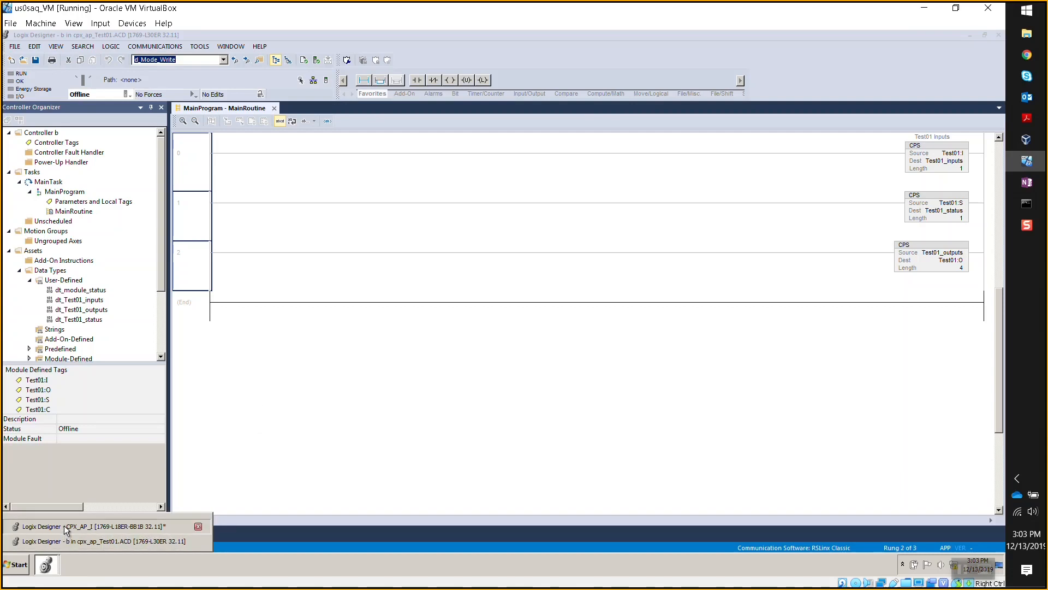
{"action": "left_click", "coordinate": [63, 525]}
{"action": "left_click", "coordinate": [29, 192]}
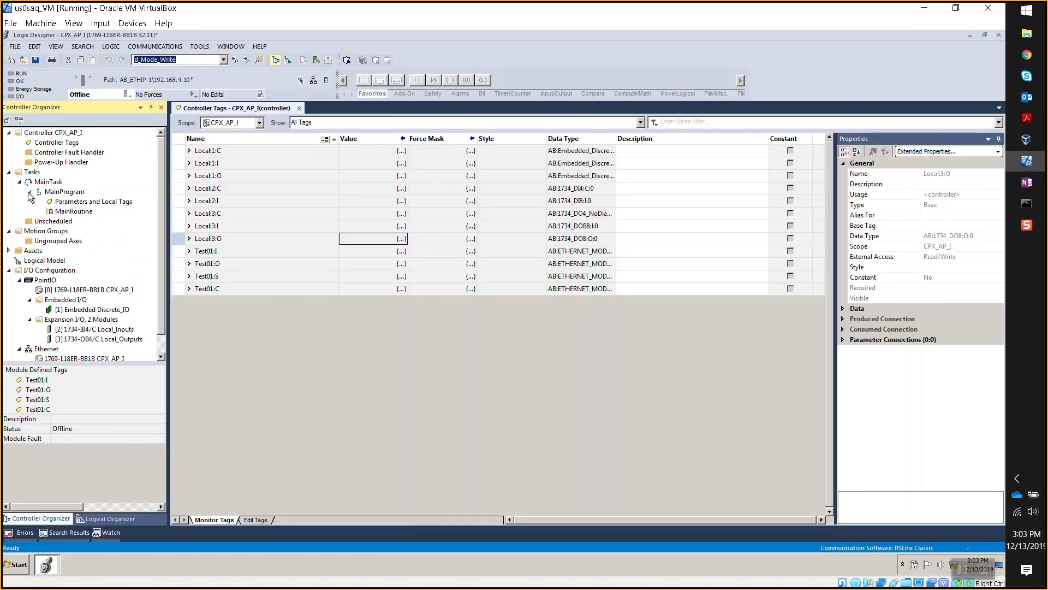
{"action": "double_click", "coordinate": [73, 212]}
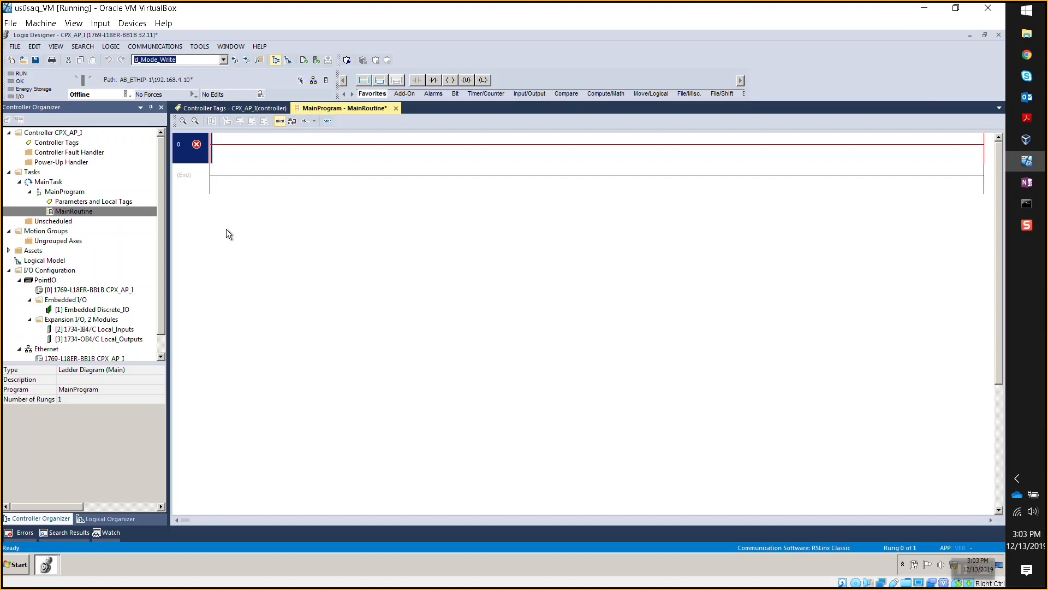
- Import the three CPS rungs from Rungs0to2_from_MainRoutine.L5X at the empty rung 0
{"action": "right_click", "coordinate": [183, 155]}
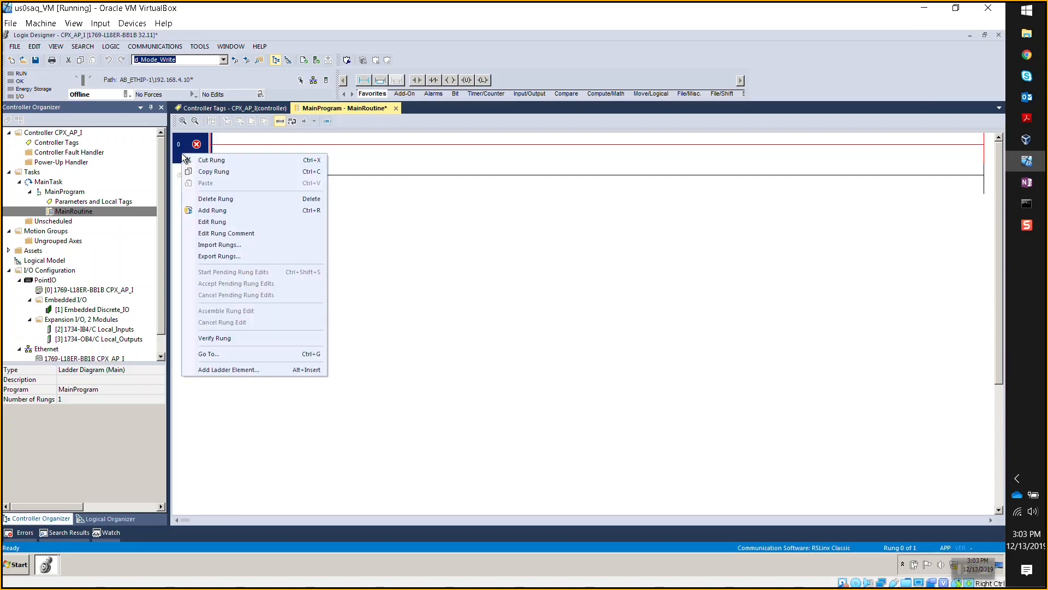
{"action": "left_click", "coordinate": [233, 246]}
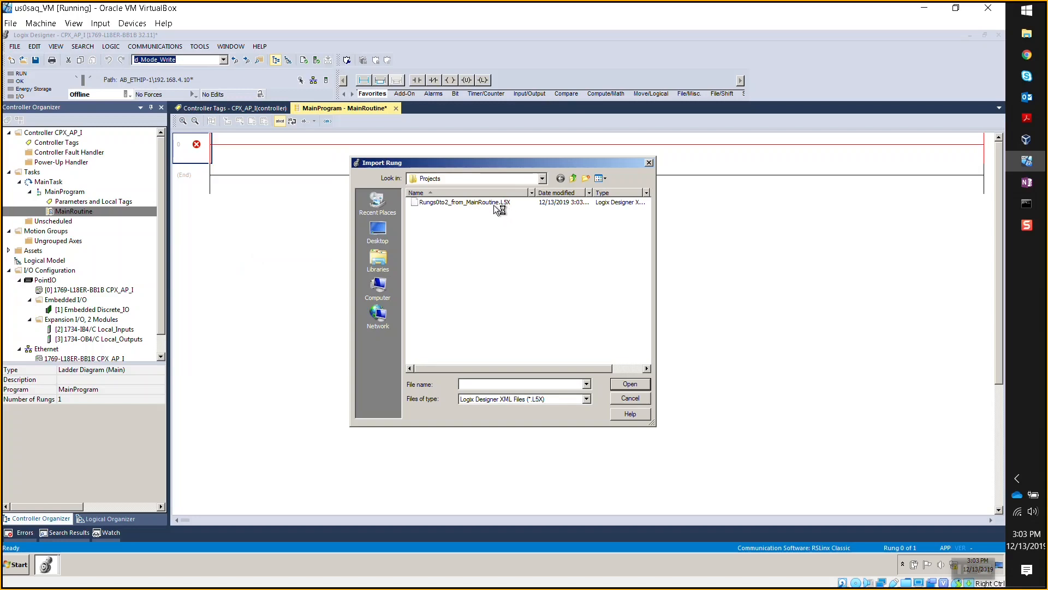
{"action": "double_click", "coordinate": [495, 203]}
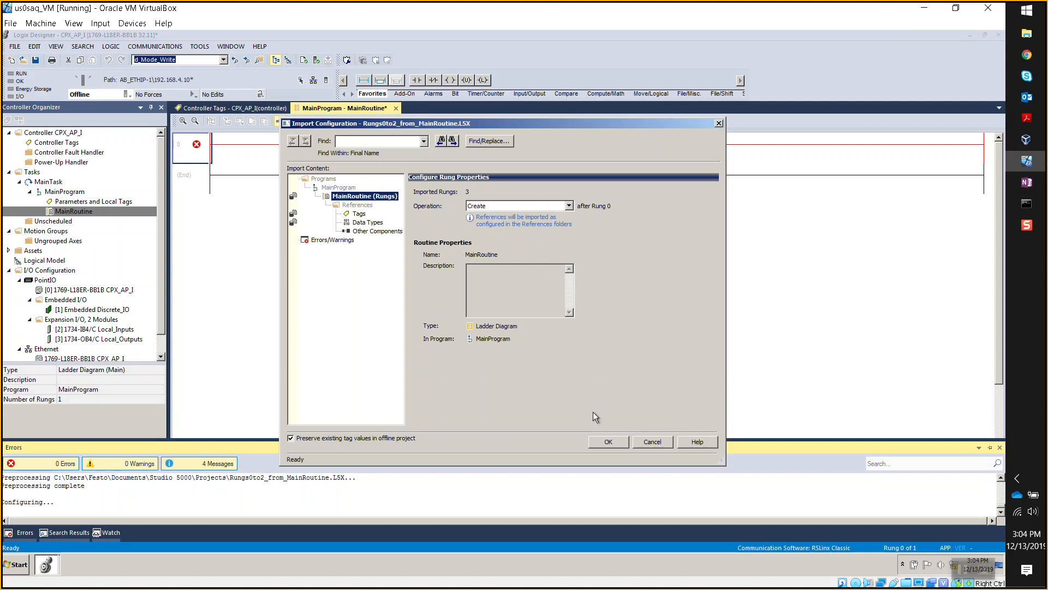
{"action": "left_click", "coordinate": [605, 443]}
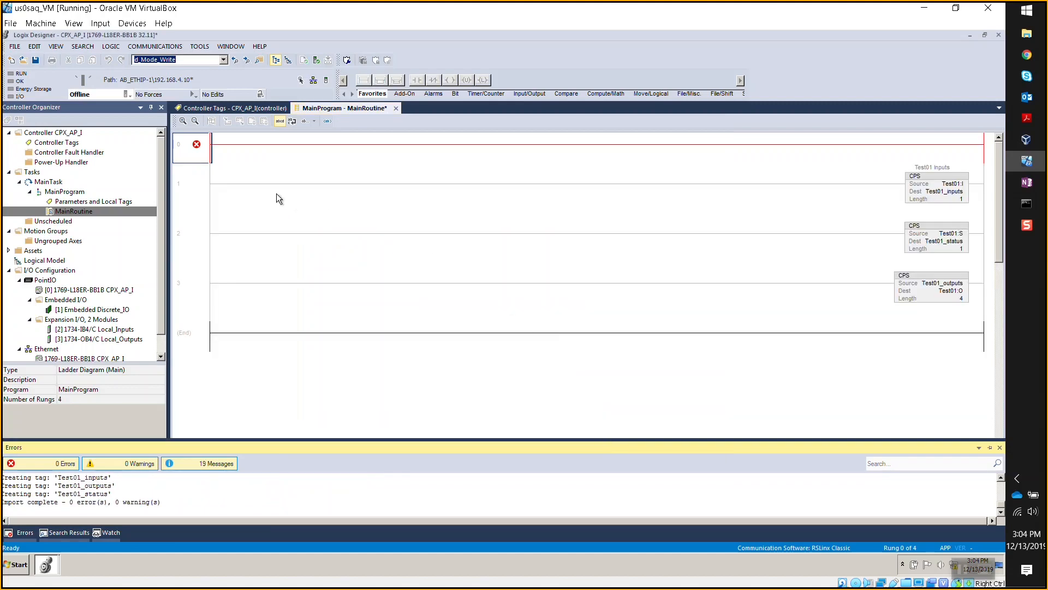
{"action": "left_click", "coordinate": [183, 148]}
- Delete the empty rung, expand Assets > Data Types, then switch to cpx_ap_Test01
{"action": "key", "text": "Delete"}
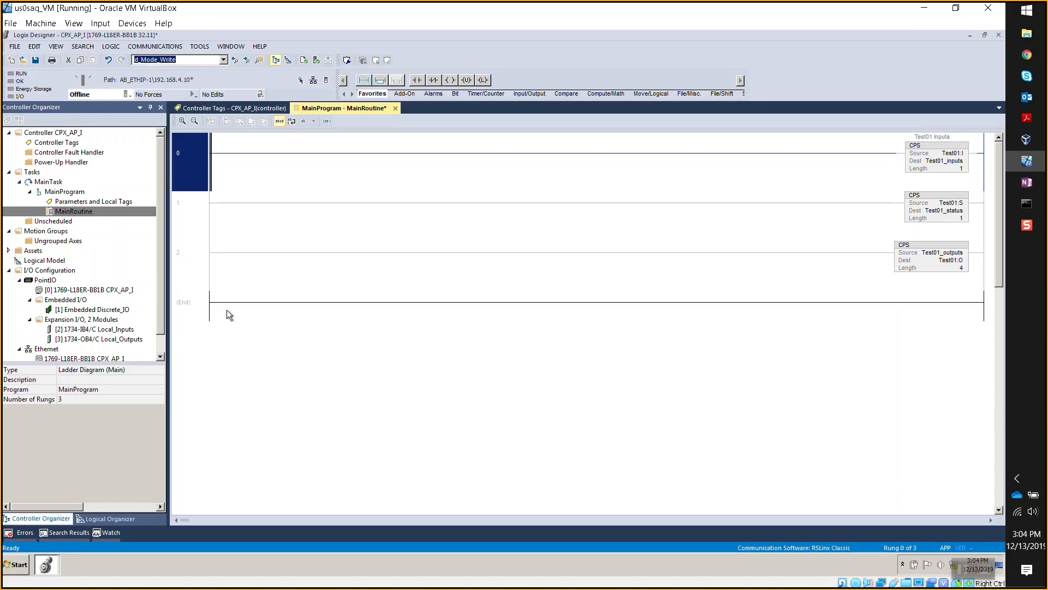
{"action": "left_click", "coordinate": [208, 310]}
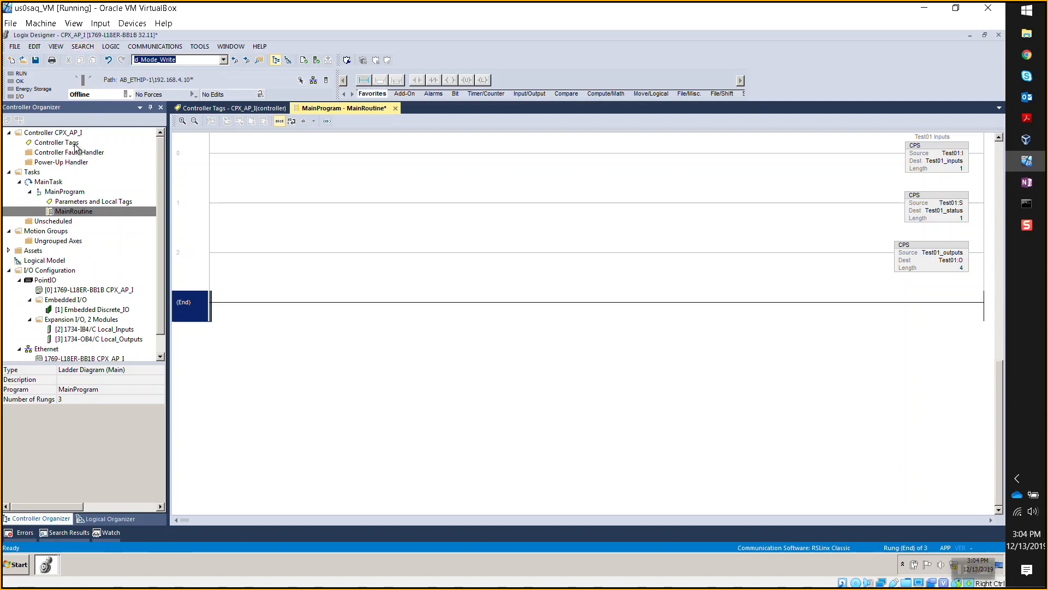
{"action": "left_click", "coordinate": [9, 250]}
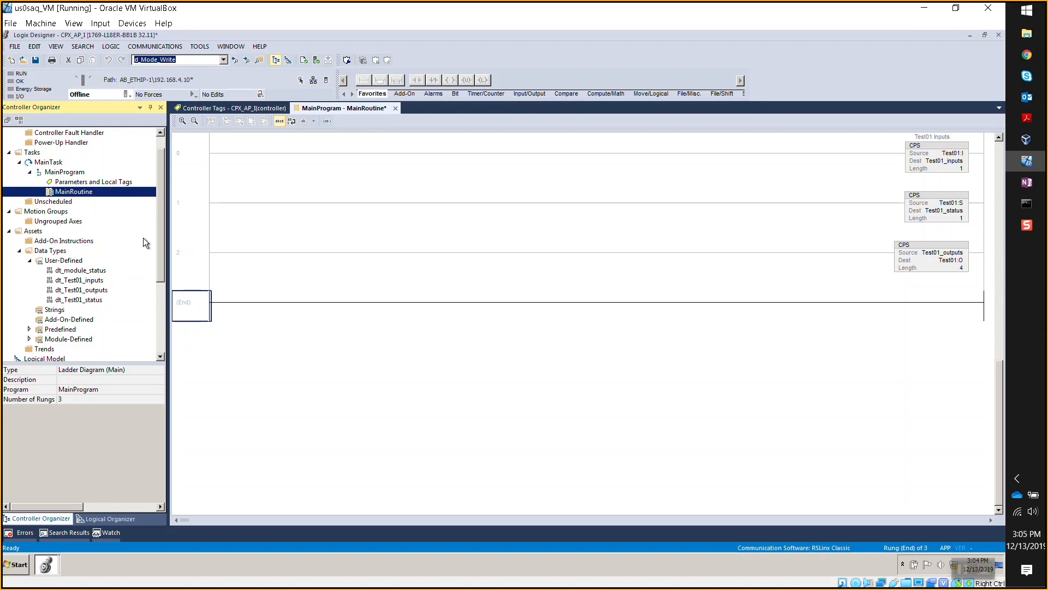
{"action": "scroll", "coordinate": [159, 239], "scroll_direction": "up", "scroll_amount": 1}
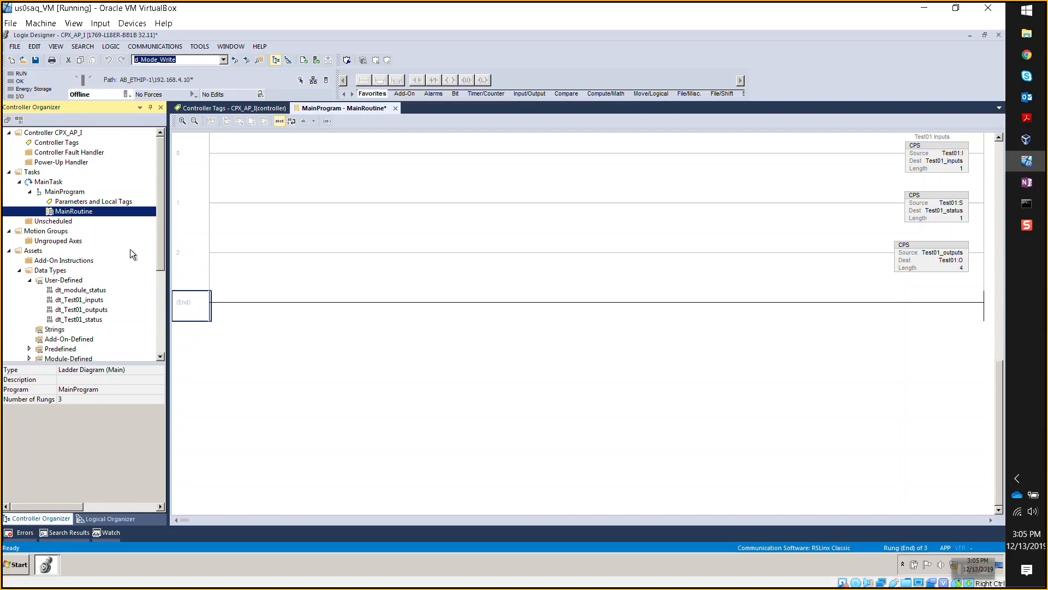
{"action": "left_click", "coordinate": [48, 566]}
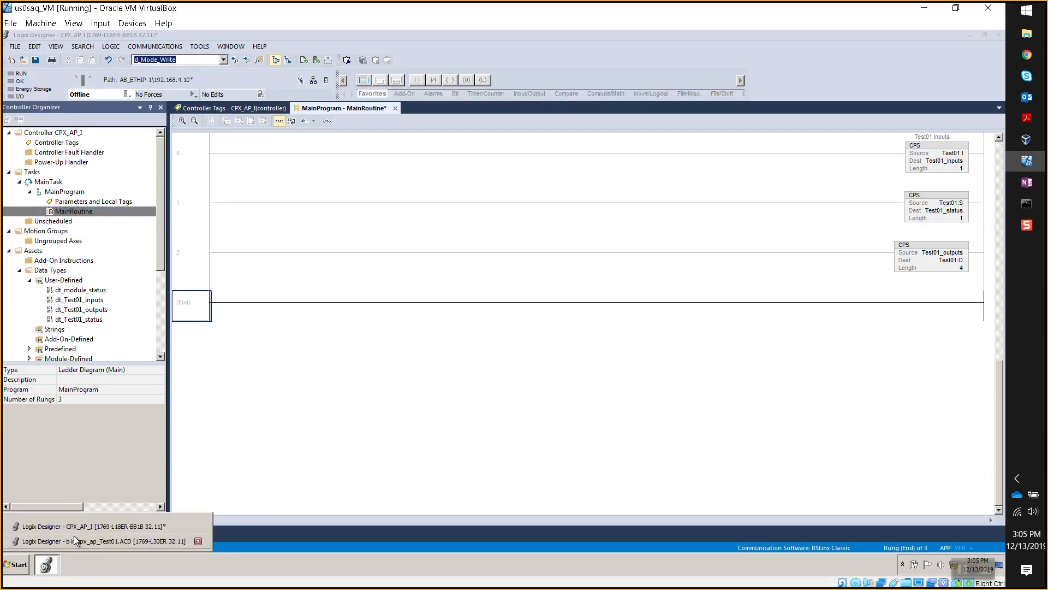
{"action": "left_click", "coordinate": [74, 540]}
- Compare the rungs in the cpx_ap_Test01 routine, then return to CPX_AP_I
{"action": "left_click", "coordinate": [191, 178]}
{"action": "left_click", "coordinate": [181, 252]}
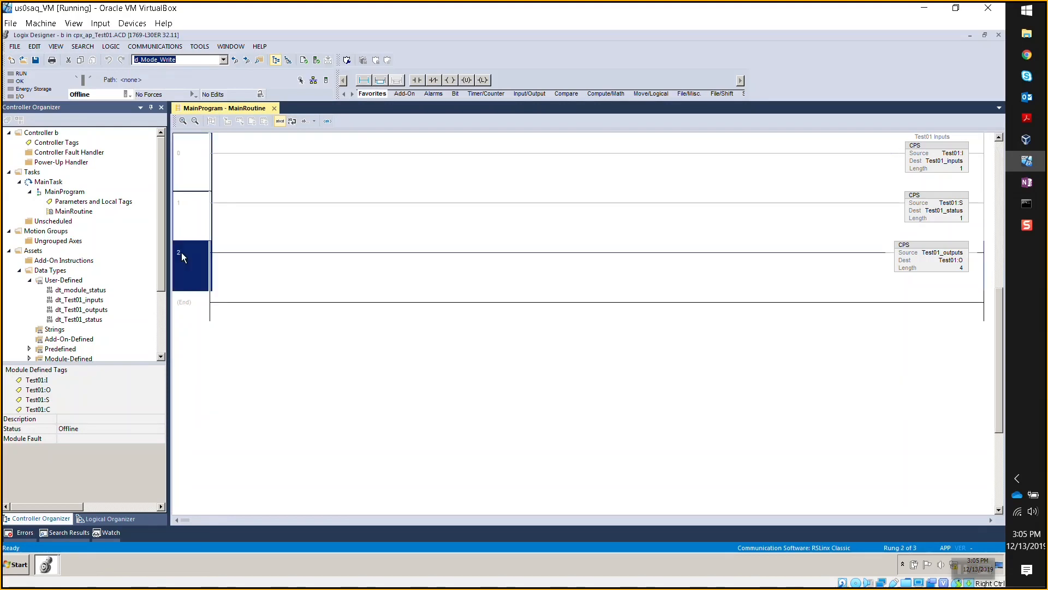
{"action": "right_click", "coordinate": [189, 155]}
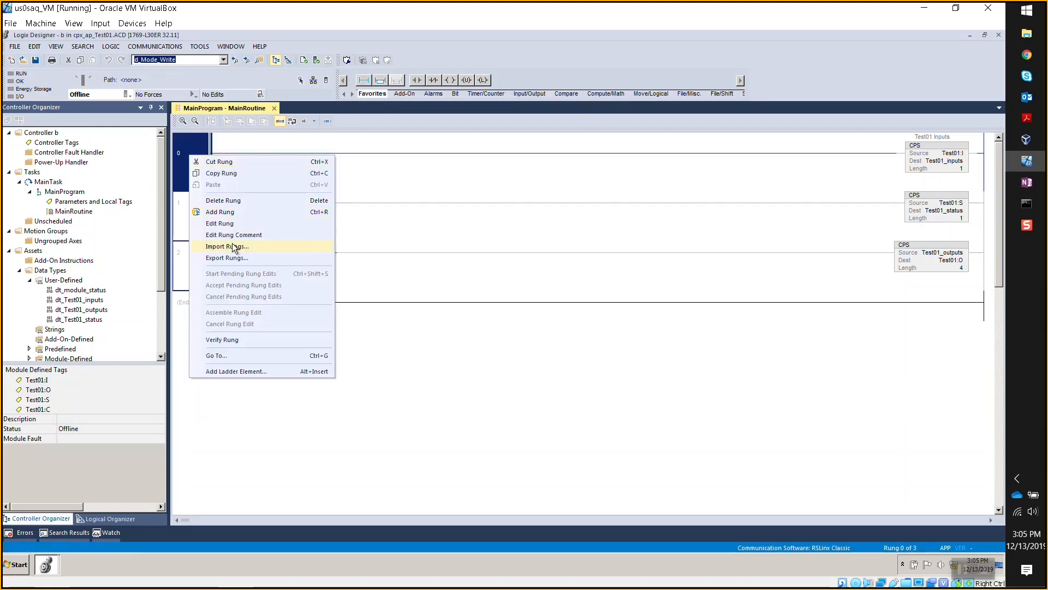
{"action": "left_click", "coordinate": [228, 172]}
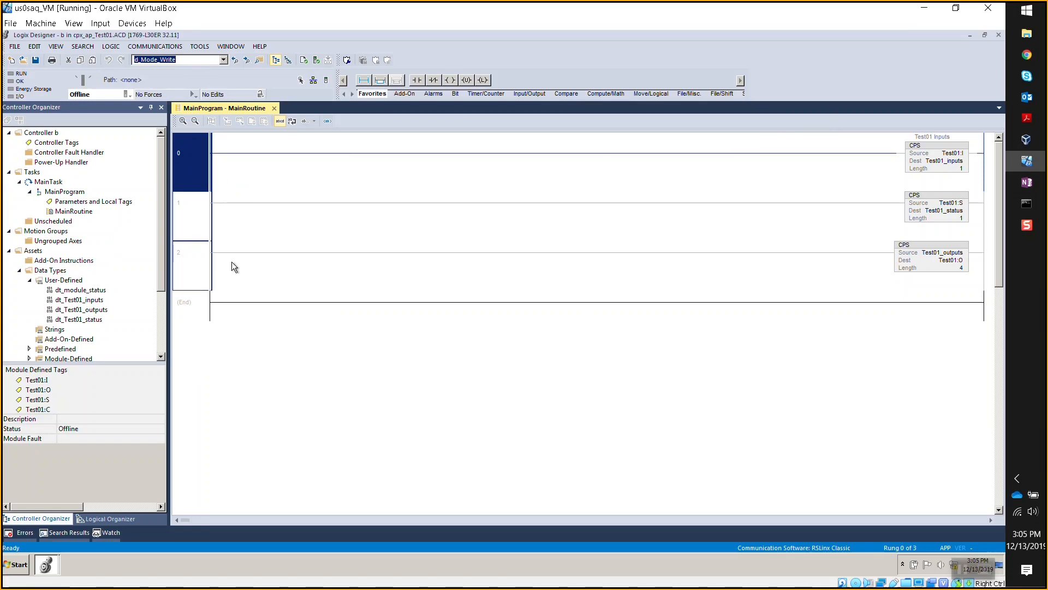
{"action": "left_click", "coordinate": [46, 565]}
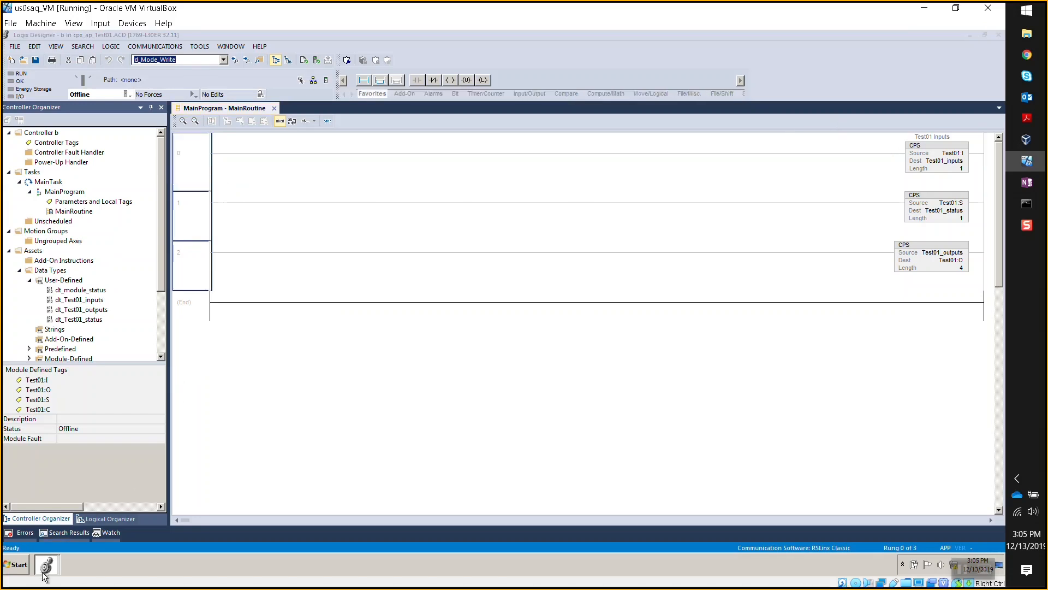
{"action": "left_click", "coordinate": [125, 526]}
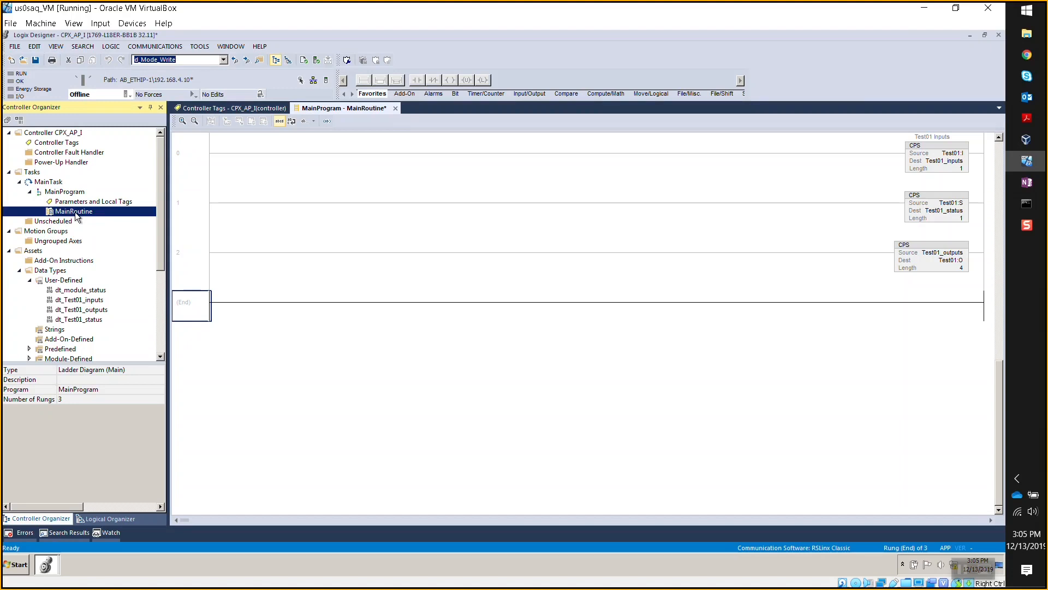
- Check the Test01 module's tags and open the CPX_AP_I Controller Tags list
{"action": "left_click", "coordinate": [195, 205]}
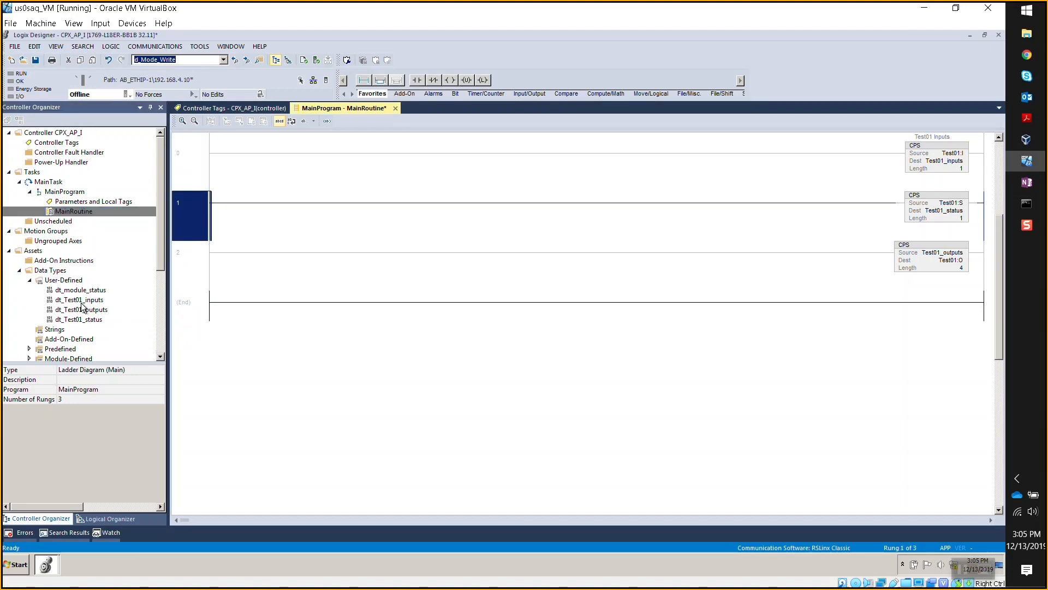
{"action": "left_click", "coordinate": [159, 297]}
{"action": "double_click", "coordinate": [97, 348]}
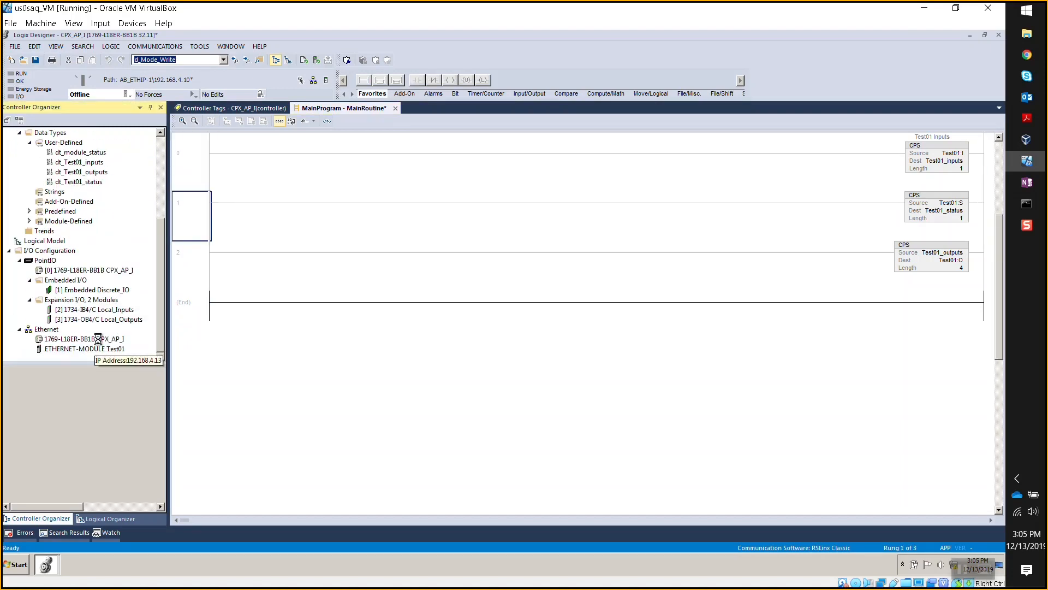
{"action": "left_click", "coordinate": [162, 253]}
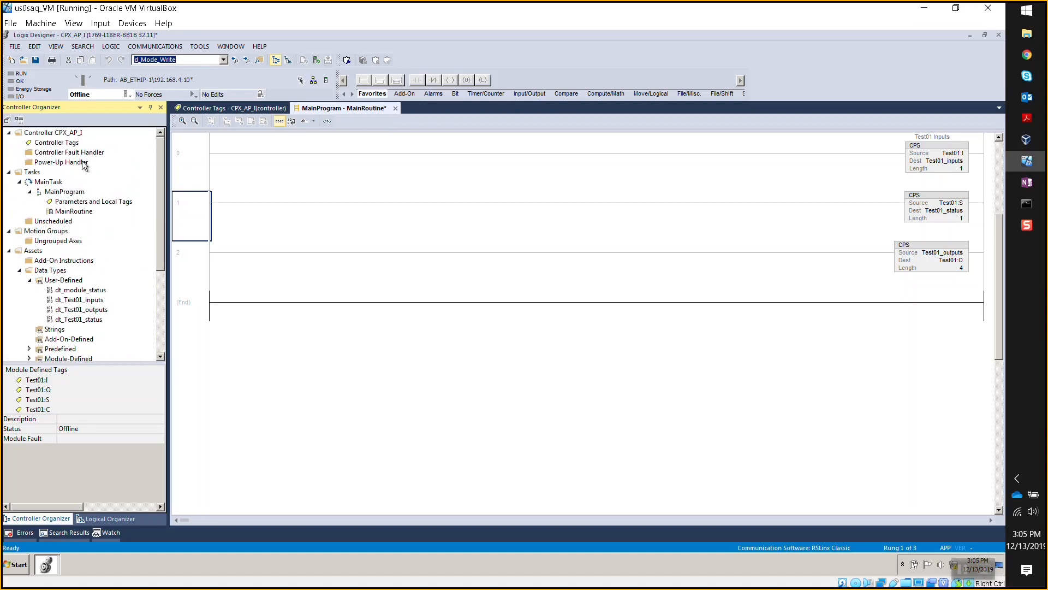
{"action": "double_click", "coordinate": [70, 144]}
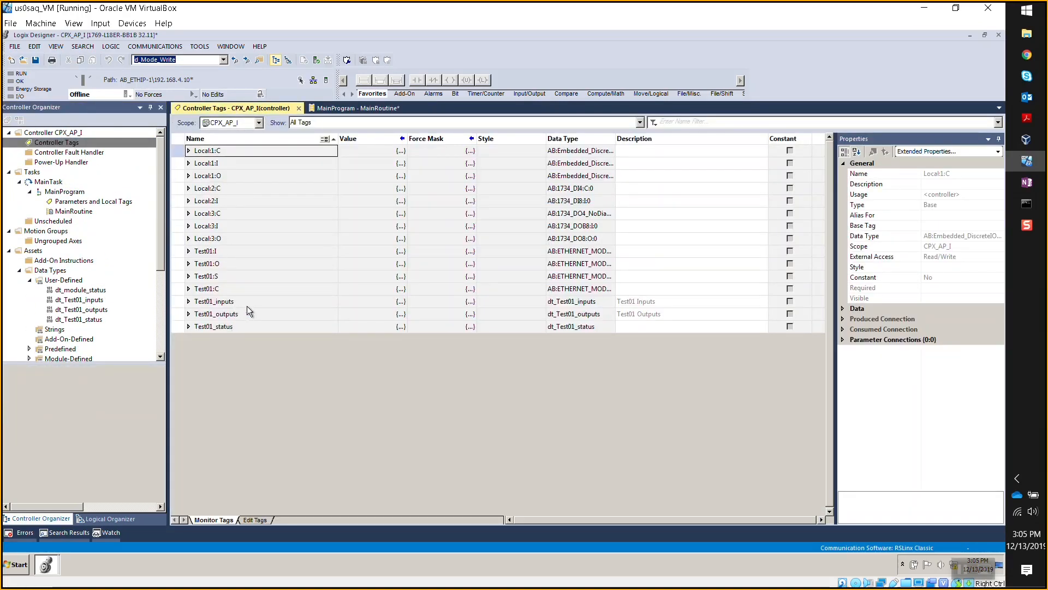
- Inspect the Test01:I, :O, :S and :C tags, then expand Test01_inputs to its channels
{"action": "left_click", "coordinate": [189, 302]}
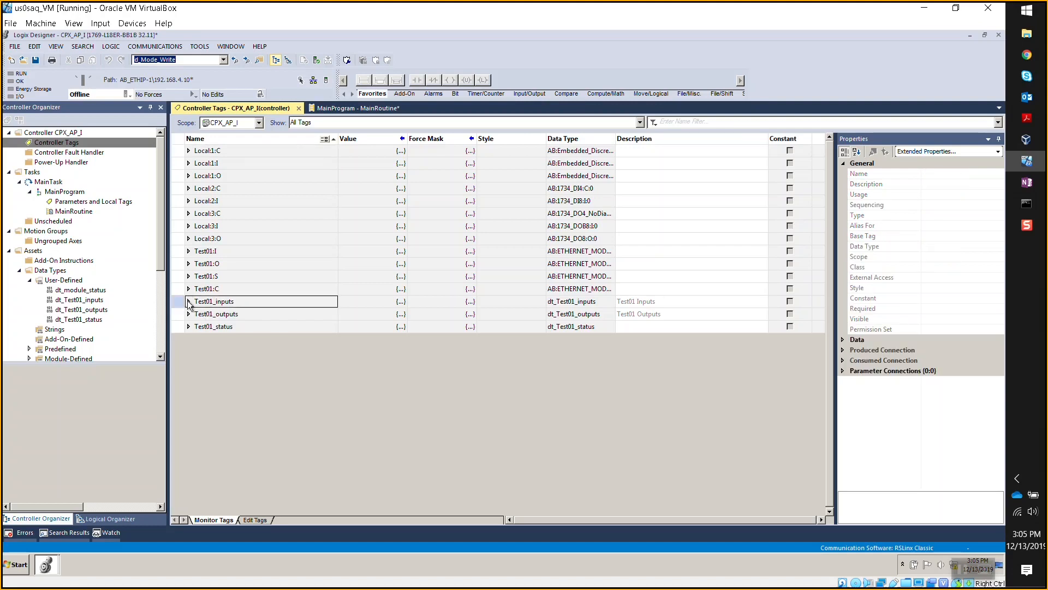
{"action": "left_click", "coordinate": [189, 302]}
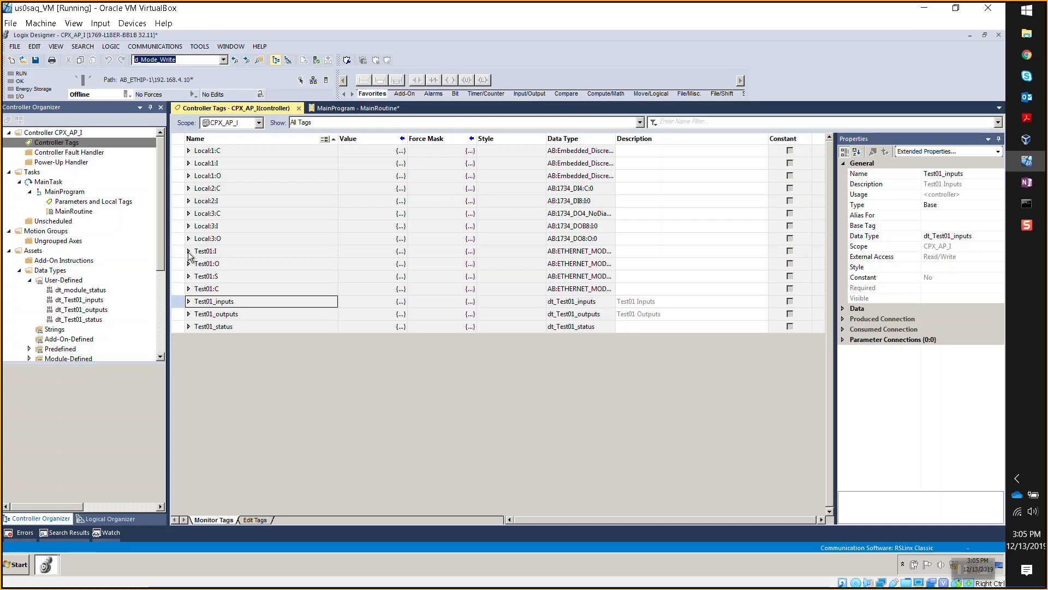
{"action": "left_click", "coordinate": [257, 250]}
{"action": "left_click", "coordinate": [235, 263]}
{"action": "left_click", "coordinate": [230, 274]}
{"action": "left_click", "coordinate": [227, 289]}
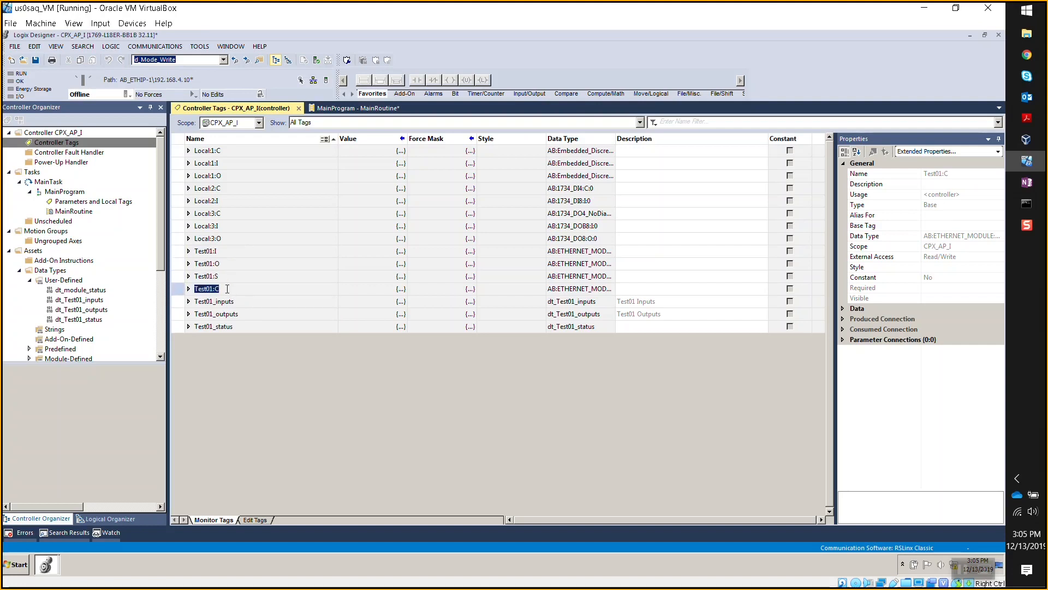
{"action": "left_click", "coordinate": [230, 252]}
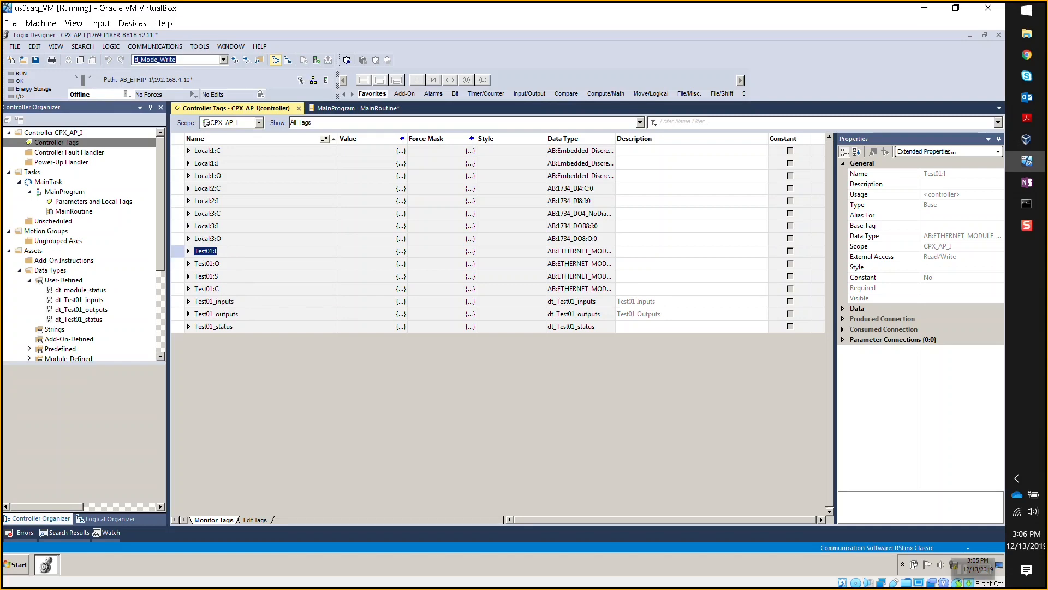
{"action": "left_click", "coordinate": [244, 300]}
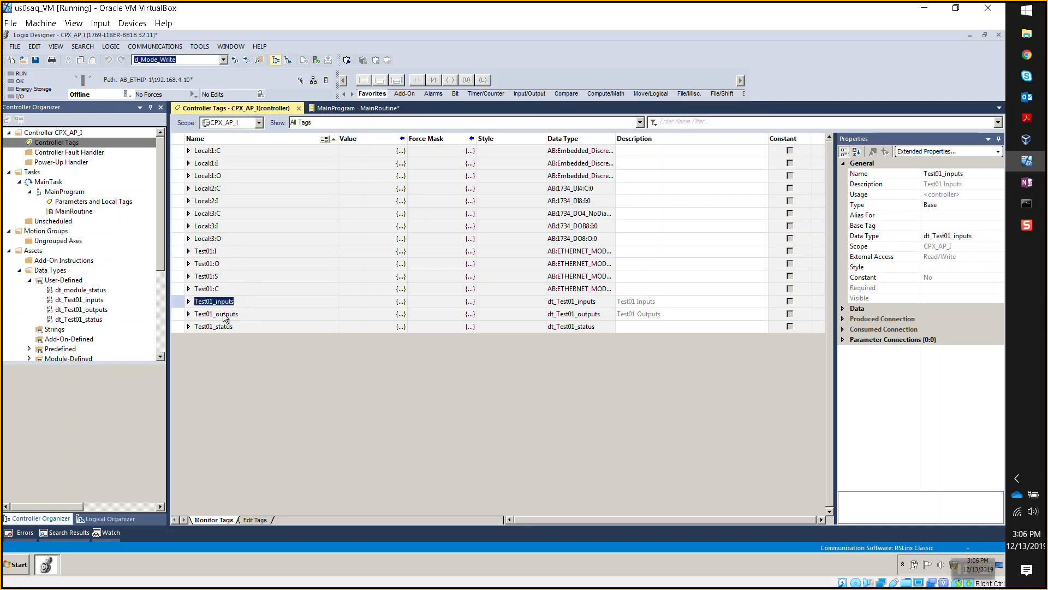
{"action": "left_click", "coordinate": [188, 302]}
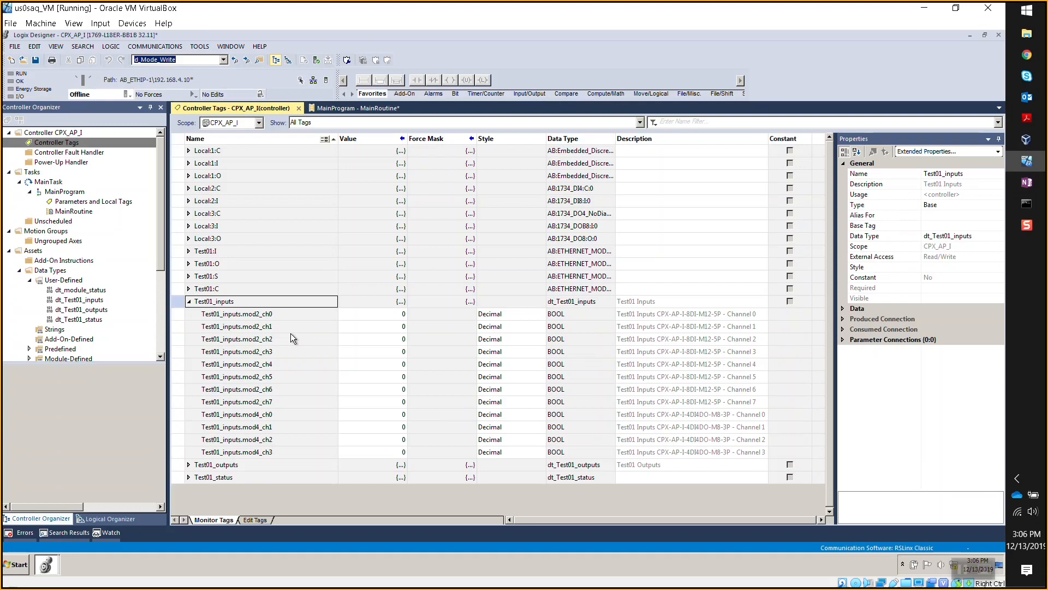
- Check the mod2_ch0, mod4_ch0 and mod4_ch1 channel descriptions, then reopen MainRoutine
{"action": "double_click", "coordinate": [275, 403]}
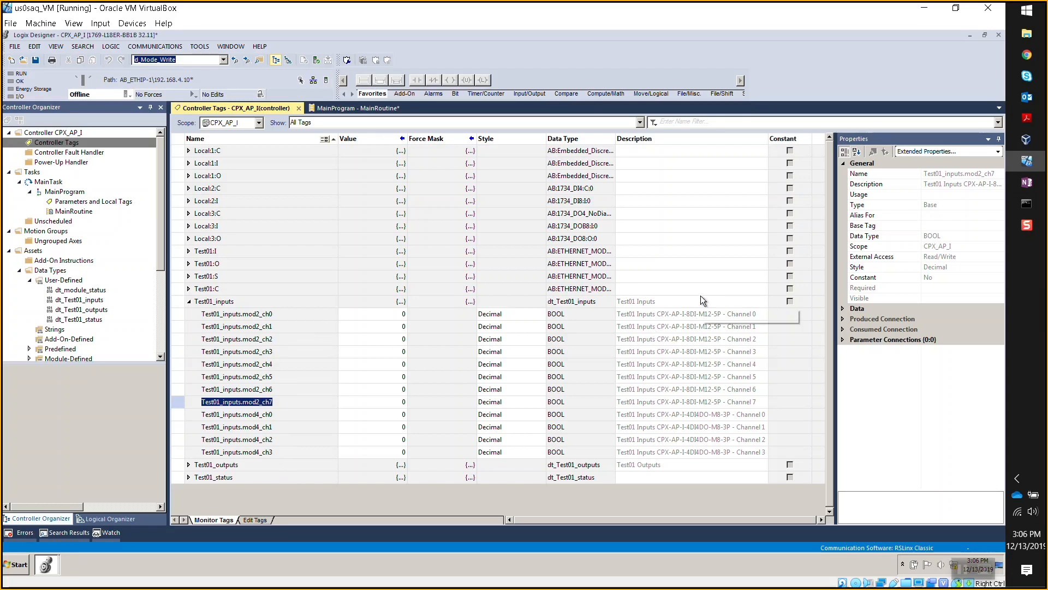
{"action": "double_click", "coordinate": [701, 315]}
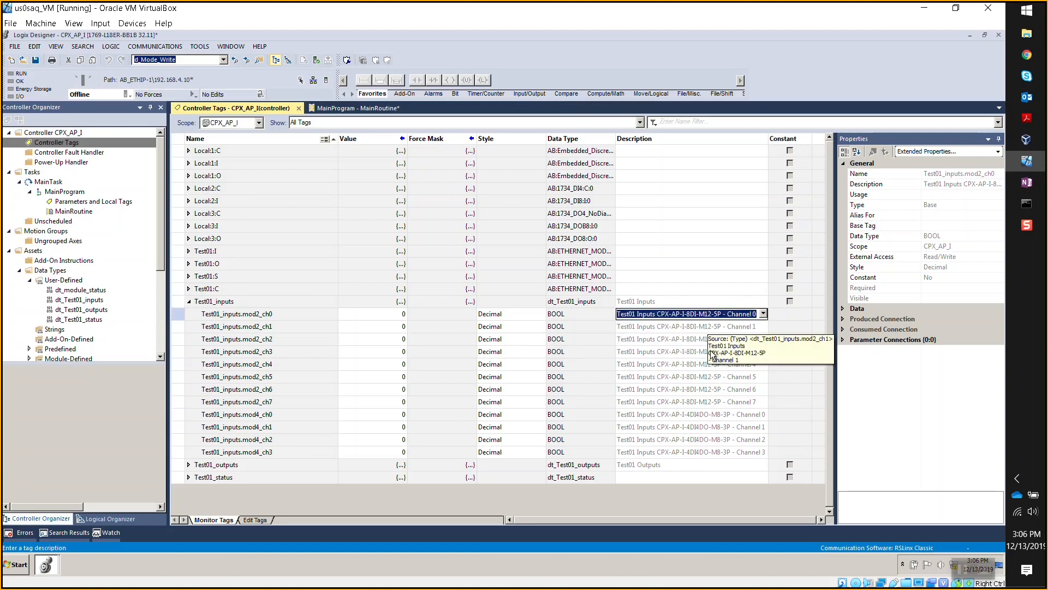
{"action": "double_click", "coordinate": [701, 414]}
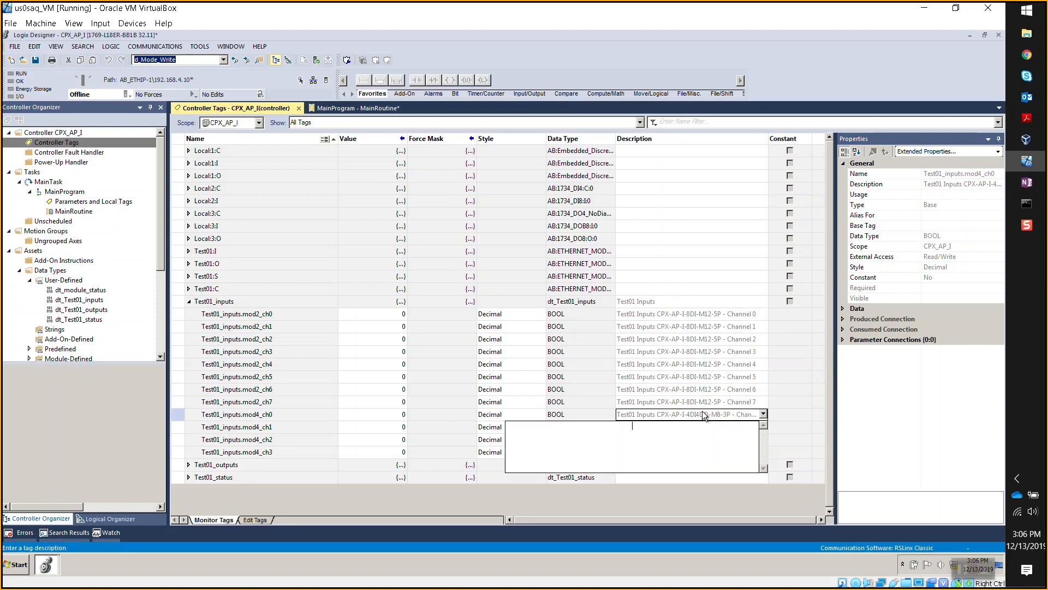
{"action": "double_click", "coordinate": [710, 427]}
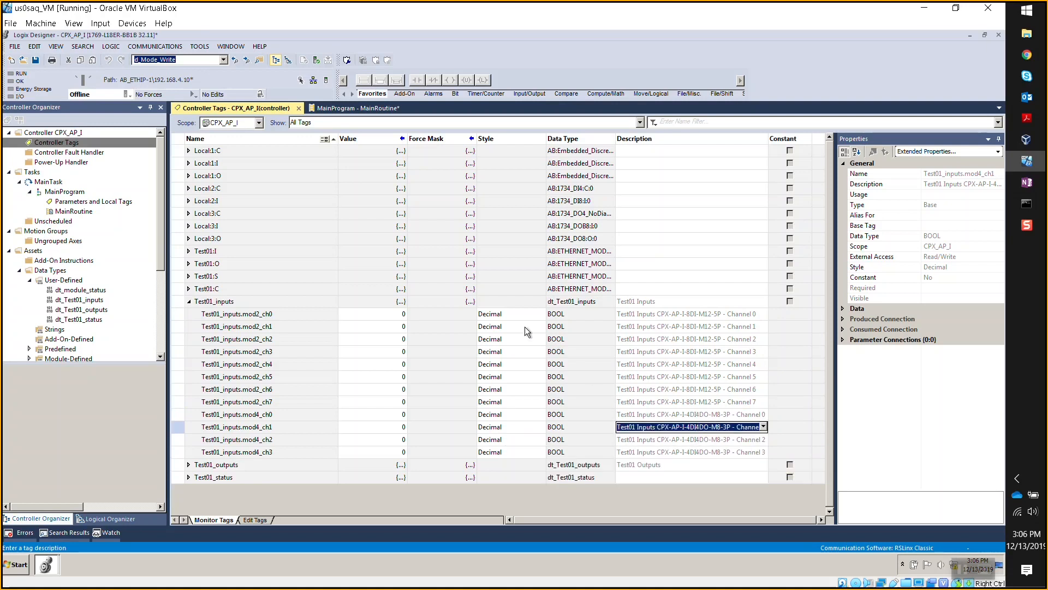
{"action": "left_click", "coordinate": [189, 302]}
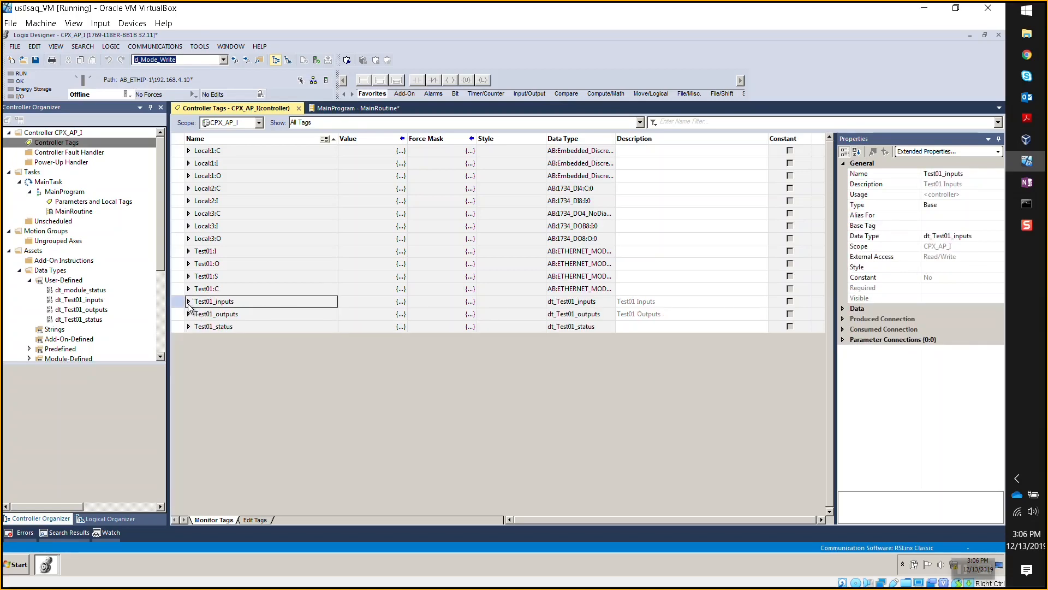
{"action": "left_click", "coordinate": [189, 301]}
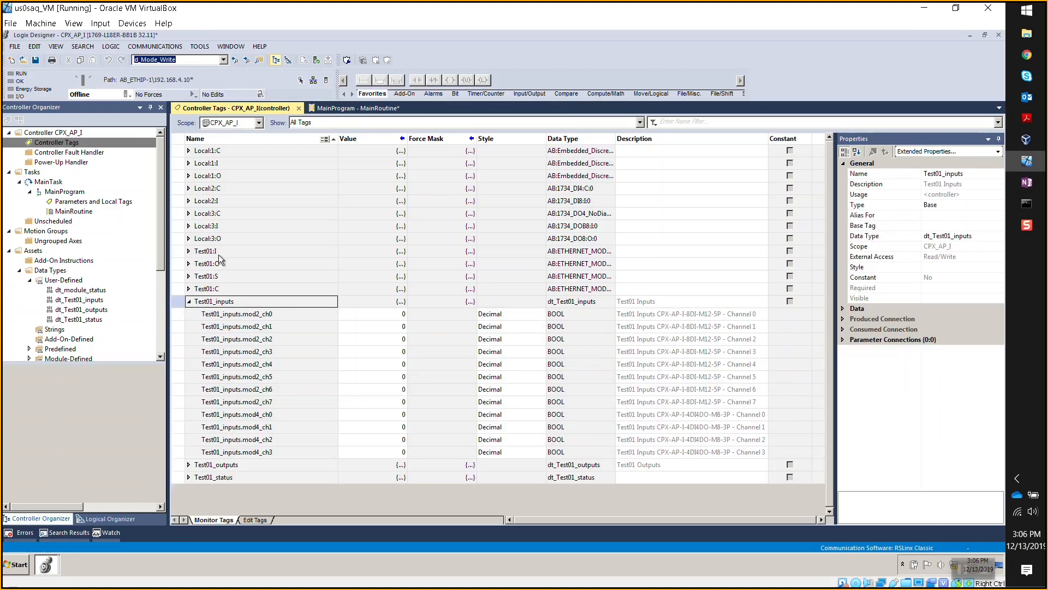
{"action": "double_click", "coordinate": [74, 211]}
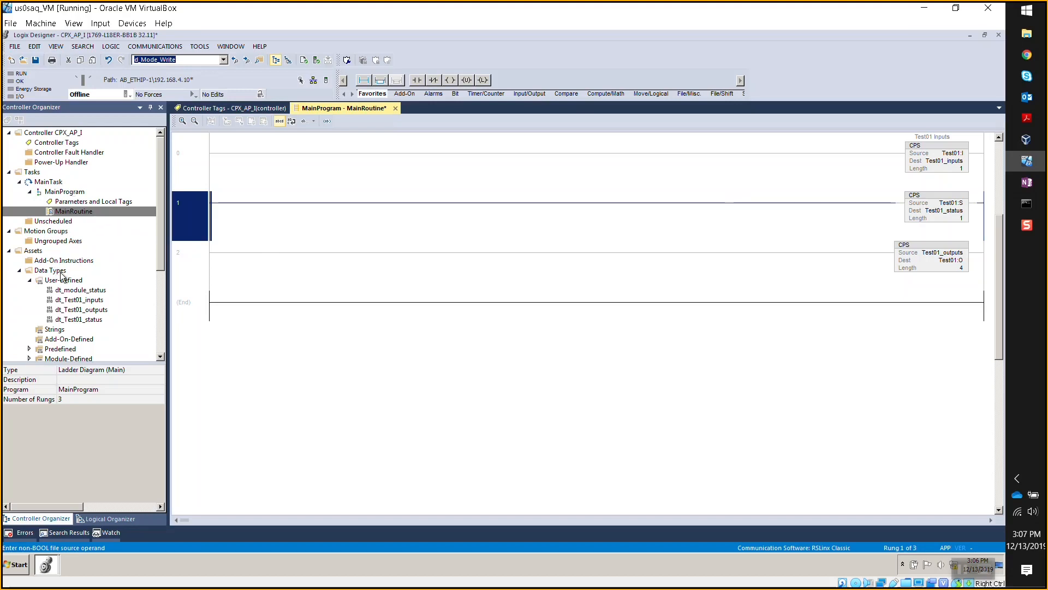
- Reopen the controller tag list and save the CPX_AP_I project
{"action": "left_click", "coordinate": [78, 144]}
{"action": "double_click", "coordinate": [78, 144]}
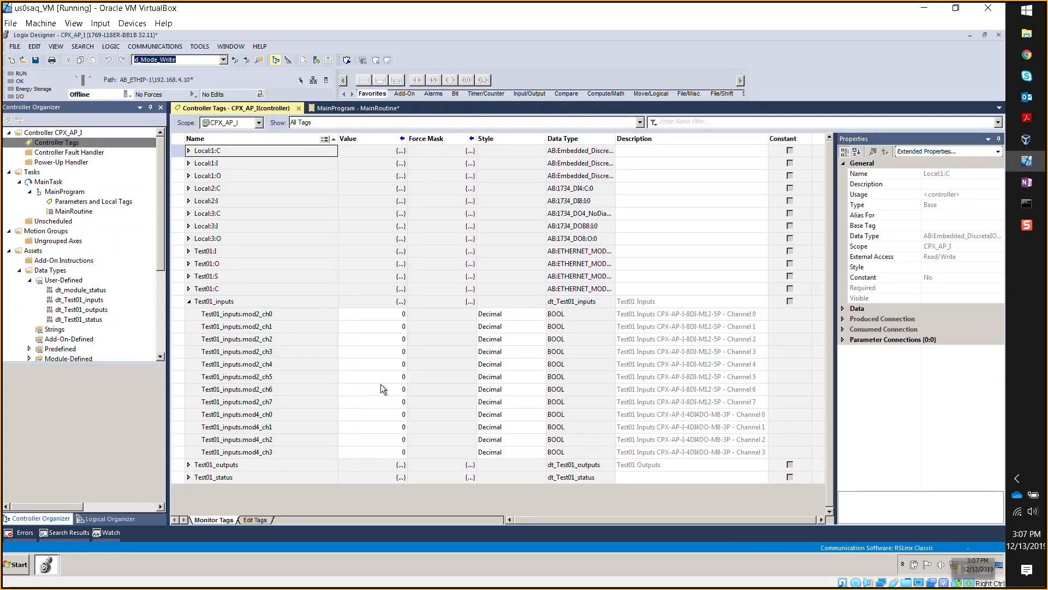
{"action": "key", "text": "ctrl+s"}
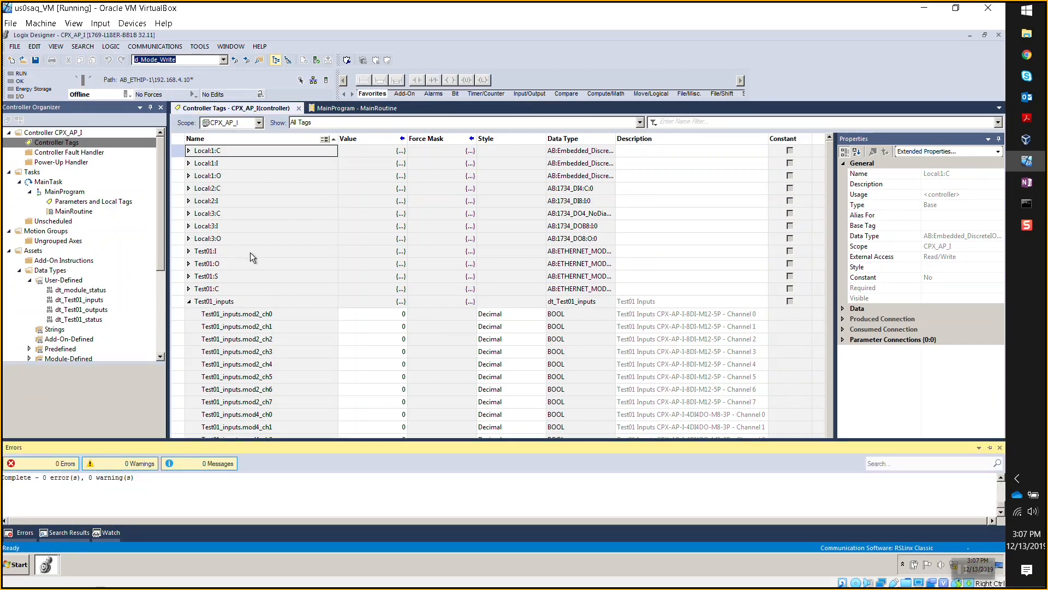
- Go online, download the project to the controller, and return it to Remote Run
{"action": "left_click", "coordinate": [128, 94]}
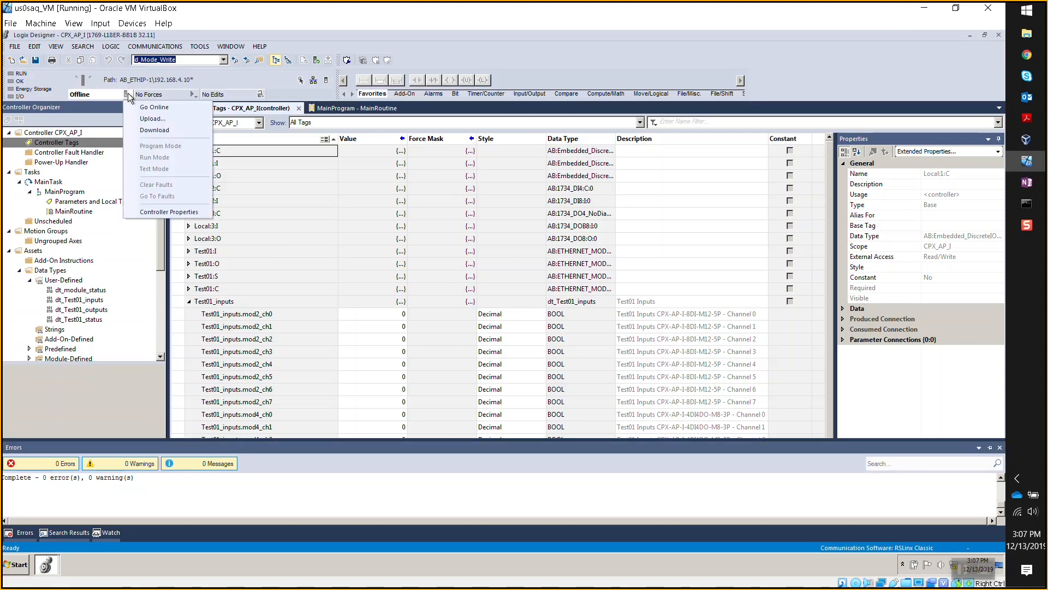
{"action": "left_click", "coordinate": [159, 133]}
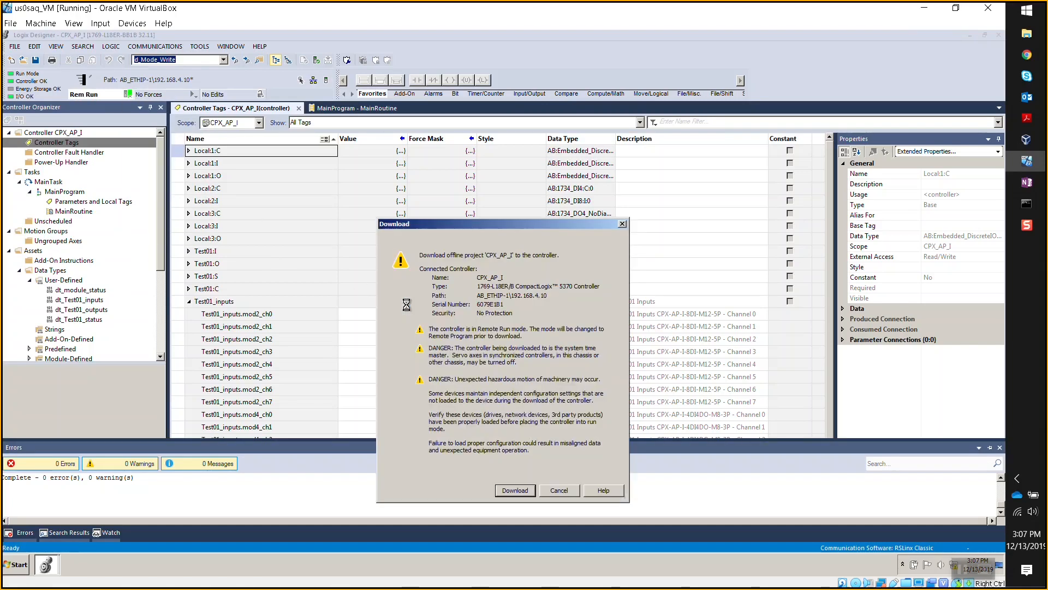
{"action": "left_click", "coordinate": [511, 489]}
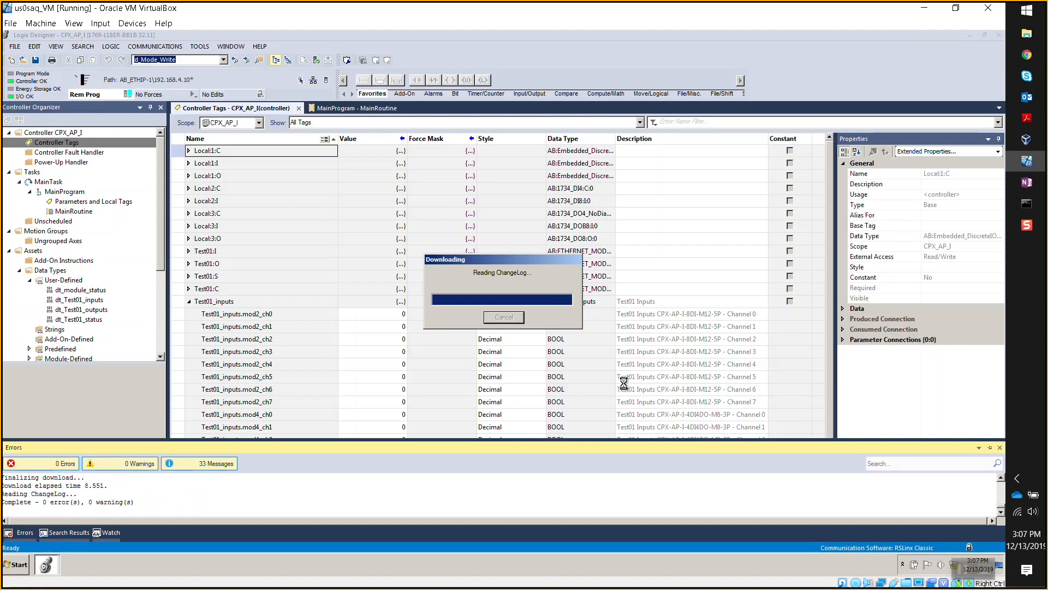
{"action": "left_click", "coordinate": [556, 318]}
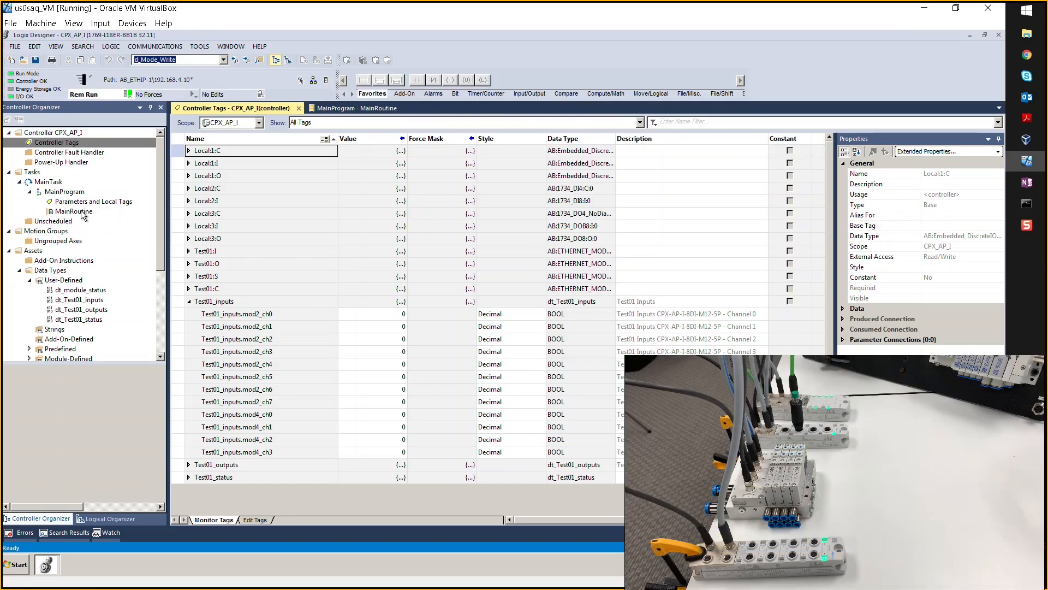
- Check Test01_inputs.mod2_ch2's properties, then collapse Test01_inputs and expand Test01_outputs to list the mod3/mod4 channels
{"action": "left_click", "coordinate": [314, 340]}
{"action": "left_click", "coordinate": [313, 342]}
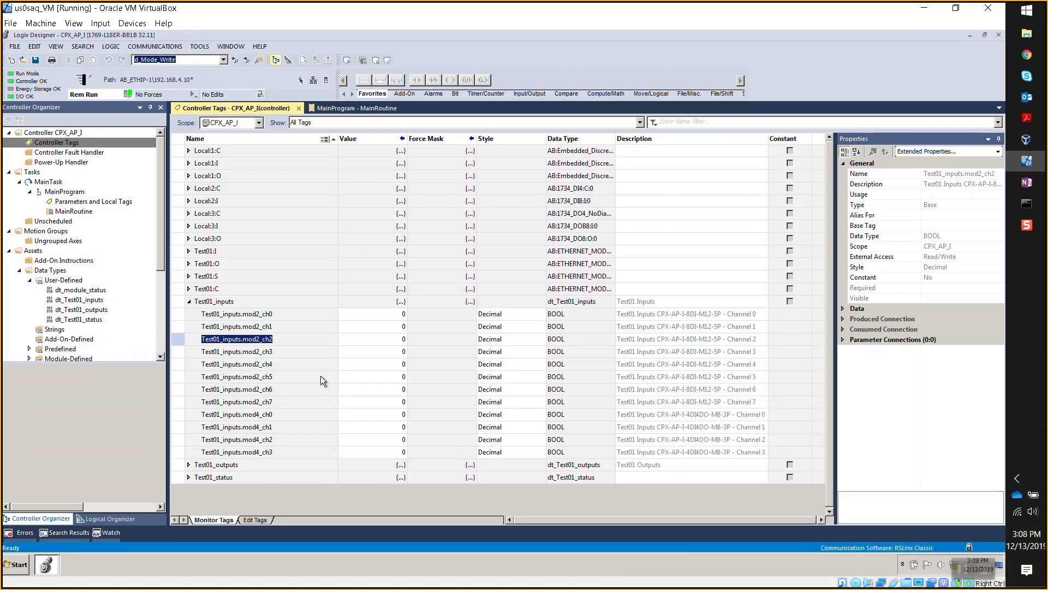
{"action": "left_click", "coordinate": [190, 301]}
{"action": "left_click", "coordinate": [189, 317]}
{"action": "left_click", "coordinate": [189, 313]}
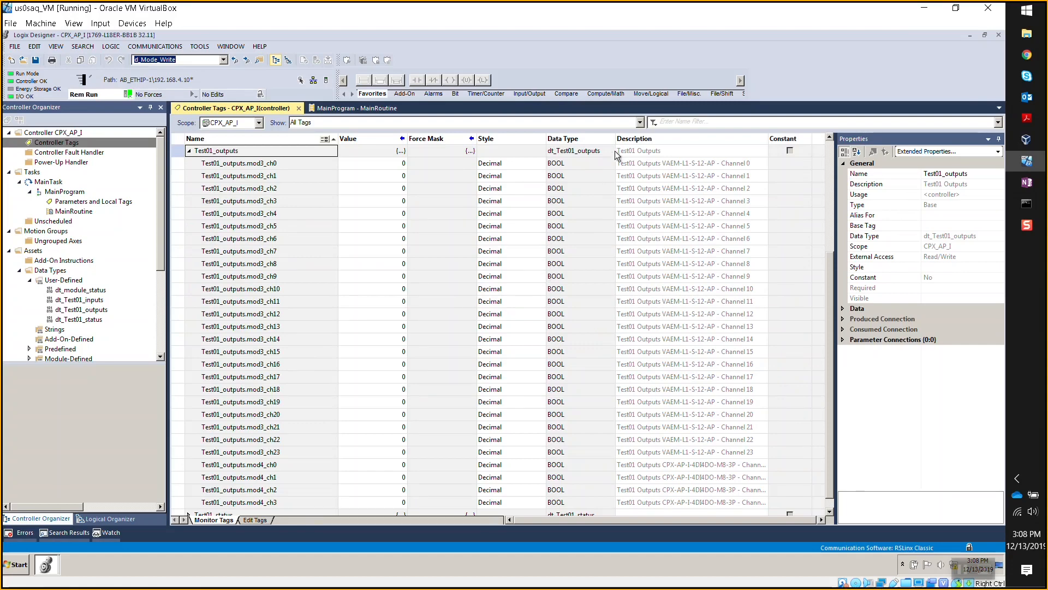
- Set outputs mod3_ch0, ch2, ch4, ch6, ch7 and mod4_ch0, ch3 to 1 to fire valves and LEDs
{"action": "left_click", "coordinate": [394, 165]}
{"action": "type", "text": "1"}
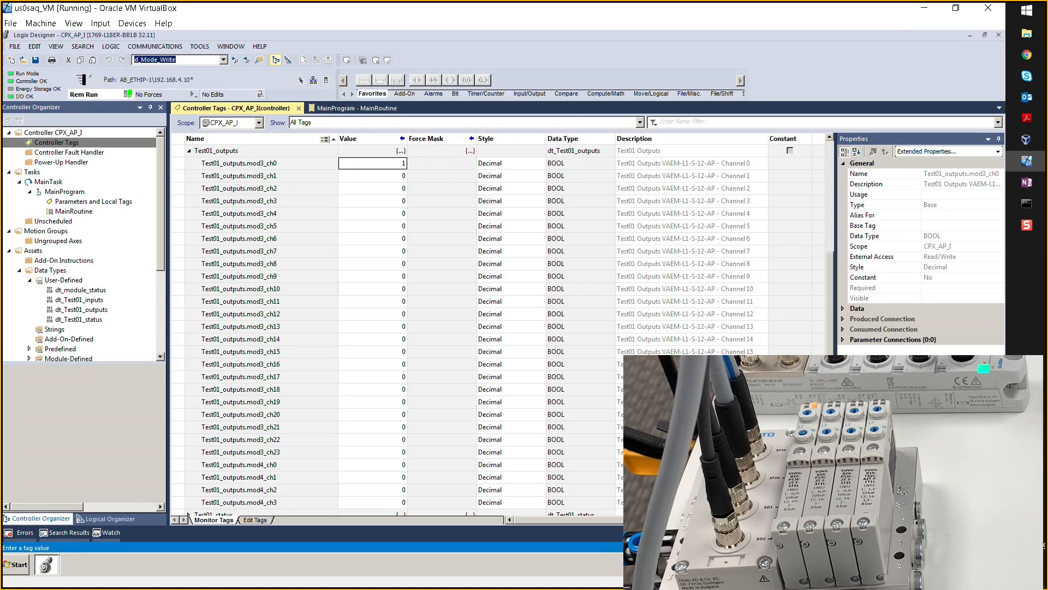
{"action": "double_click", "coordinate": [399, 188]}
{"action": "key", "text": "Return"}
{"action": "double_click", "coordinate": [397, 214]}
{"action": "type", "text": "1"}
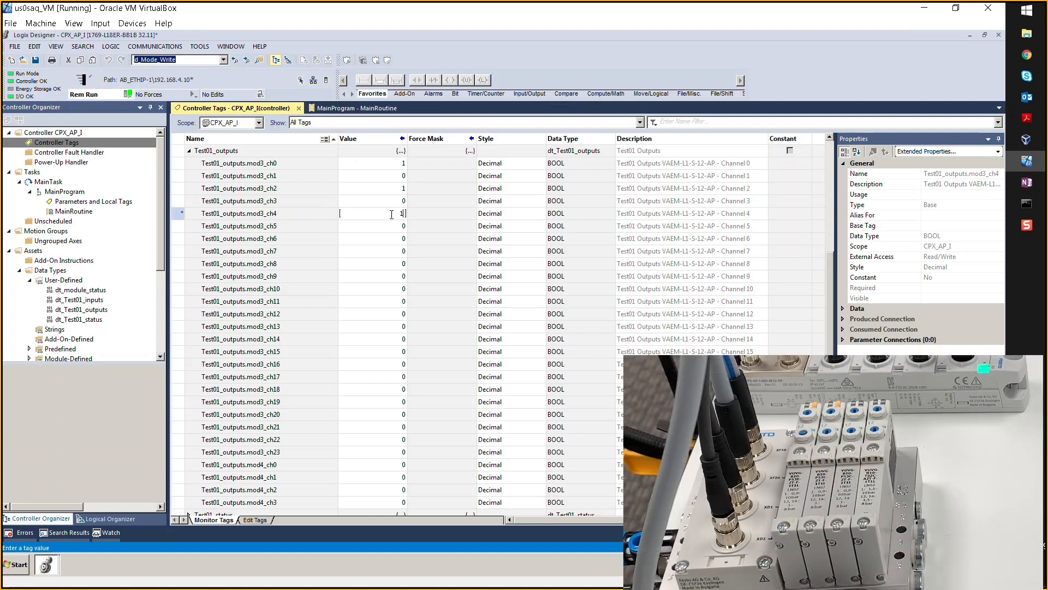
{"action": "key", "text": "Return"}
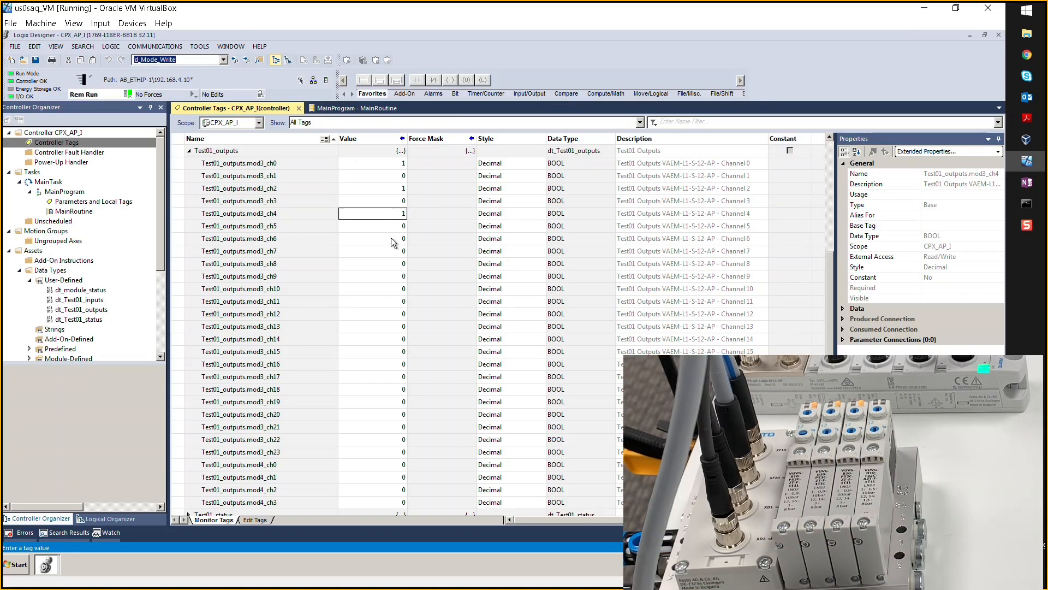
{"action": "double_click", "coordinate": [392, 238]}
{"action": "type", "text": "1"}
{"action": "key", "text": "Return"}
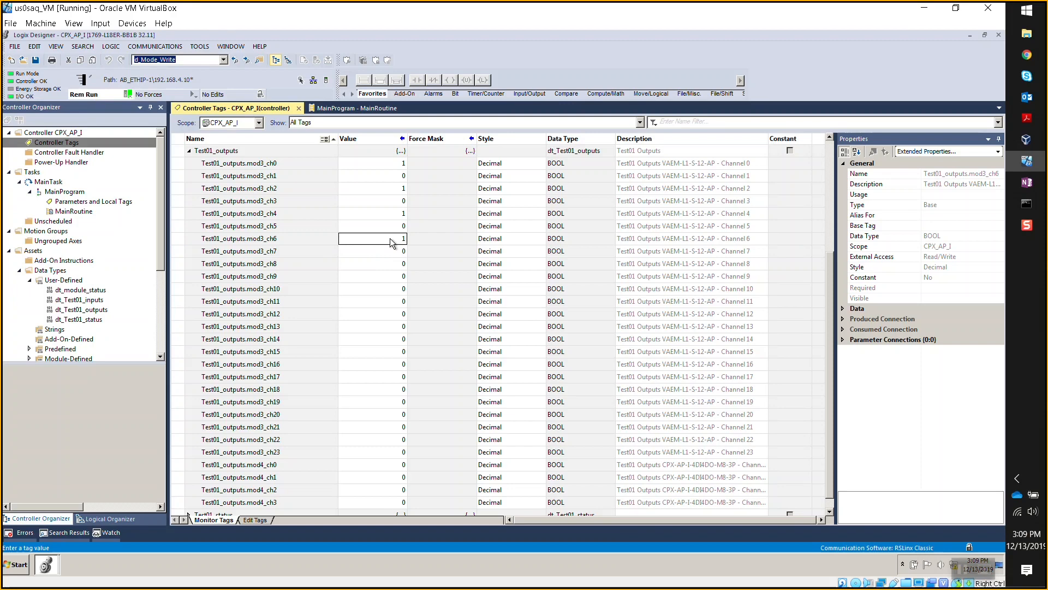
{"action": "double_click", "coordinate": [393, 251]}
{"action": "type", "text": "1"}
{"action": "key", "text": "Return"}
{"action": "scroll", "coordinate": [388, 375], "scroll_direction": "down", "scroll_amount": 1}
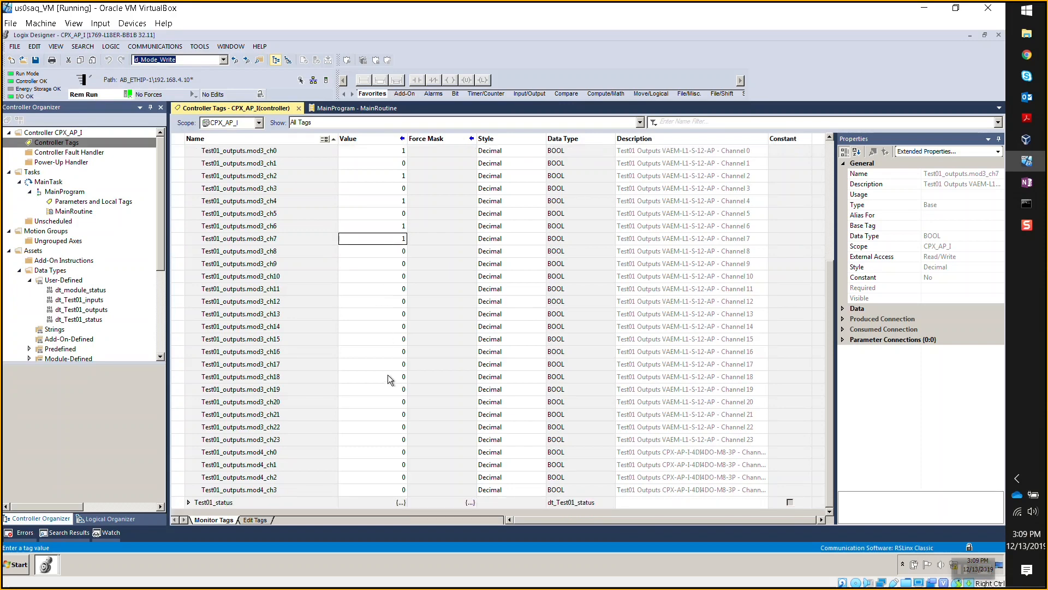
{"action": "double_click", "coordinate": [394, 453]}
{"action": "type", "text": "1"}
{"action": "key", "text": "Return"}
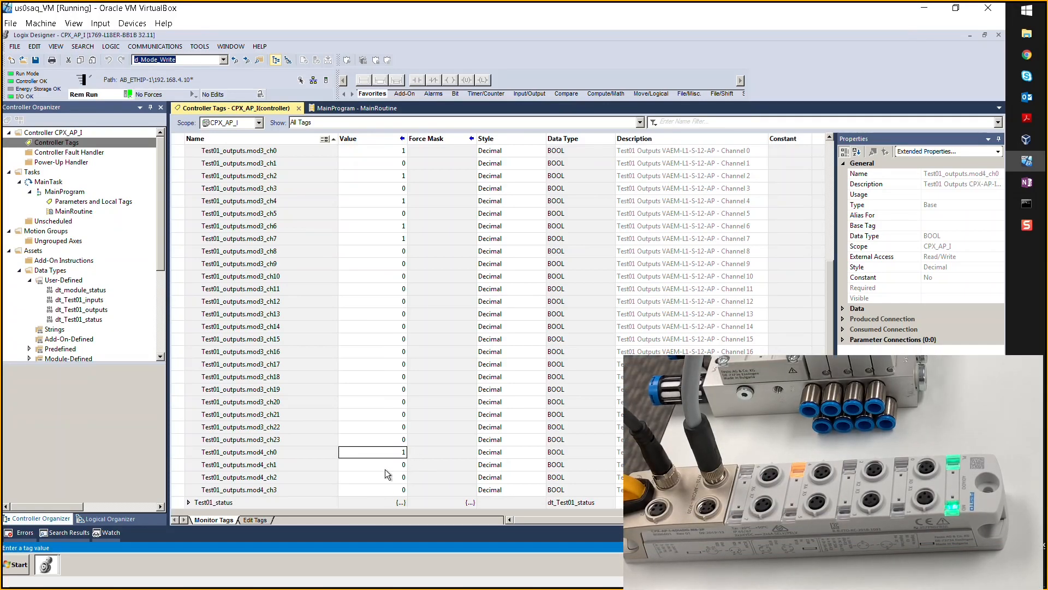
{"action": "double_click", "coordinate": [383, 491]}
{"action": "type", "text": "1"}
{"action": "key", "text": "Return"}
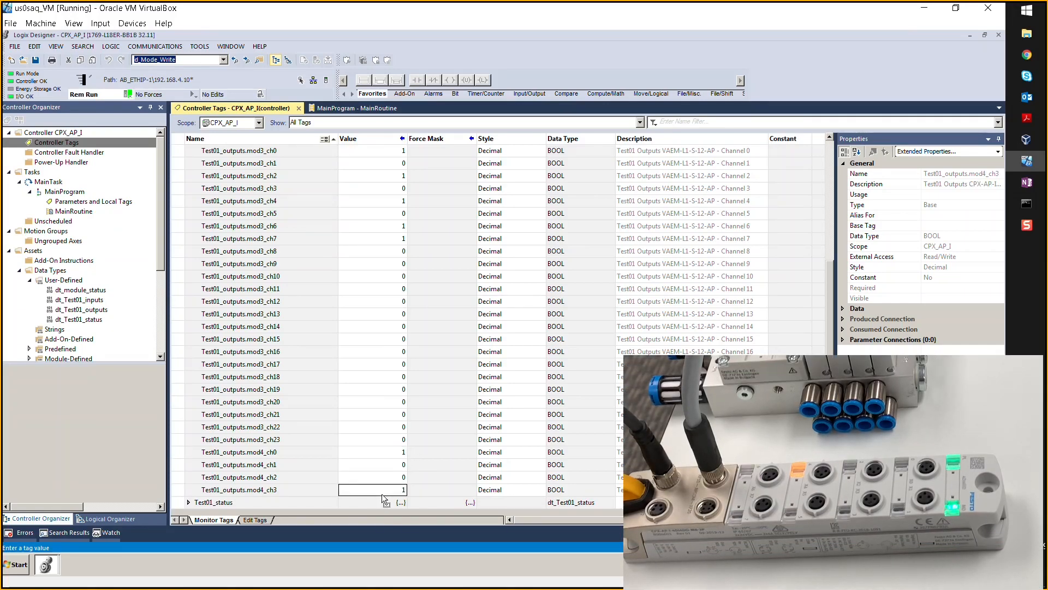
{"action": "scroll", "coordinate": [408, 303], "scroll_direction": "up", "scroll_amount": 2}
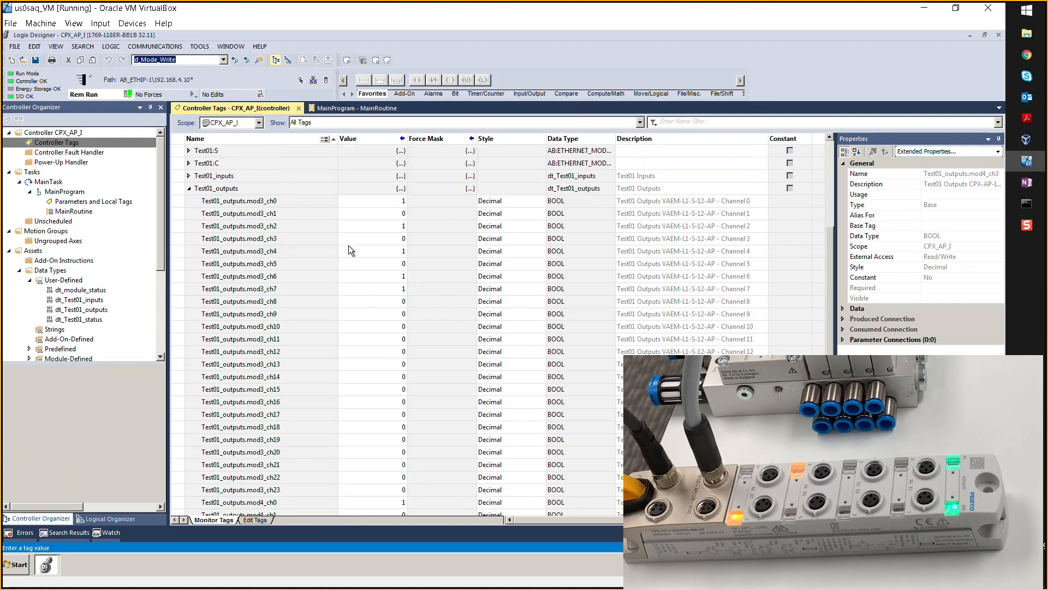
- Write 0 back to mod3_ch0, ch2, ch4, ch6, ch7 and mod4_ch0, ch3 so every output is off
{"action": "double_click", "coordinate": [387, 205]}
{"action": "type", "text": "0"}
{"action": "double_click", "coordinate": [389, 226]}
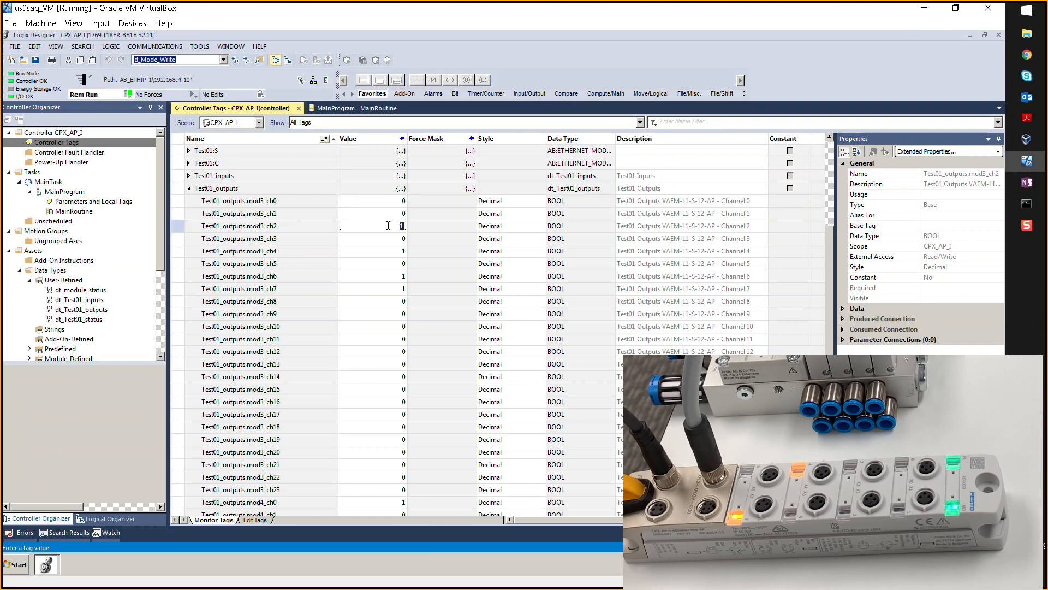
{"action": "type", "text": "0"}
{"action": "double_click", "coordinate": [388, 252]}
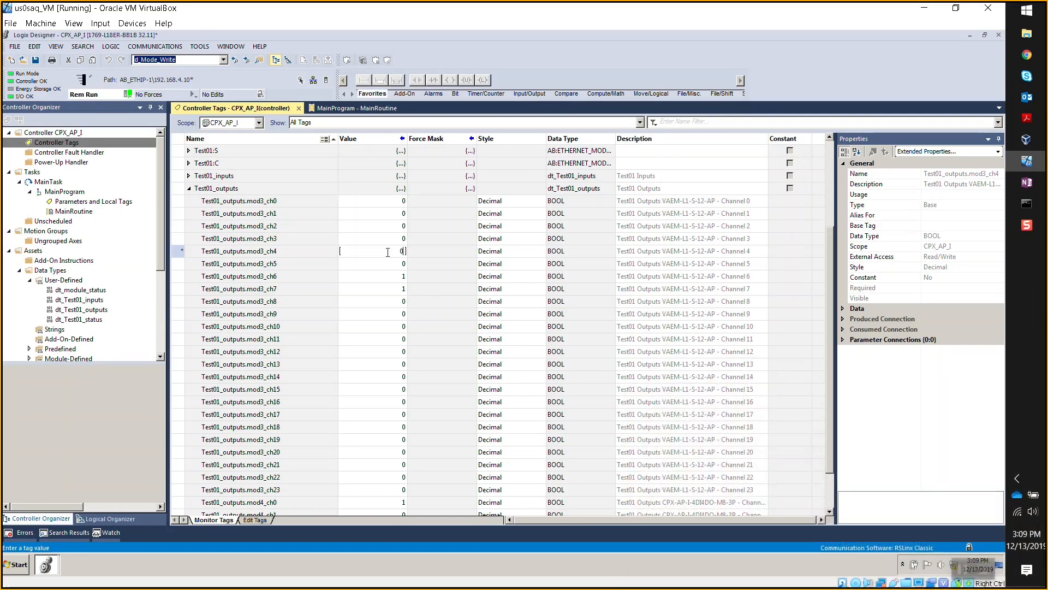
{"action": "double_click", "coordinate": [380, 277]}
{"action": "type", "text": "0"}
{"action": "key", "text": "Return"}
{"action": "double_click", "coordinate": [382, 289]}
{"action": "type", "text": "0"}
{"action": "key", "text": "Return"}
{"action": "scroll", "coordinate": [391, 382], "scroll_direction": "down", "scroll_amount": 1}
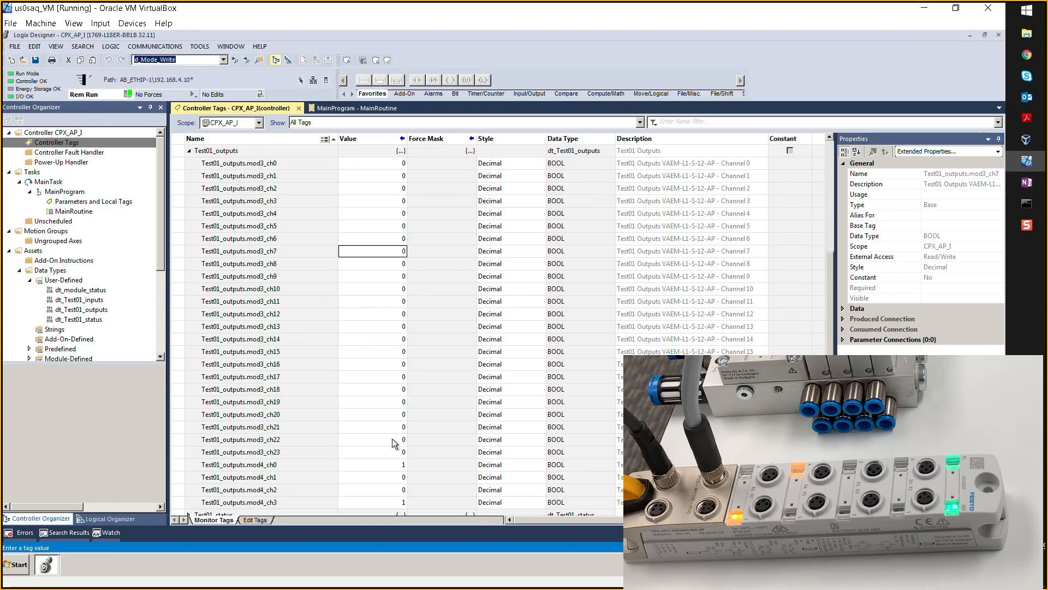
{"action": "double_click", "coordinate": [386, 465]}
{"action": "type", "text": "00"}
{"action": "key", "text": "Return"}
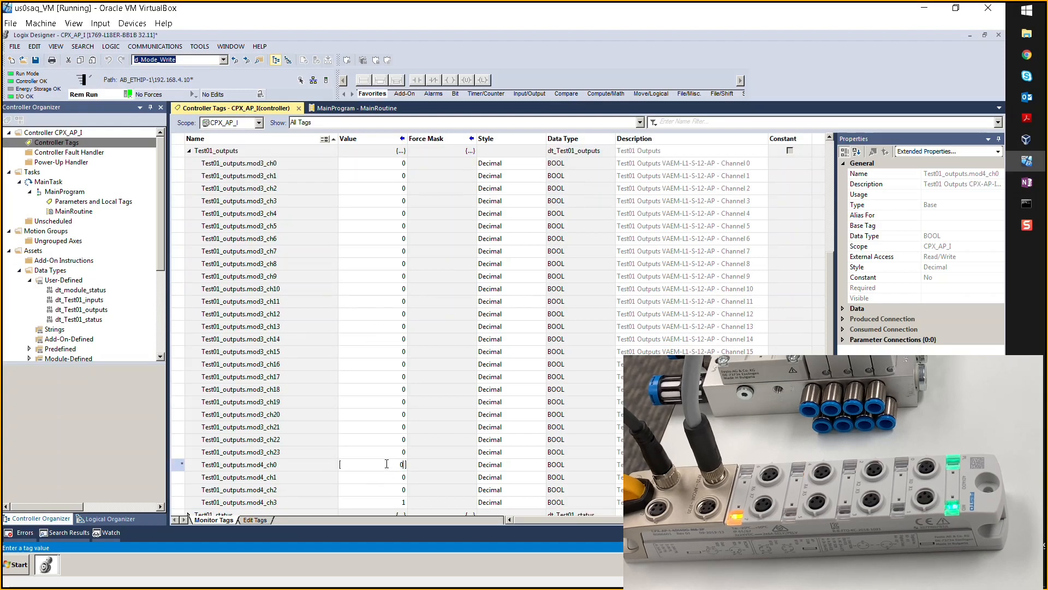
{"action": "scroll", "coordinate": [378, 509], "scroll_direction": "down", "scroll_amount": 1}
{"action": "double_click", "coordinate": [386, 484]}
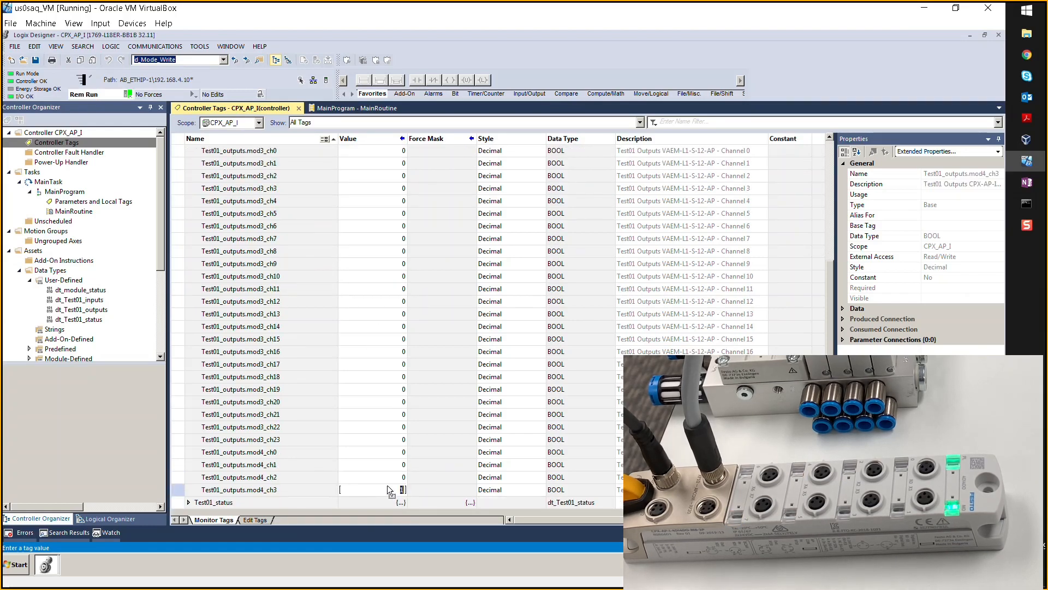
{"action": "type", "text": "0"}
{"action": "key", "text": "Return"}
{"action": "scroll", "coordinate": [377, 448], "scroll_direction": "up", "scroll_amount": 4}
{"action": "left_click", "coordinate": [189, 279]}
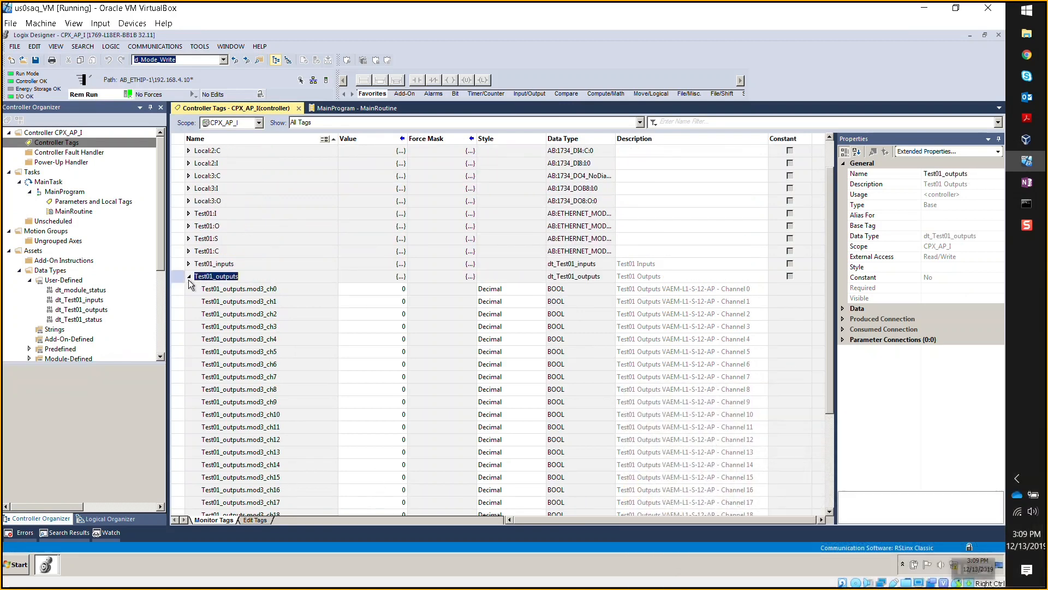
- Collapse Test01_outputs and expand Test01_status to show module_1's diagnostic members
{"action": "left_click", "coordinate": [189, 276]}
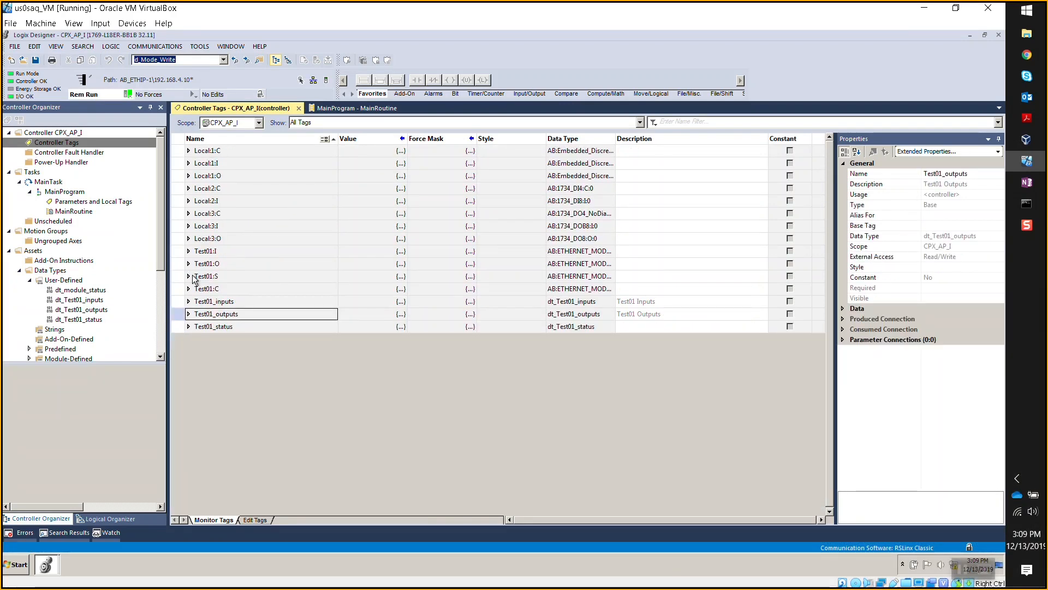
{"action": "left_click", "coordinate": [189, 326]}
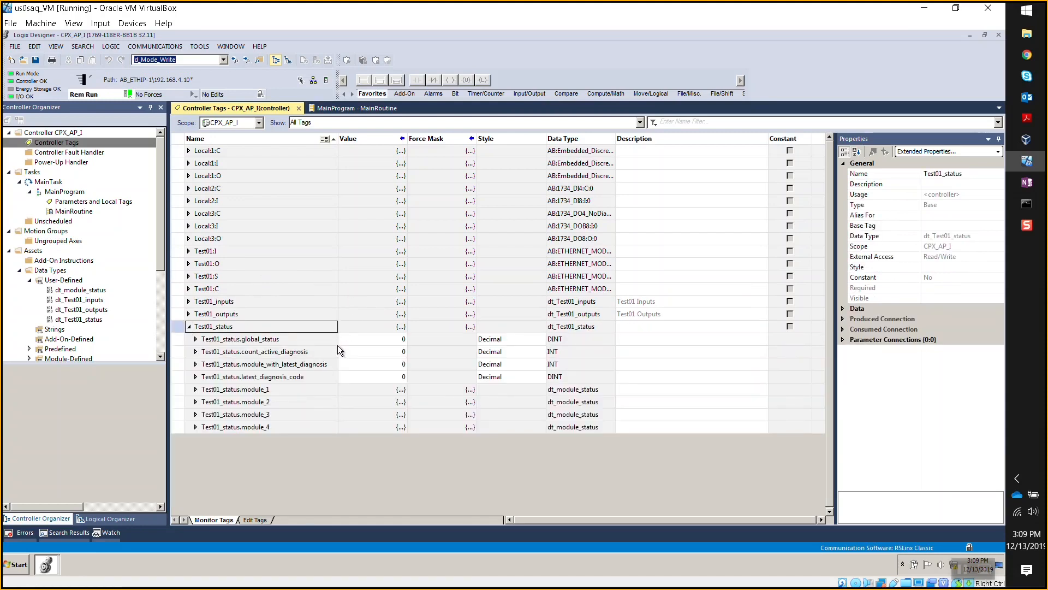
{"action": "left_click", "coordinate": [197, 390]}
{"action": "left_click", "coordinate": [197, 390]}
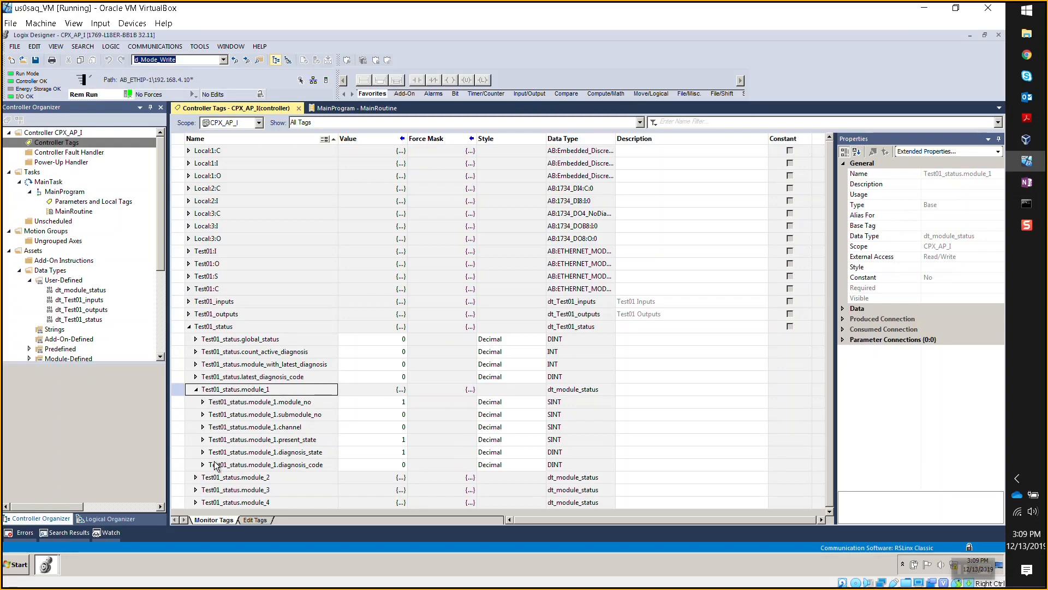
- Expand module_4, select its module_no member, and bring up the AP-I-EP web page
{"action": "double_click", "coordinate": [196, 502]}
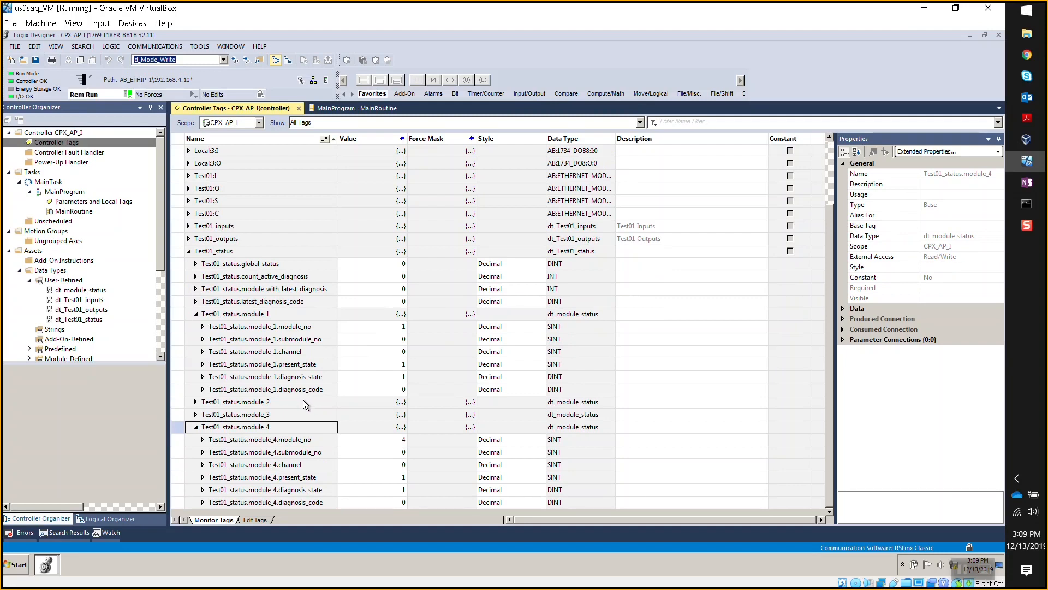
{"action": "left_click", "coordinate": [316, 441]}
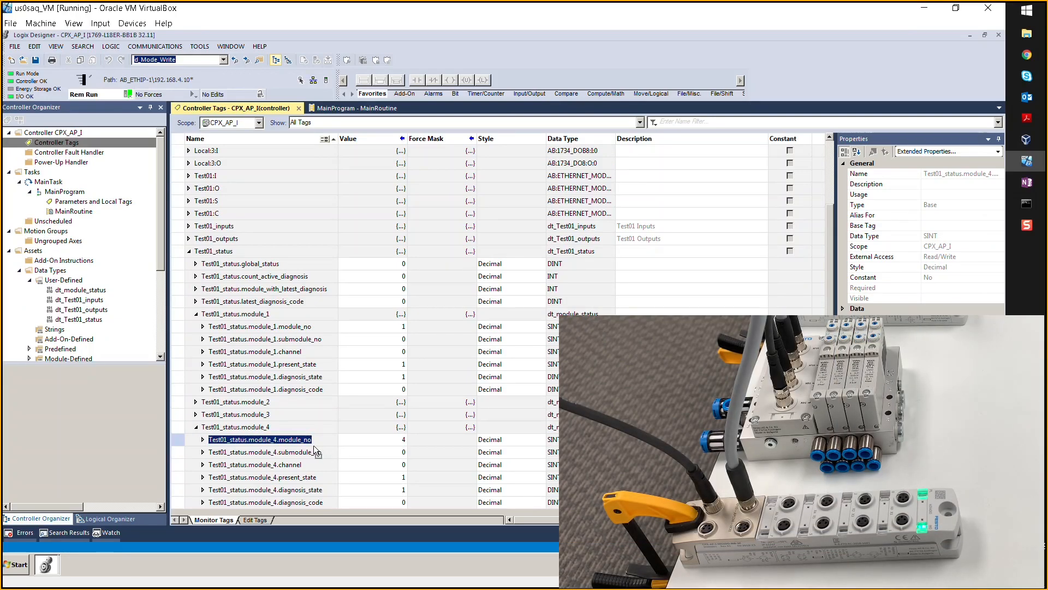
{"action": "left_click", "coordinate": [1035, 59]}
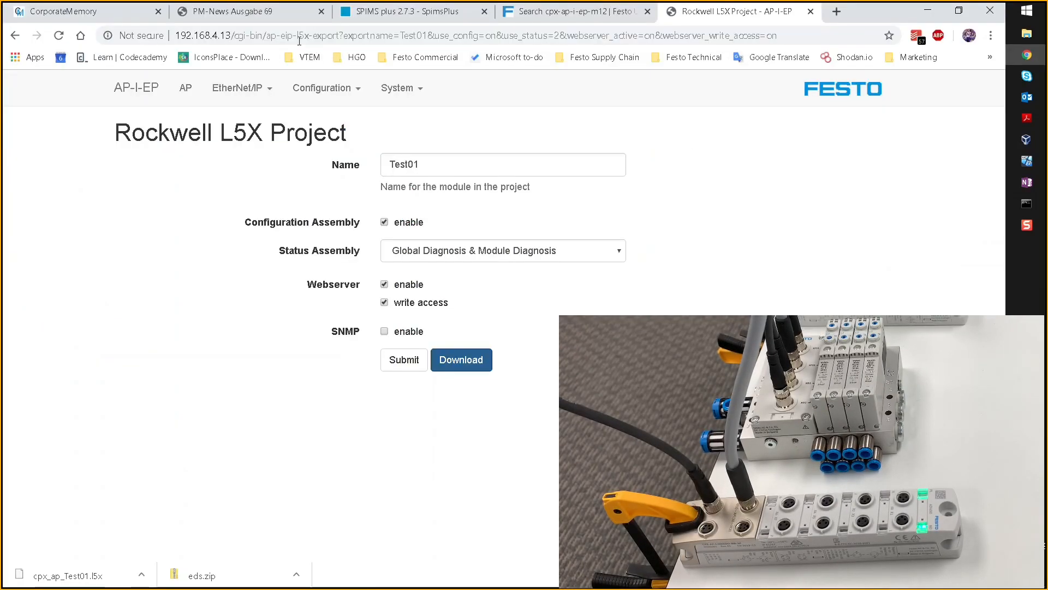
- View the Terminal page's four modules with codes and firmware 1.1.1/1.43.10, then return to Logix Designer
{"action": "left_click", "coordinate": [187, 88]}
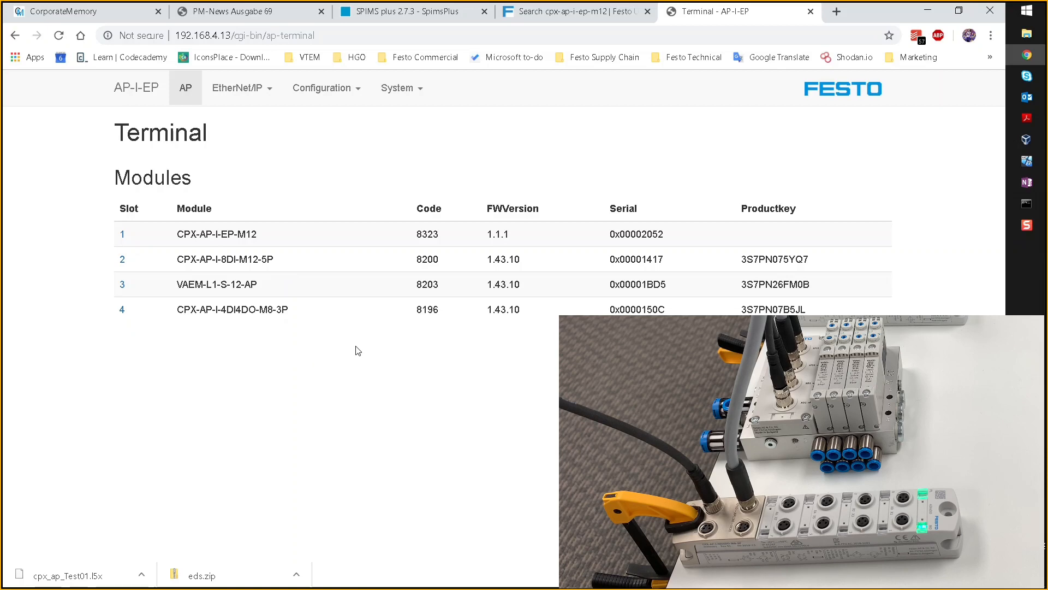
{"action": "key", "text": "alt+Tab"}
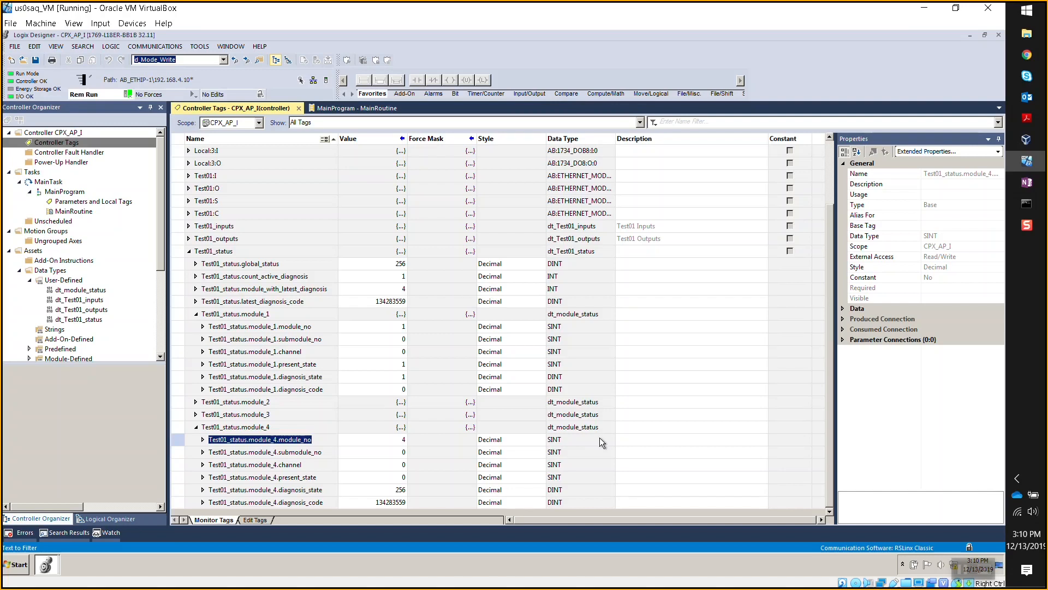
- Set module_4's diagnosis_state and diagnosis_code Style to Hex, showing 16#0000_0100 and 16#0801_0127
{"action": "left_click", "coordinate": [517, 494]}
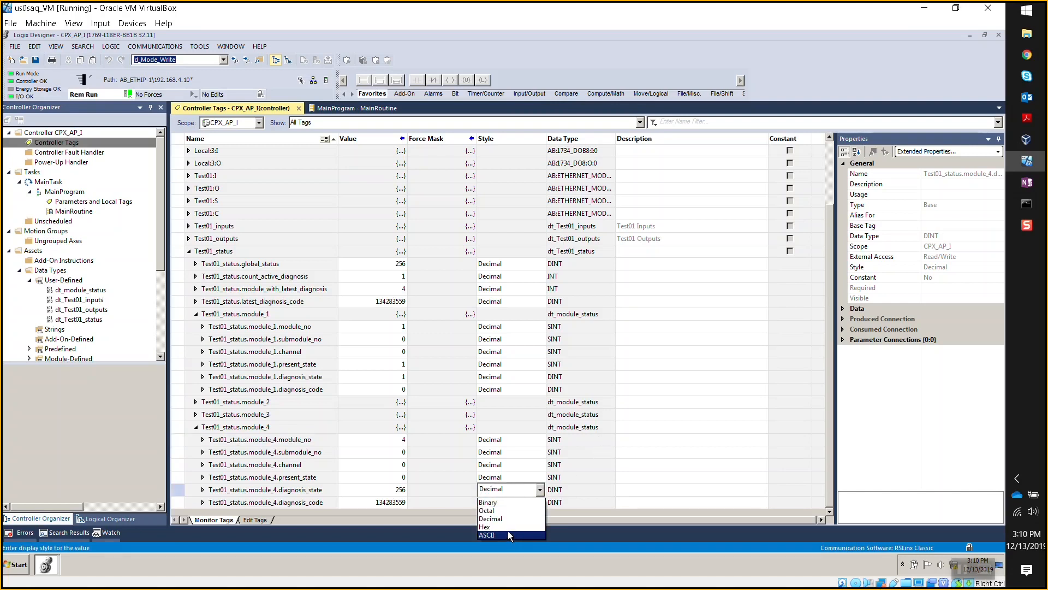
{"action": "left_click", "coordinate": [508, 527]}
{"action": "left_click", "coordinate": [510, 502]}
{"action": "left_click", "coordinate": [511, 502]}
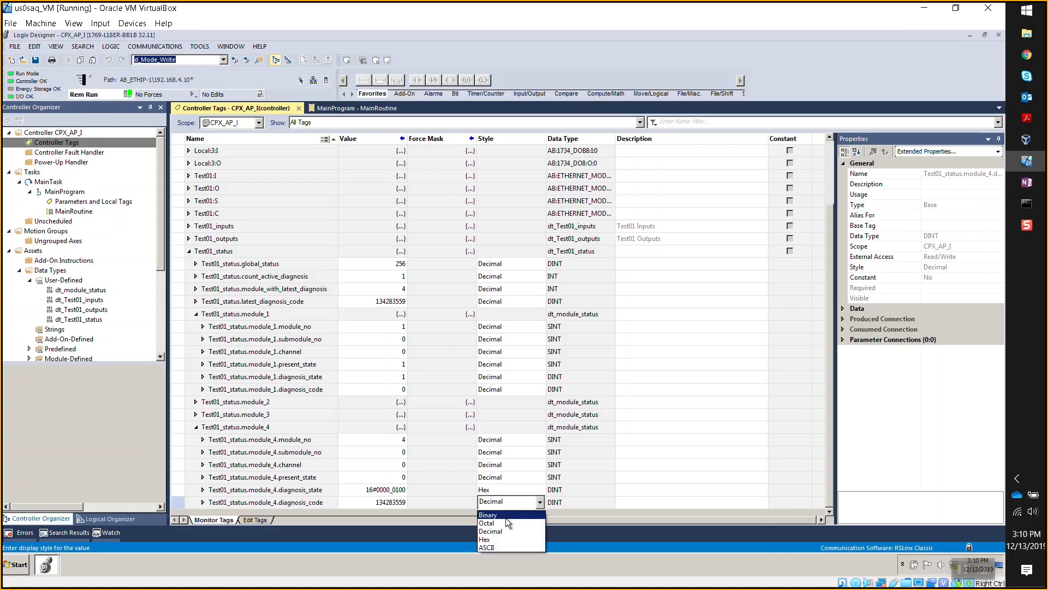
{"action": "left_click", "coordinate": [499, 541]}
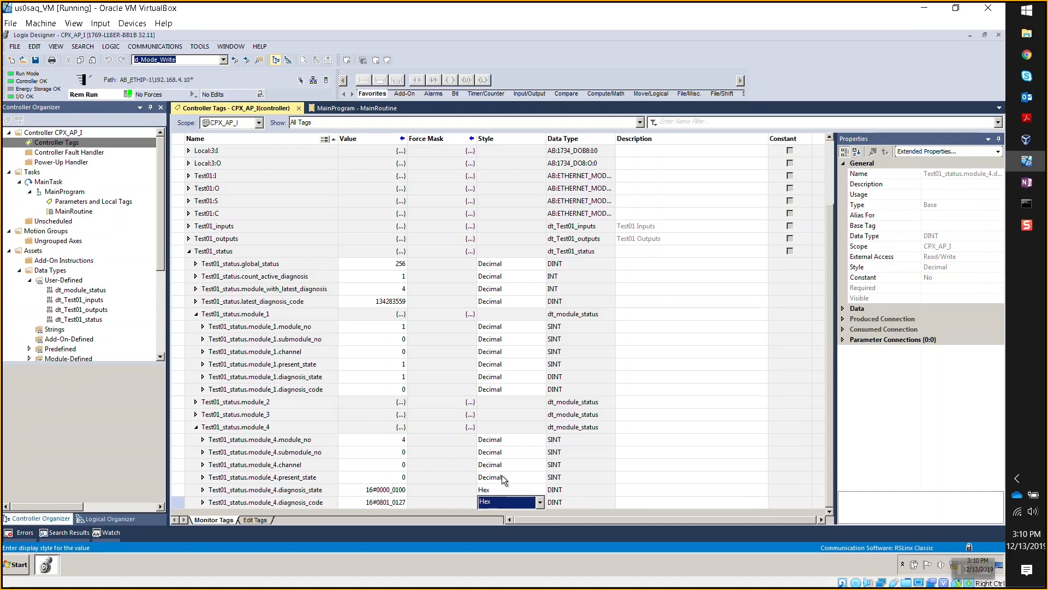
- Bring the CPX-AP user manual to the front in Acrobat Reader
{"action": "mouse_move", "coordinate": [1027, 118]}
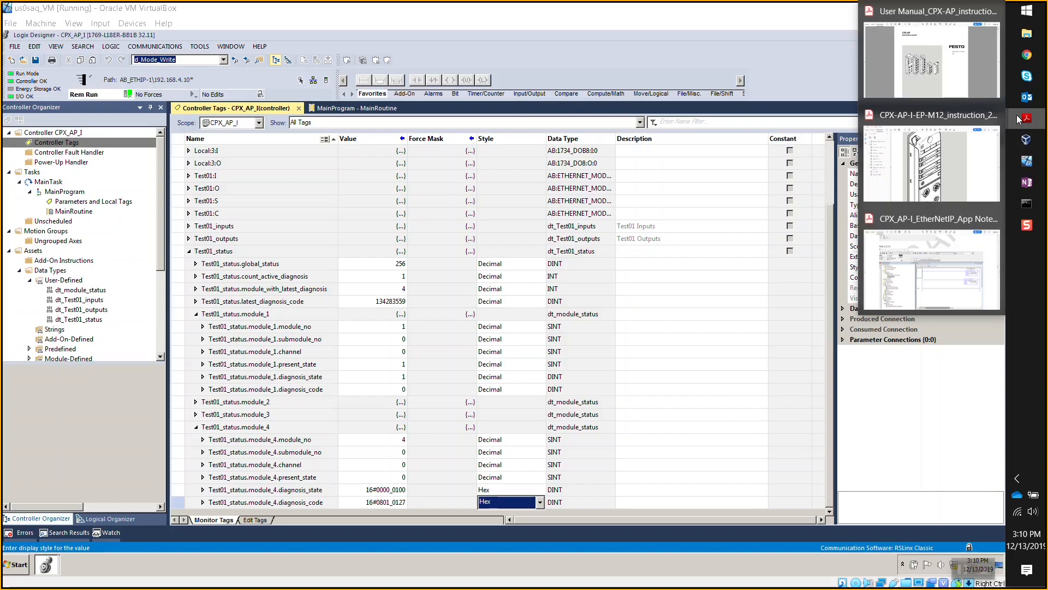
{"action": "left_click", "coordinate": [926, 160]}
{"action": "scroll", "coordinate": [674, 271], "scroll_direction": "up", "scroll_amount": 3}
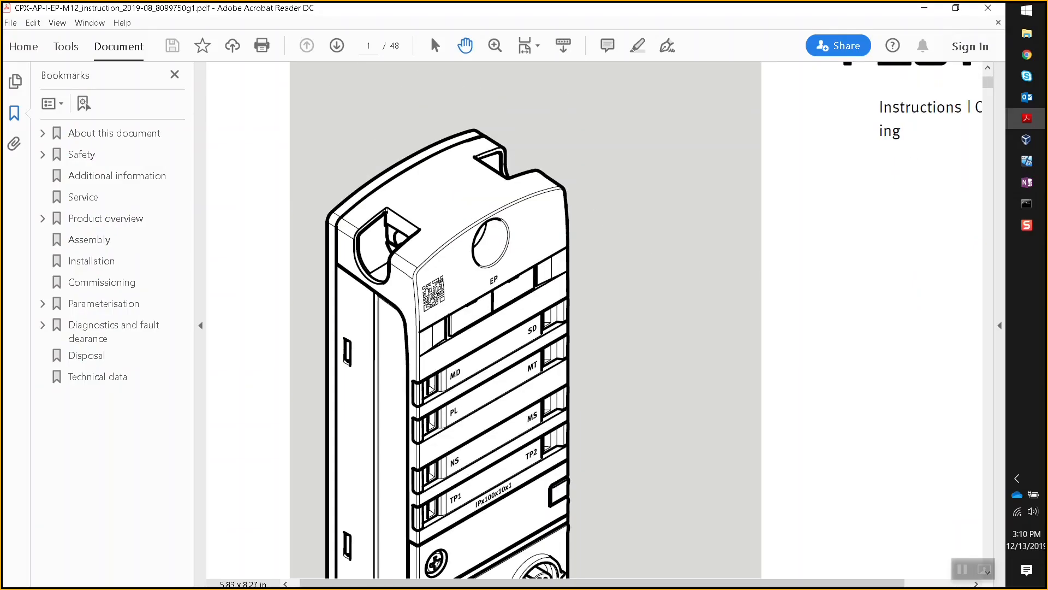
{"action": "scroll", "coordinate": [660, 282], "scroll_direction": "up", "scroll_amount": 1}
{"action": "mouse_move", "coordinate": [1027, 118]}
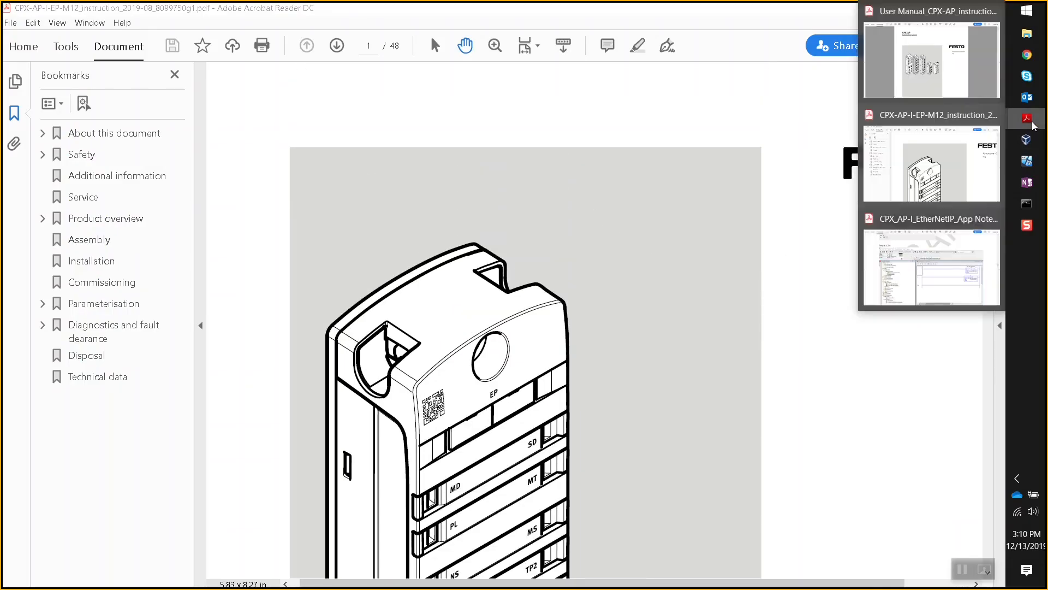
{"action": "left_click", "coordinate": [969, 76]}
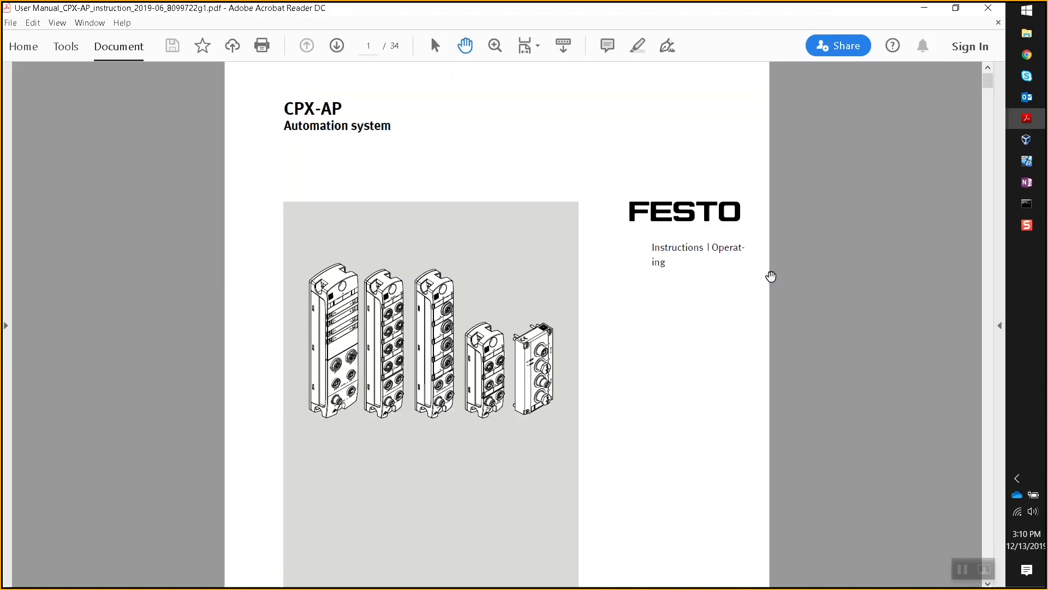
{"action": "scroll", "coordinate": [621, 310], "scroll_direction": "down", "scroll_amount": 5}
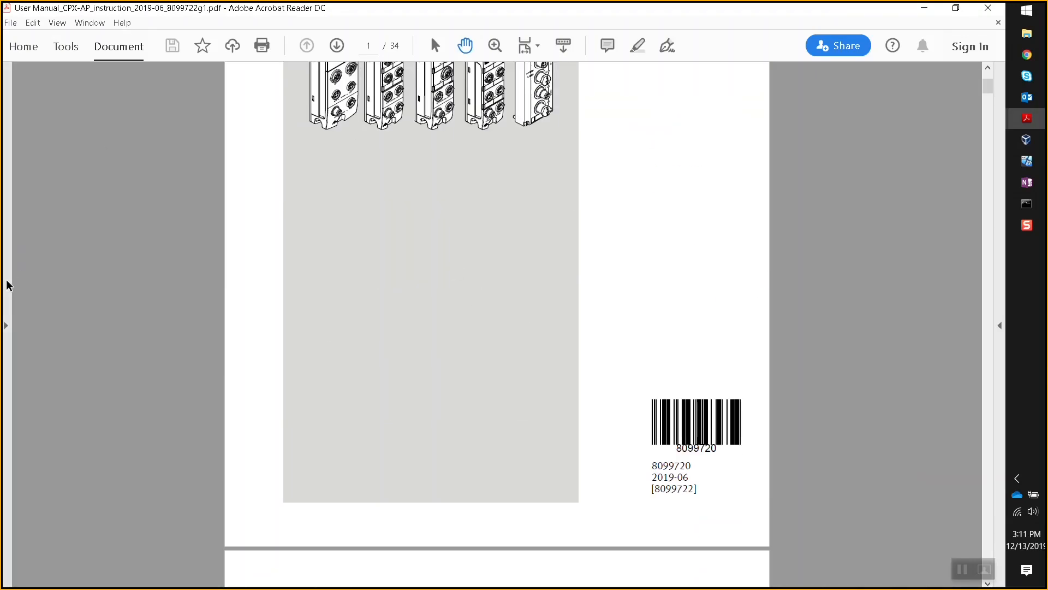
- Go via Bookmarks to Diagnostics, section 11.5 Diagnostic messages on page 27, then return to Logix Designer
{"action": "left_click", "coordinate": [9, 310]}
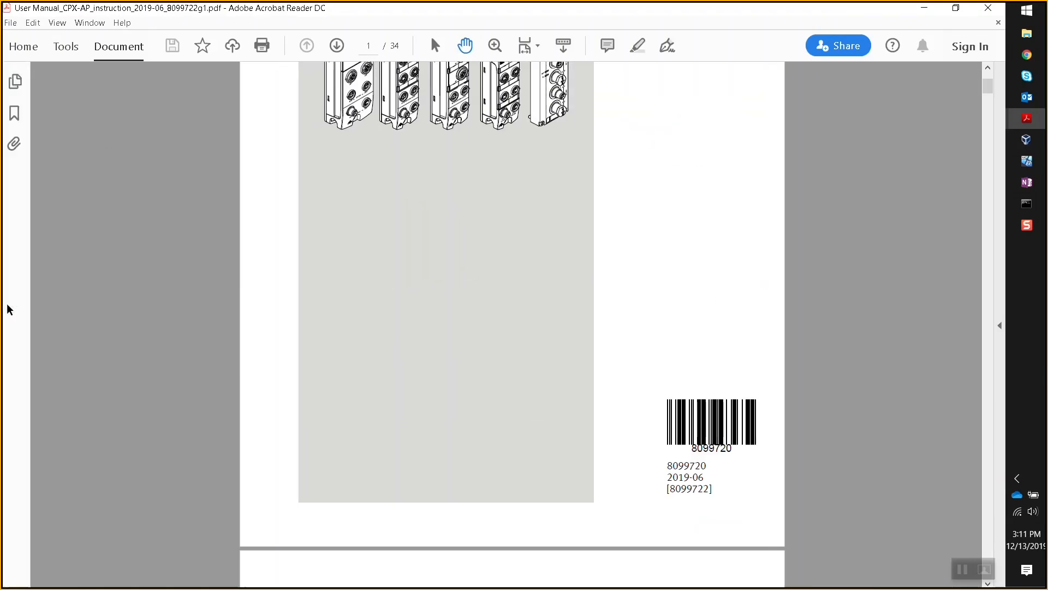
{"action": "left_click", "coordinate": [16, 92]}
{"action": "left_click", "coordinate": [16, 82]}
{"action": "left_click", "coordinate": [14, 113]}
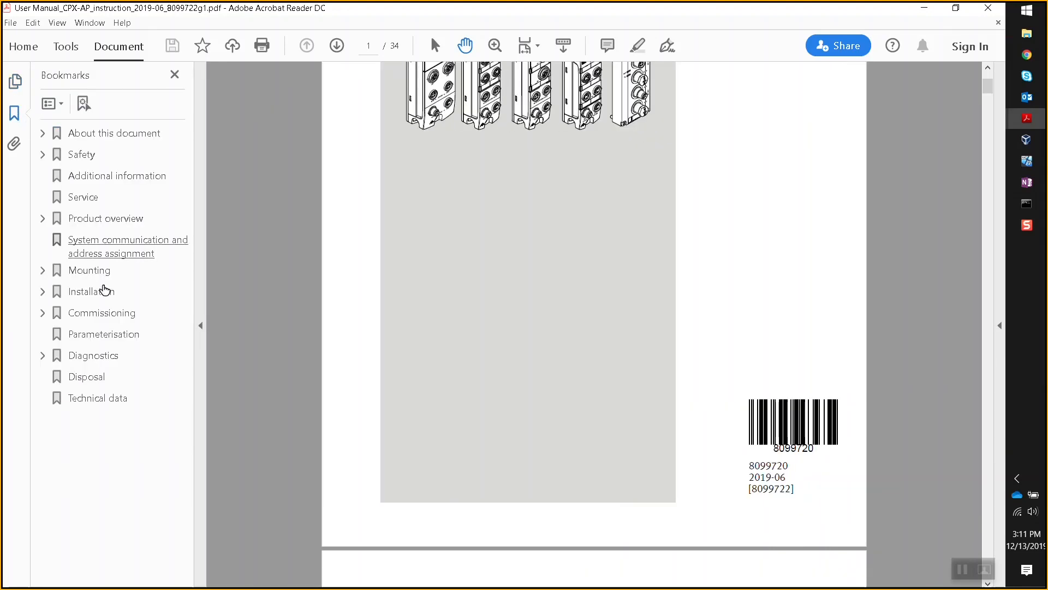
{"action": "left_click", "coordinate": [43, 355]}
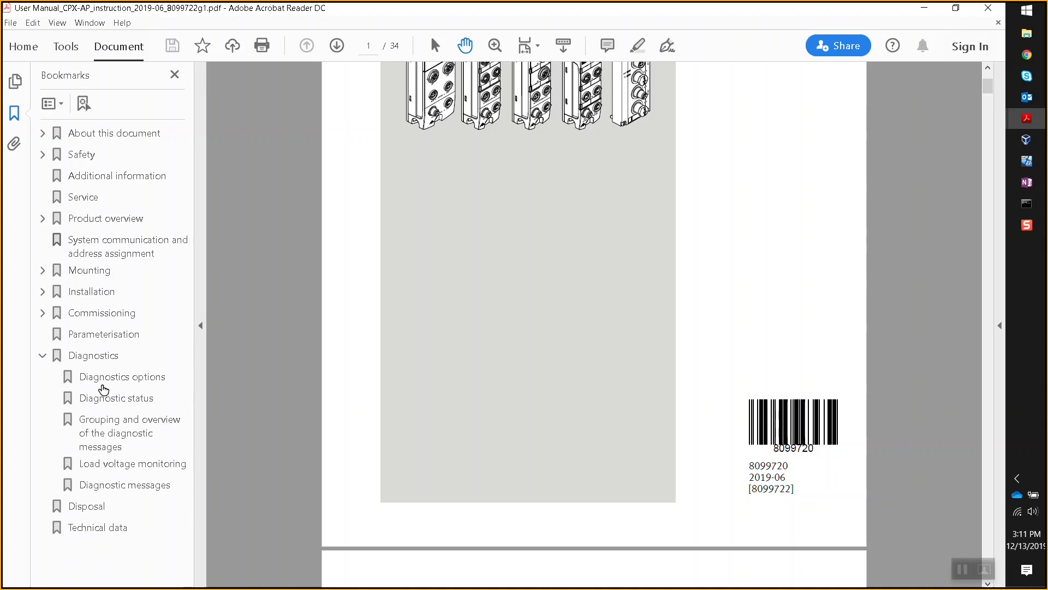
{"action": "left_click", "coordinate": [99, 359]}
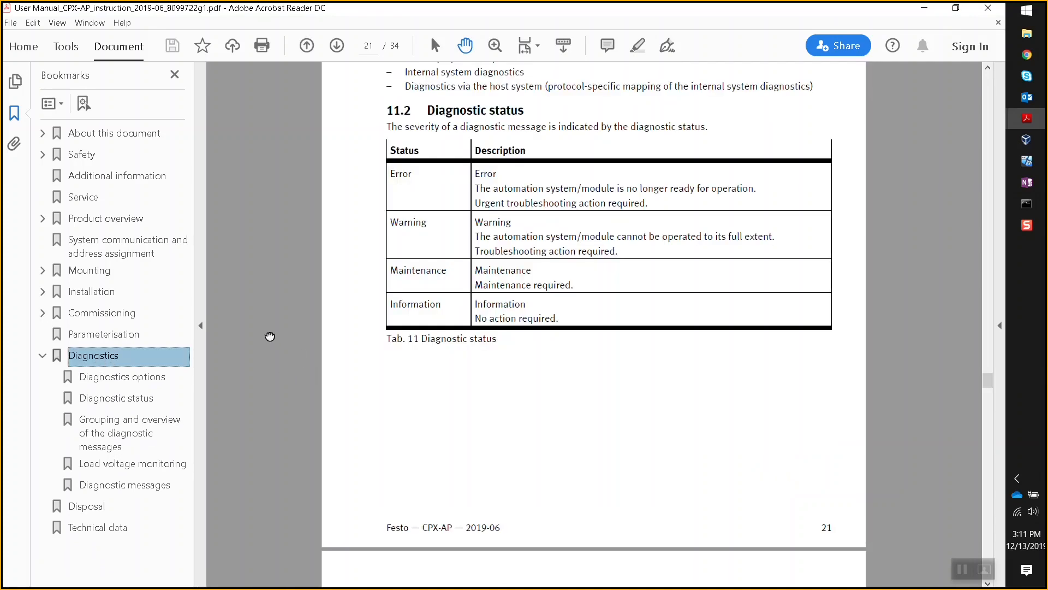
{"action": "scroll", "coordinate": [272, 339], "scroll_direction": "down", "scroll_amount": 15}
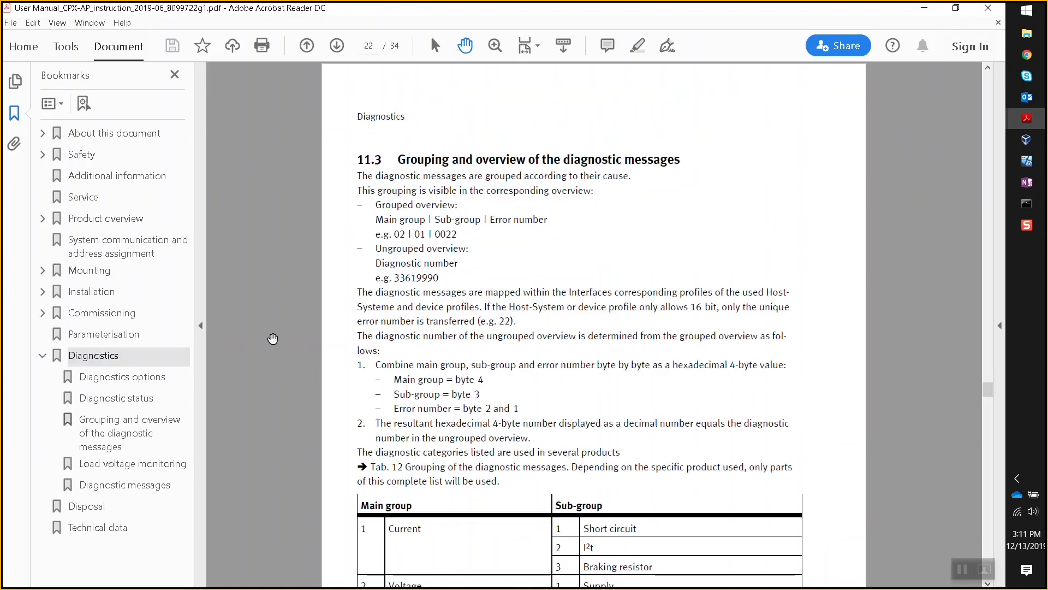
{"action": "scroll", "coordinate": [272, 338], "scroll_direction": "down", "scroll_amount": 20}
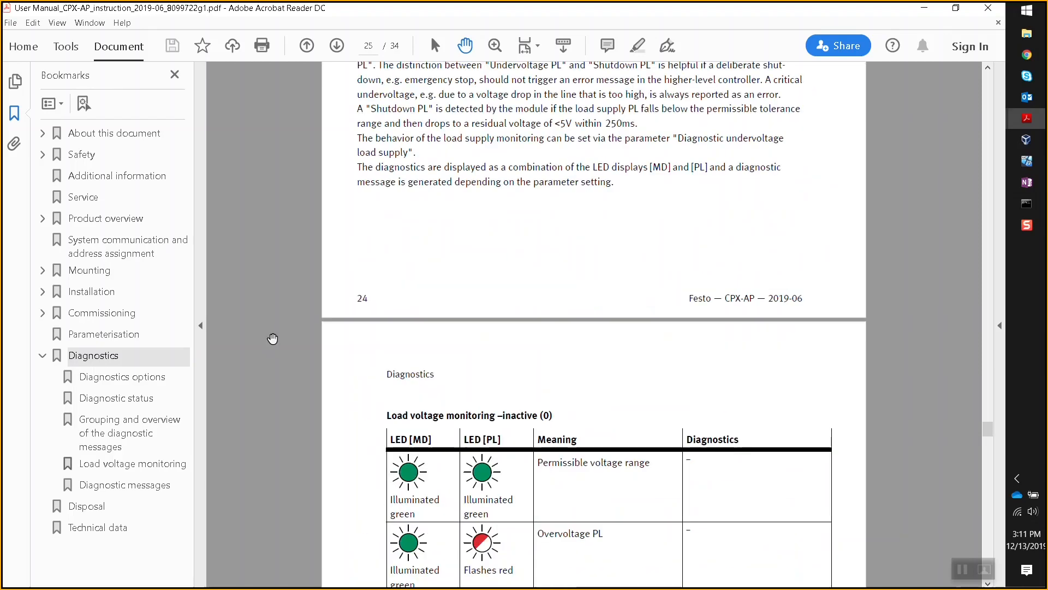
{"action": "scroll", "coordinate": [273, 339], "scroll_direction": "down", "scroll_amount": 5}
{"action": "scroll", "coordinate": [272, 338], "scroll_direction": "up", "scroll_amount": 14}
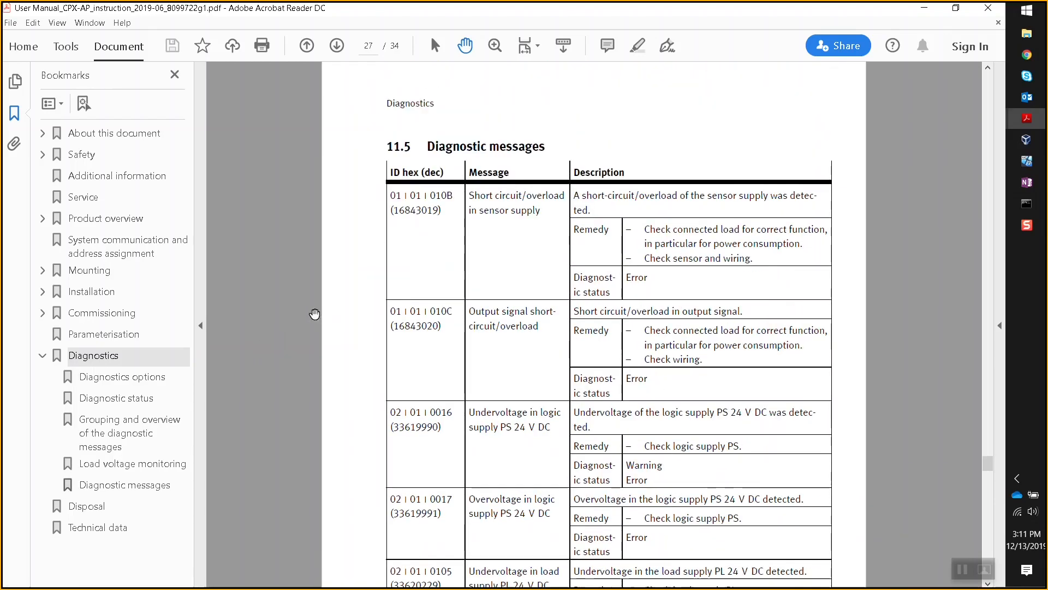
{"action": "scroll", "coordinate": [339, 313], "scroll_direction": "down", "scroll_amount": 1}
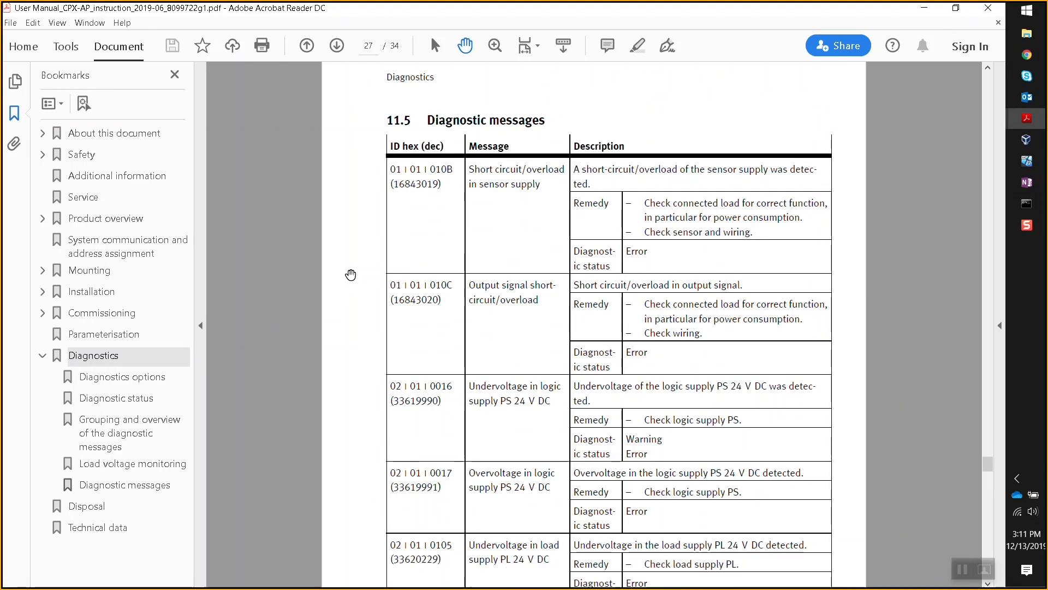
{"action": "left_click", "coordinate": [1033, 162]}
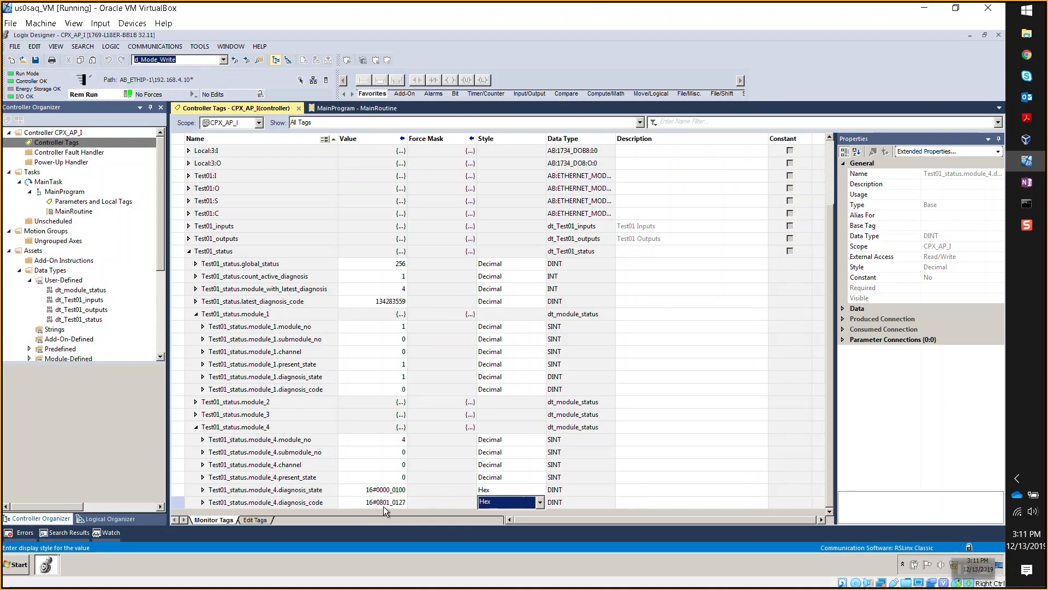
- Find entry 08 01 0127, Communication to AP module interrupted, on pages 28–29, then return to Logix Designer
{"action": "left_click", "coordinate": [924, 9]}
{"action": "scroll", "coordinate": [385, 230], "scroll_direction": "down", "scroll_amount": 1}
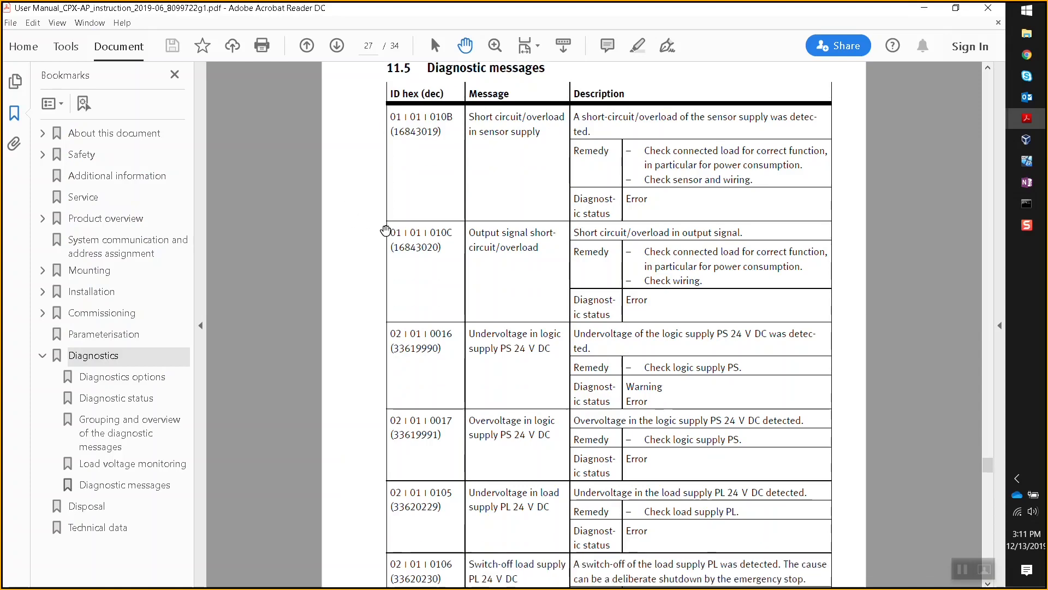
{"action": "scroll", "coordinate": [385, 230], "scroll_direction": "down", "scroll_amount": 15}
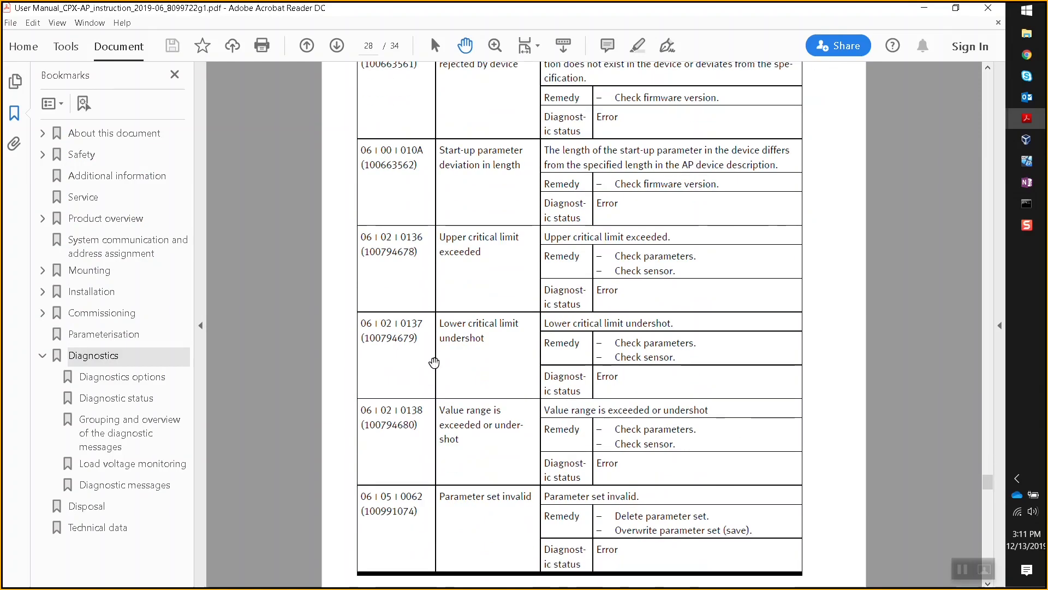
{"action": "scroll", "coordinate": [434, 362], "scroll_direction": "down", "scroll_amount": 10}
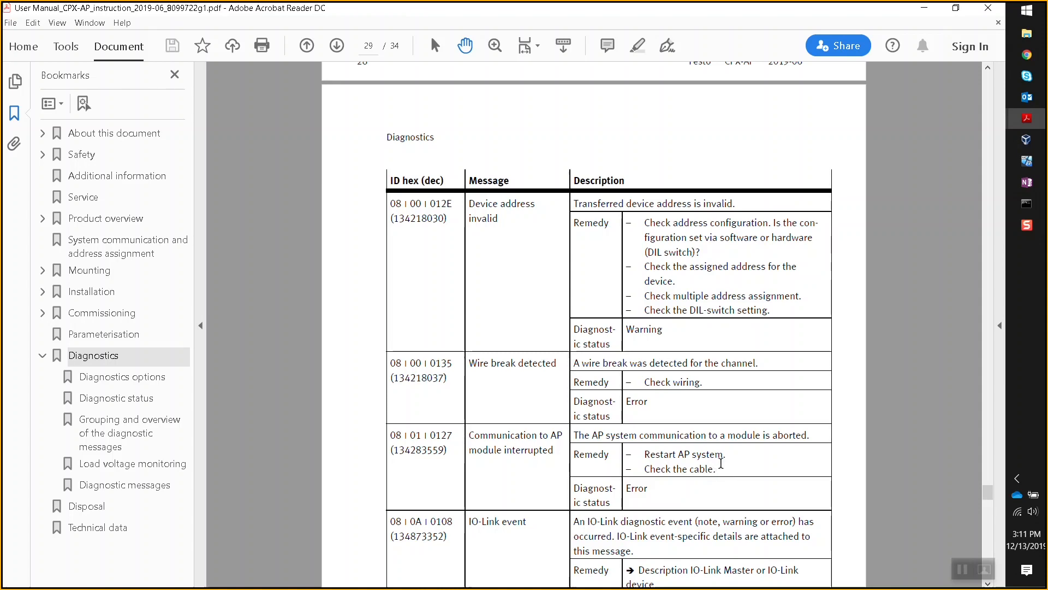
{"action": "scroll", "coordinate": [721, 463], "scroll_direction": "up", "scroll_amount": 1}
{"action": "scroll", "coordinate": [721, 463], "scroll_direction": "down", "scroll_amount": 2}
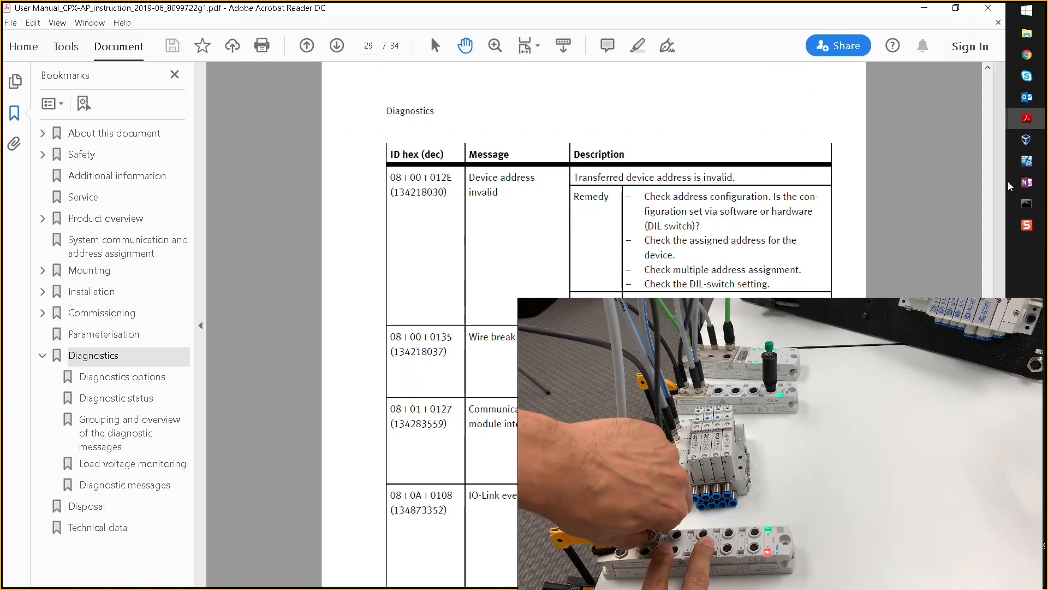
{"action": "left_click", "coordinate": [1026, 162]}
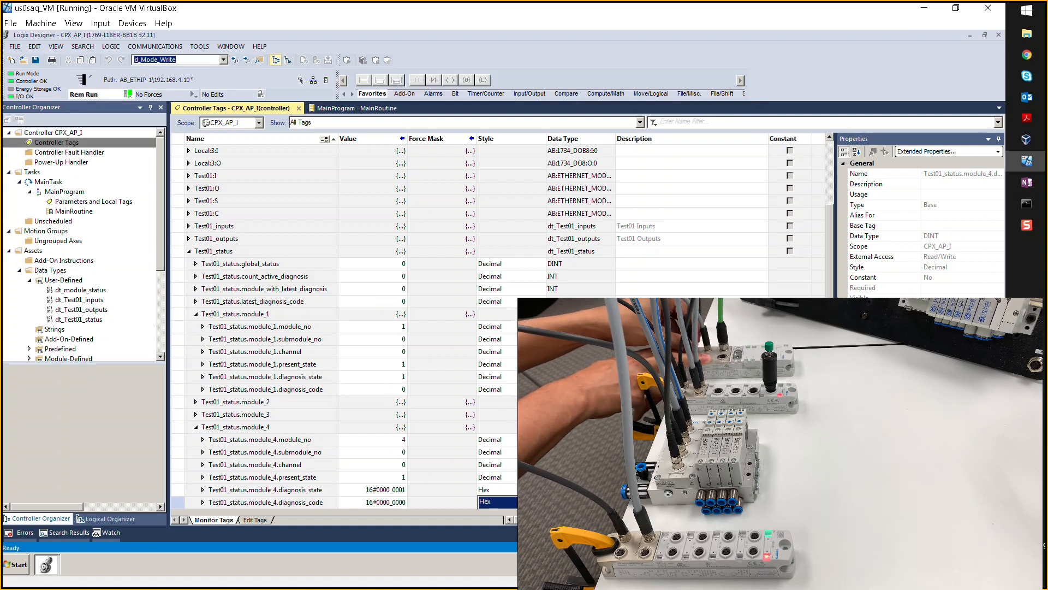
- Select module_4's status entry and watch latest_diagnosis_code 16843019 and diagnosis_code 16#0101_010b appear
{"action": "left_click", "coordinate": [691, 453]}
{"action": "left_click", "coordinate": [692, 427]}
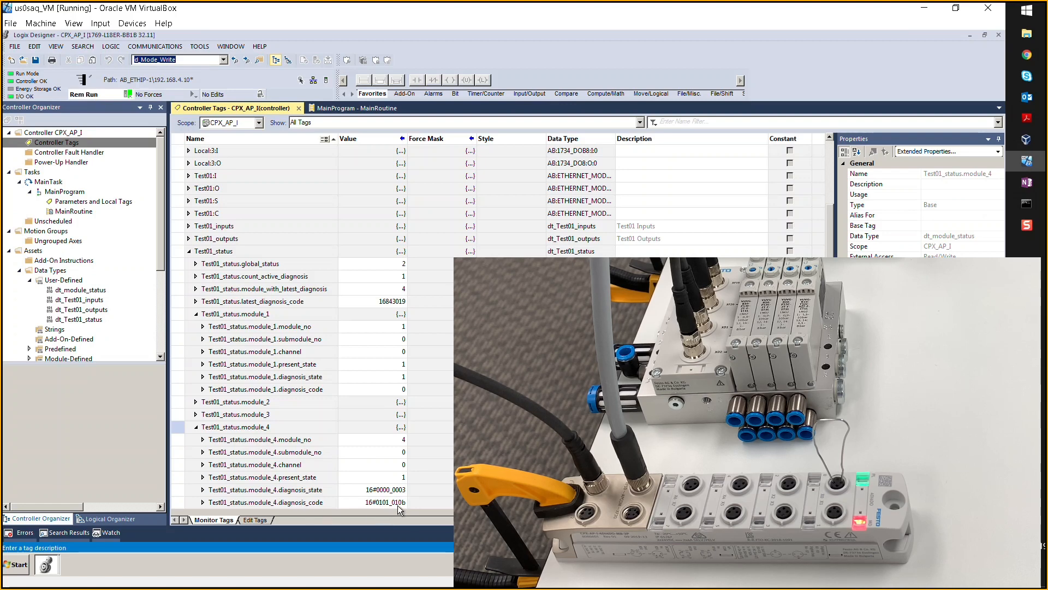
- Look up 16843019, Short circuit/overload in sensor supply, in the page 27 table, then minimize Acrobat
{"action": "mouse_move", "coordinate": [1027, 118]}
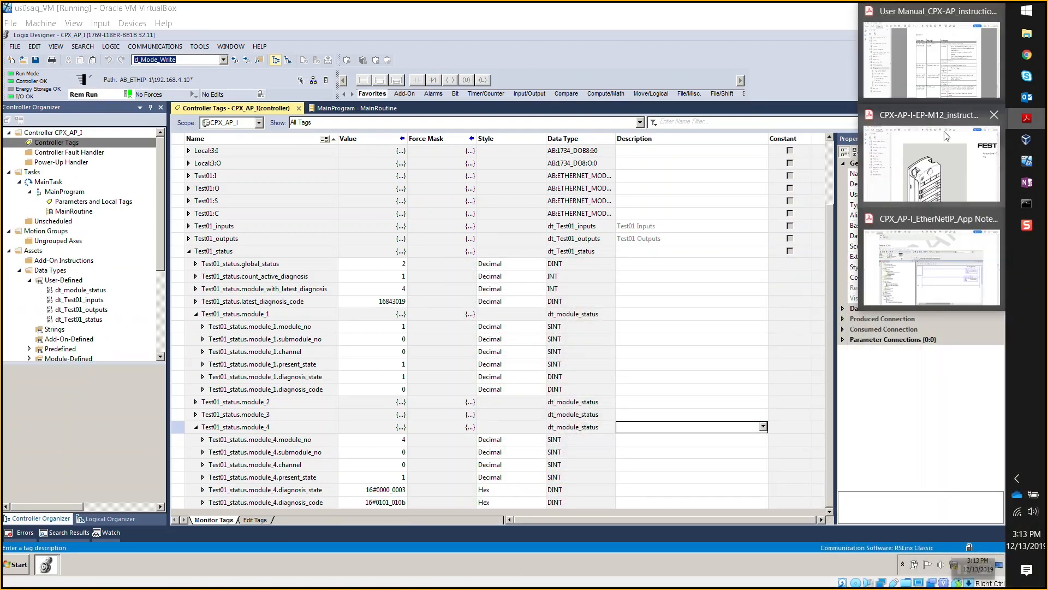
{"action": "left_click", "coordinate": [934, 60]}
{"action": "scroll", "coordinate": [484, 337], "scroll_direction": "up", "scroll_amount": 10}
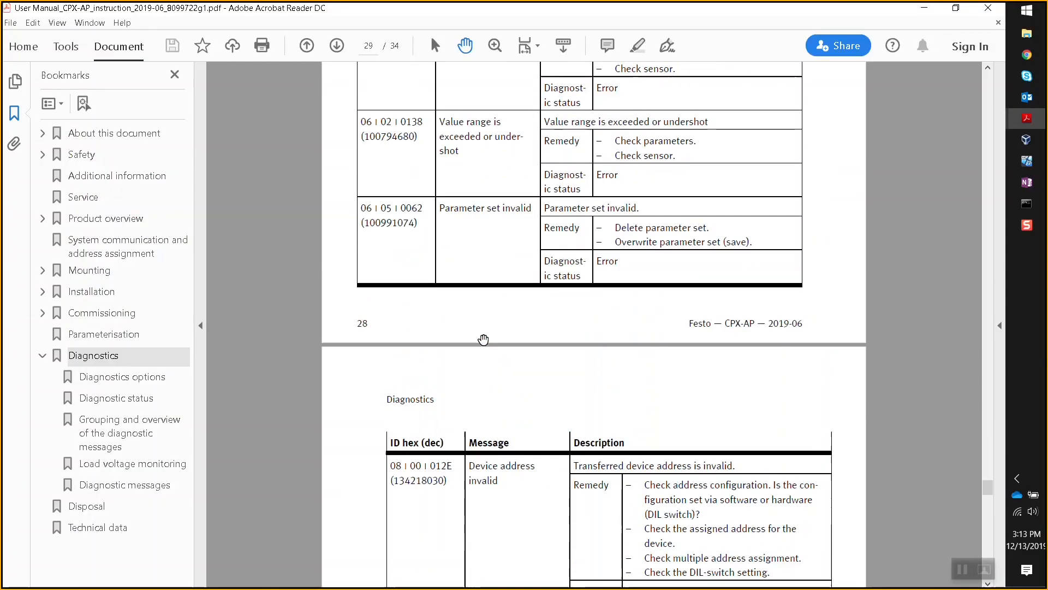
{"action": "scroll", "coordinate": [484, 340], "scroll_direction": "up", "scroll_amount": 5}
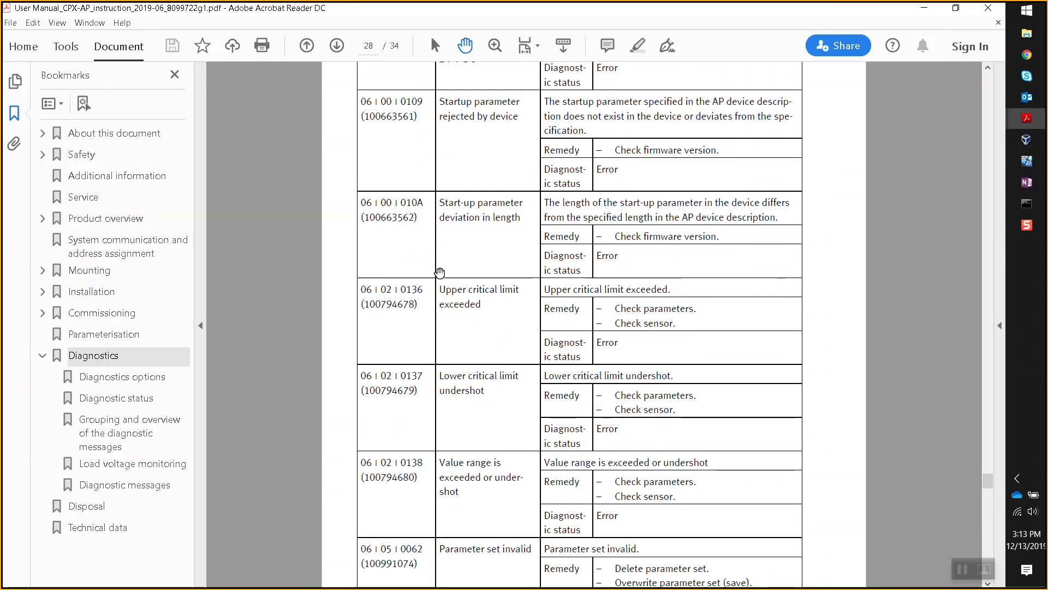
{"action": "scroll", "coordinate": [442, 239], "scroll_direction": "up", "scroll_amount": 15}
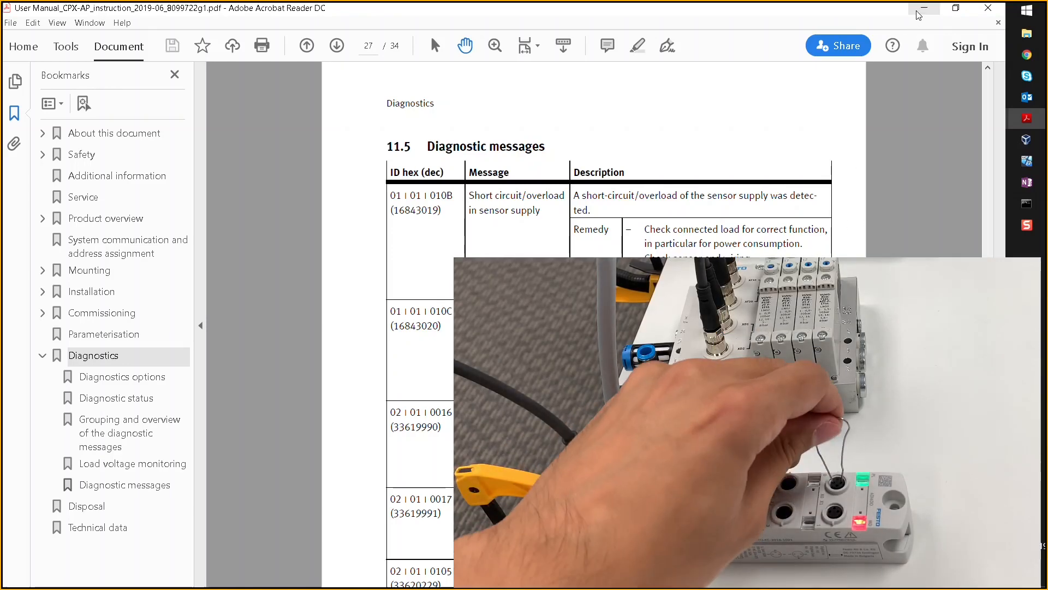
{"action": "left_click", "coordinate": [918, 12]}
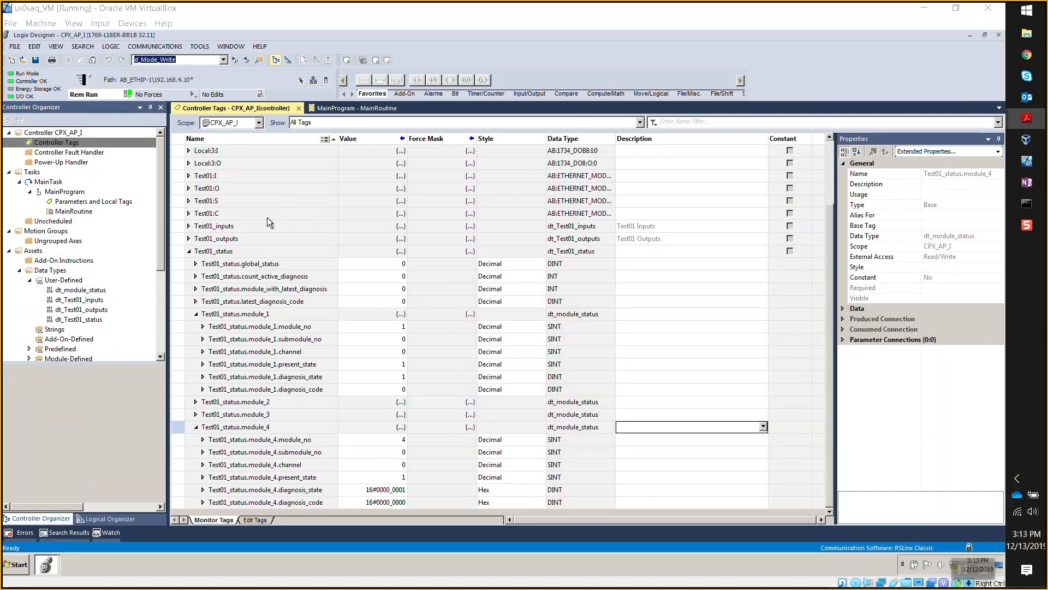
- Re-expand Test01_status and expand Test01_outputs' channels, then switch to the AP-I-EP Terminal page
{"action": "left_click", "coordinate": [189, 251]}
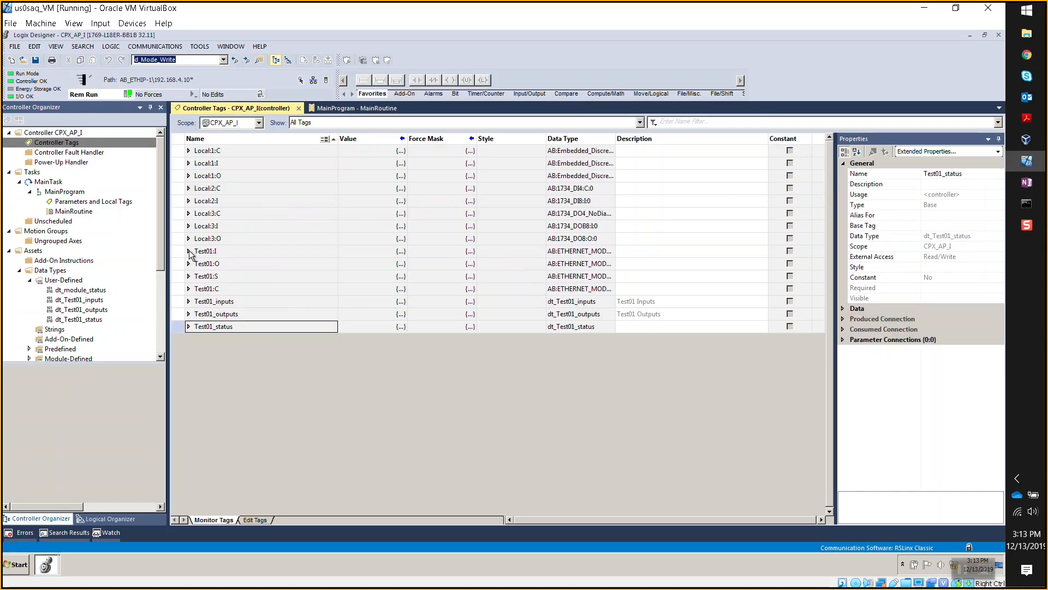
{"action": "left_click", "coordinate": [189, 326]}
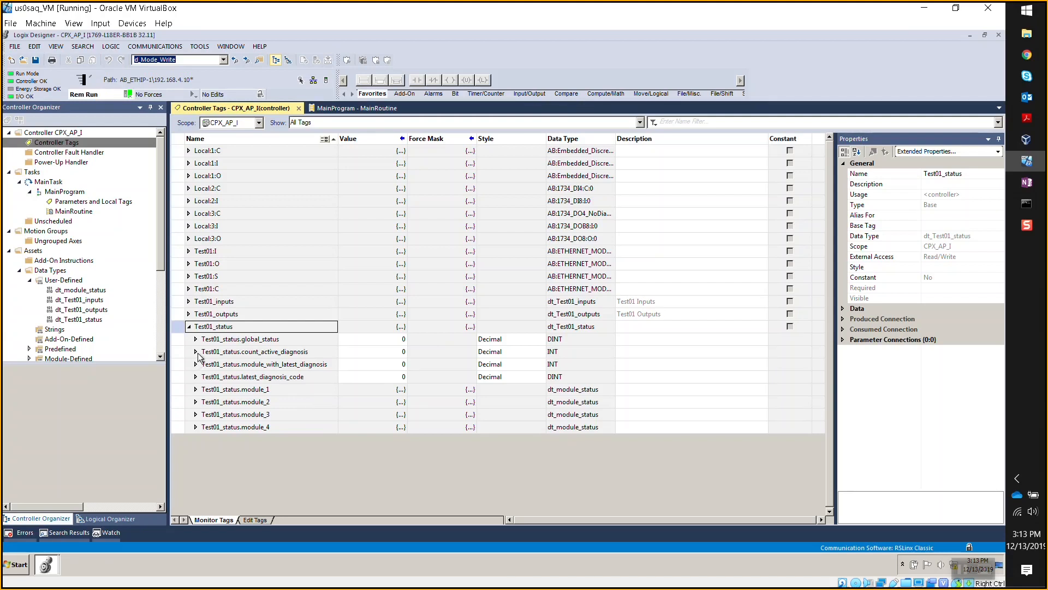
{"action": "left_click", "coordinate": [189, 314]}
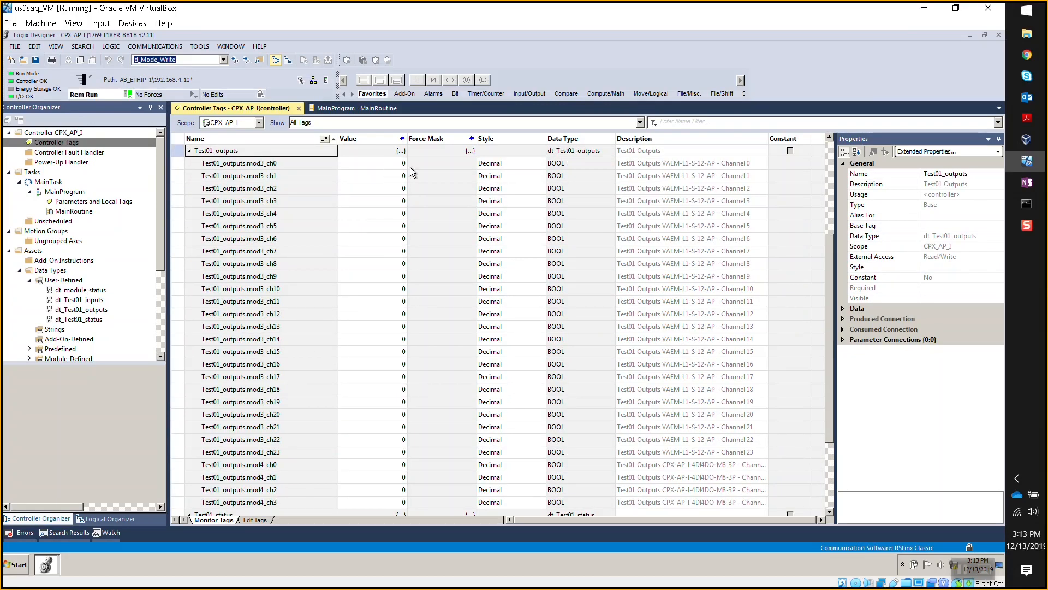
{"action": "left_click", "coordinate": [1027, 55]}
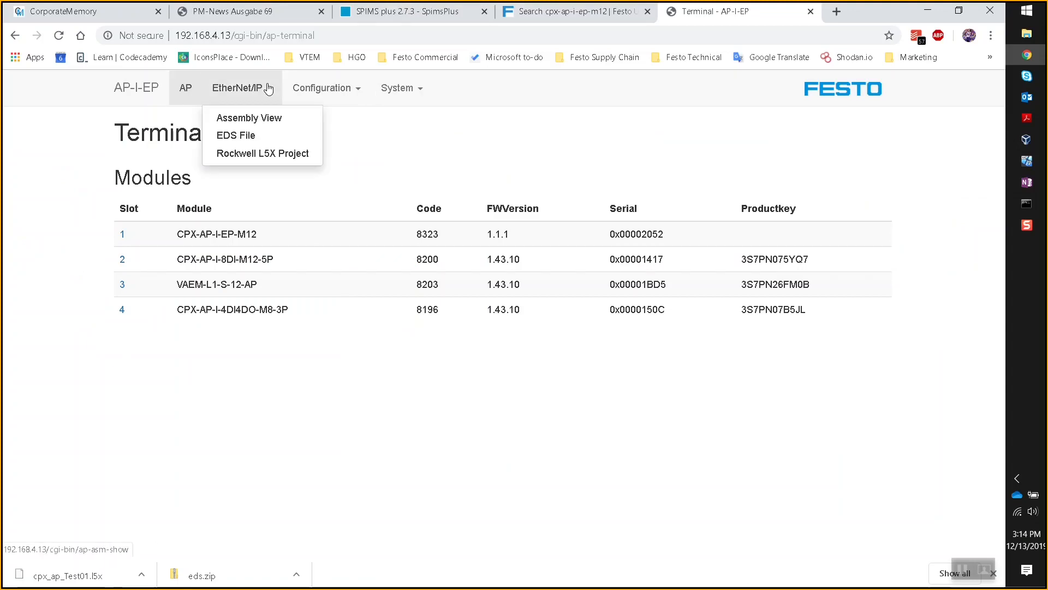
- Expand slot 3 VAEM-L1-S-12-AP parameters showing Hold last state, then return to Logix Designer
{"action": "mouse_move", "coordinate": [266, 87]}
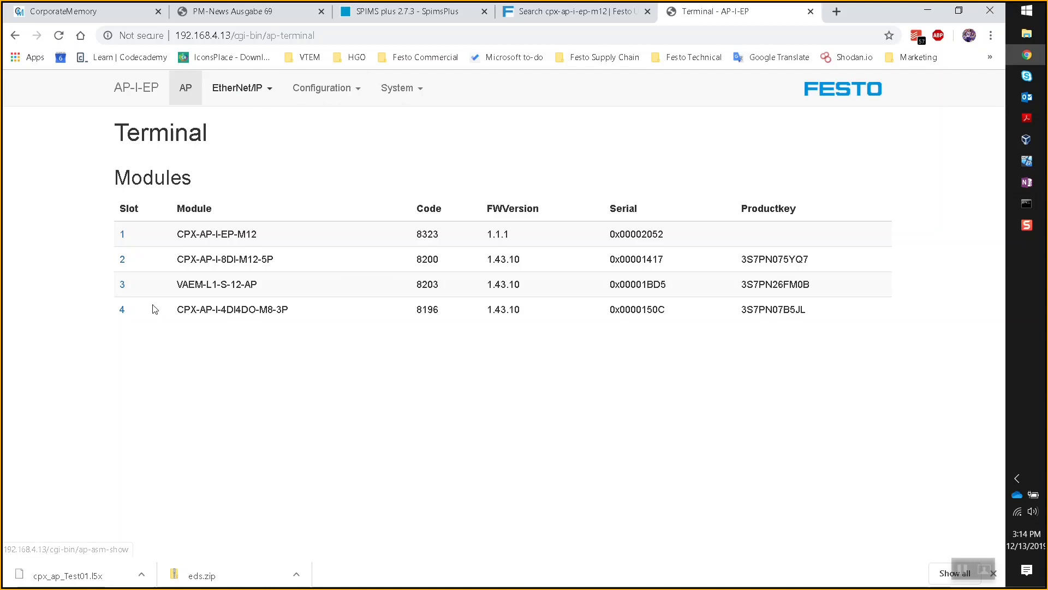
{"action": "left_click", "coordinate": [123, 284]}
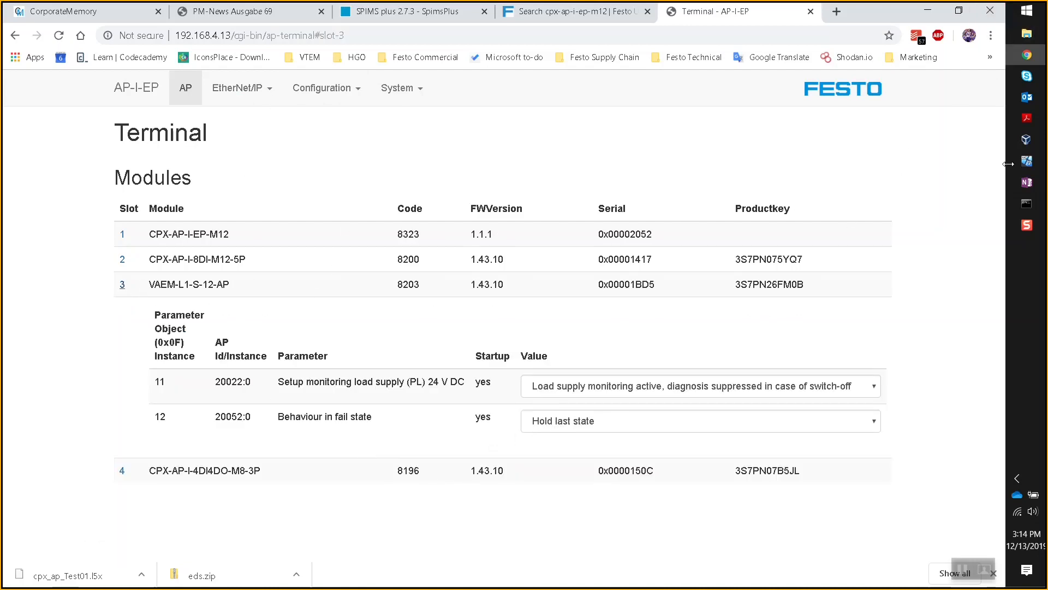
{"action": "left_click", "coordinate": [1037, 165]}
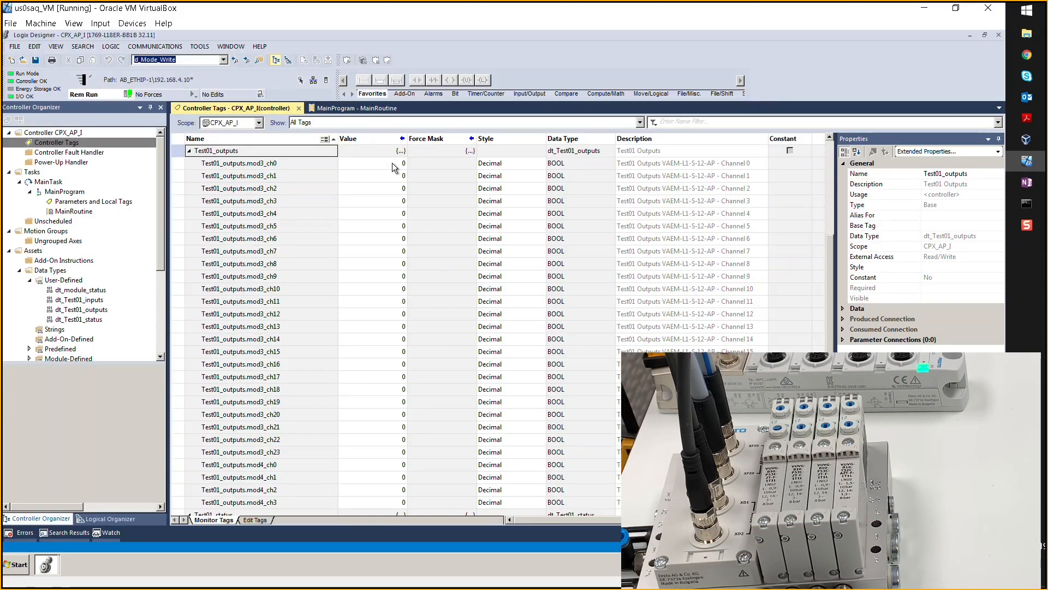
- Set Test01_outputs mod3_ch0 and mod3_ch2 to 1
{"action": "left_click", "coordinate": [395, 163]}
{"action": "type", "text": "1"}
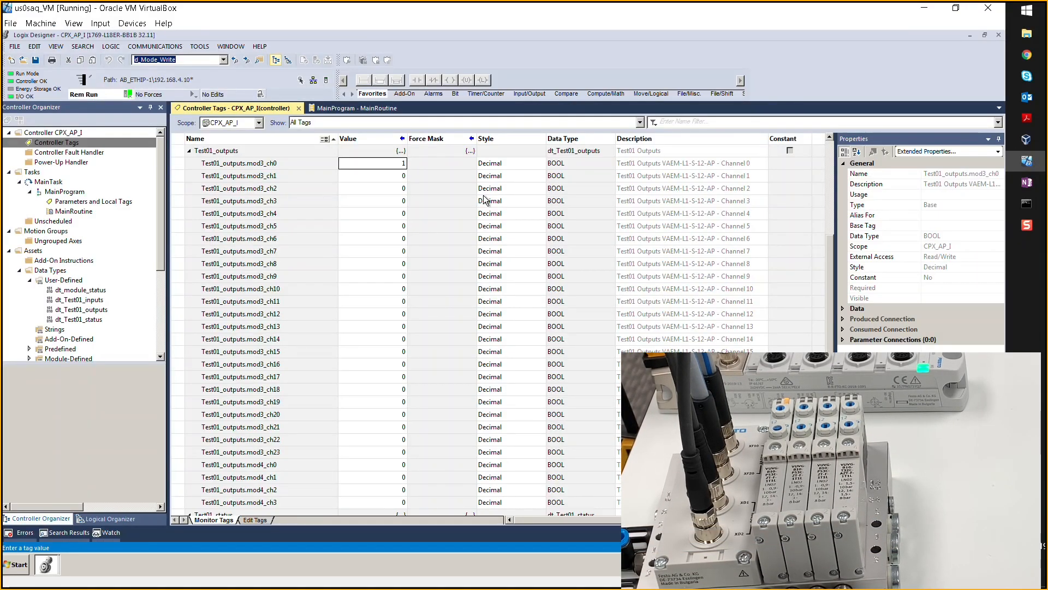
{"action": "key", "text": "Return"}
{"action": "key", "text": "Down"}
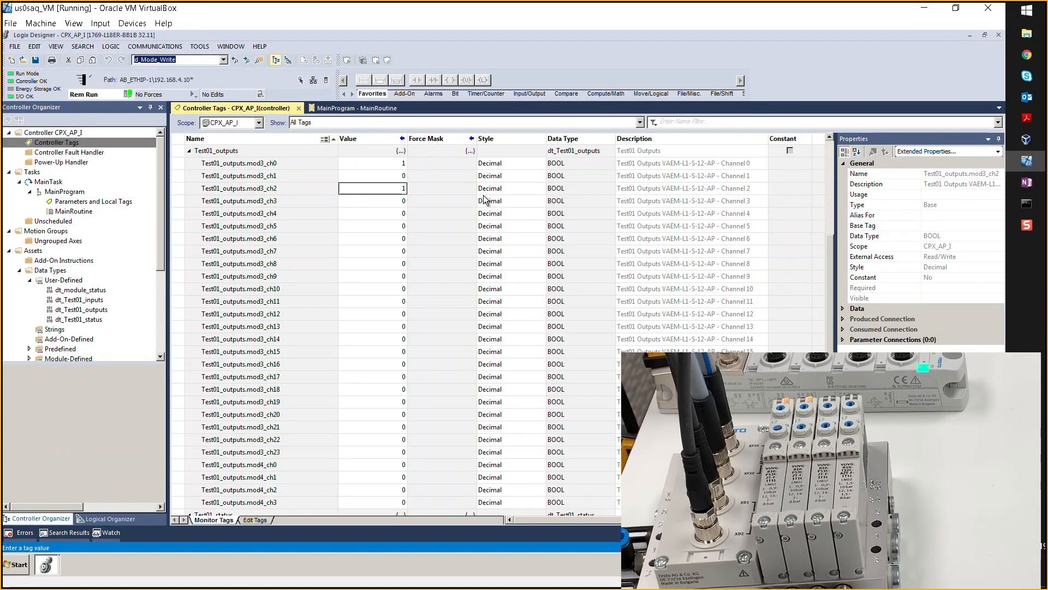
{"action": "type", "text": "1"}
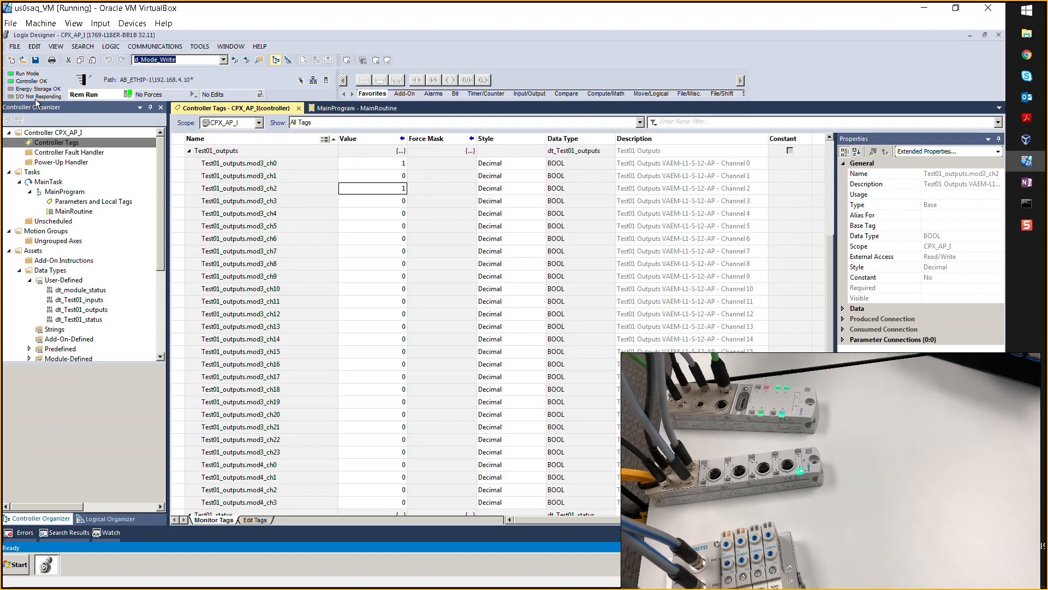
- Select ETHERNET-MODULE Test01 under I/O Configuration > Ethernet to show its tags and Running status
{"action": "left_click", "coordinate": [161, 175]}
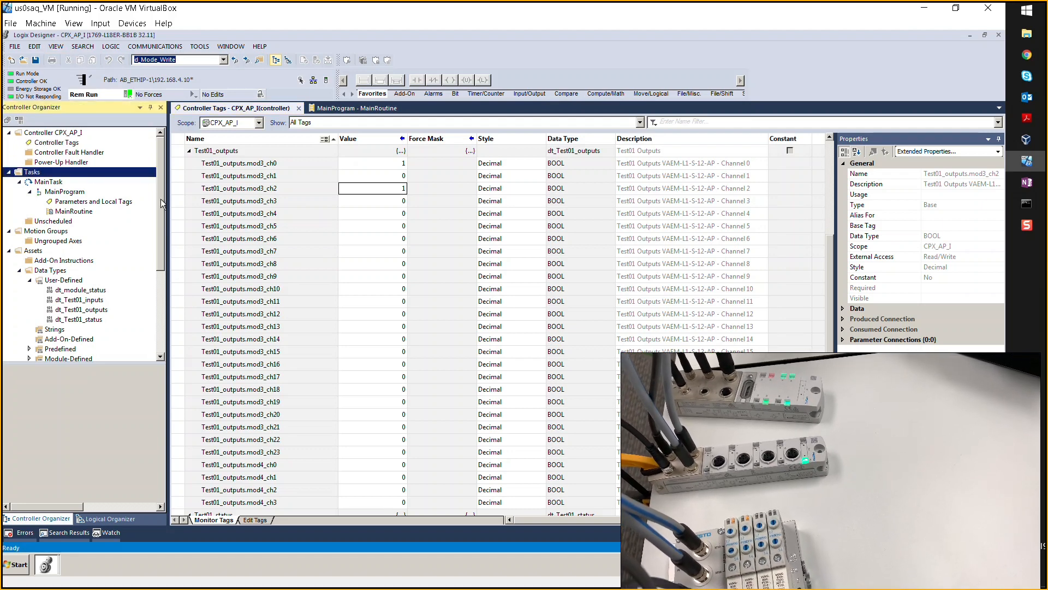
{"action": "scroll", "coordinate": [158, 185], "scroll_direction": "down", "scroll_amount": 5}
{"action": "left_click", "coordinate": [77, 349]}
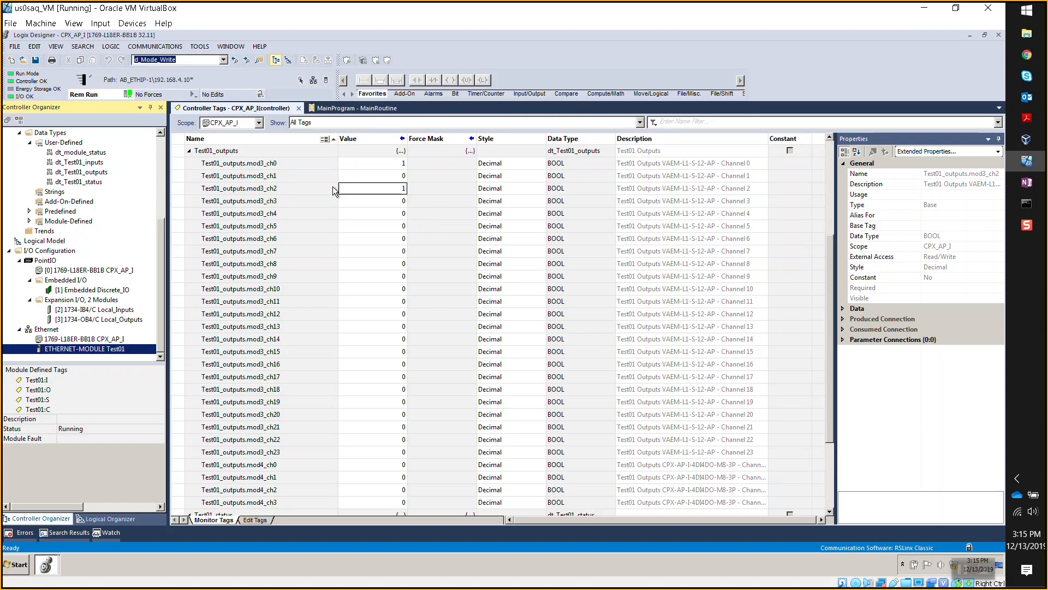
- Collapse Test01_outputs and Test01_status, and expand Test01:C.Data to list its configuration bytes
{"action": "left_click", "coordinate": [189, 151]}
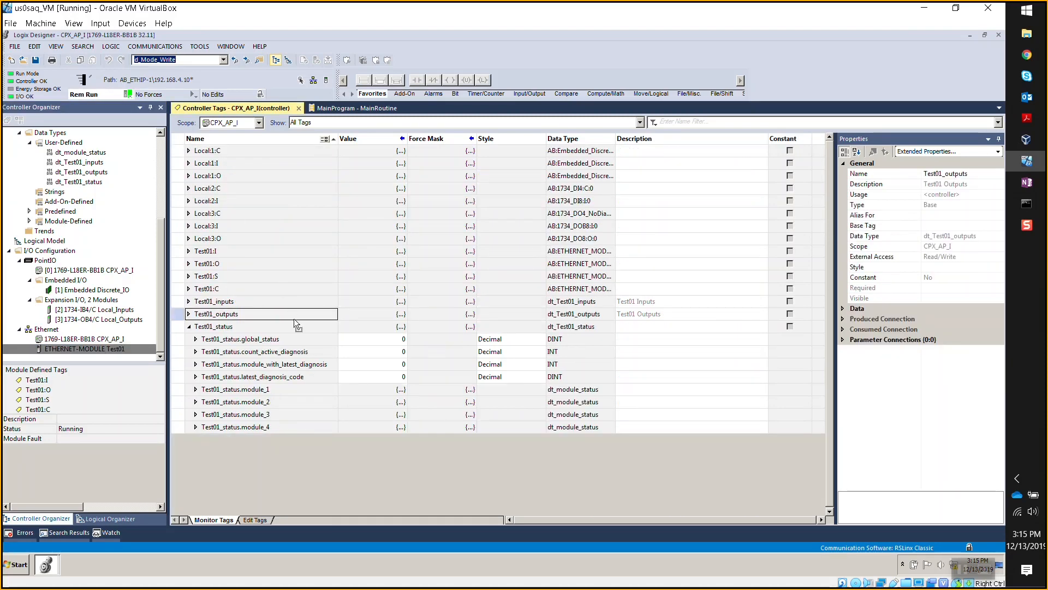
{"action": "left_click", "coordinate": [189, 326]}
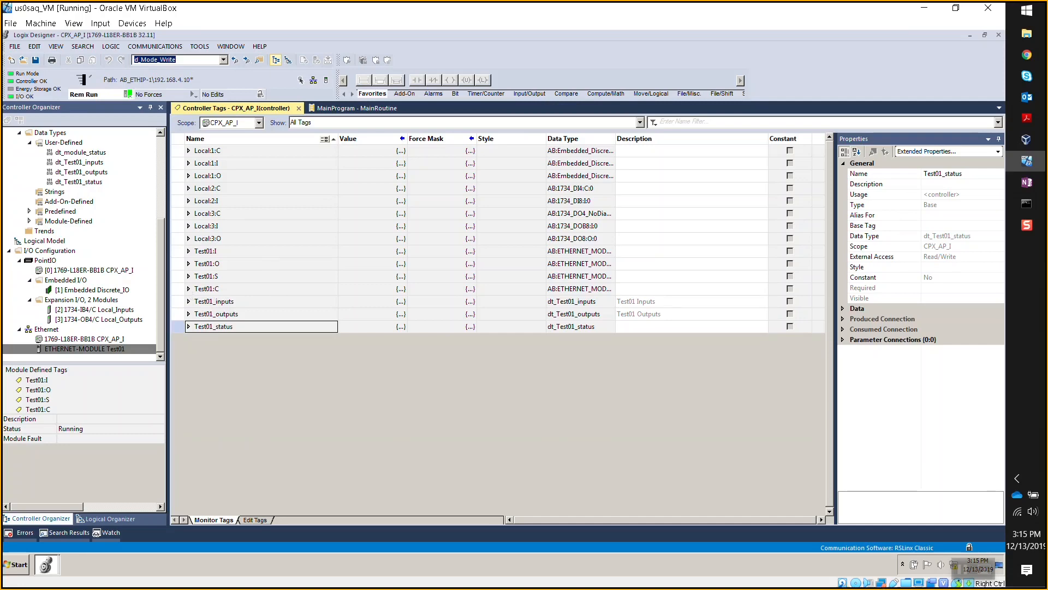
{"action": "left_click", "coordinate": [188, 288]}
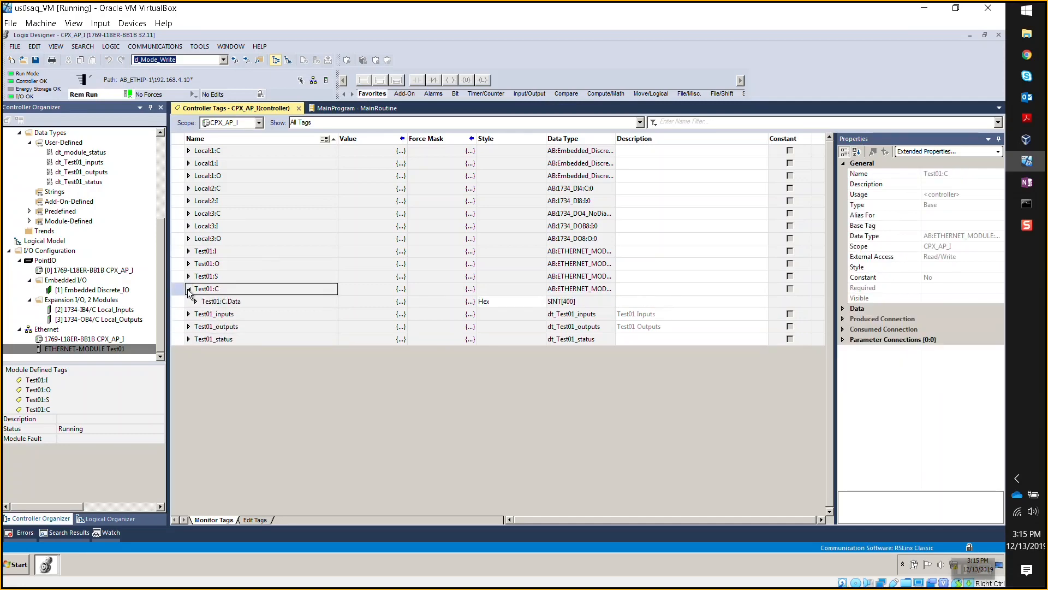
{"action": "left_click", "coordinate": [195, 301]}
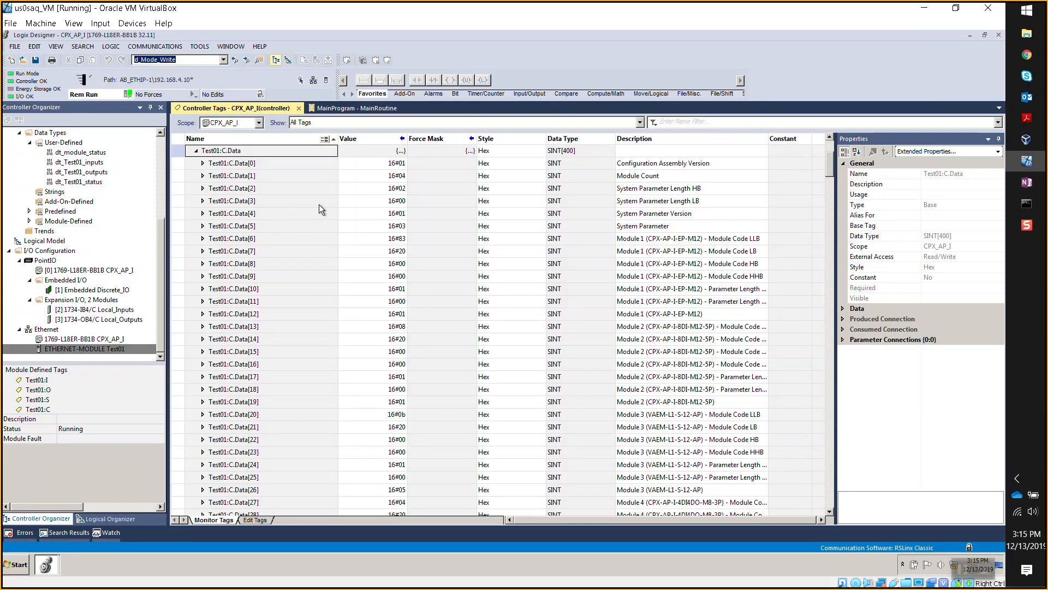
{"action": "scroll", "coordinate": [277, 221], "scroll_direction": "up", "scroll_amount": 1}
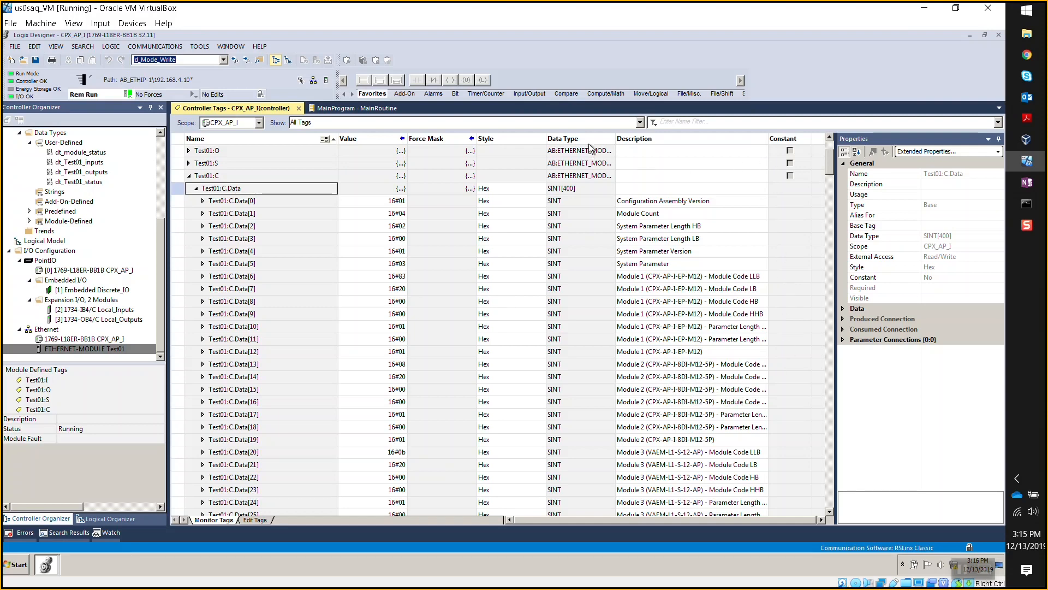
- Widen the Description column and scroll through the Test01:C.Data bytes and parameter descriptions
{"action": "left_click_drag", "start_coordinate": [769, 138], "coordinate": [811, 138]}
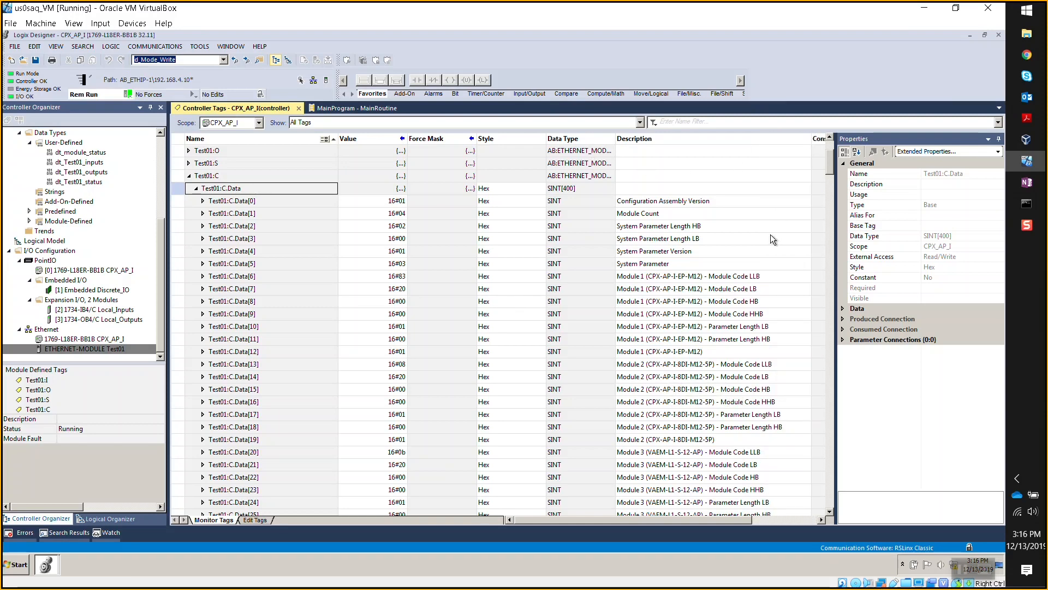
{"action": "scroll", "coordinate": [785, 433], "scroll_direction": "down", "scroll_amount": 2}
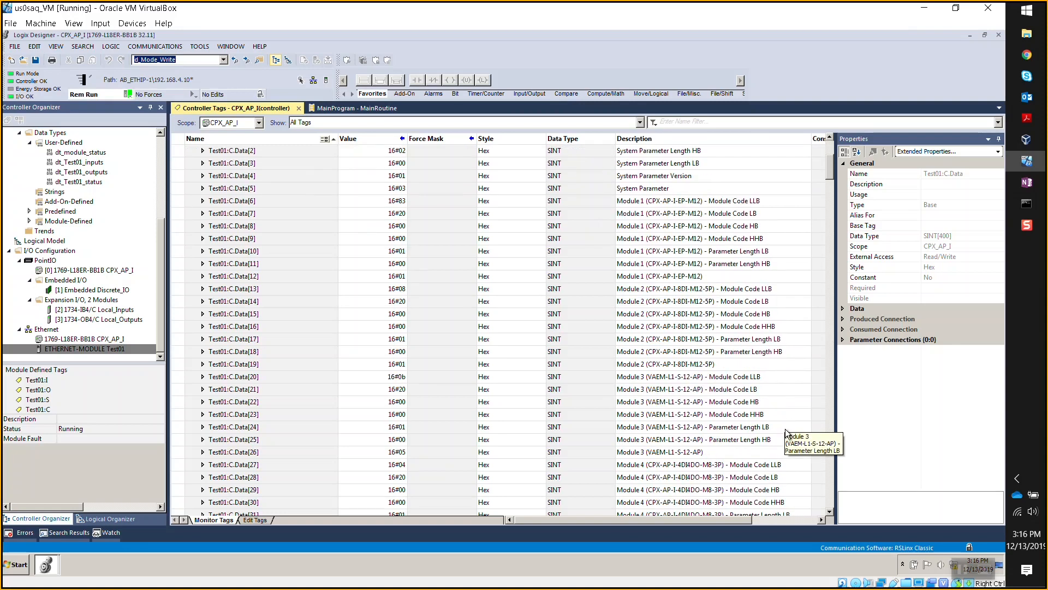
{"action": "scroll", "coordinate": [786, 433], "scroll_direction": "down", "scroll_amount": 2}
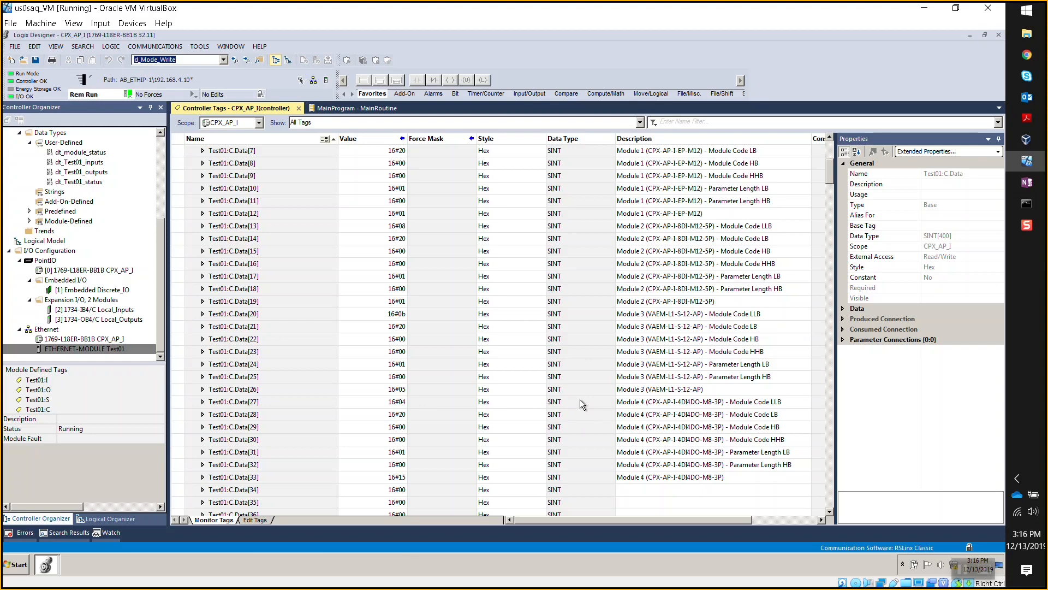
{"action": "scroll", "coordinate": [580, 401], "scroll_direction": "up", "scroll_amount": 2}
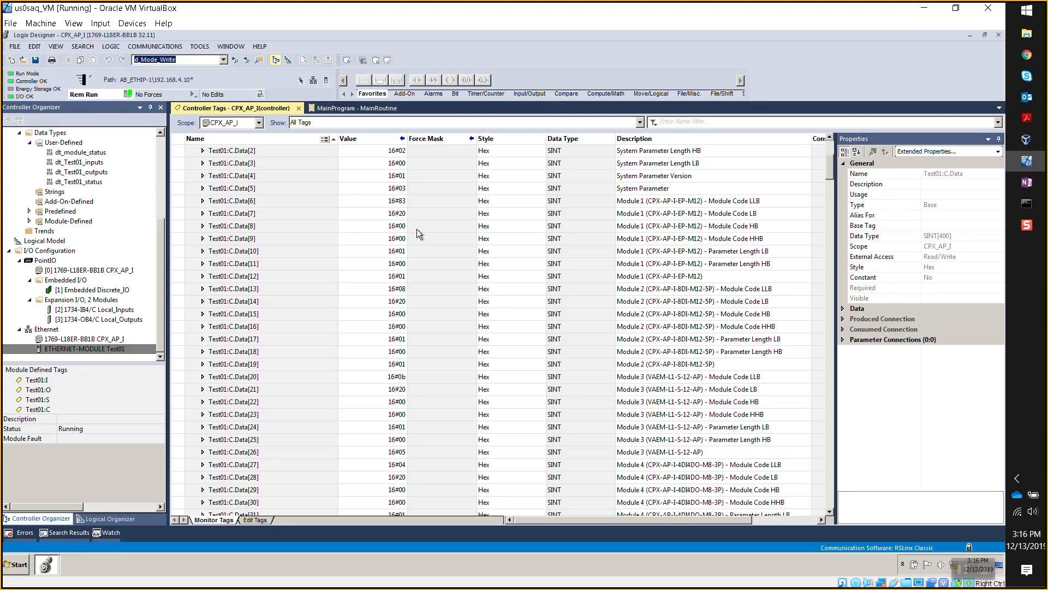
{"action": "scroll", "coordinate": [241, 181], "scroll_direction": "up", "scroll_amount": 2}
- Collapse Test01:C, expand Test01_inputs to confirm all twelve channels read 0, then collapse it
{"action": "double_click", "coordinate": [198, 178]}
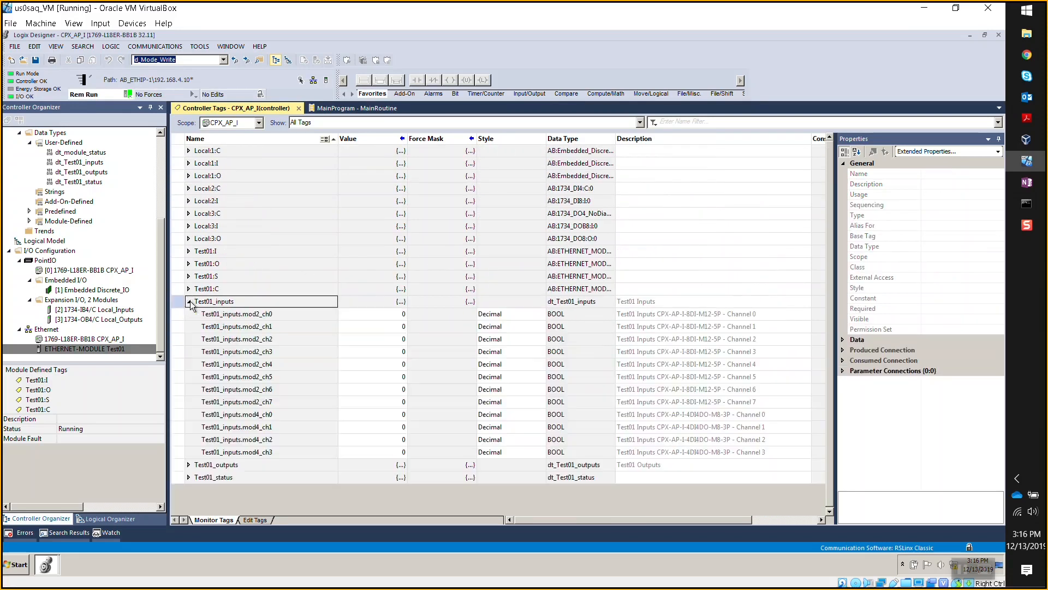
{"action": "left_click", "coordinate": [189, 302]}
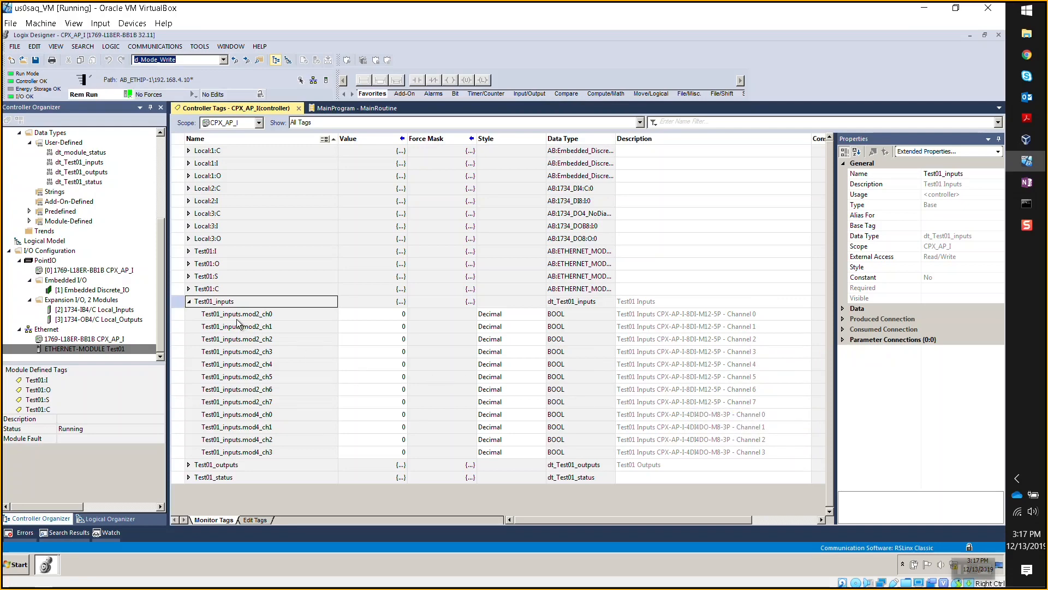
{"action": "left_click", "coordinate": [189, 302]}
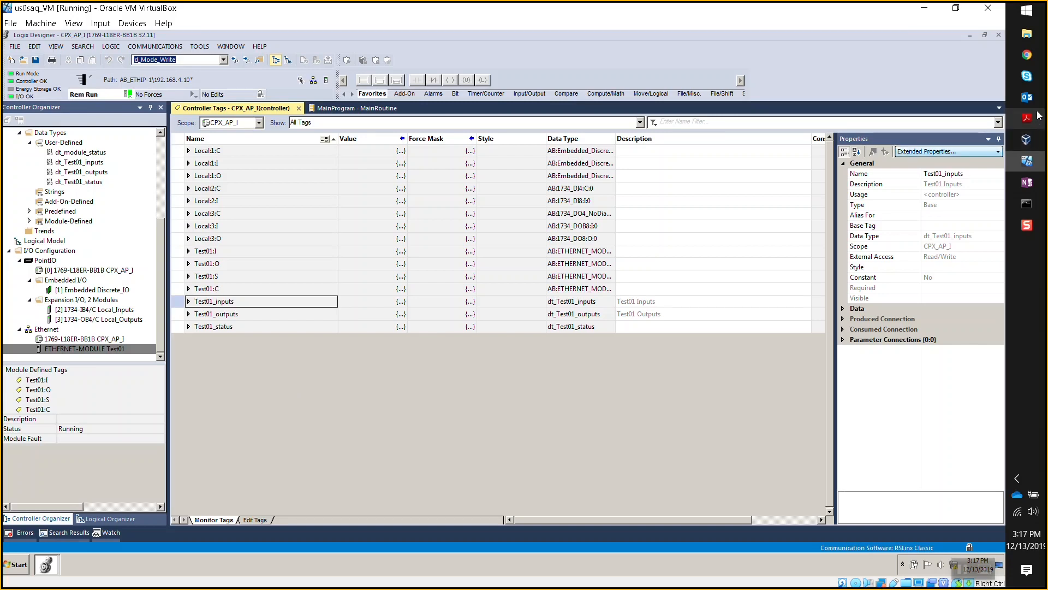
- Skim the App Note's rung import and diagnostics pages 14–20, then minimize it
{"action": "mouse_move", "coordinate": [1027, 117]}
{"action": "left_click", "coordinate": [935, 257]}
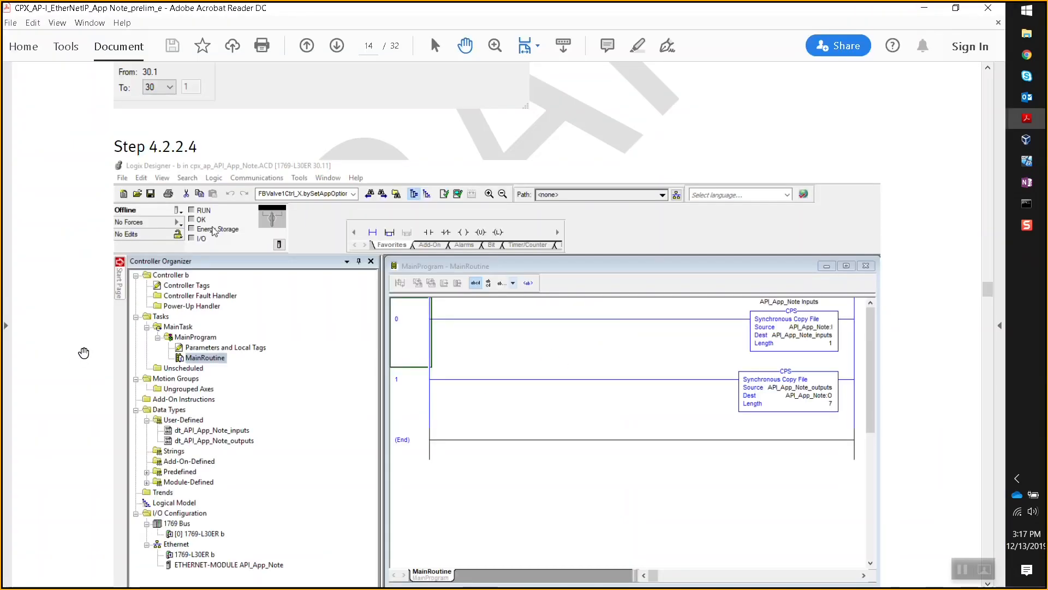
{"action": "scroll", "coordinate": [87, 352], "scroll_direction": "down", "scroll_amount": 10}
{"action": "scroll", "coordinate": [109, 361], "scroll_direction": "down", "scroll_amount": 10}
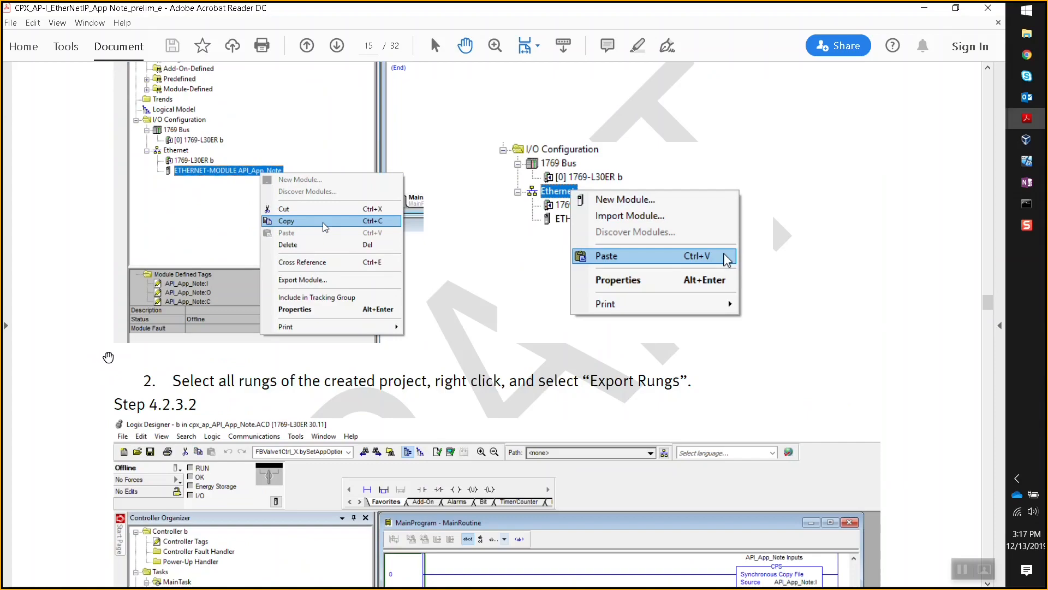
{"action": "scroll", "coordinate": [109, 357], "scroll_direction": "down", "scroll_amount": 7}
{"action": "scroll", "coordinate": [127, 363], "scroll_direction": "down", "scroll_amount": 4}
{"action": "scroll", "coordinate": [127, 364], "scroll_direction": "down", "scroll_amount": 15}
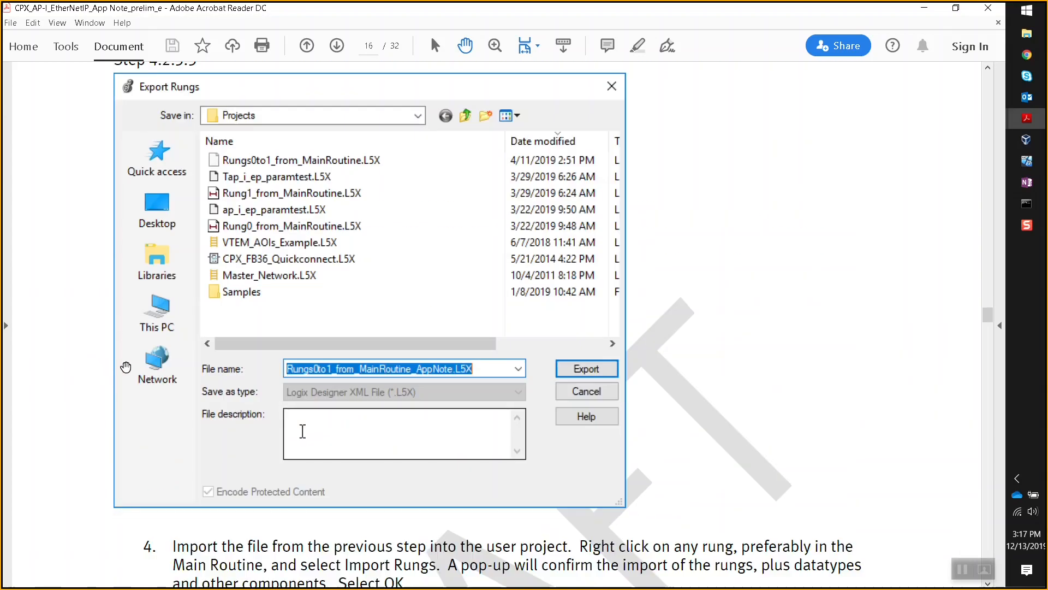
{"action": "scroll", "coordinate": [125, 365], "scroll_direction": "down", "scroll_amount": 5}
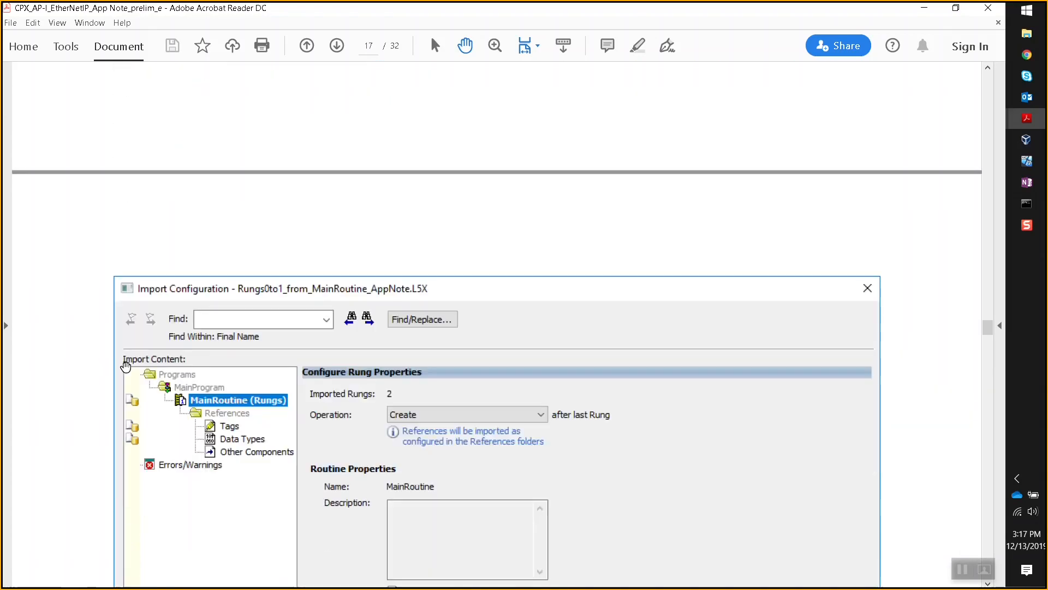
{"action": "scroll", "coordinate": [129, 359], "scroll_direction": "down", "scroll_amount": 4}
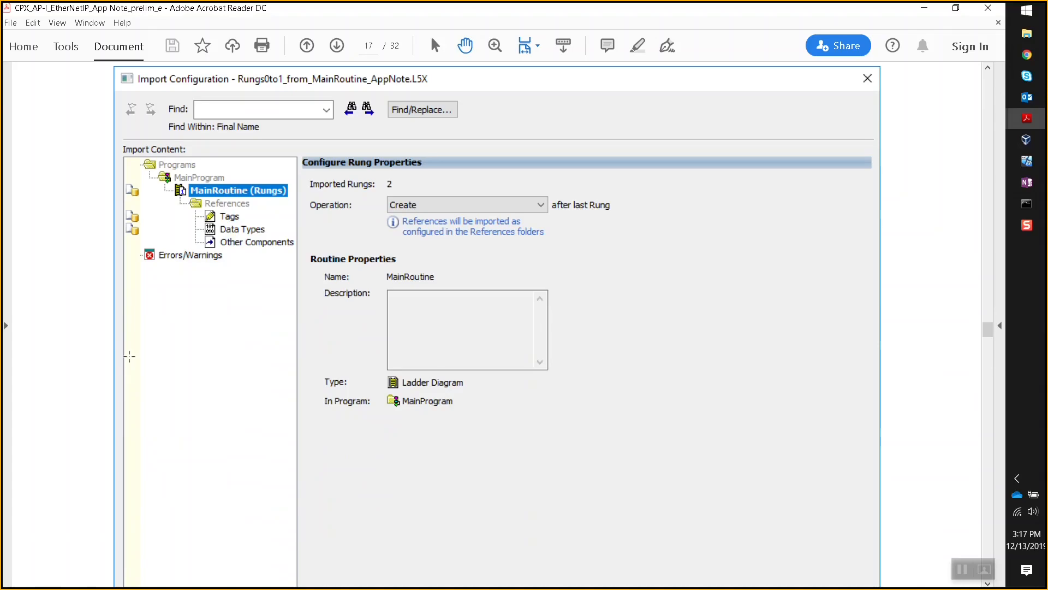
{"action": "scroll", "coordinate": [131, 359], "scroll_direction": "down", "scroll_amount": 8}
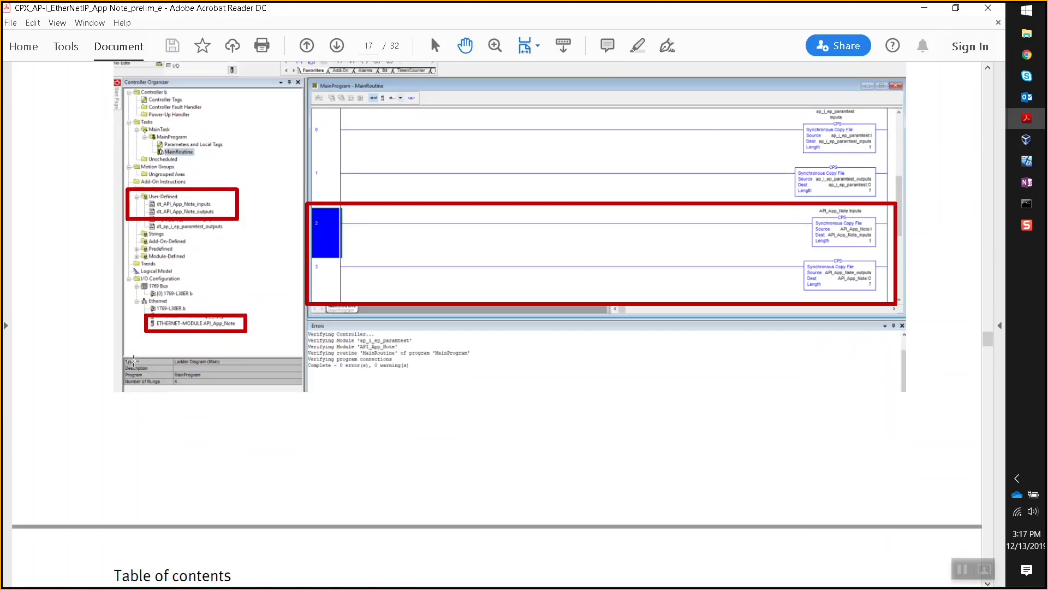
{"action": "scroll", "coordinate": [136, 361], "scroll_direction": "down", "scroll_amount": 9}
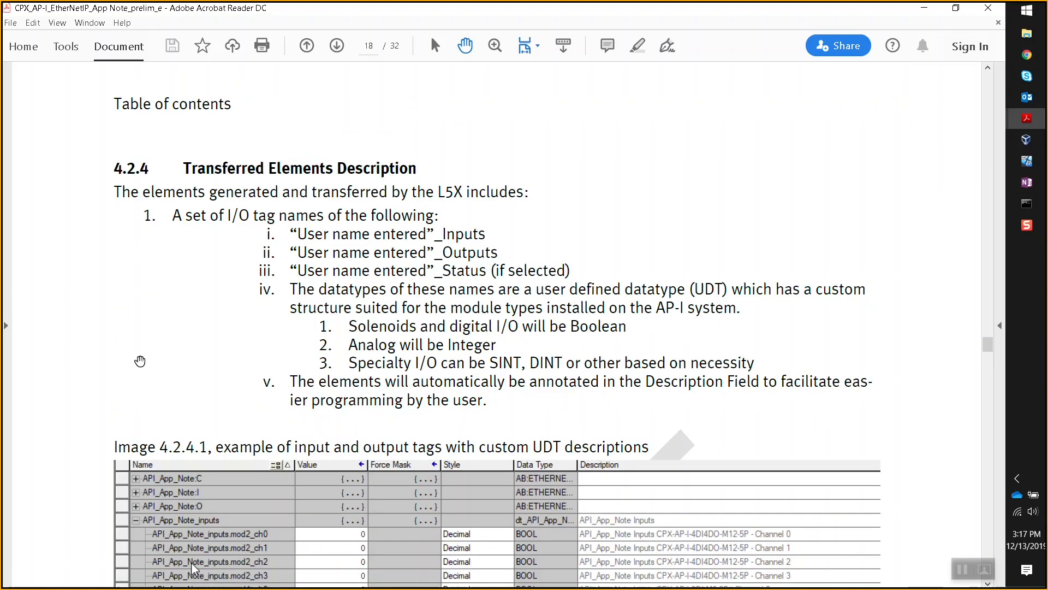
{"action": "scroll", "coordinate": [140, 360], "scroll_direction": "down", "scroll_amount": 10}
{"action": "scroll", "coordinate": [142, 363], "scroll_direction": "down", "scroll_amount": 12}
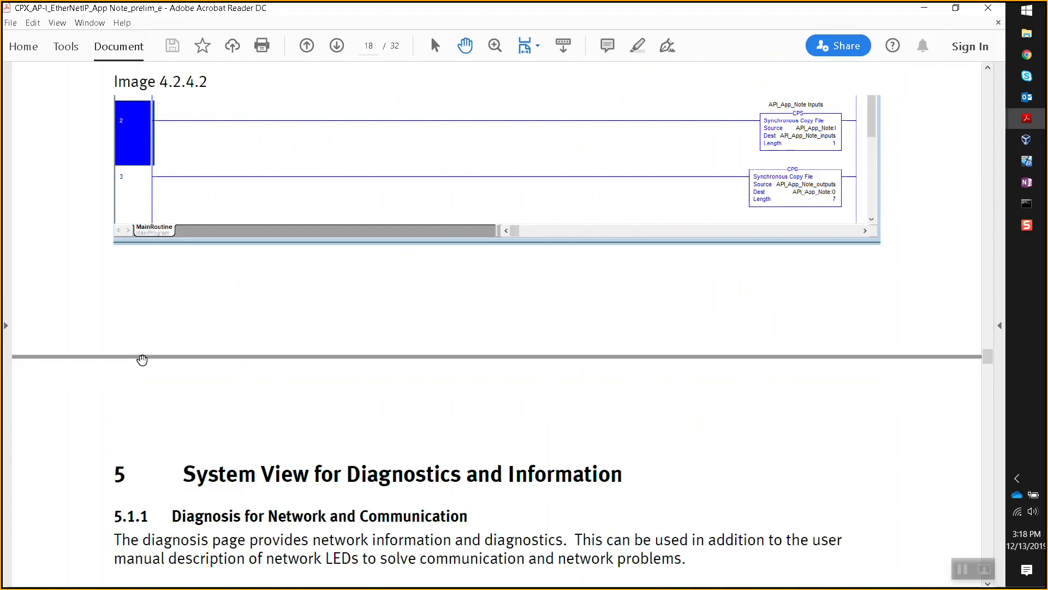
{"action": "scroll", "coordinate": [144, 360], "scroll_direction": "down", "scroll_amount": 12}
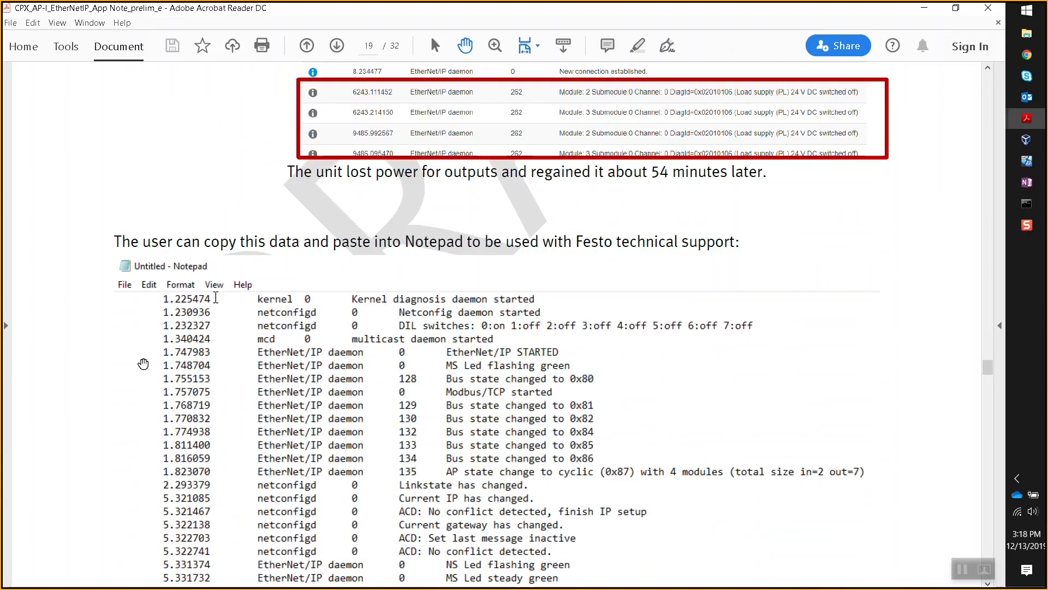
{"action": "scroll", "coordinate": [146, 362], "scroll_direction": "down", "scroll_amount": 3}
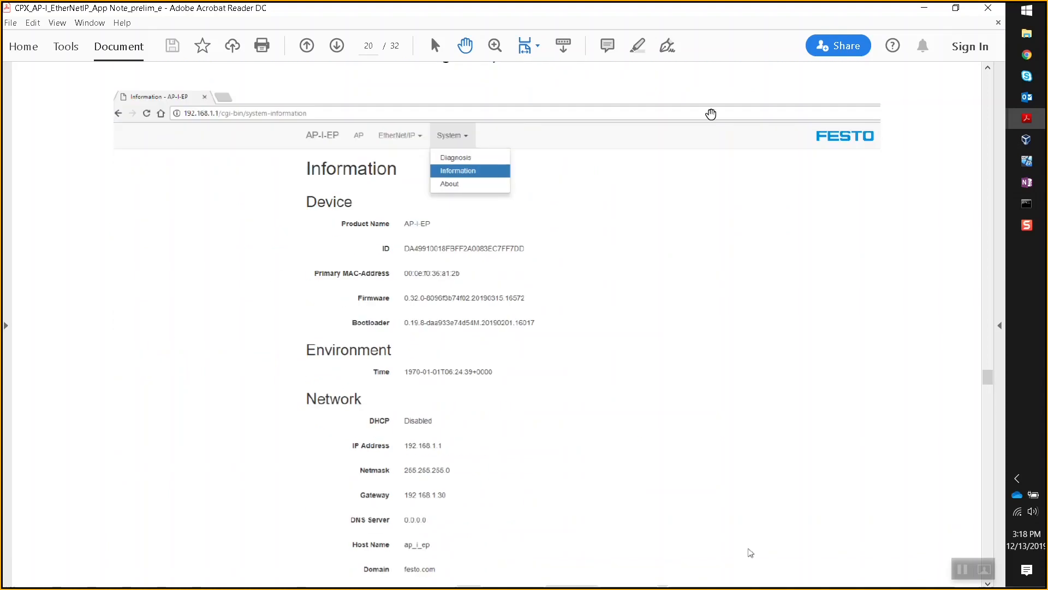
{"action": "left_click", "coordinate": [924, 8]}
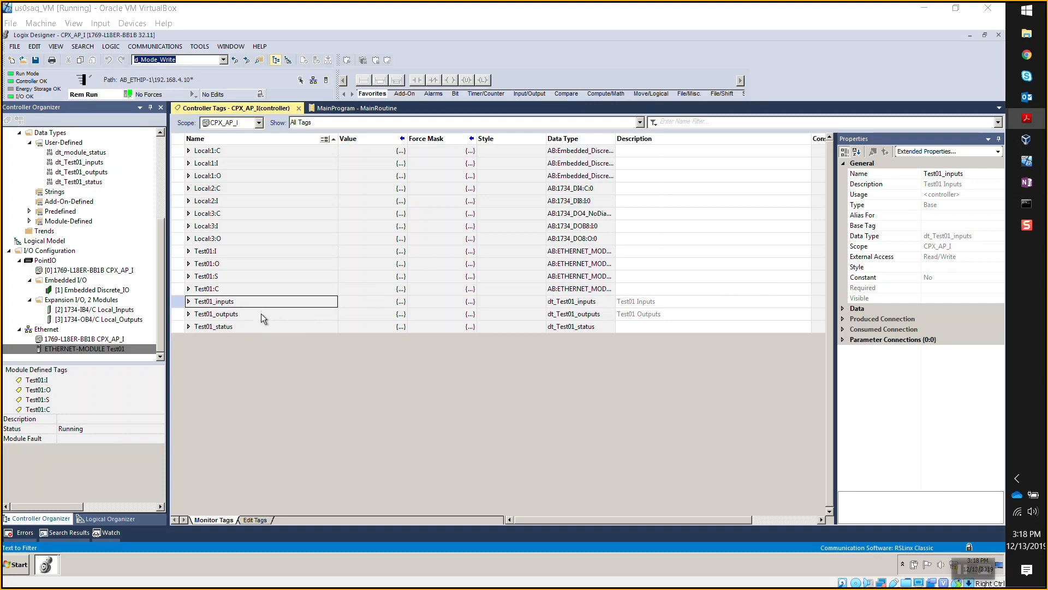
- Bring up the CPX-AP-I-EP-M12 instruction manual PDF at its cover page
{"action": "mouse_move", "coordinate": [1024, 122]}
{"action": "left_click", "coordinate": [929, 103]}
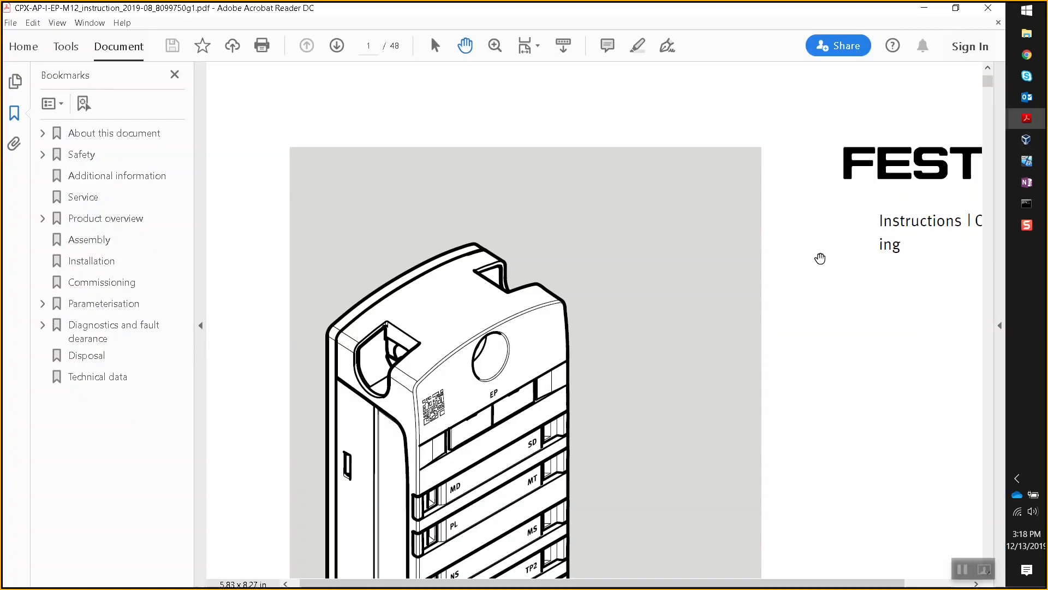
{"action": "scroll", "coordinate": [604, 274], "scroll_direction": "down", "scroll_amount": 3}
{"action": "scroll", "coordinate": [619, 272], "scroll_direction": "down", "scroll_amount": 3}
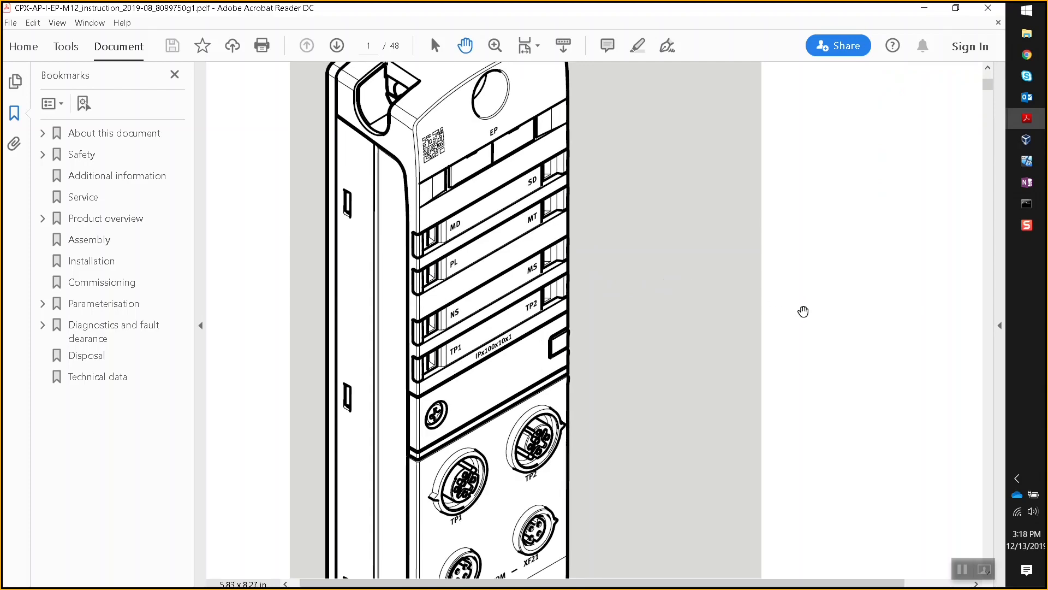